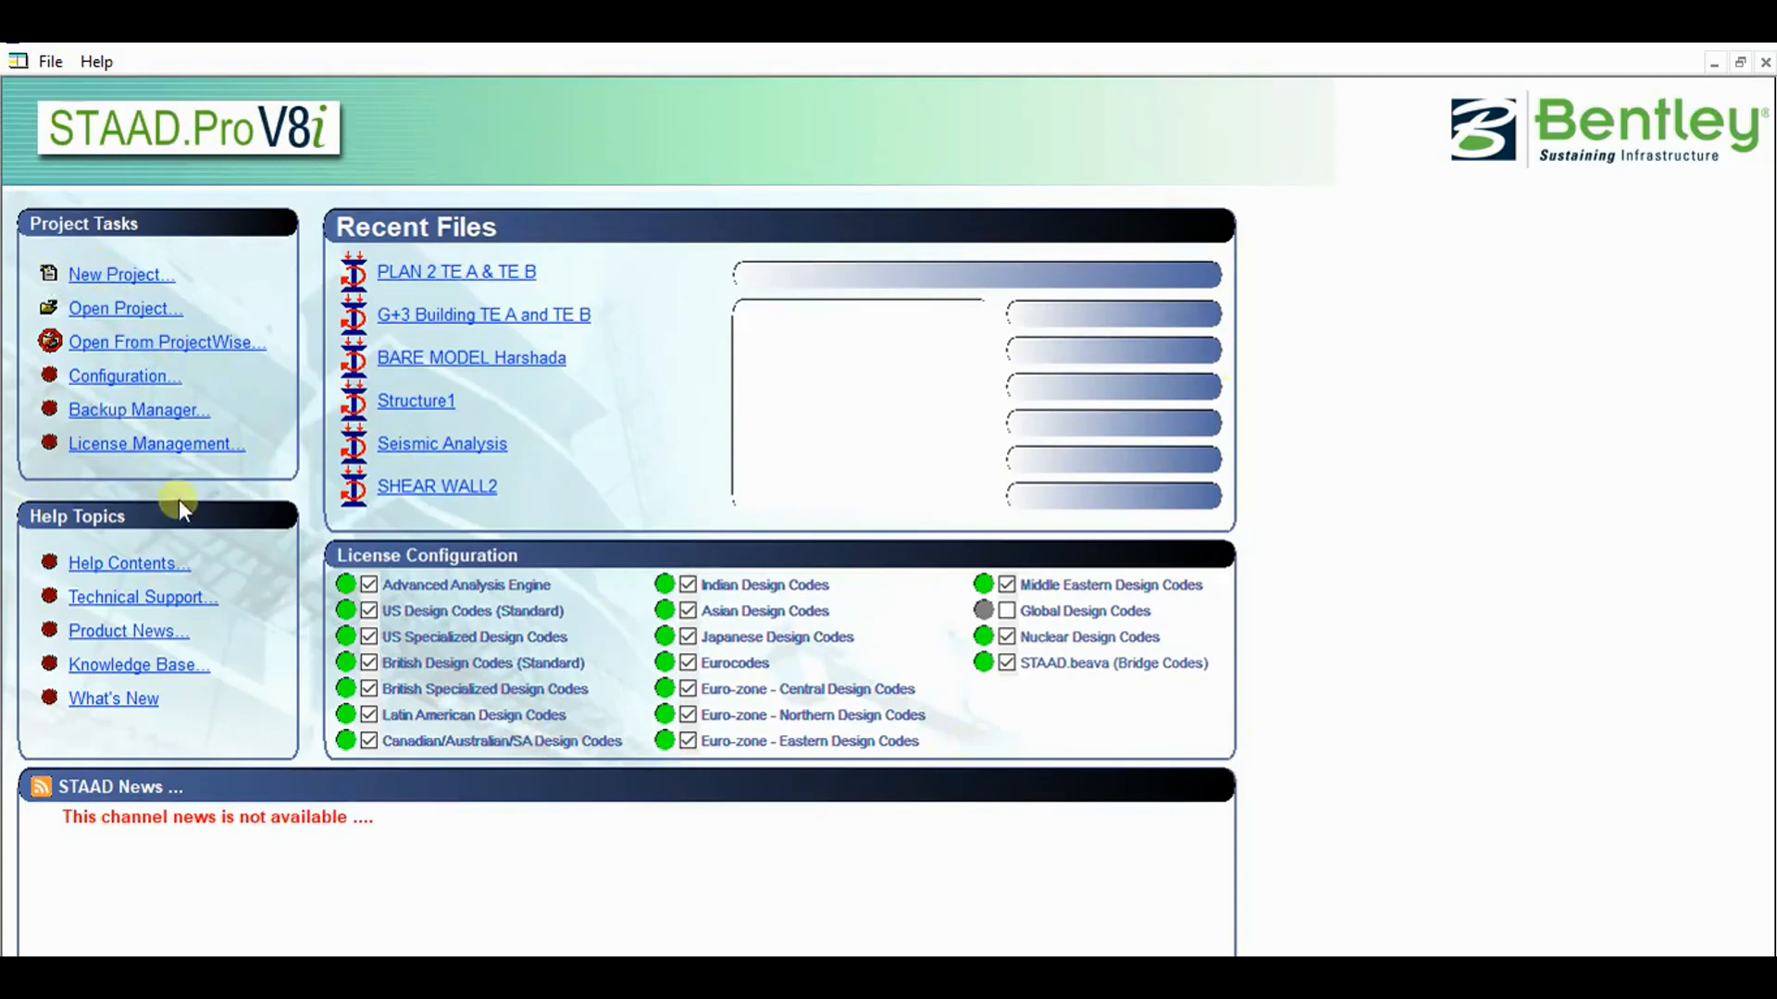
Start a new project and choose Space as its structure type.
{"action": "left_click", "coordinate": [112, 278]}
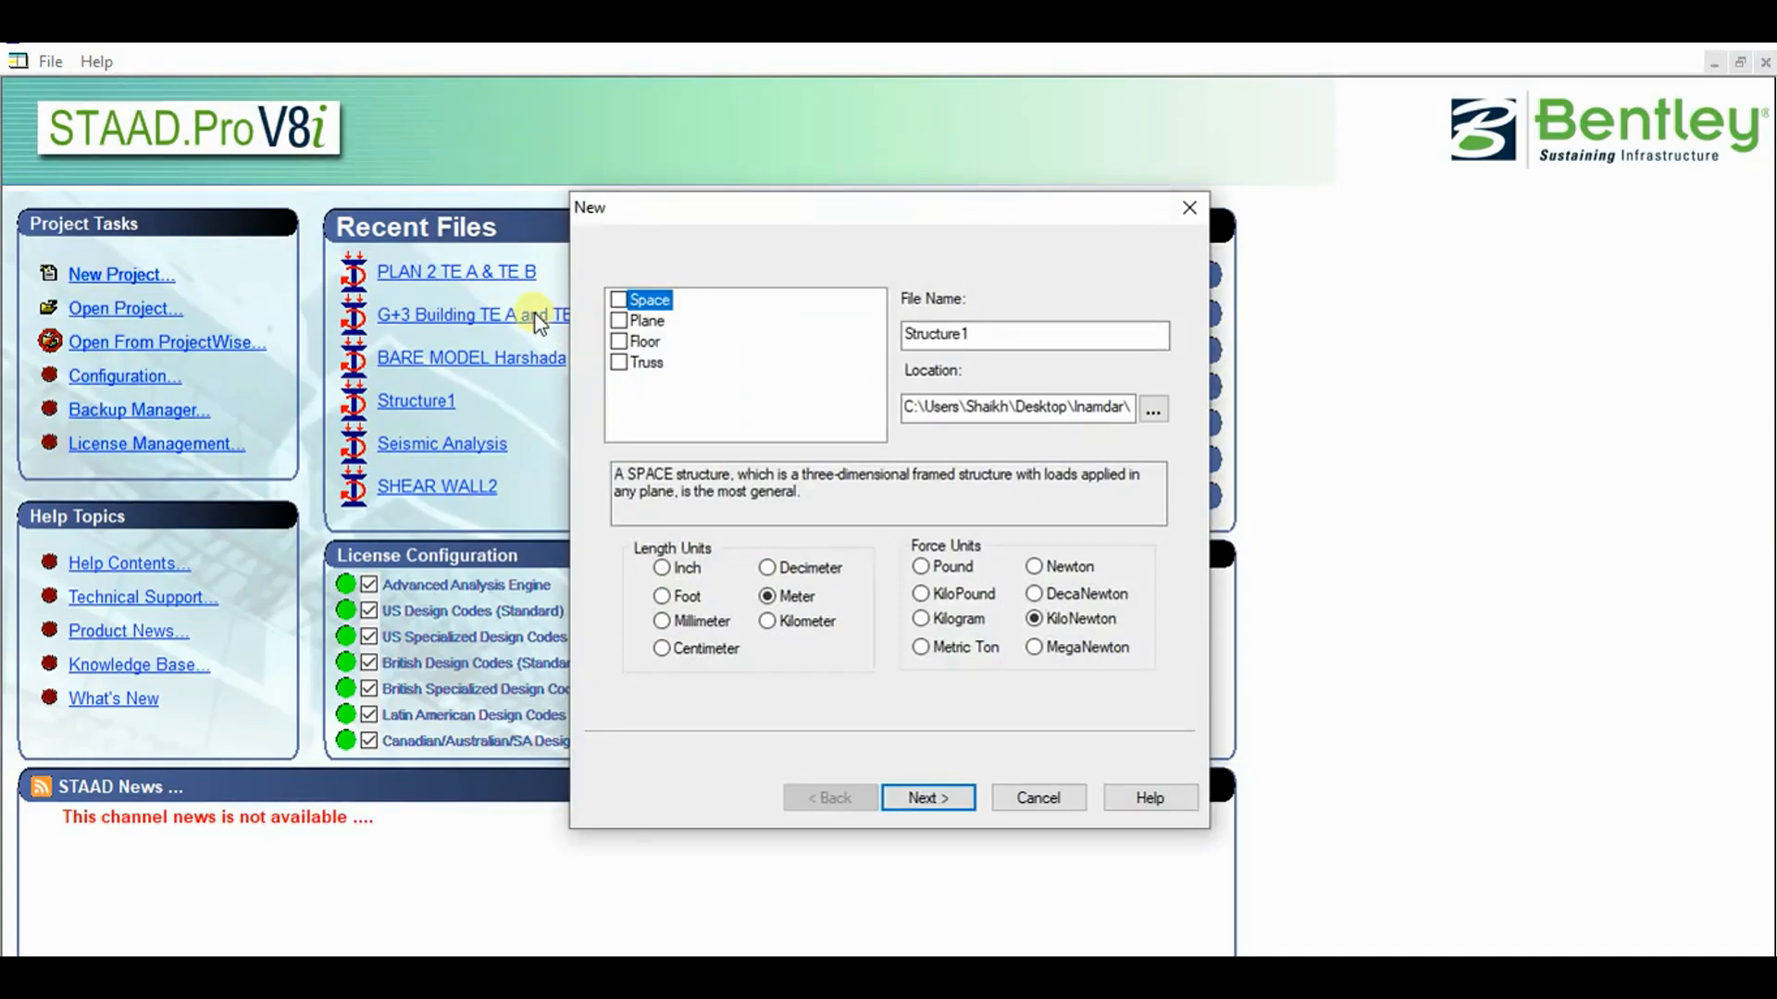
{"action": "left_click", "coordinate": [1192, 205]}
{"action": "left_click", "coordinate": [133, 275]}
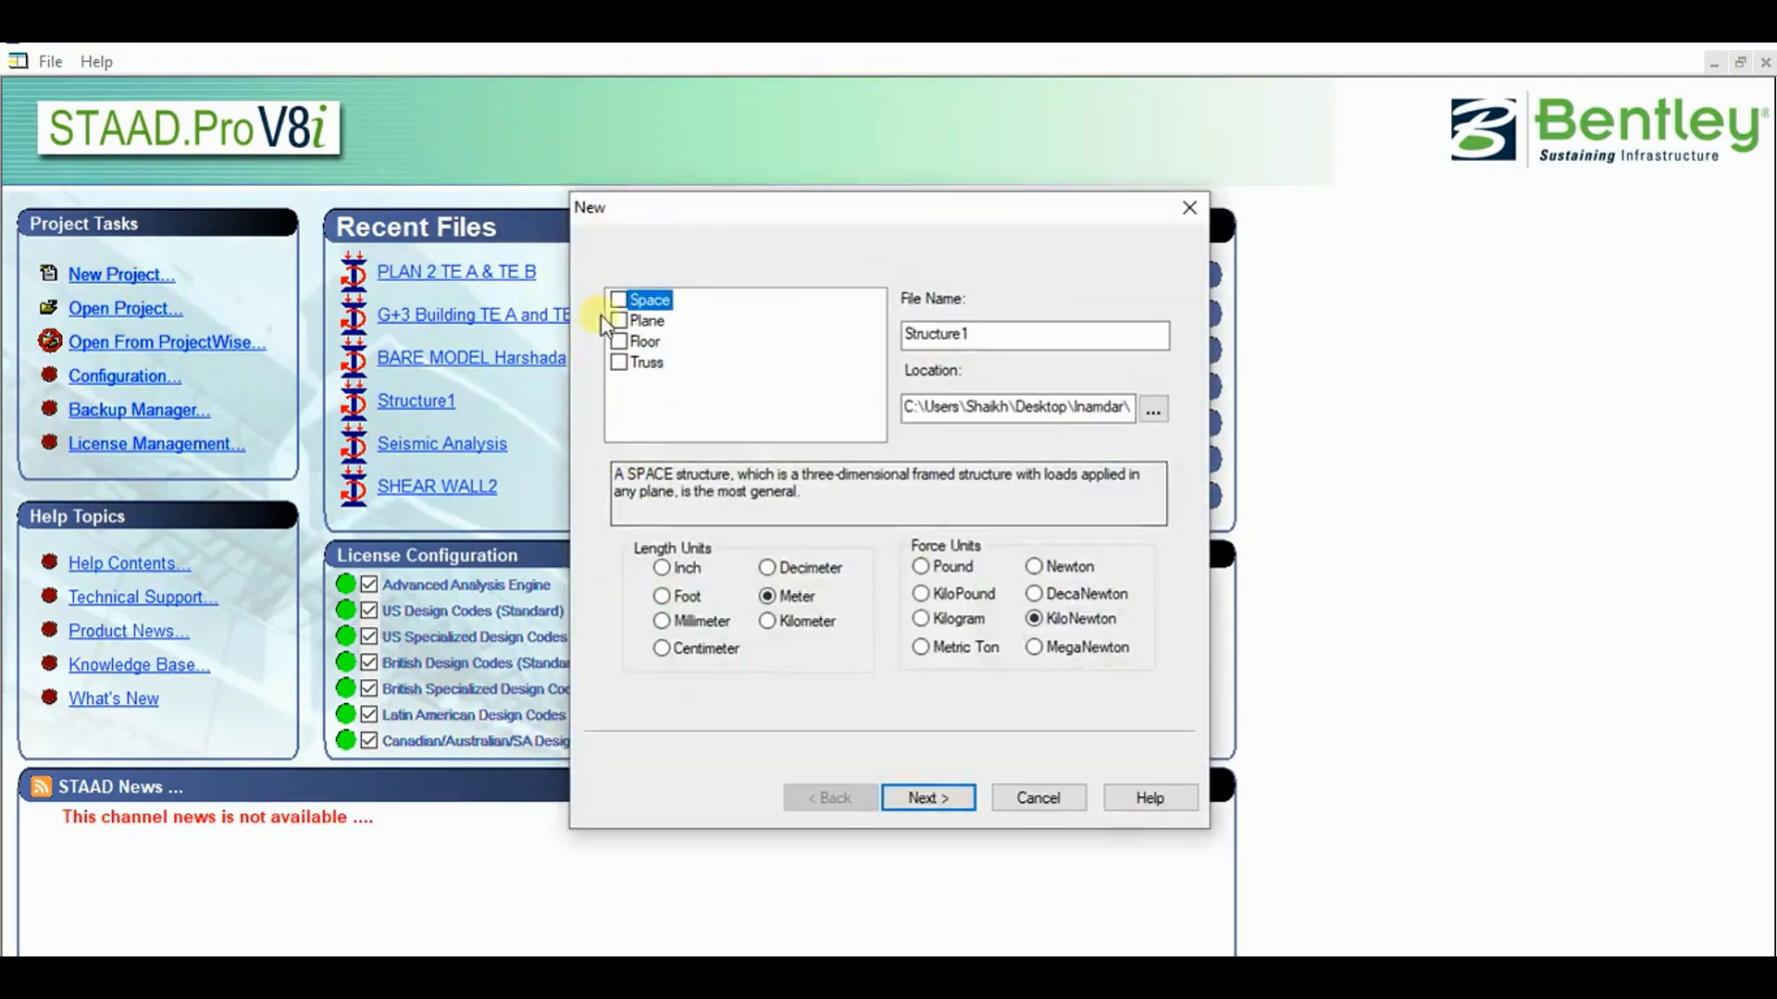
{"action": "left_click", "coordinate": [637, 321]}
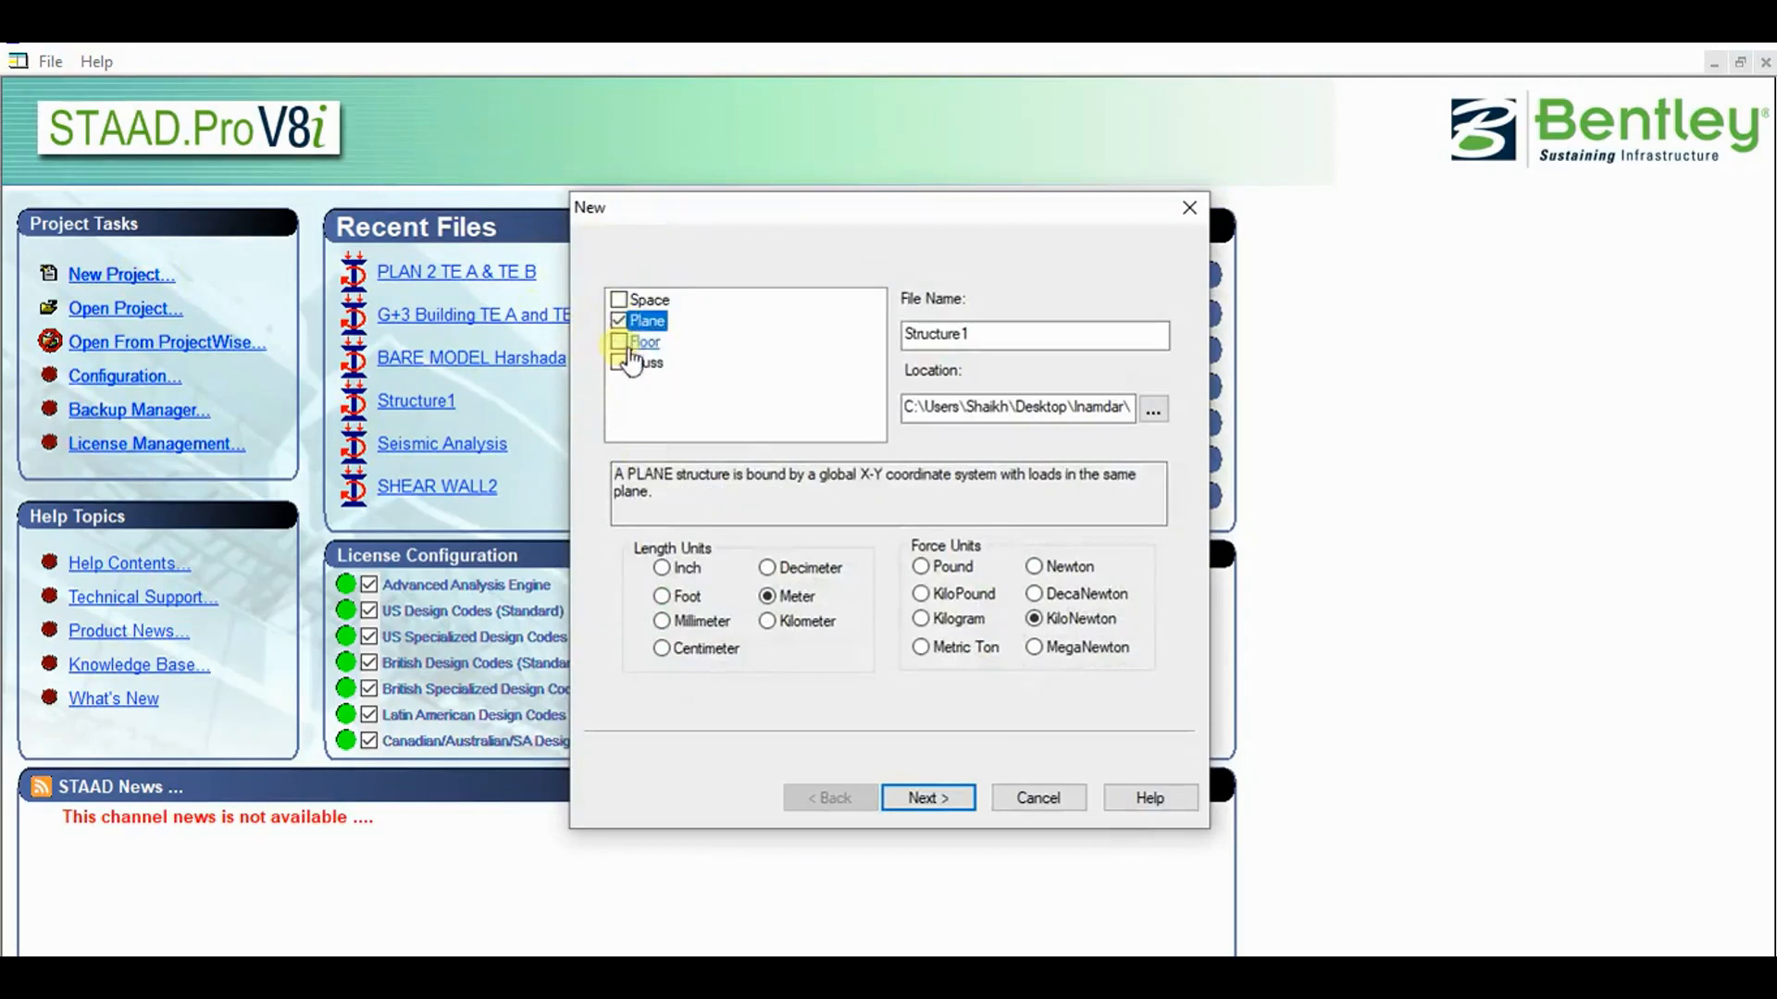
{"action": "left_click", "coordinate": [633, 343]}
{"action": "left_click", "coordinate": [641, 363]}
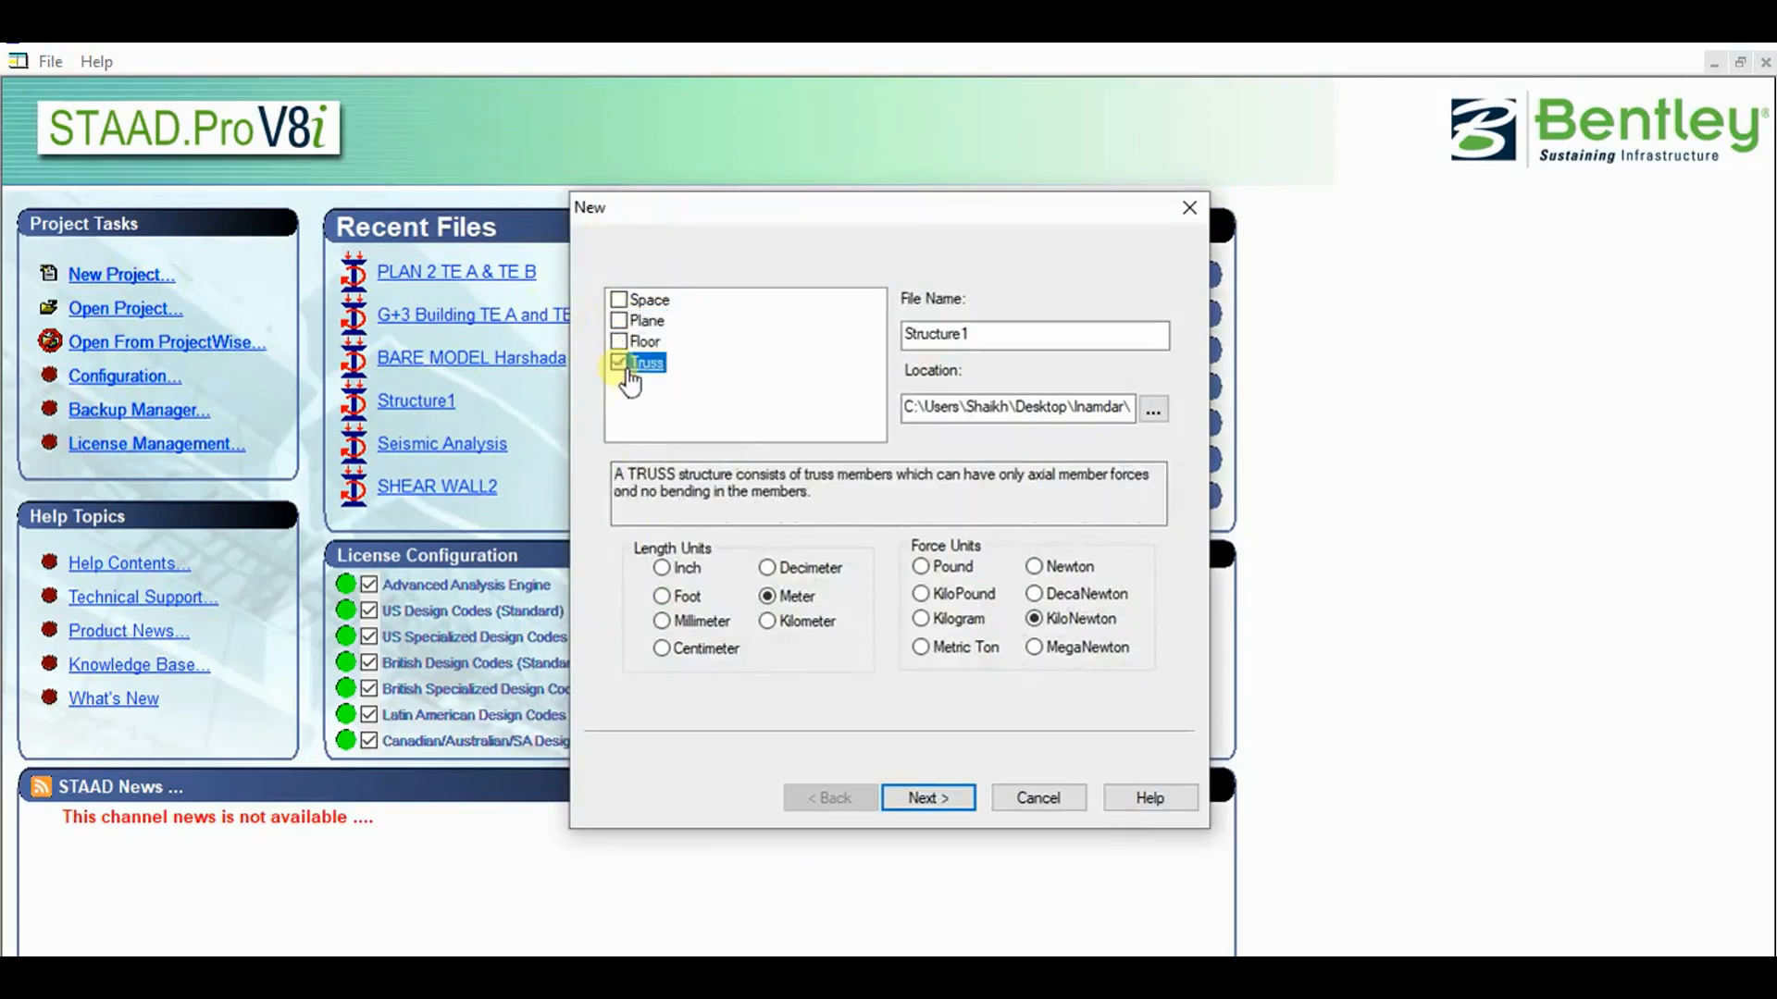
{"action": "left_click", "coordinate": [625, 304]}
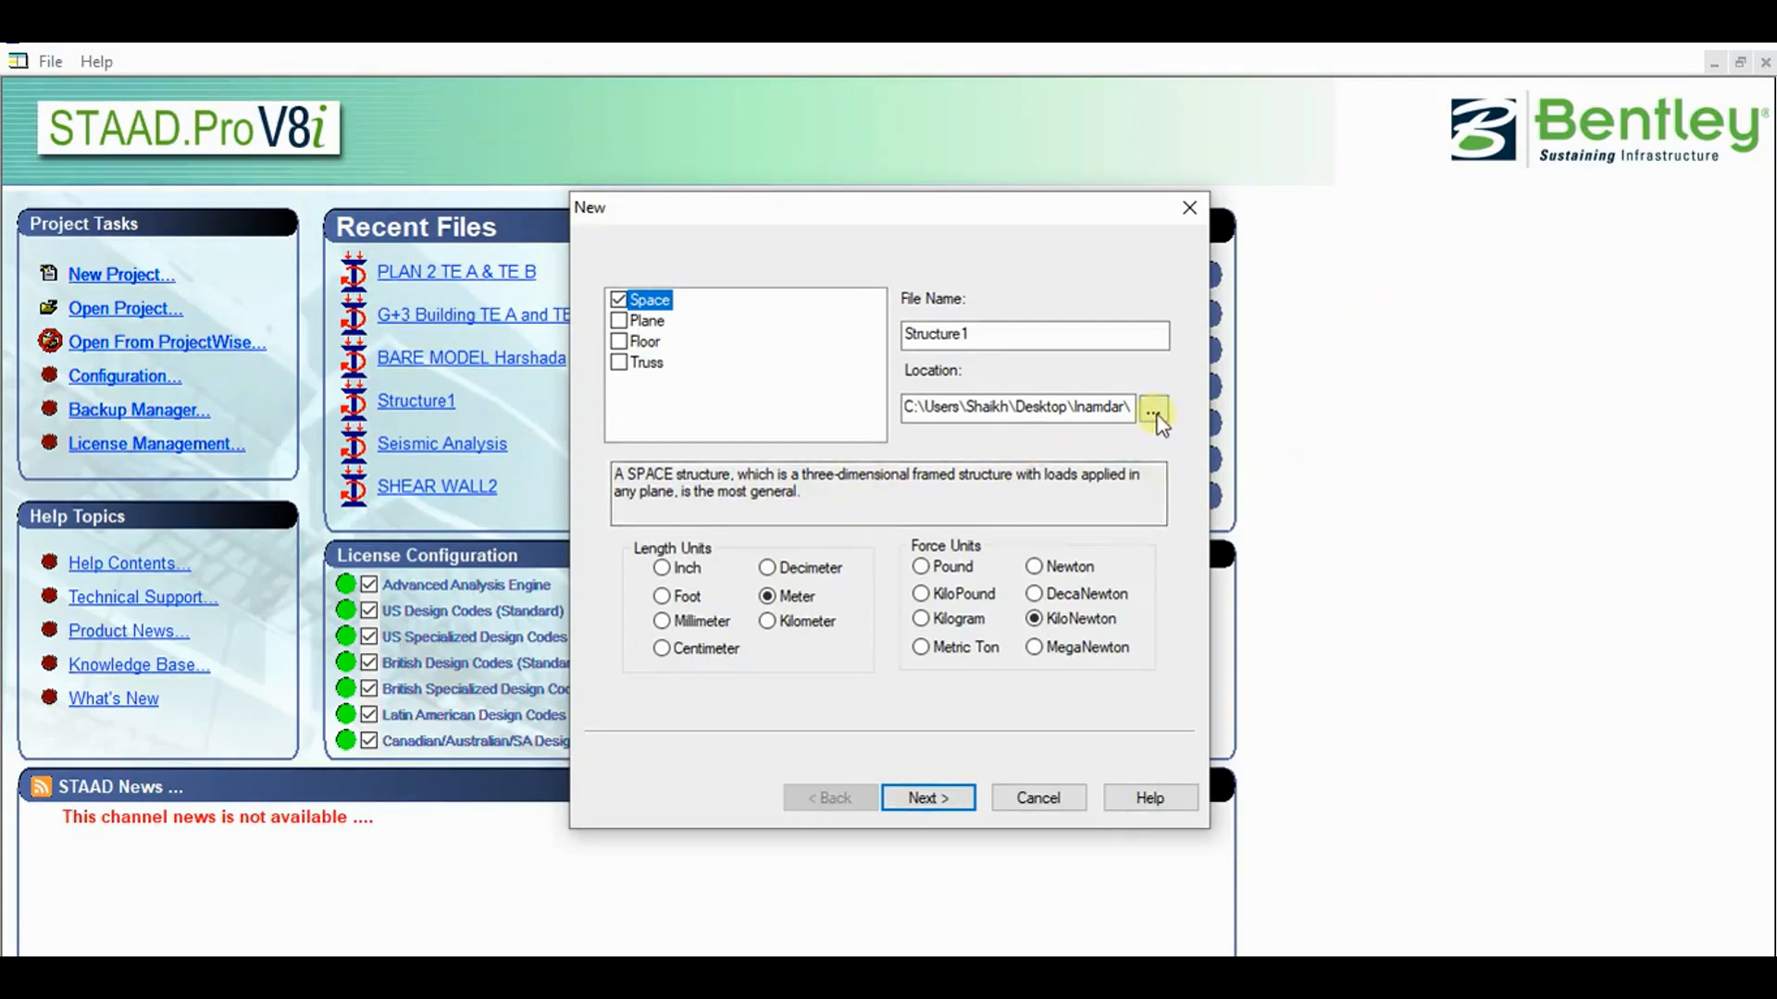
Review the descriptions of the Plane, Floor and Truss structure types, returning the choice to Space.
{"action": "left_click", "coordinate": [1027, 335]}
{"action": "left_click", "coordinate": [646, 321]}
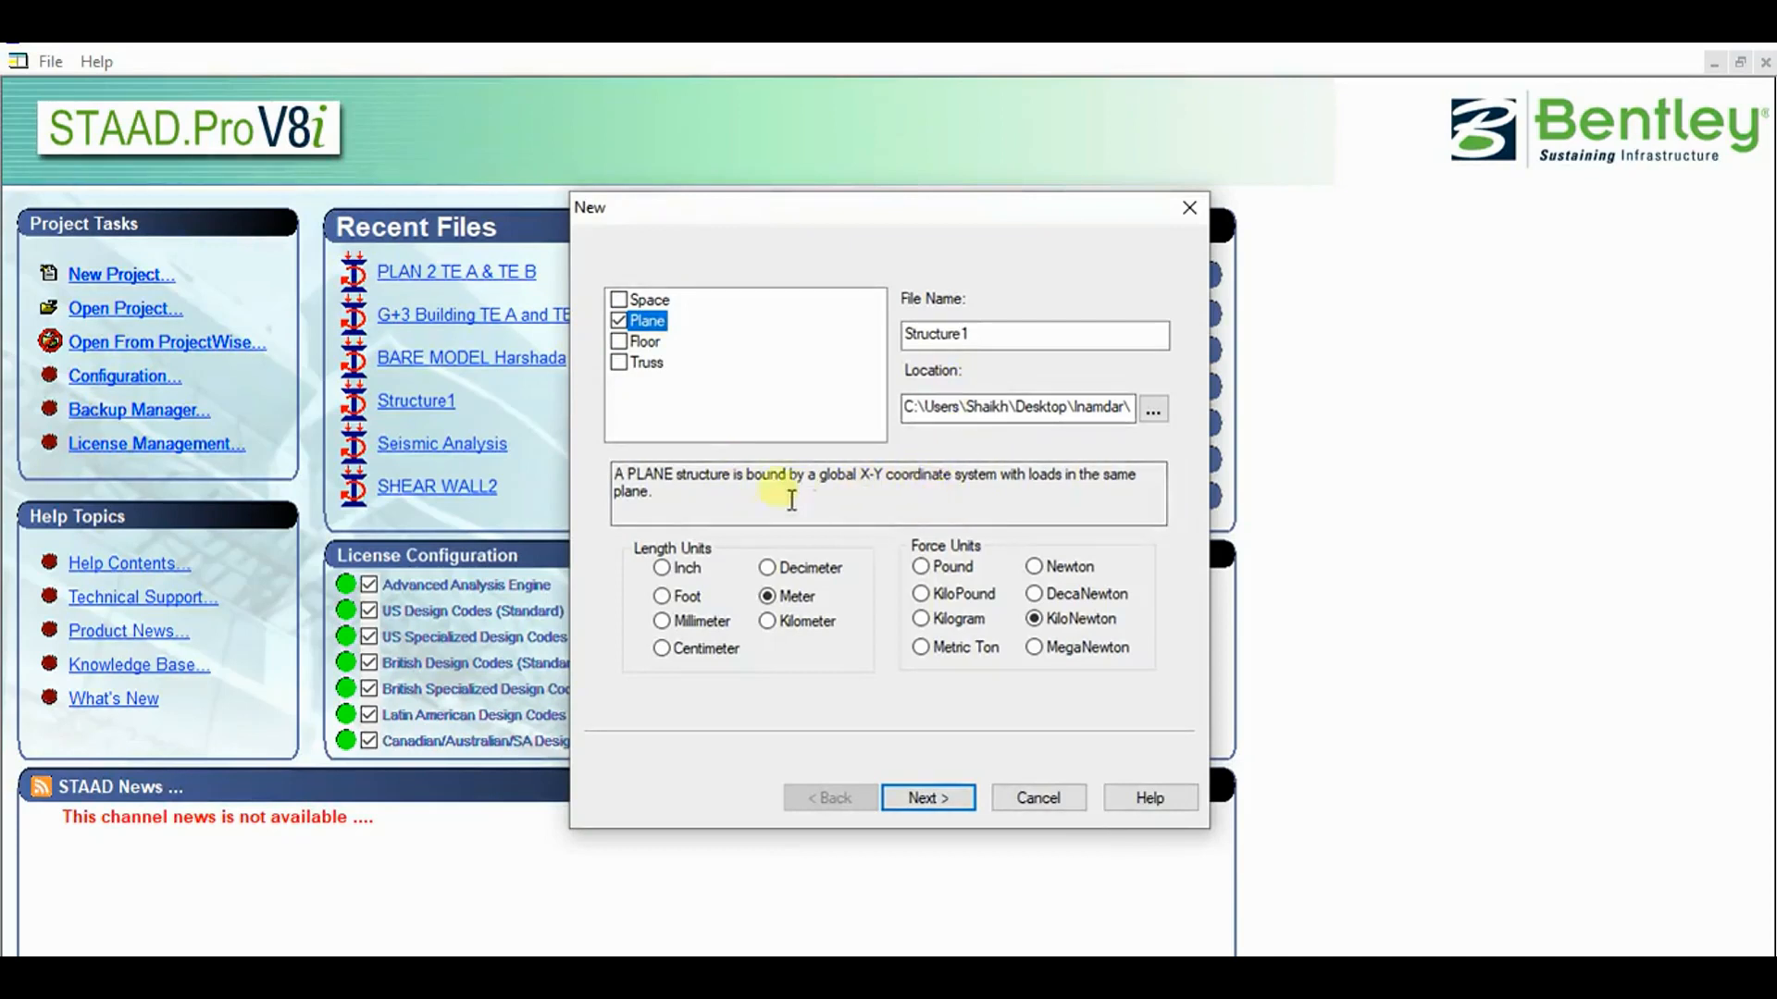
{"action": "left_click", "coordinate": [635, 345]}
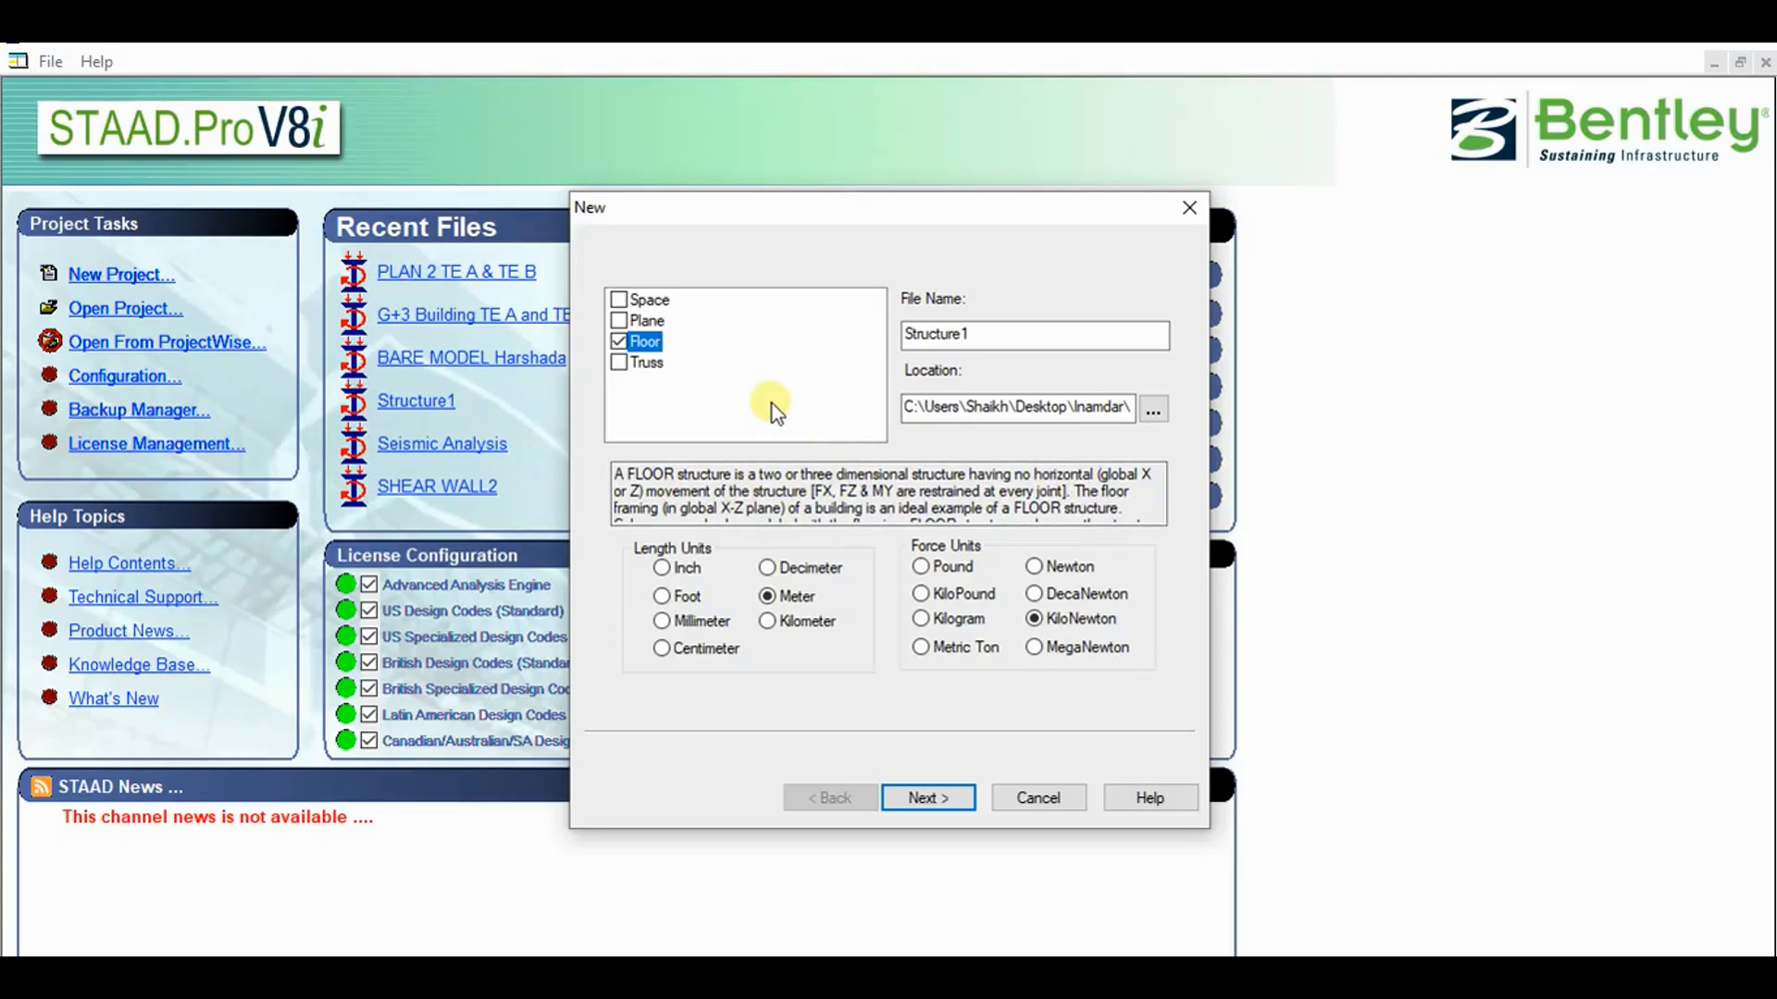
{"action": "left_click", "coordinate": [628, 369]}
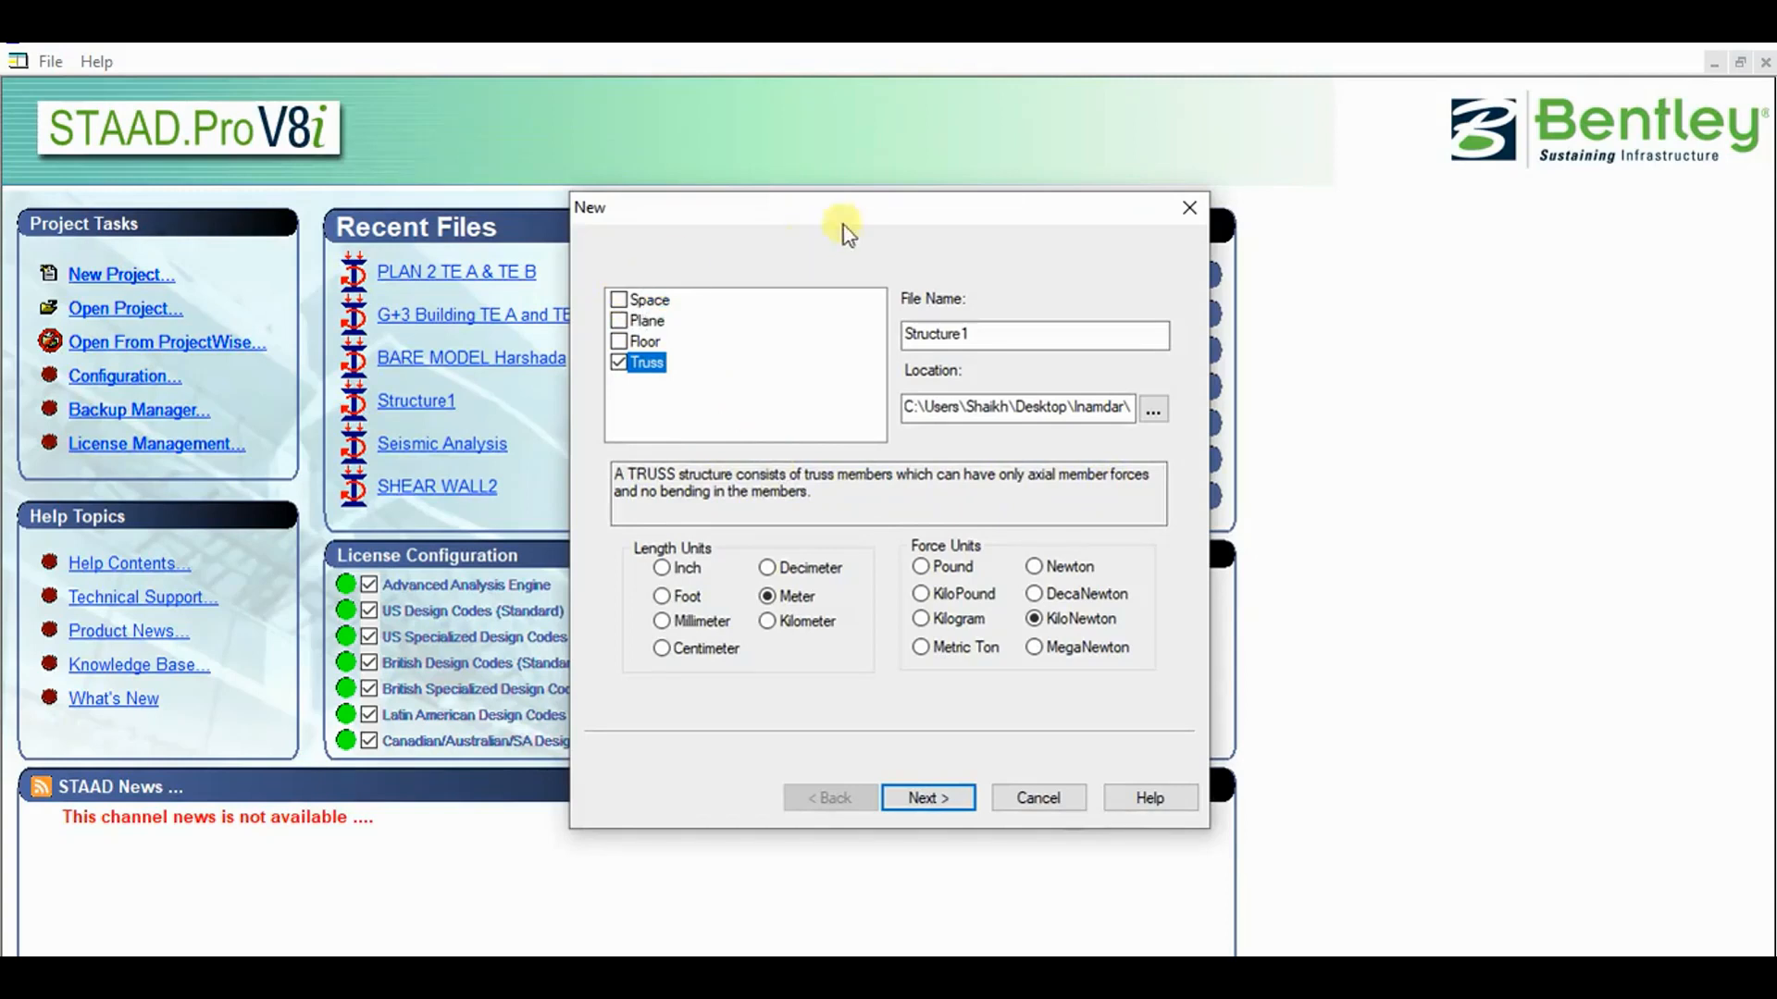
{"action": "left_click", "coordinate": [635, 303]}
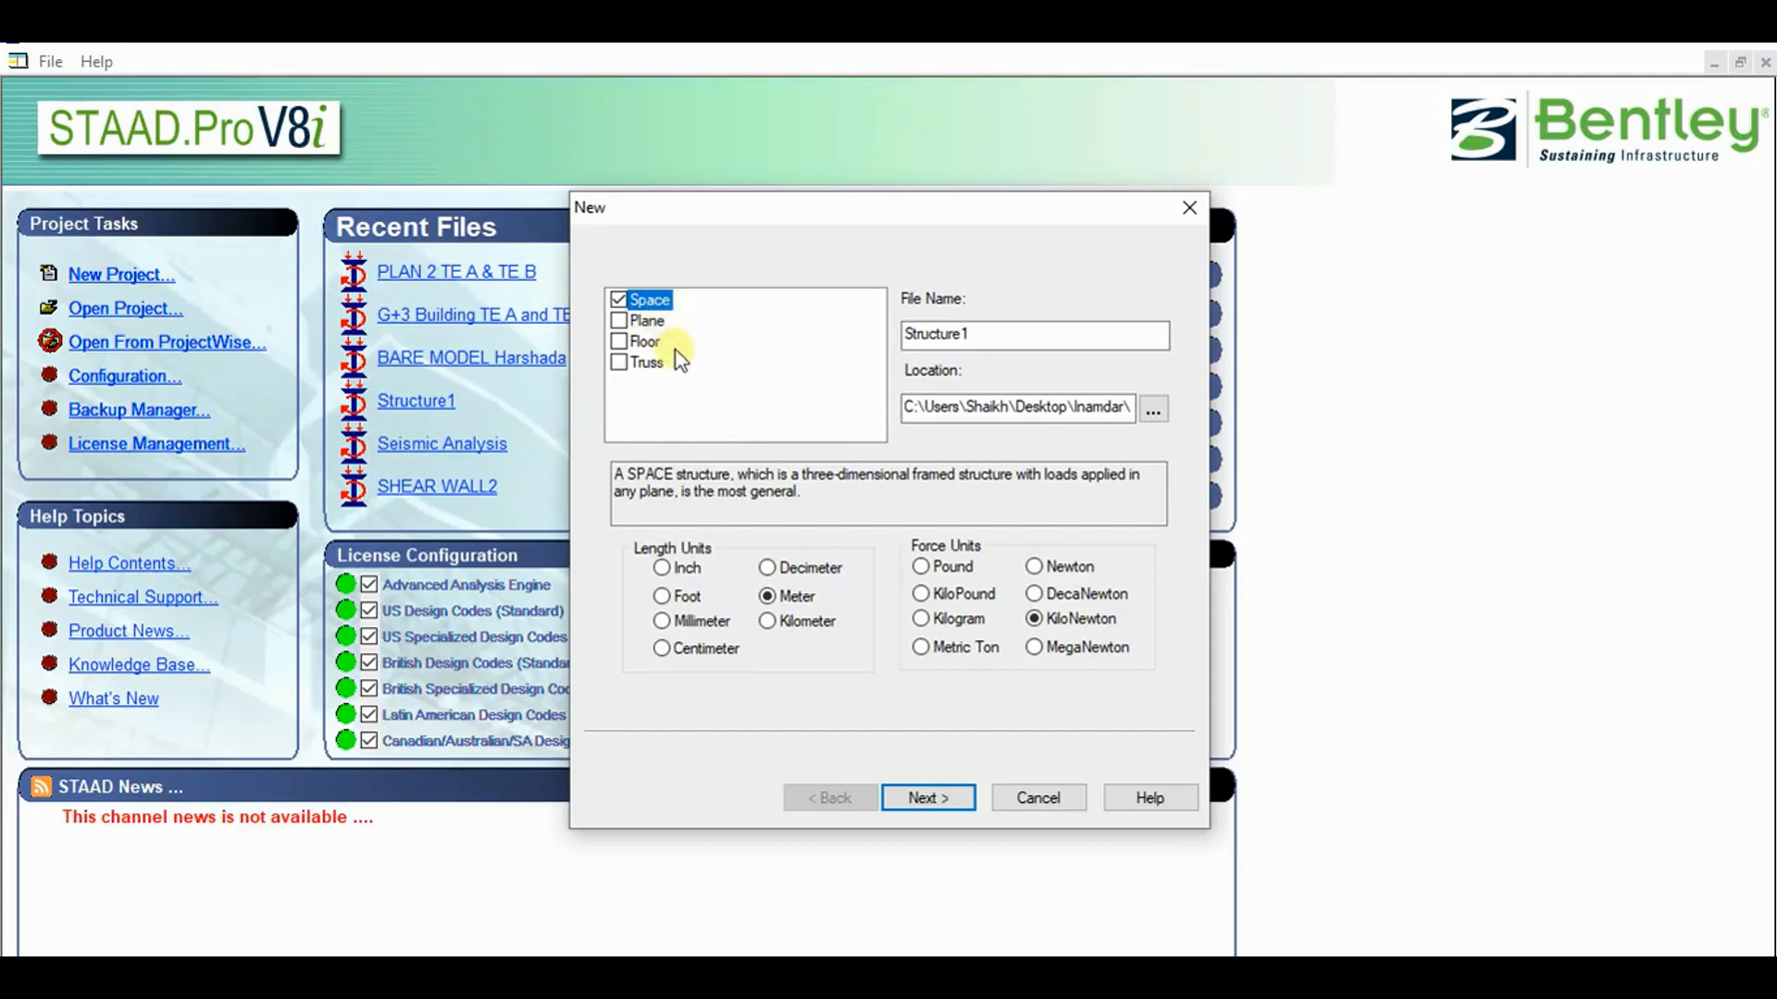
Create the model as Structure14898 with Meter and KiloNewton units, starting with Add Beam.
{"action": "double_click", "coordinate": [1008, 337]}
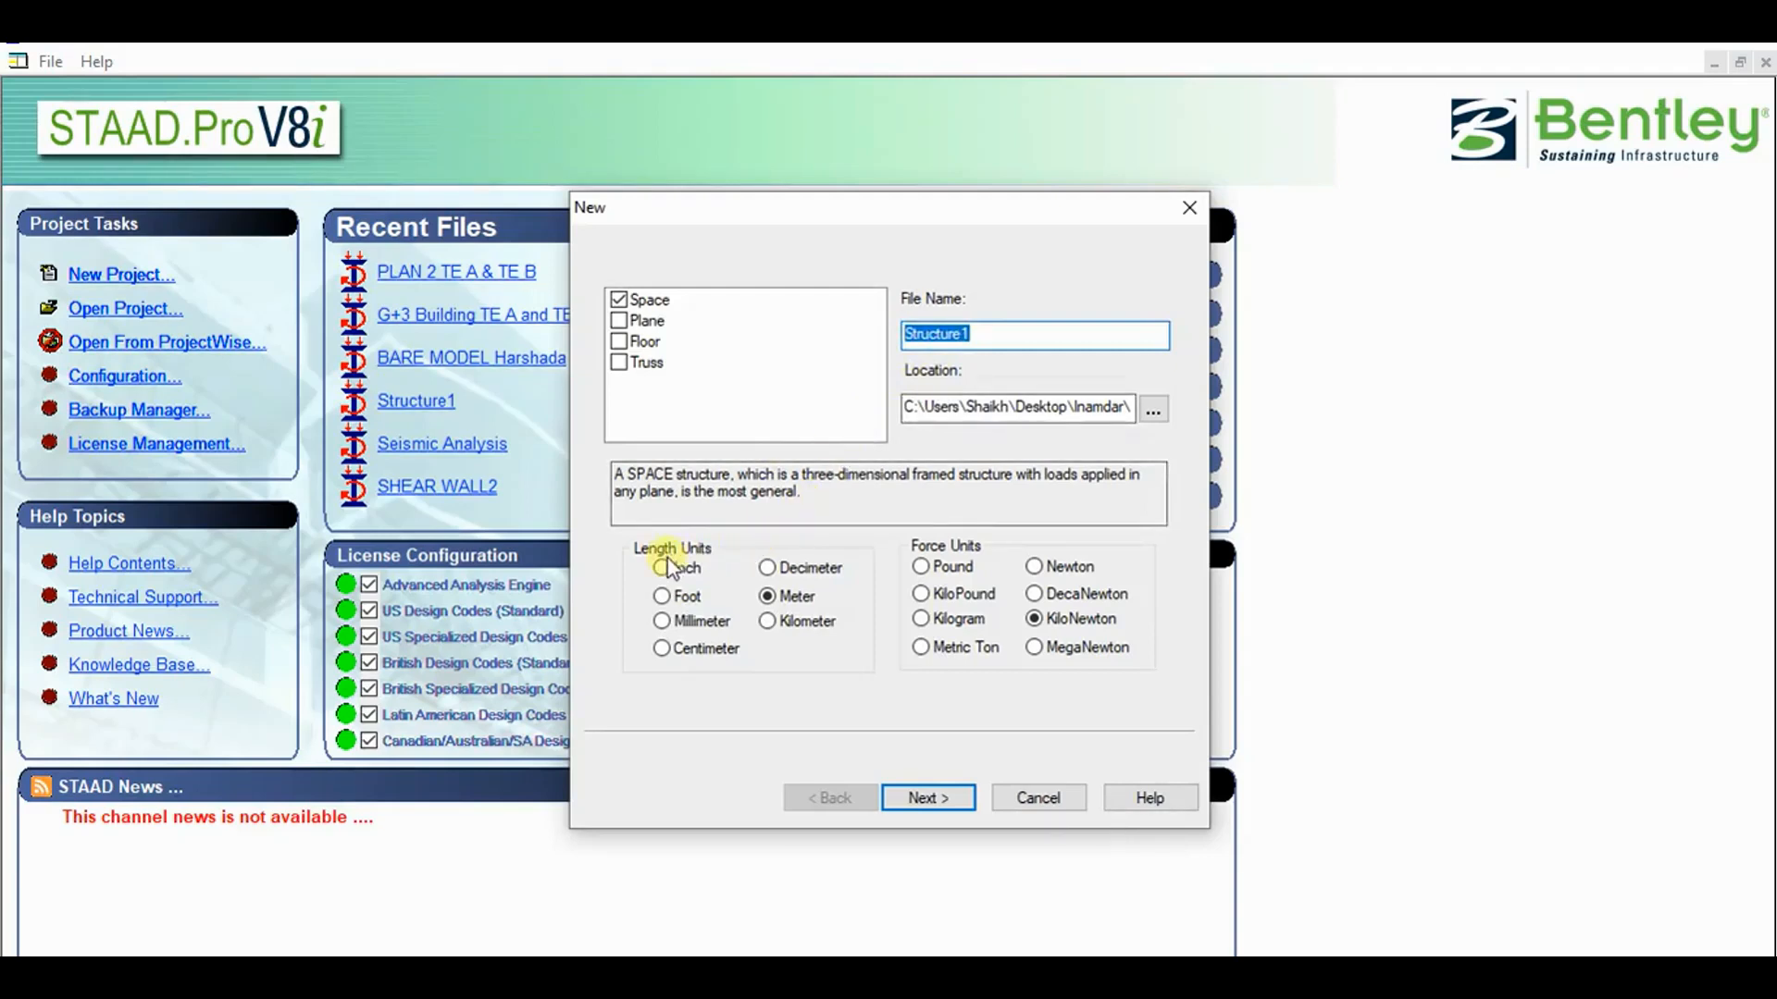
{"action": "left_click", "coordinate": [789, 597]}
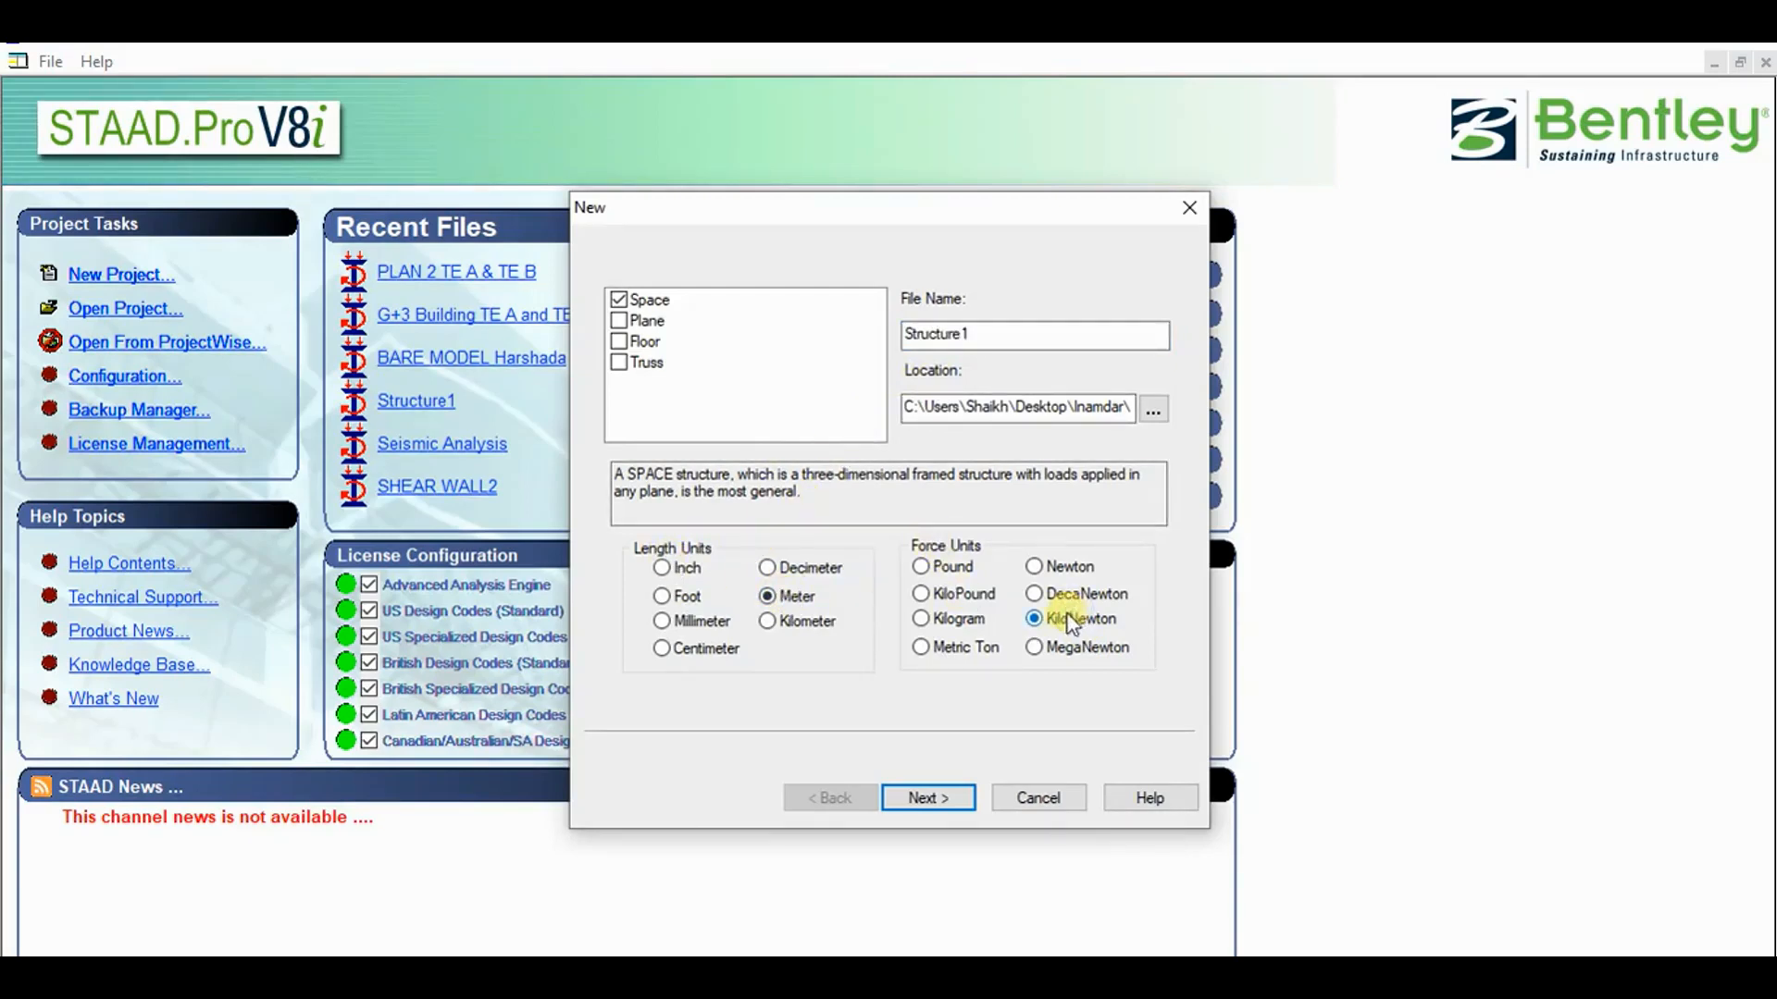
{"action": "left_click", "coordinate": [930, 798]}
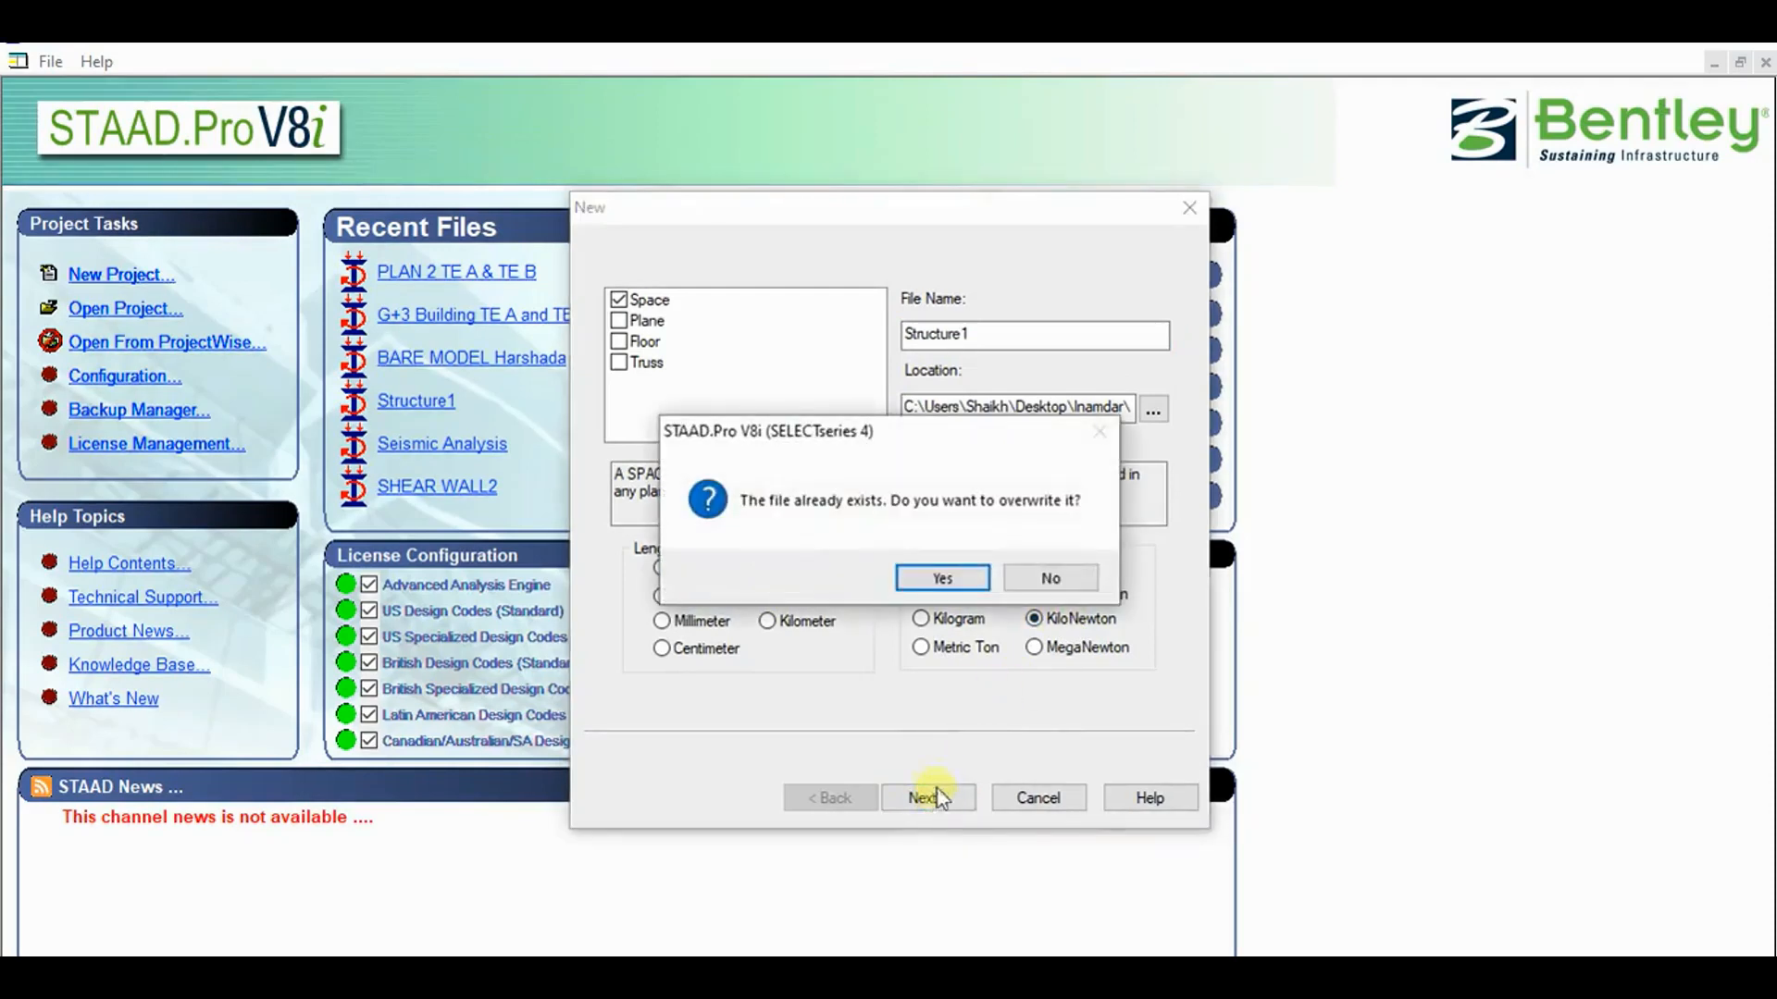
{"action": "left_click", "coordinate": [1053, 583]}
{"action": "type", "text": "4898"}
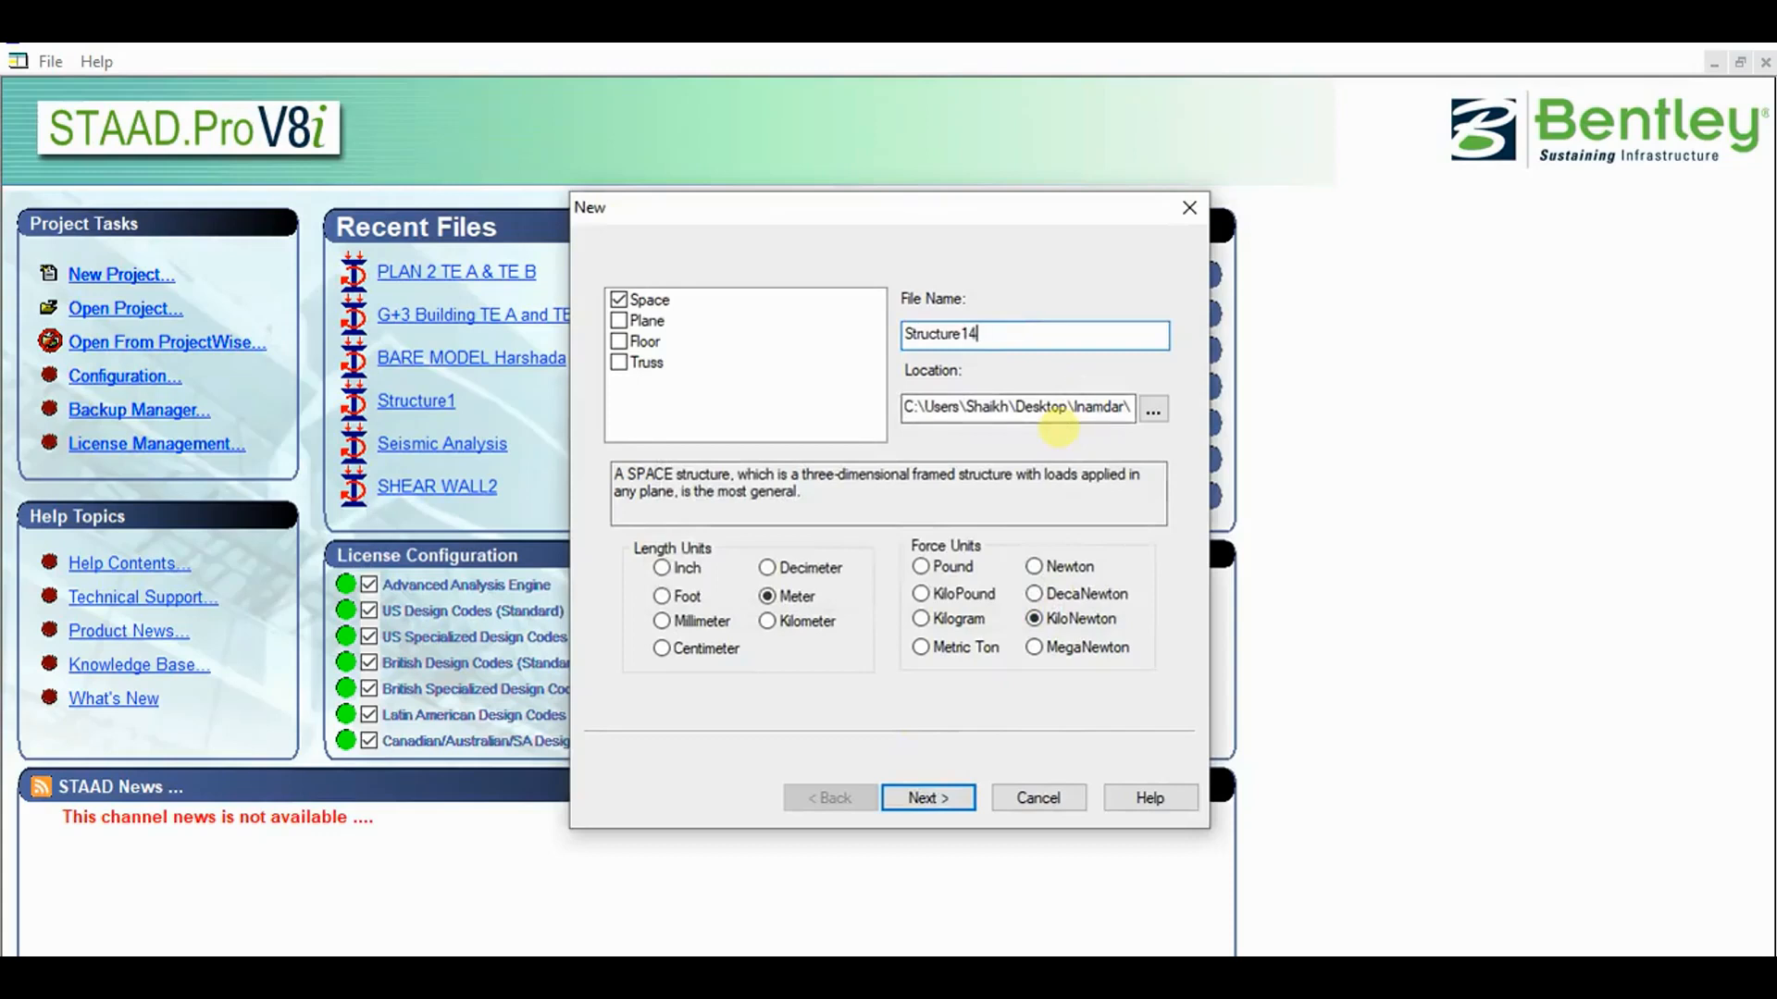
{"action": "left_click", "coordinate": [920, 794]}
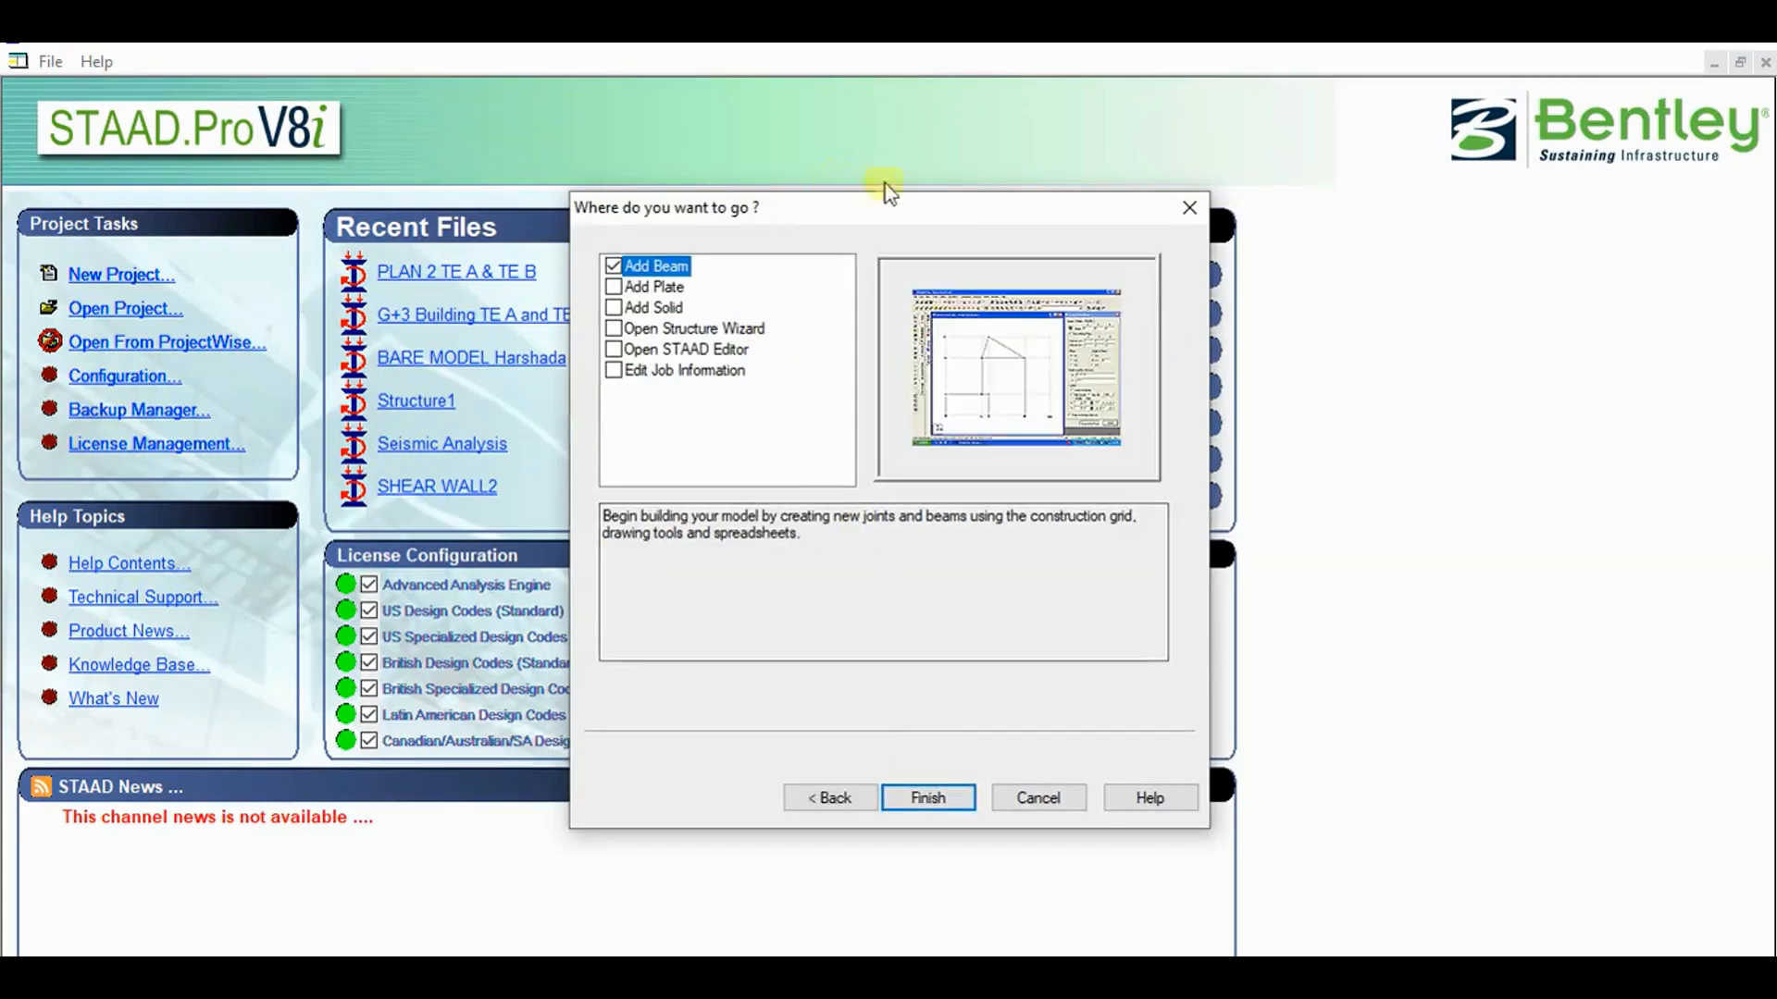
{"action": "left_click", "coordinate": [929, 798]}
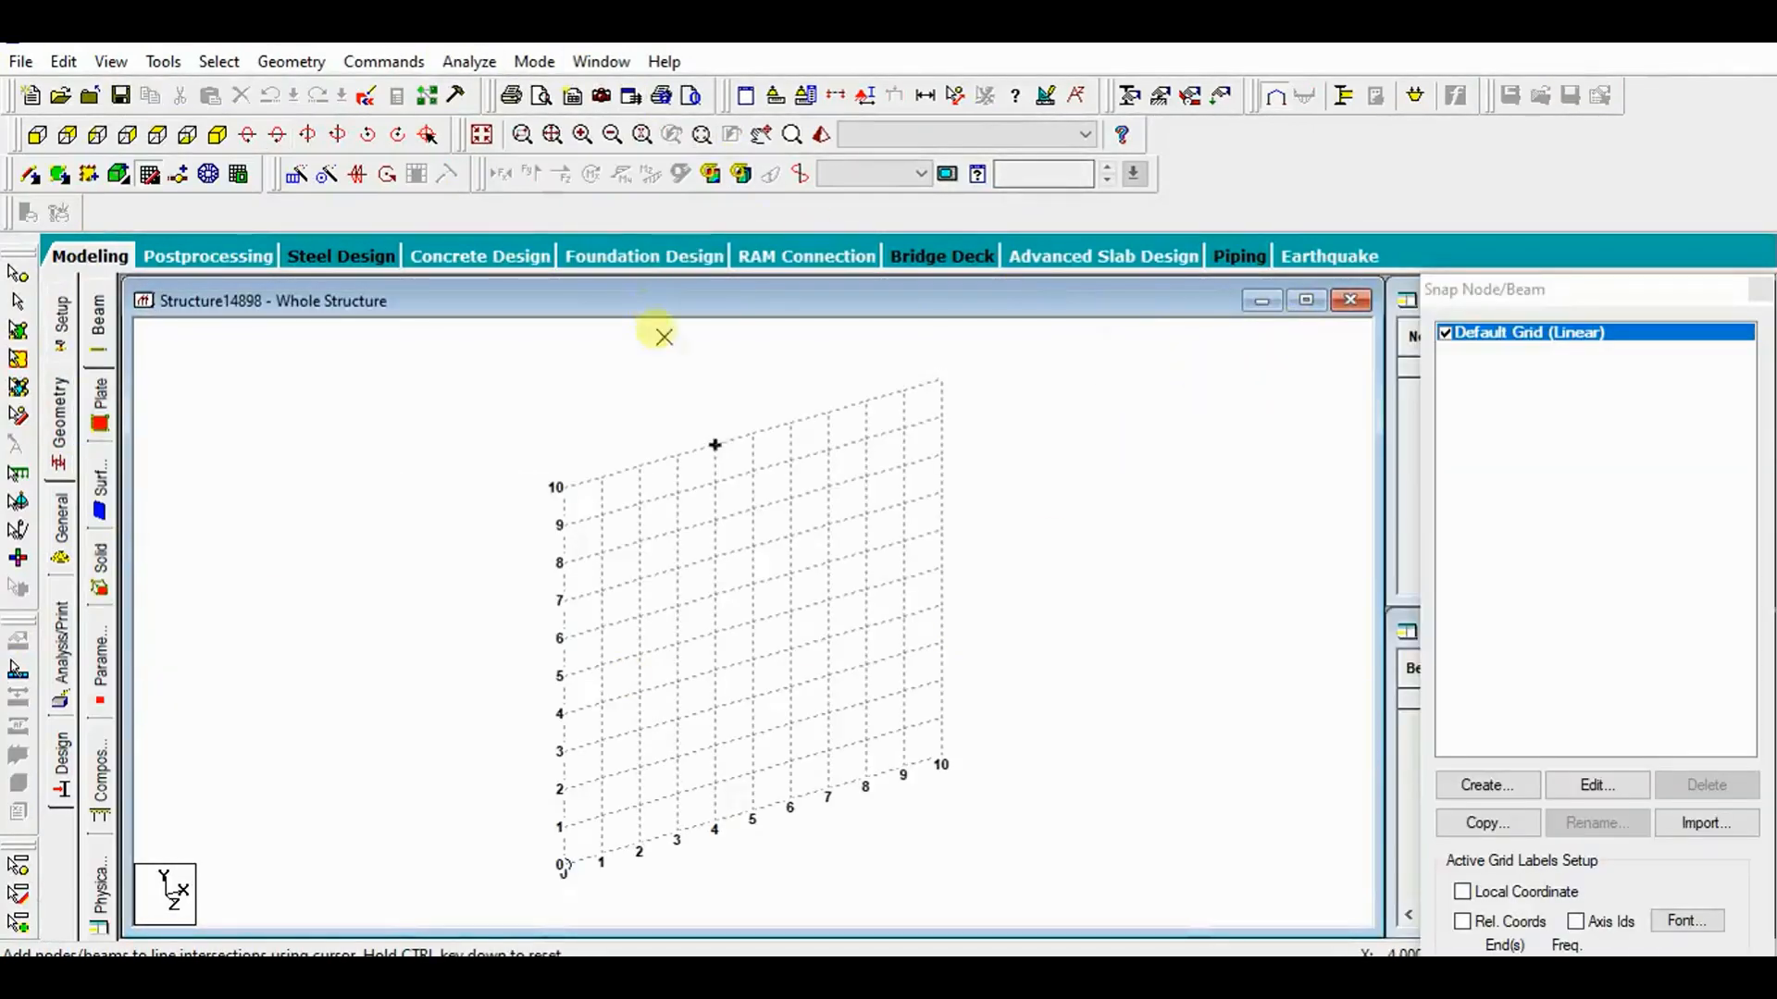
Close the Snap Node/Beam grid and add a first node at coordinates 0, 0, 0 in the node table.
{"action": "left_click_drag", "start_coordinate": [1539, 291], "coordinate": [1437, 124]}
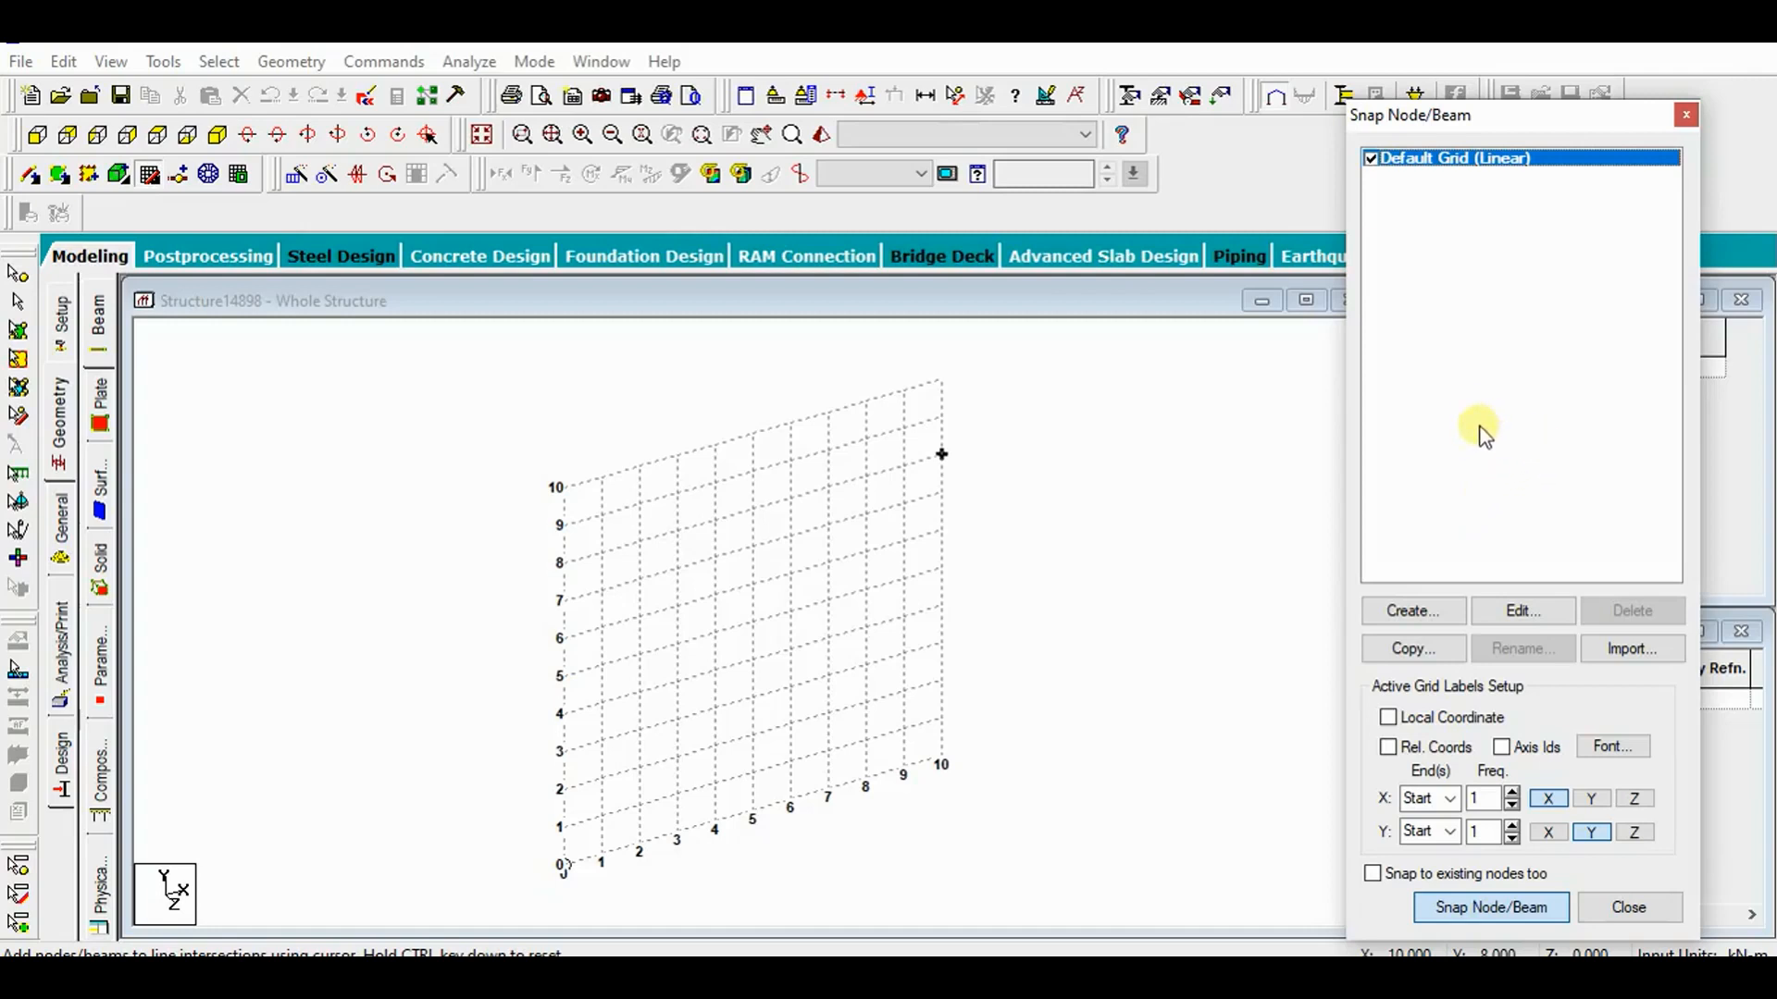
{"action": "left_click", "coordinate": [1686, 114]}
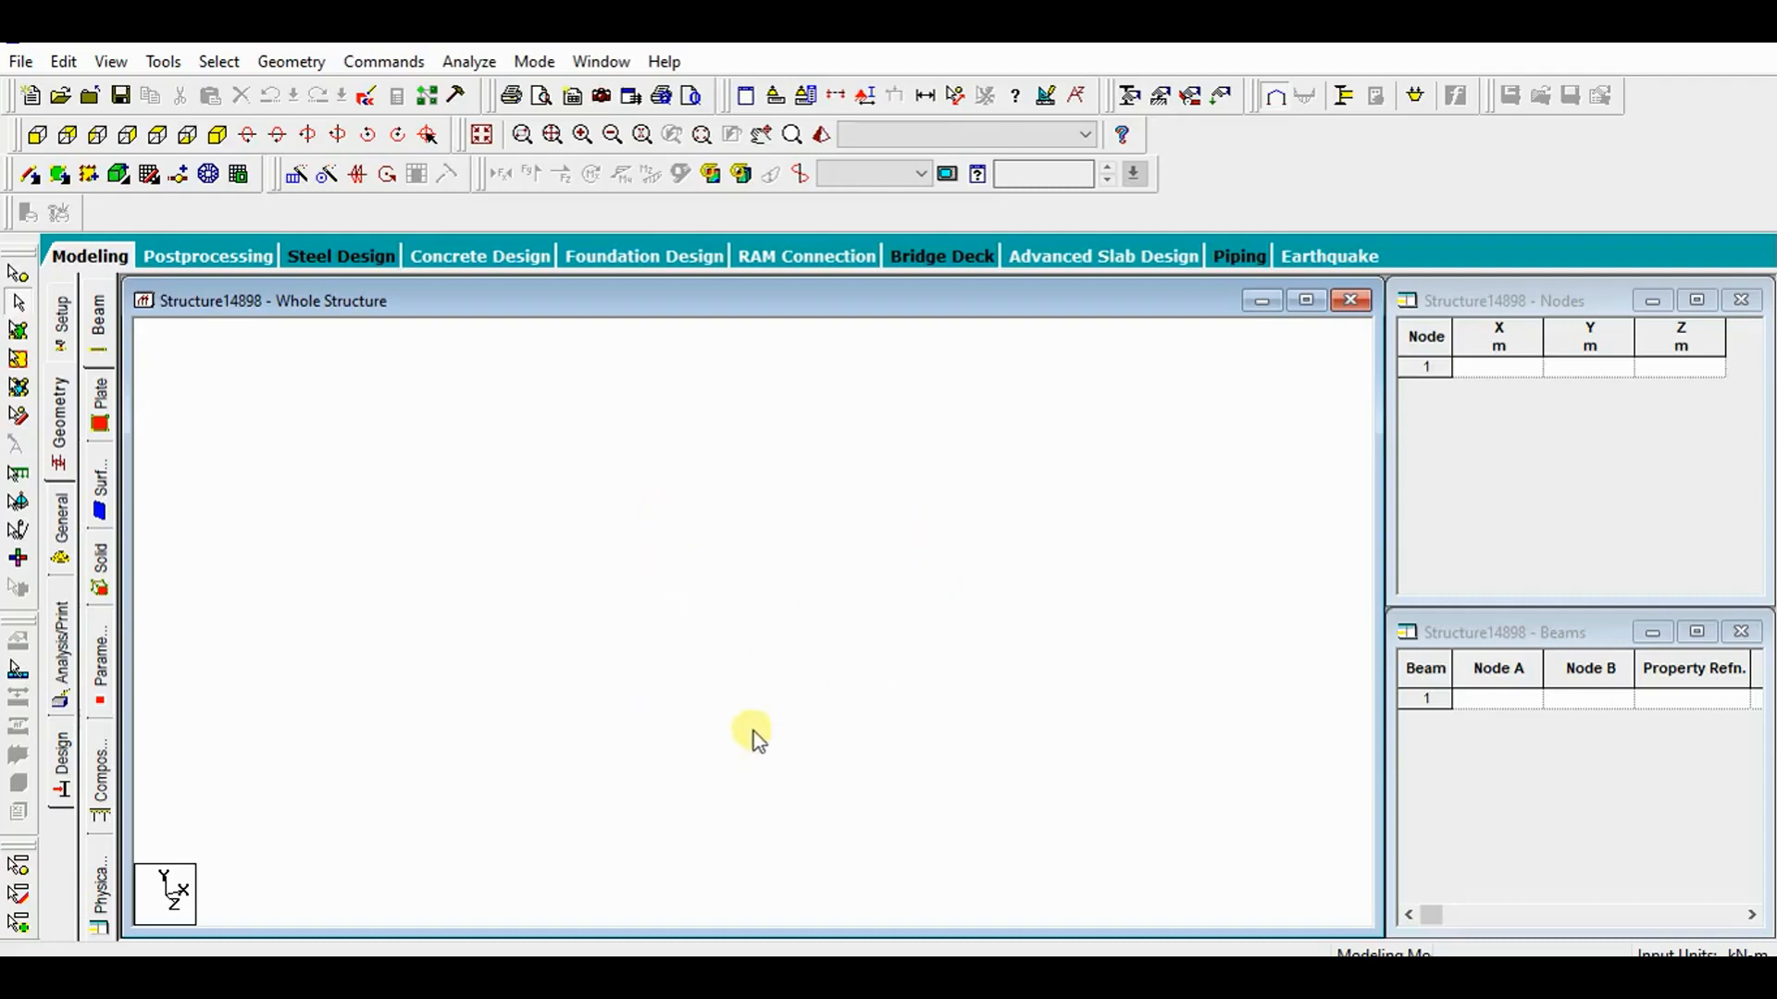
{"action": "left_click", "coordinate": [18, 276]}
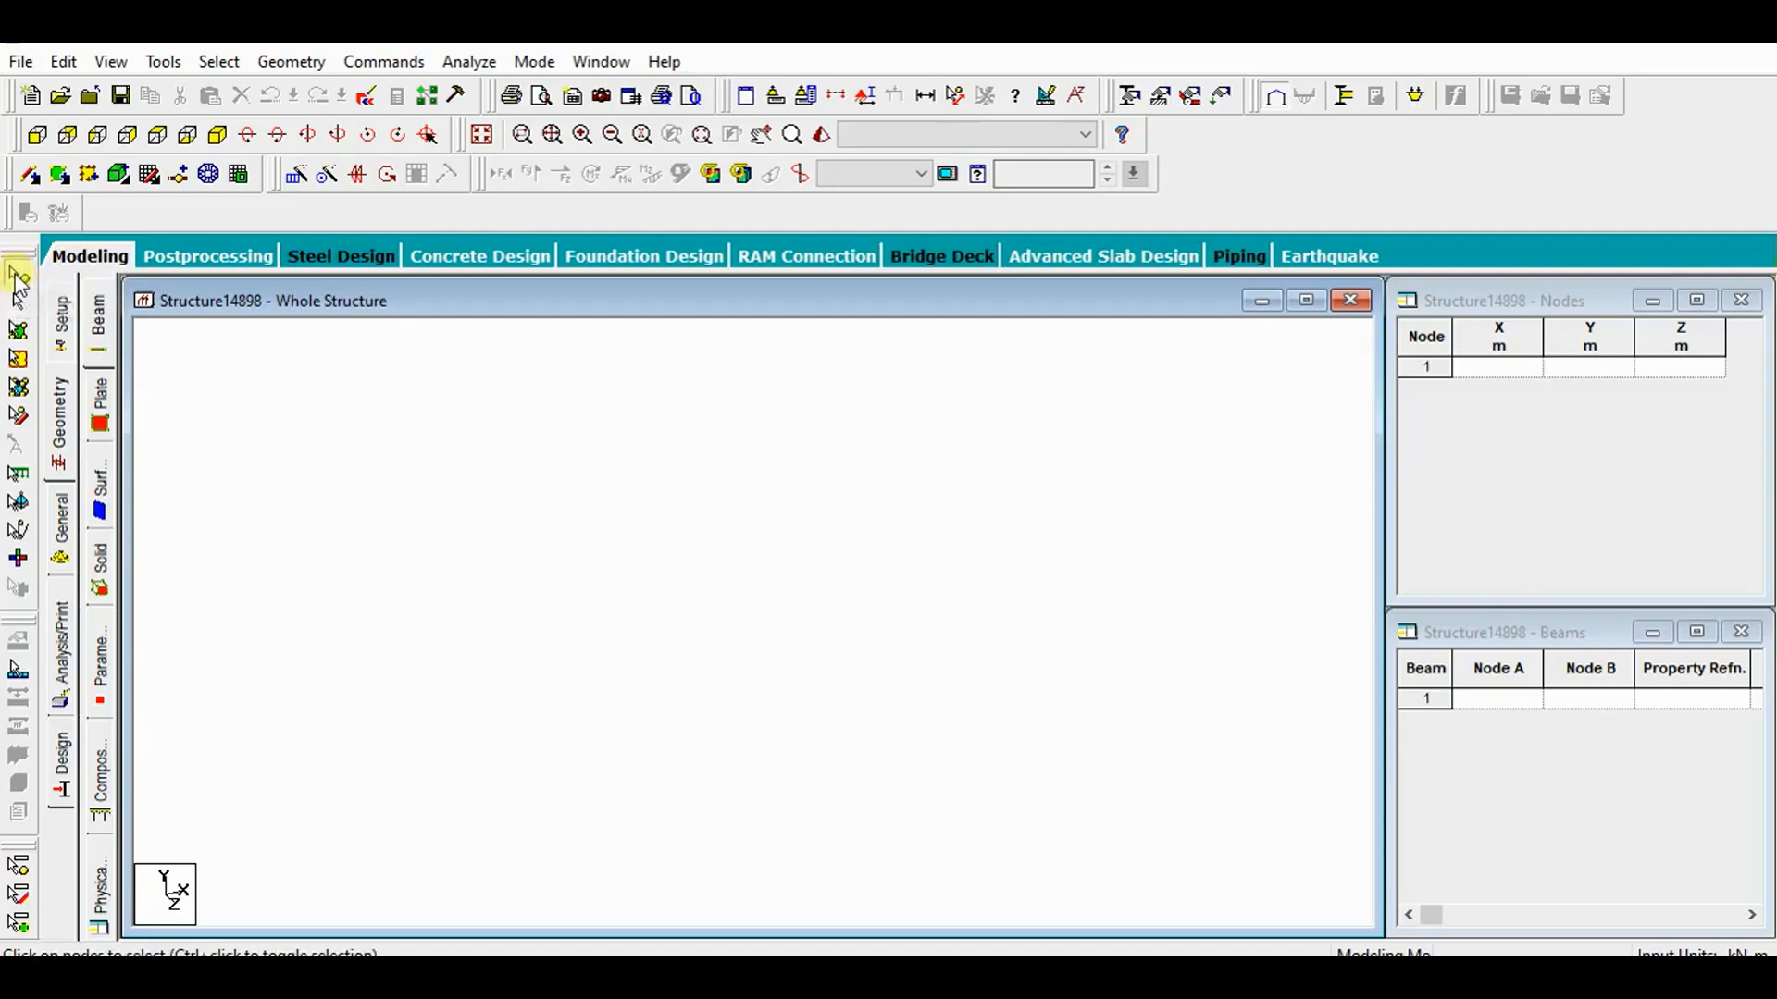
{"action": "left_click_drag", "start_coordinate": [478, 571], "coordinate": [536, 650]}
{"action": "left_click", "coordinate": [1481, 367]}
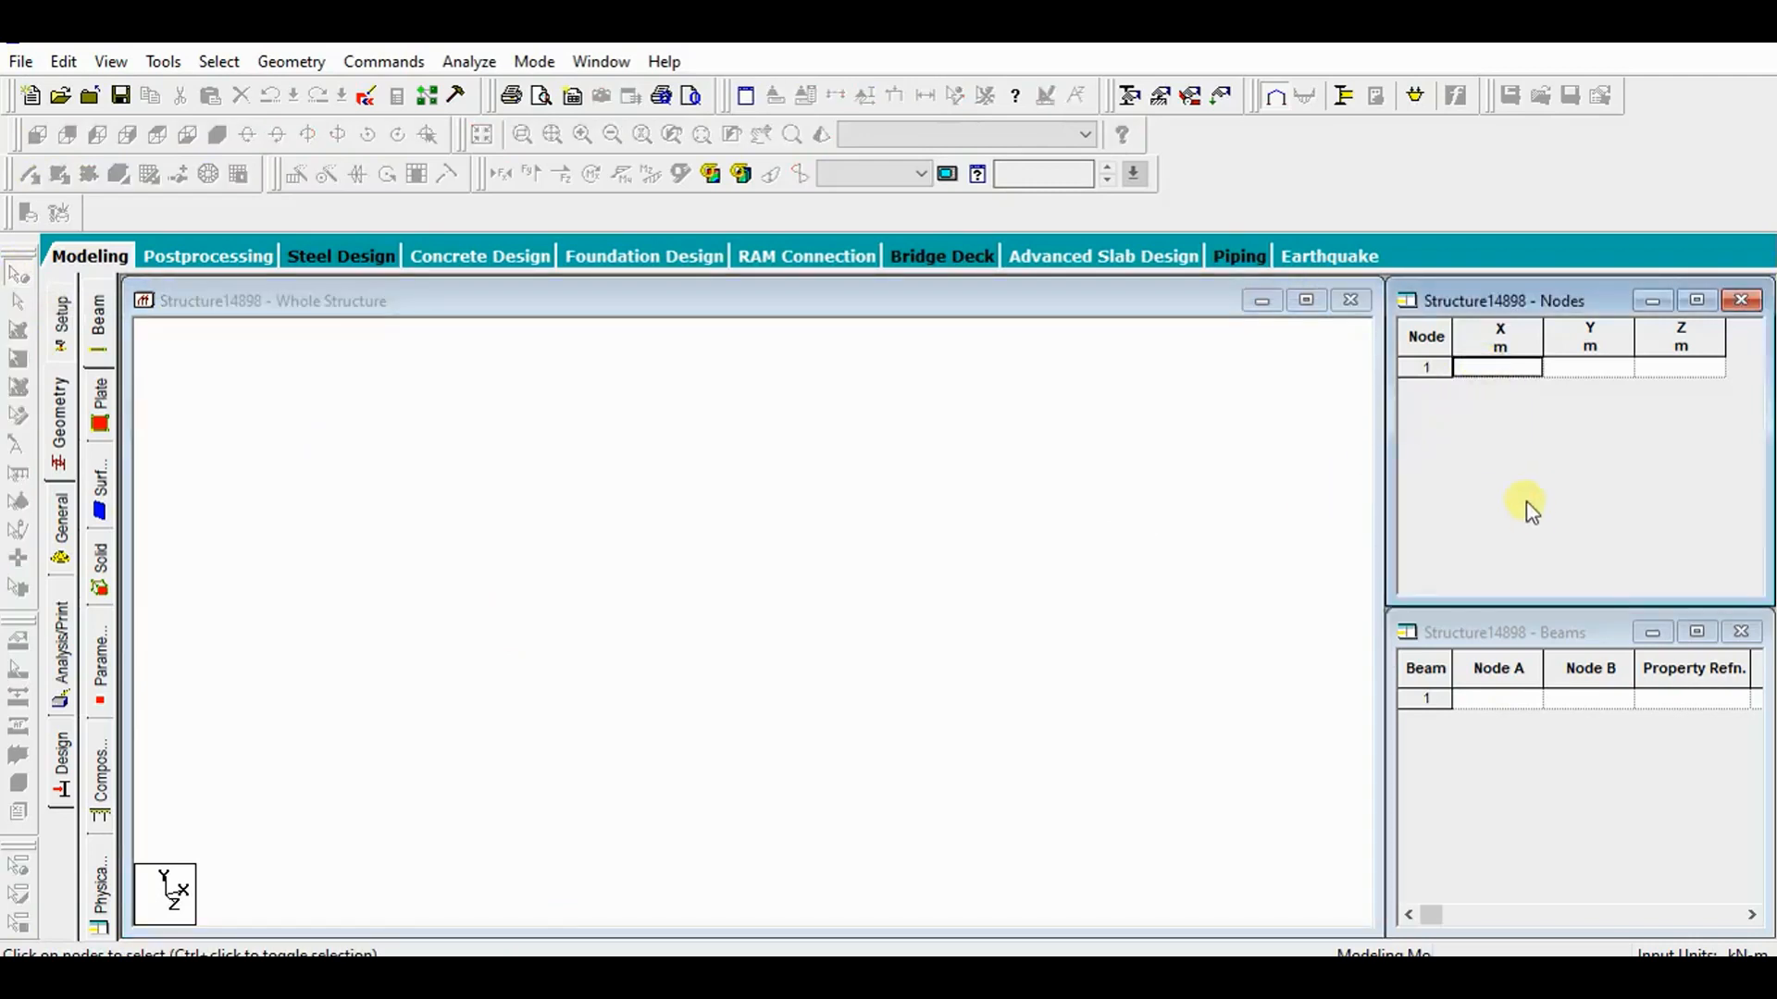
{"action": "type", "text": "0"}
{"action": "left_click", "coordinate": [1574, 367]}
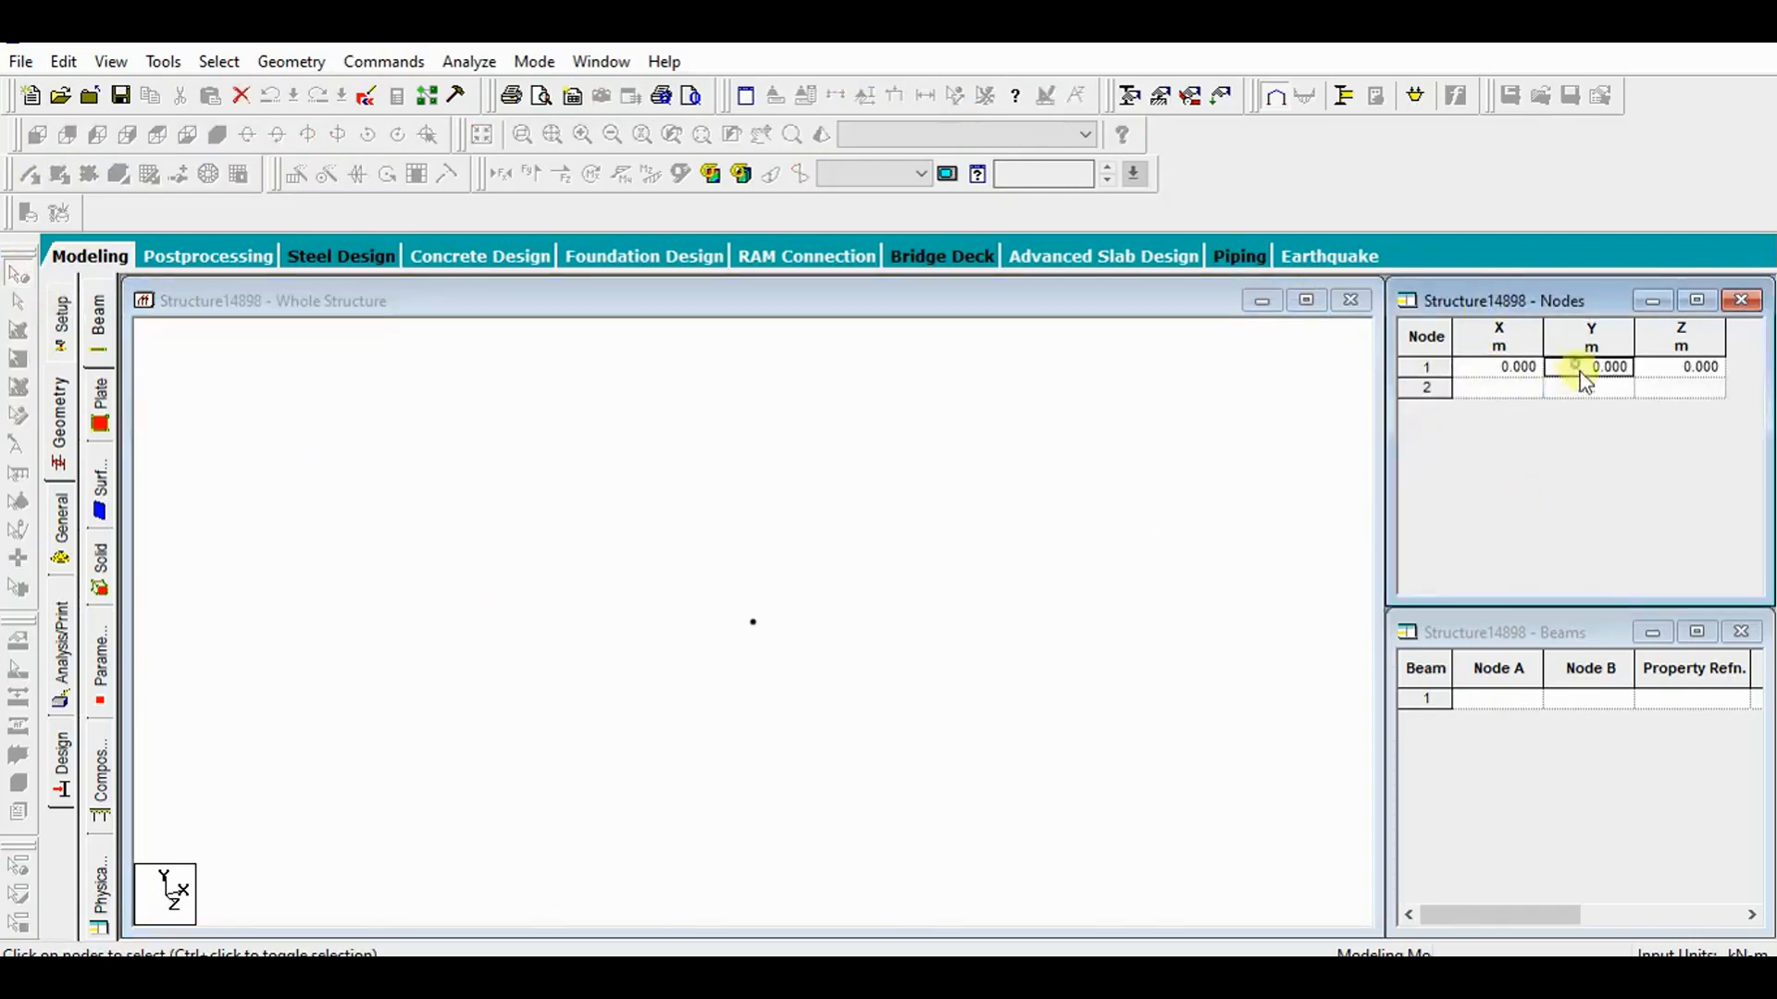
{"action": "left_click", "coordinate": [1084, 492]}
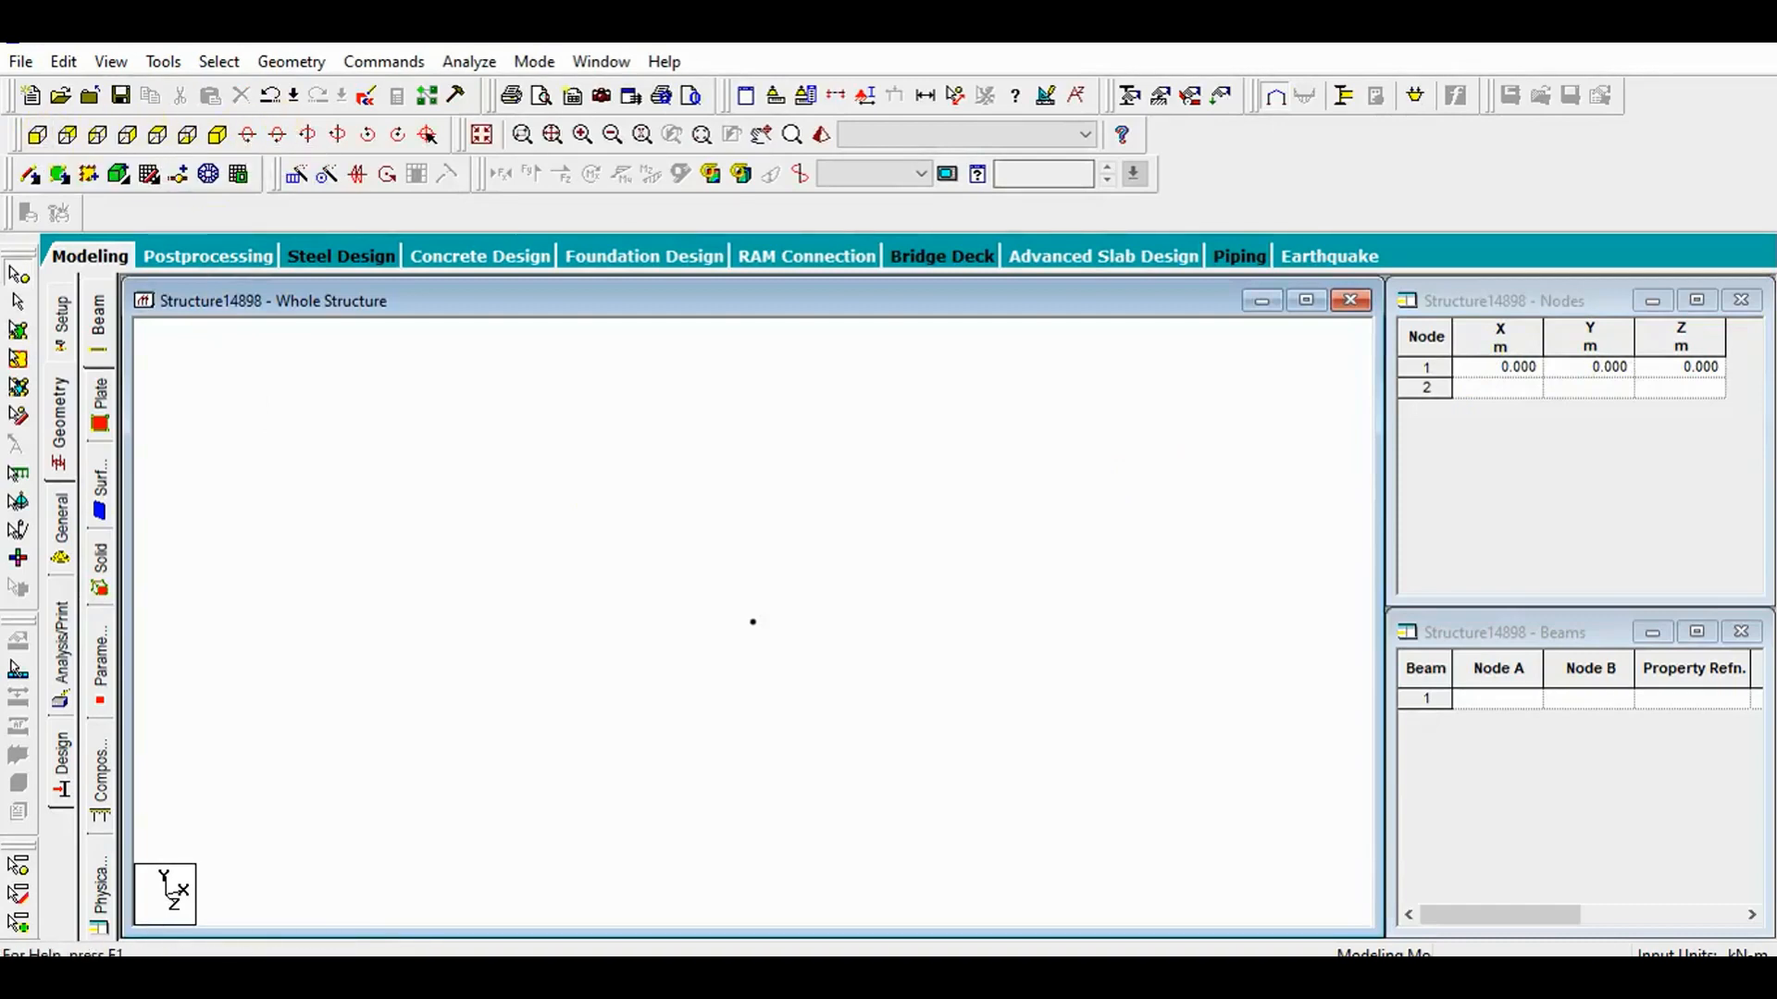
Look at the model from the front, the sides and isometrically, ending with the plan view from +Y.
{"action": "left_click", "coordinate": [37, 136]}
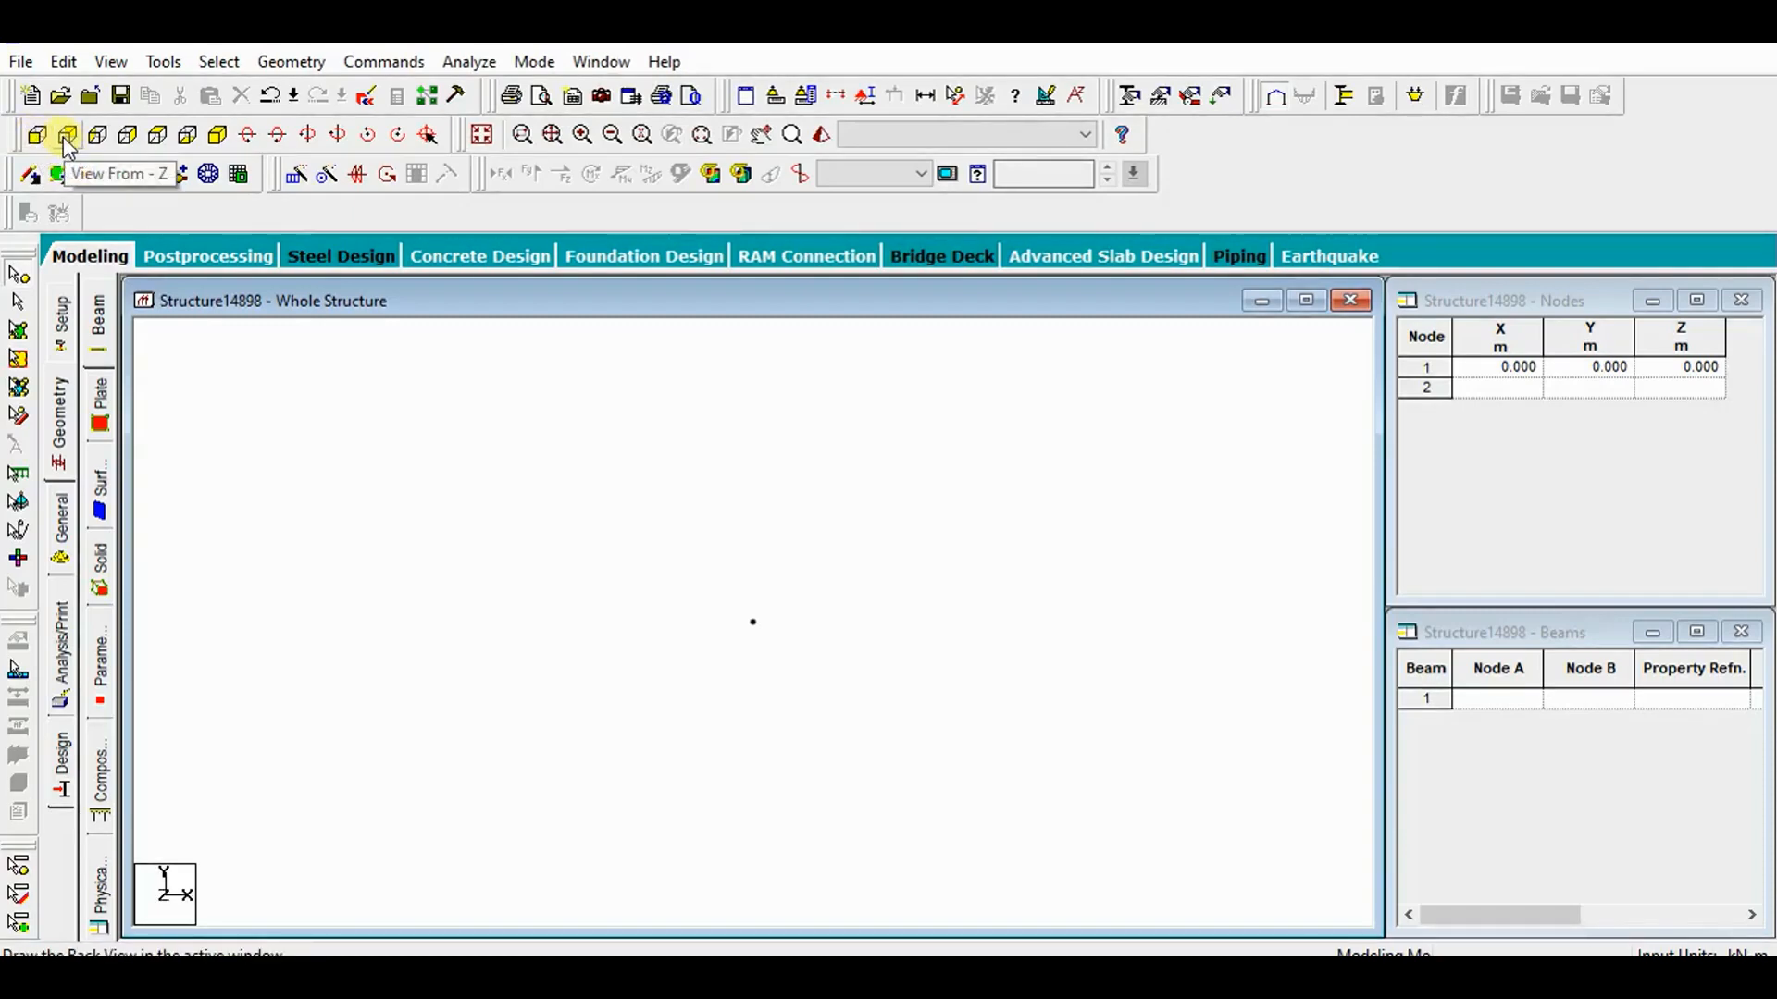
{"action": "left_click", "coordinate": [66, 139]}
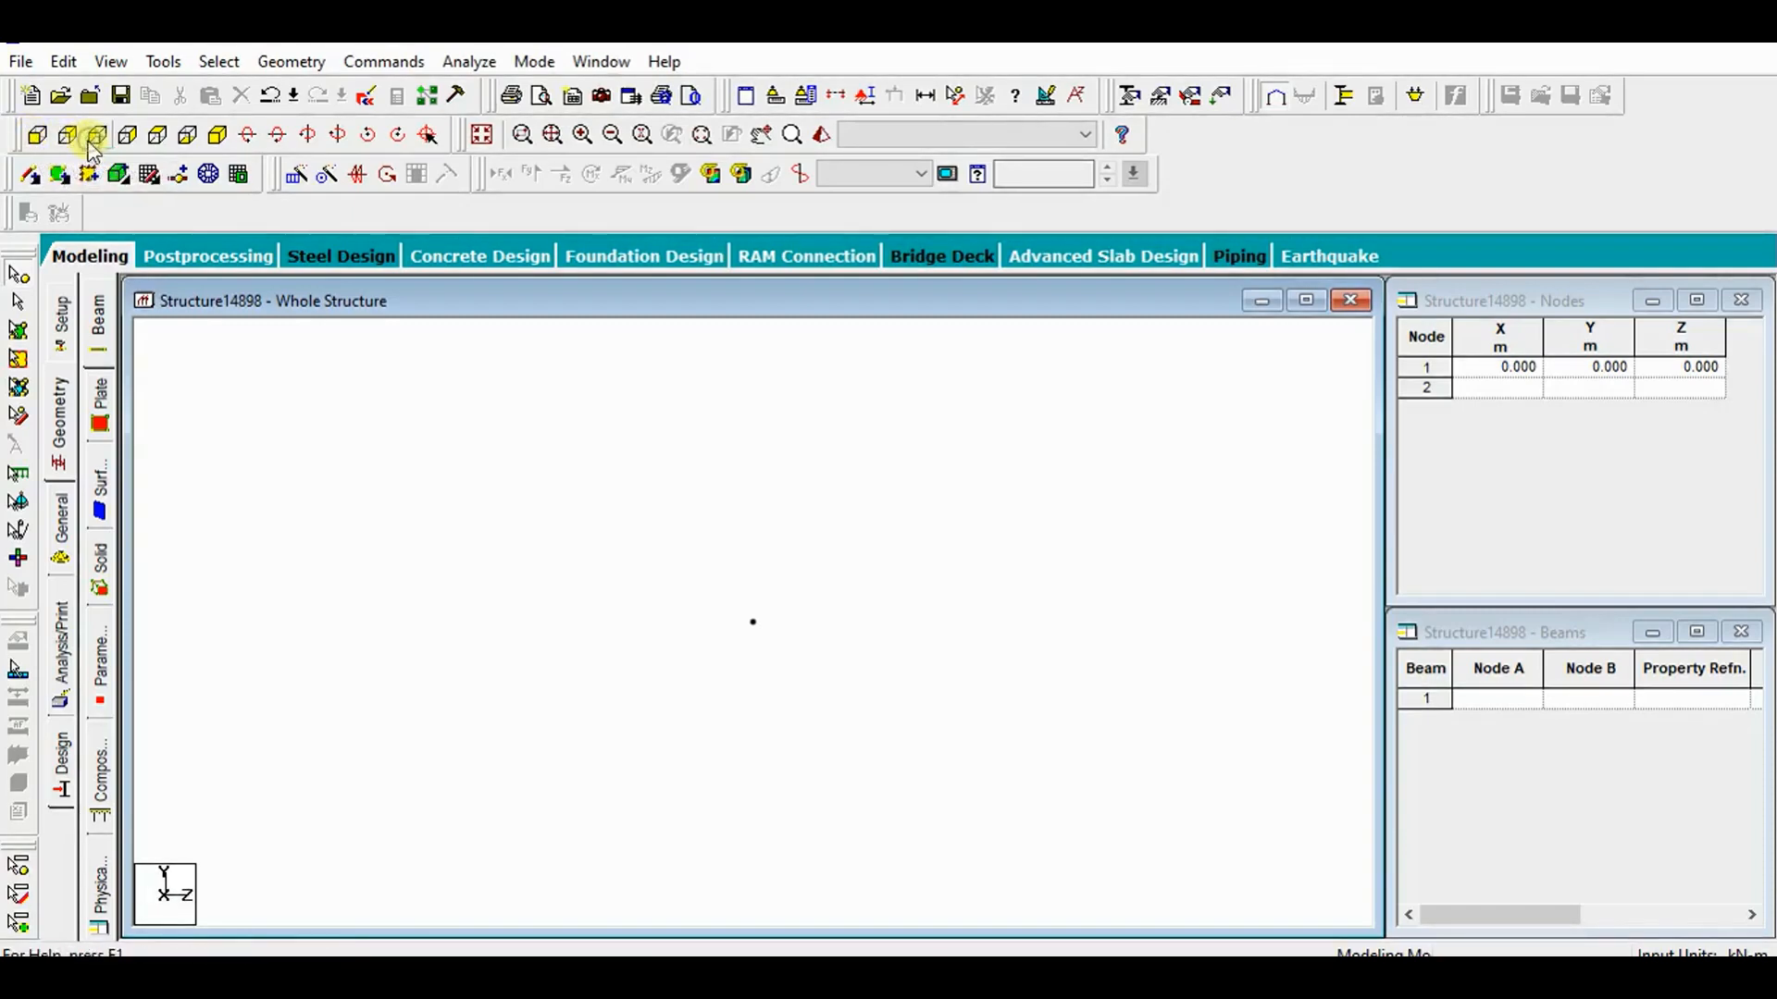
{"action": "left_click", "coordinate": [94, 139]}
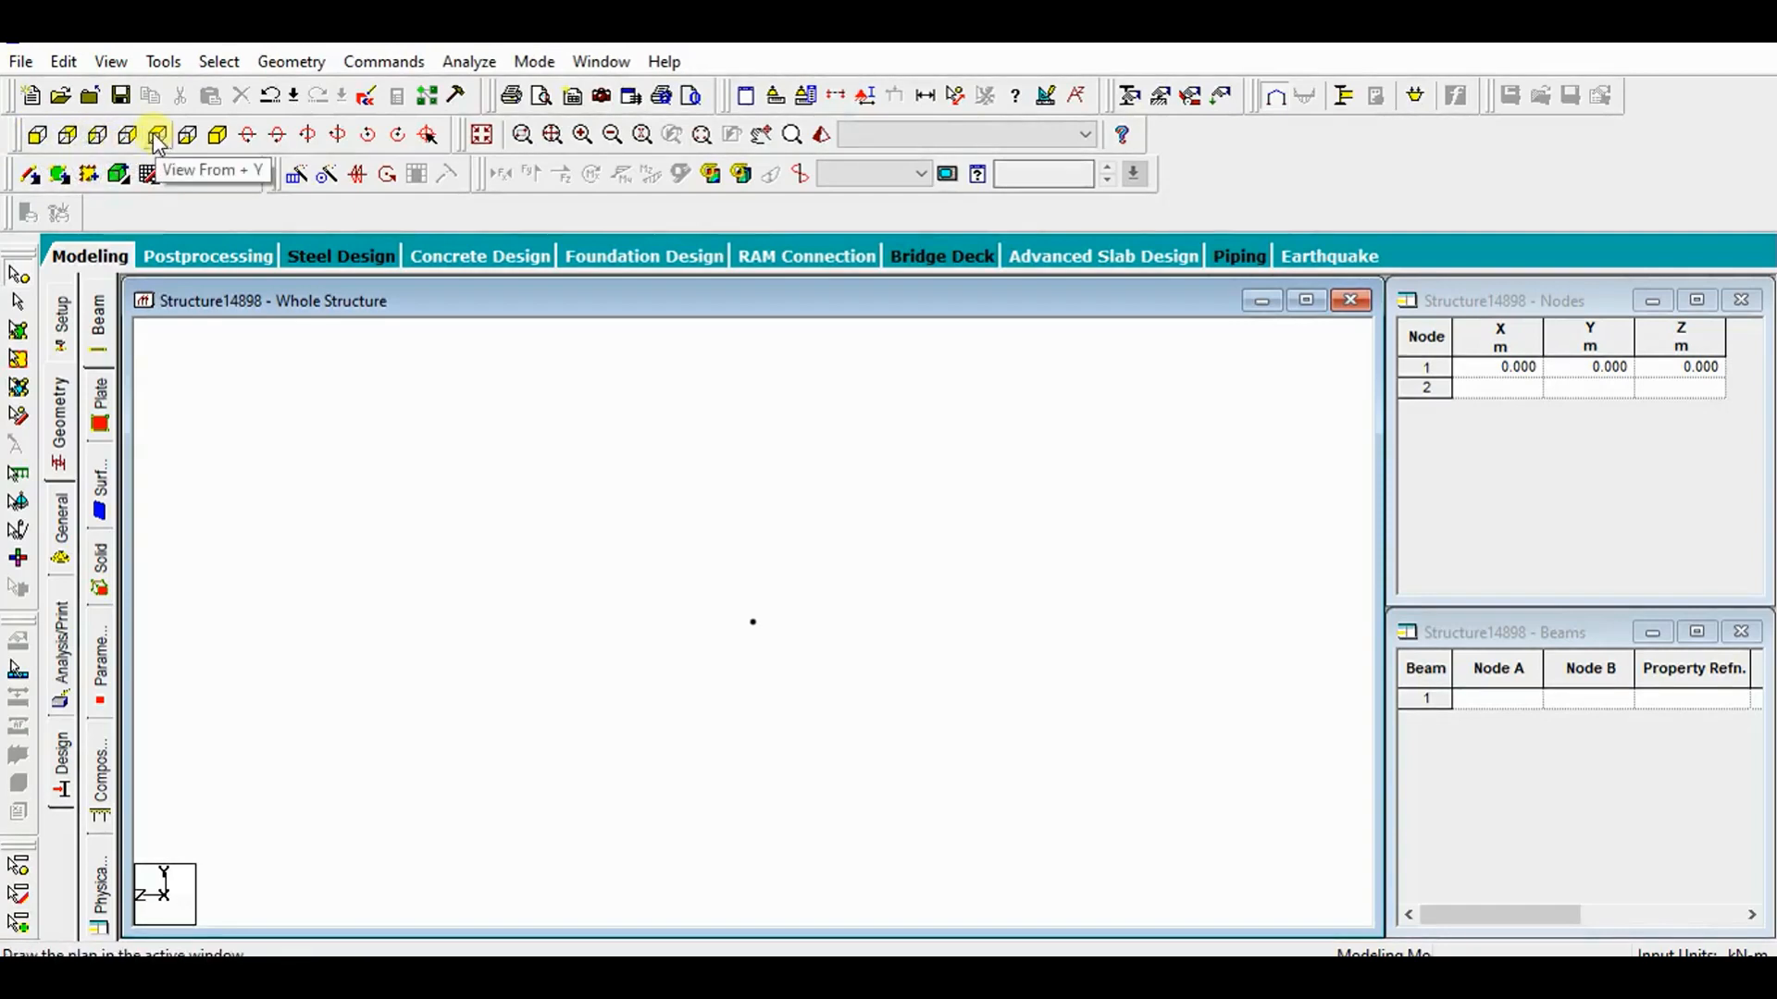
{"action": "left_click", "coordinate": [218, 138]}
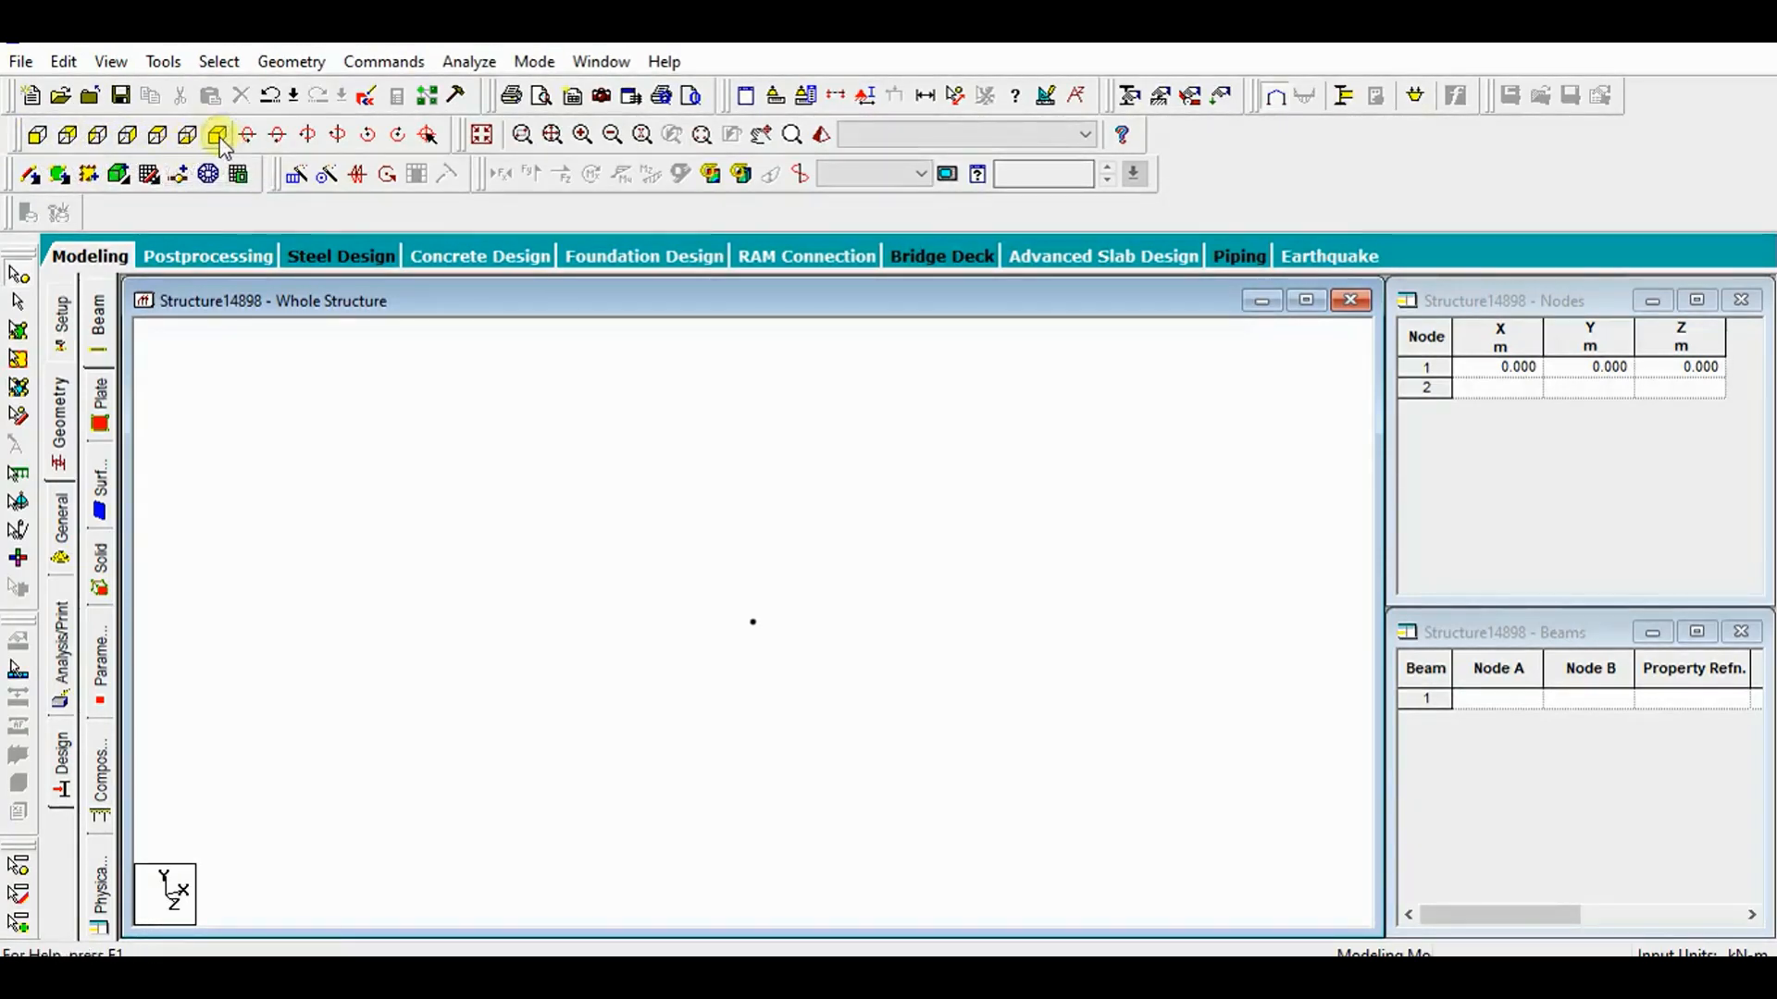
{"action": "left_click", "coordinate": [158, 137]}
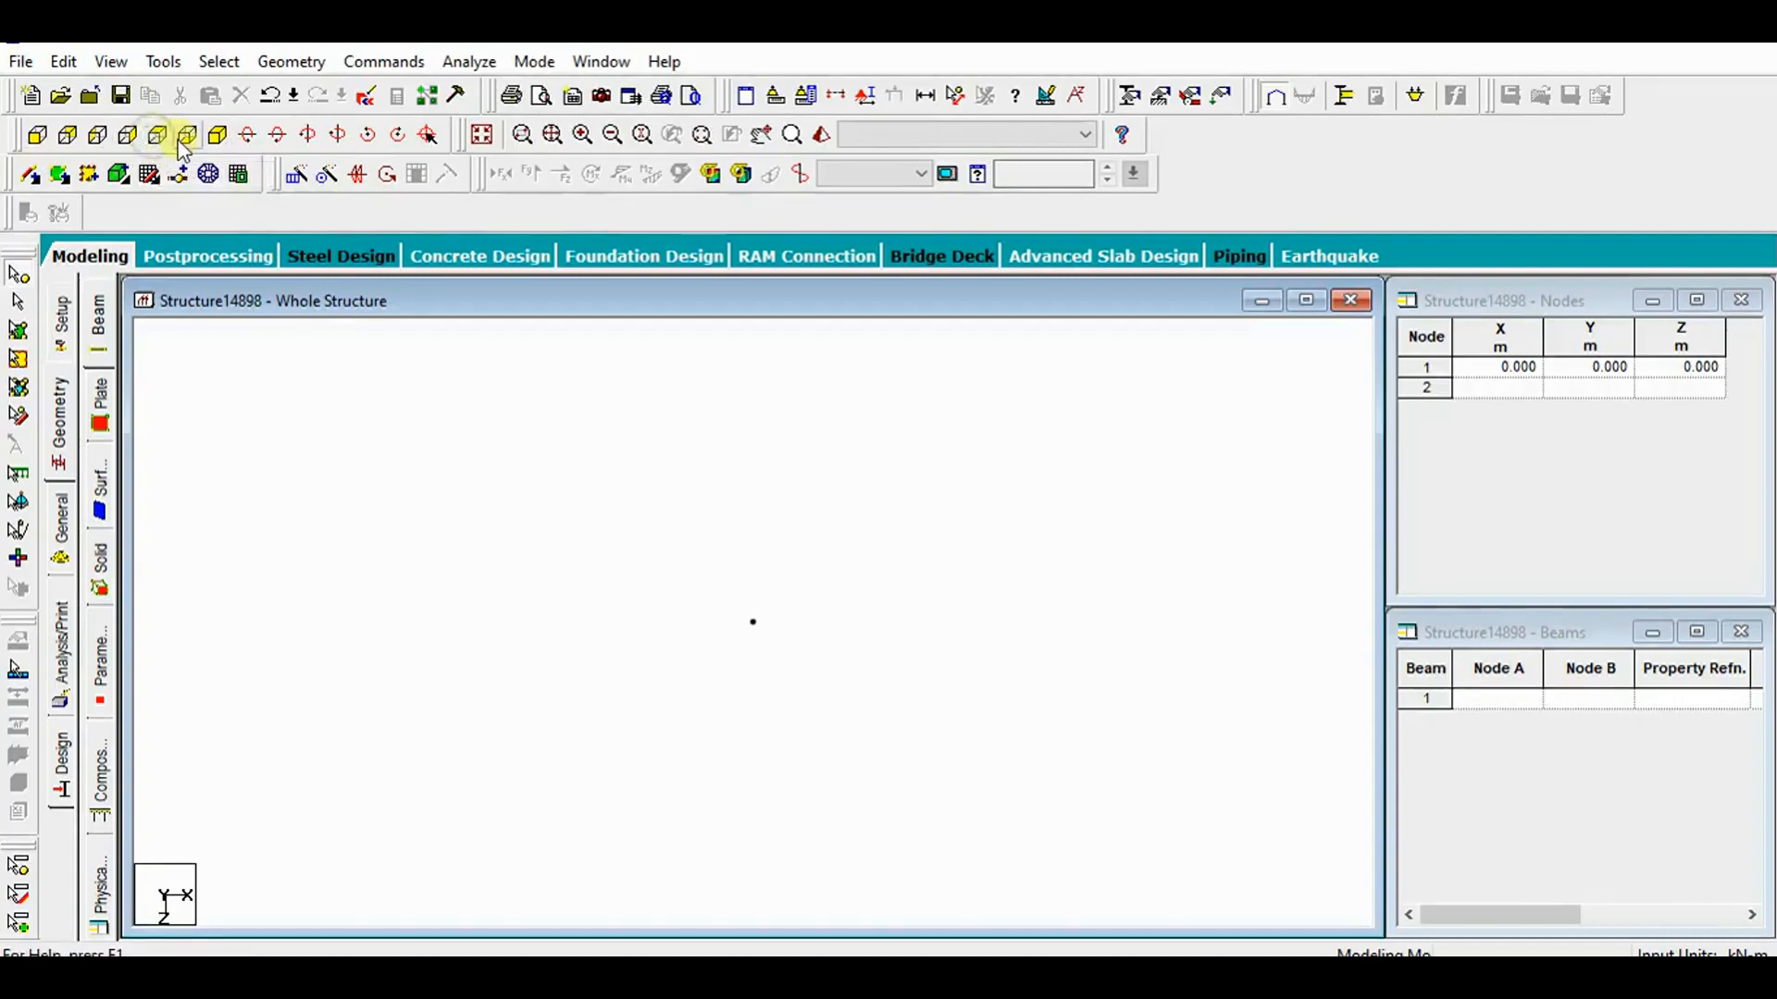
{"action": "left_click", "coordinate": [182, 138]}
{"action": "left_click", "coordinate": [186, 136]}
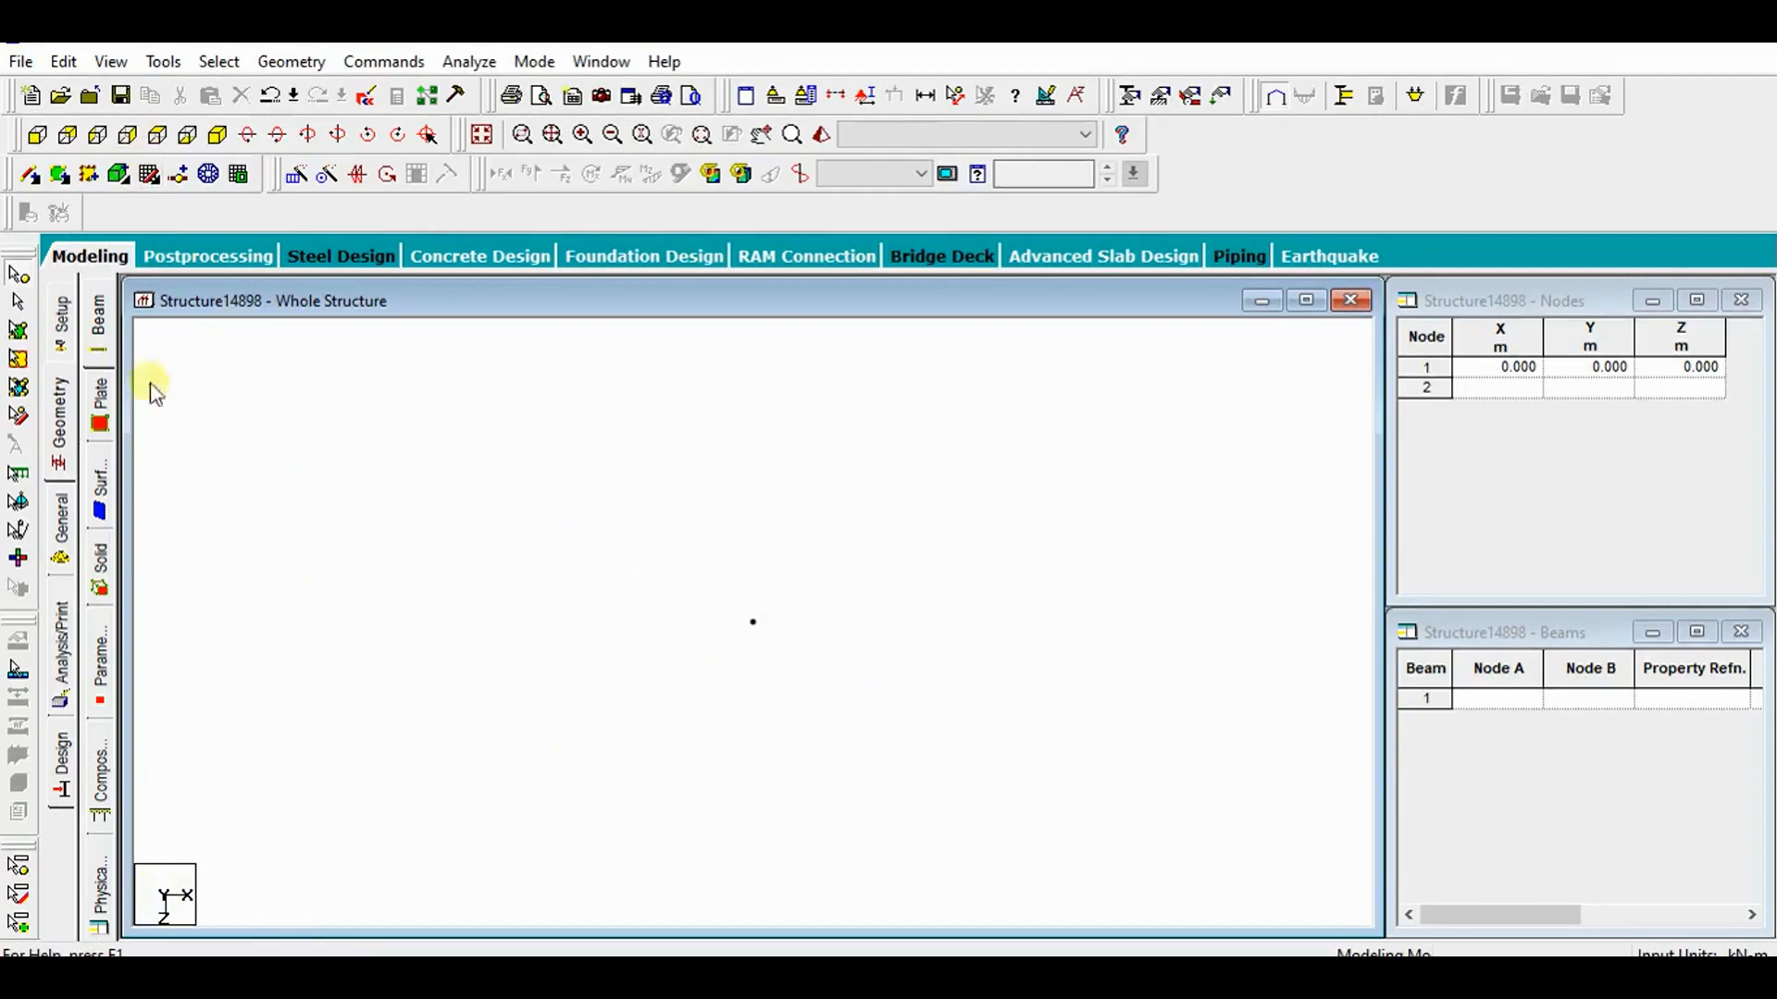
Practise selecting the origin node with the Nodes Cursor, singly and by window, clearing the selection each time.
{"action": "left_click", "coordinate": [18, 274]}
{"action": "left_click", "coordinate": [752, 622]}
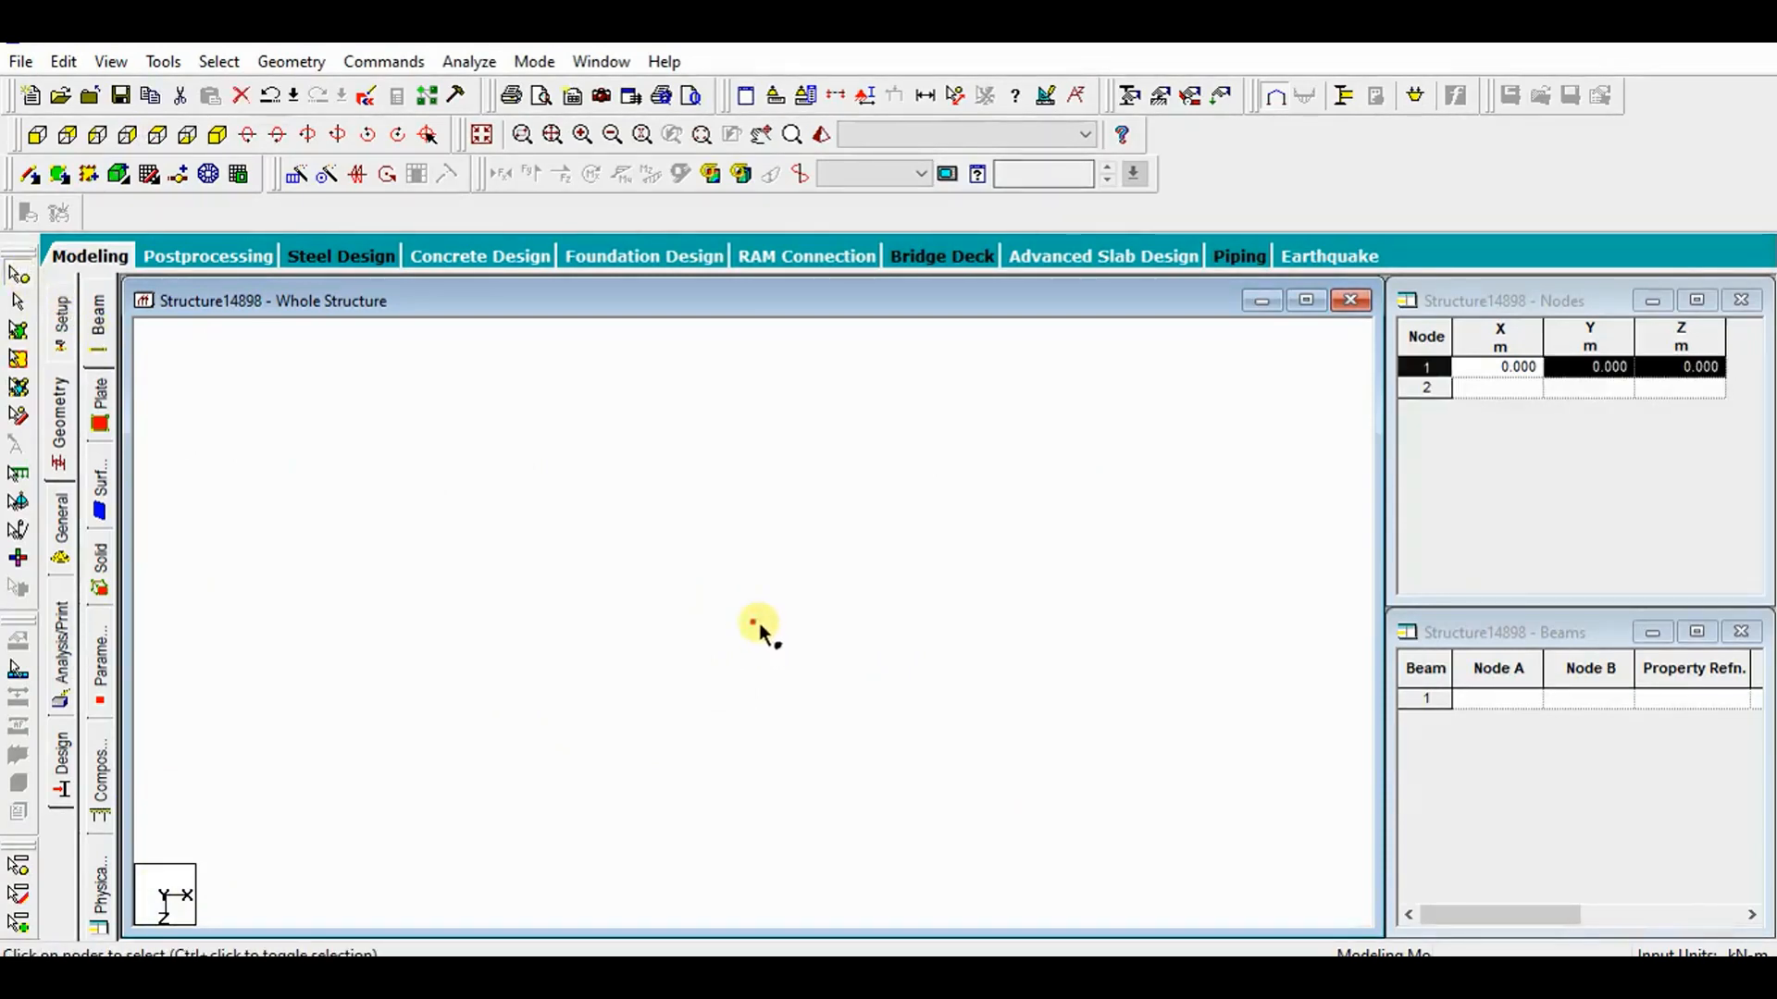
{"action": "left_click", "coordinate": [670, 588]}
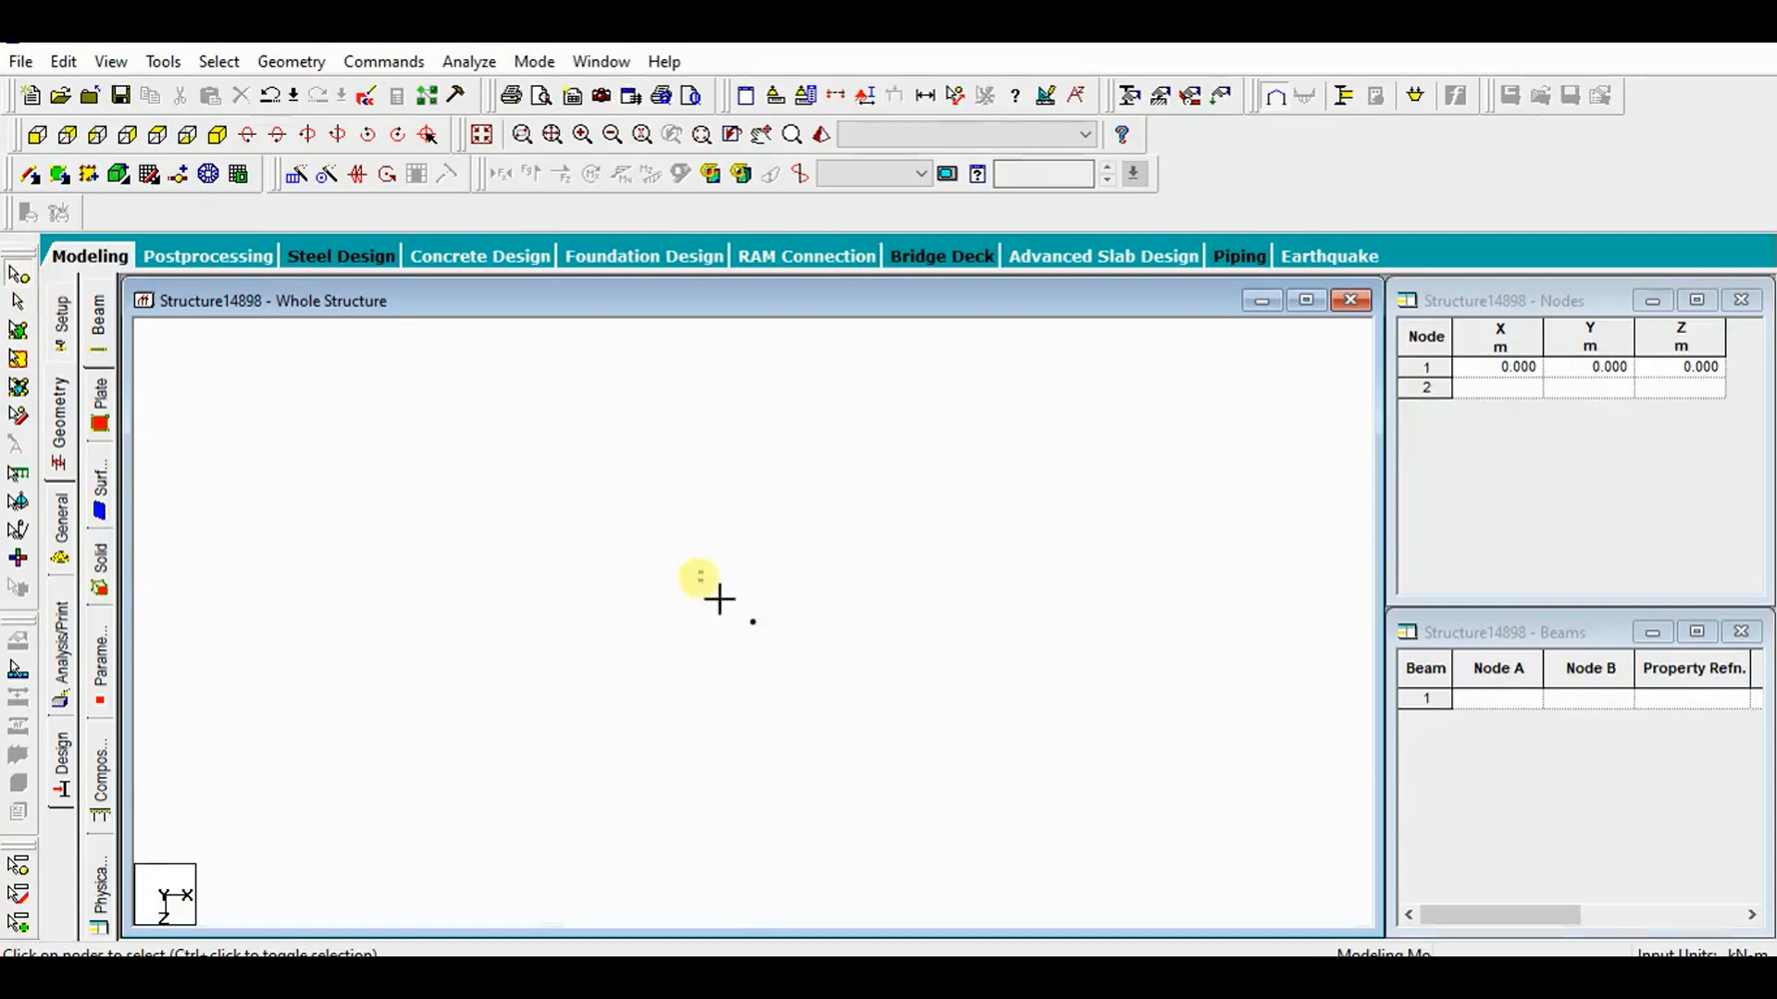
{"action": "left_click", "coordinate": [752, 621]}
{"action": "left_click", "coordinate": [683, 593]}
{"action": "left_click", "coordinate": [752, 622]}
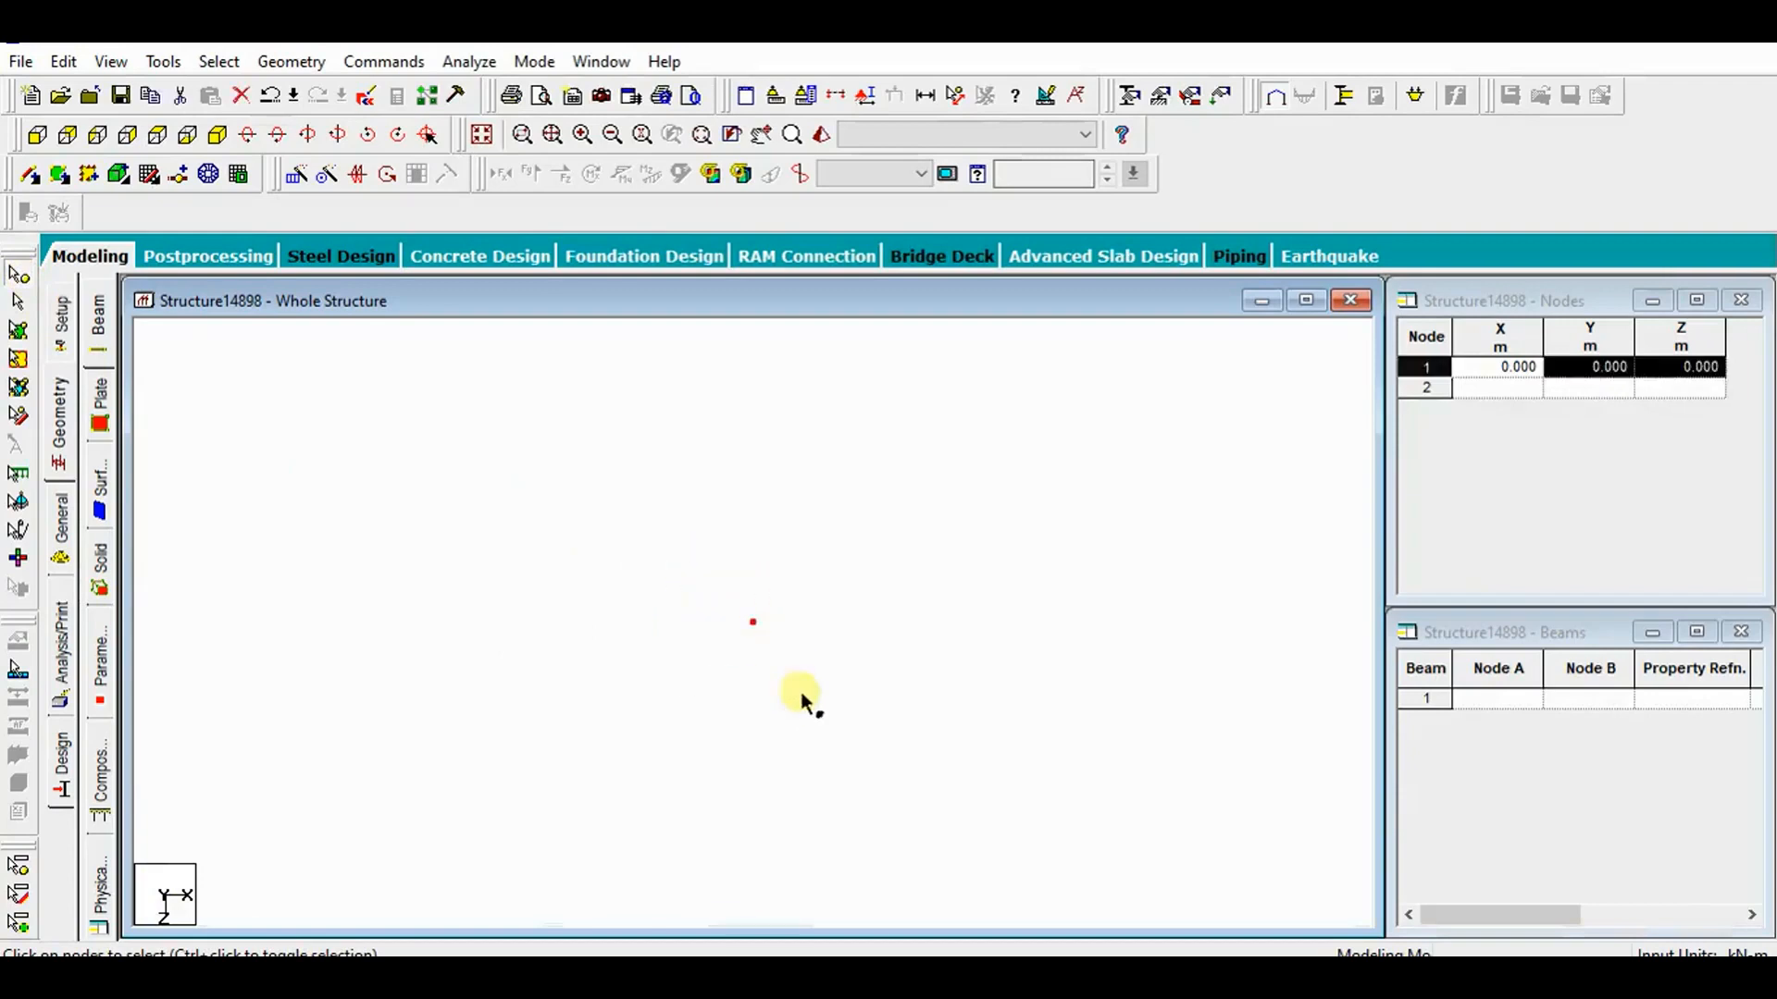
{"action": "left_click_drag", "start_coordinate": [660, 587], "coordinate": [780, 685]}
{"action": "left_click", "coordinate": [615, 607]}
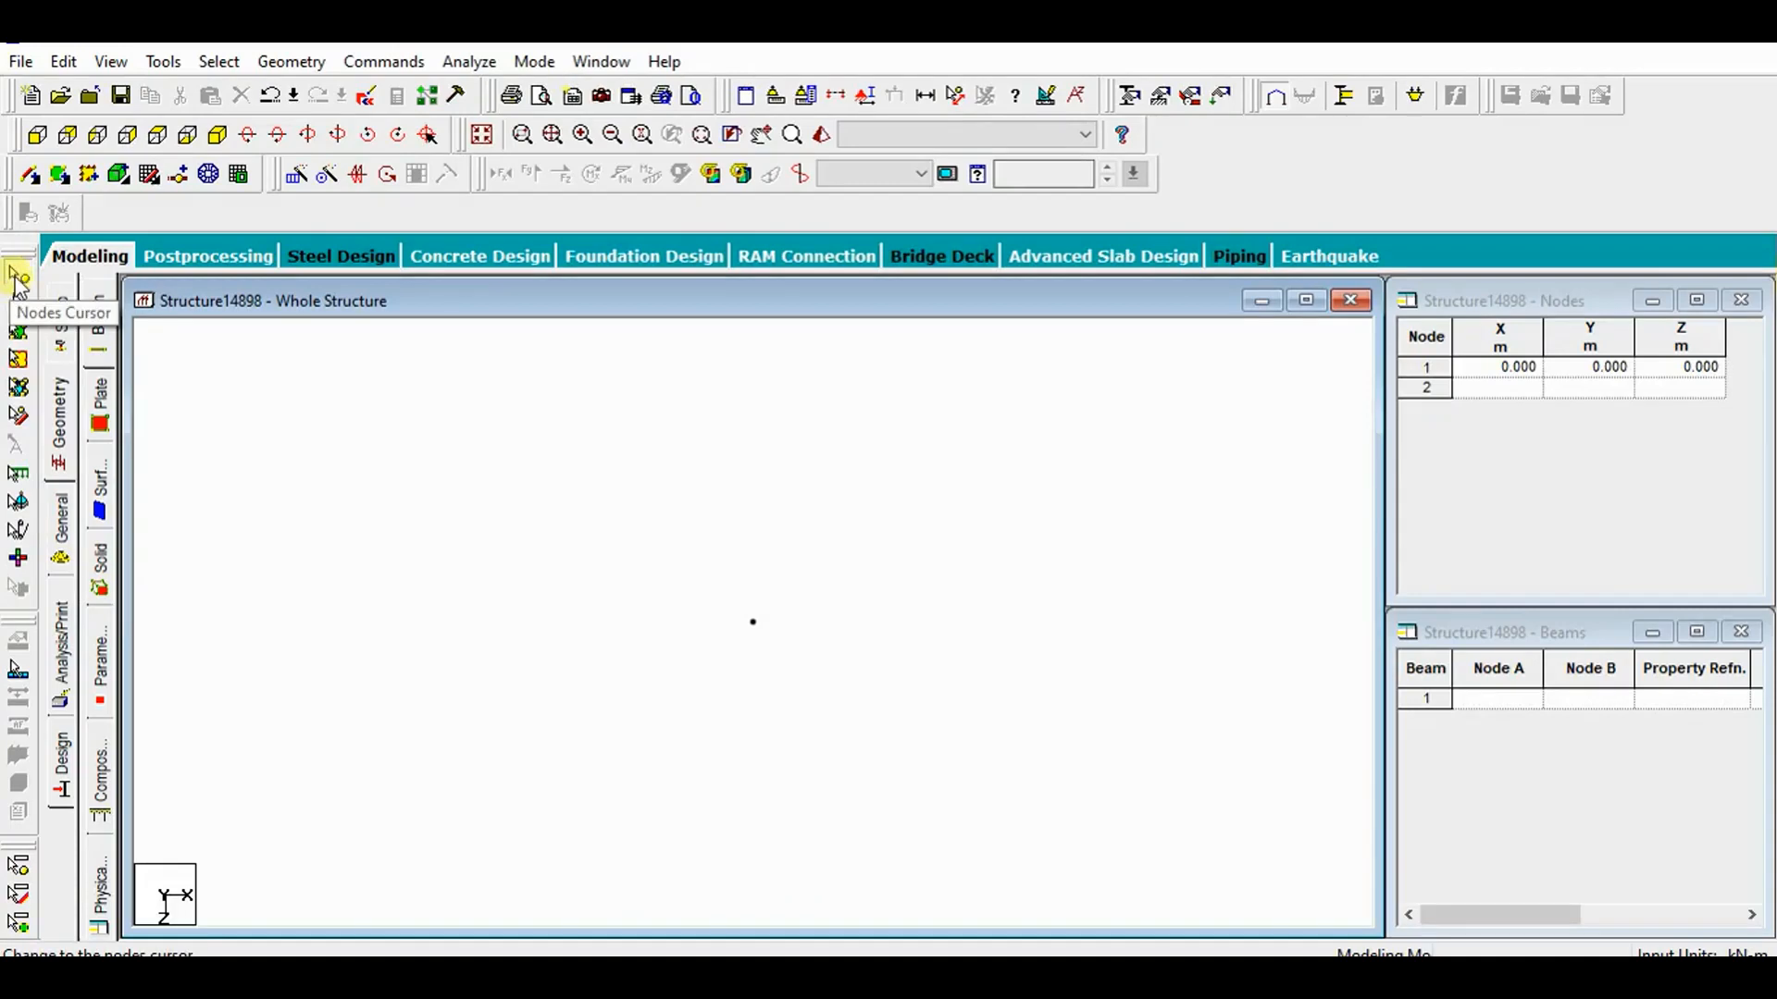
{"action": "left_click", "coordinate": [18, 282]}
{"action": "left_click_drag", "start_coordinate": [702, 579], "coordinate": [773, 705]}
{"action": "left_click", "coordinate": [641, 645]}
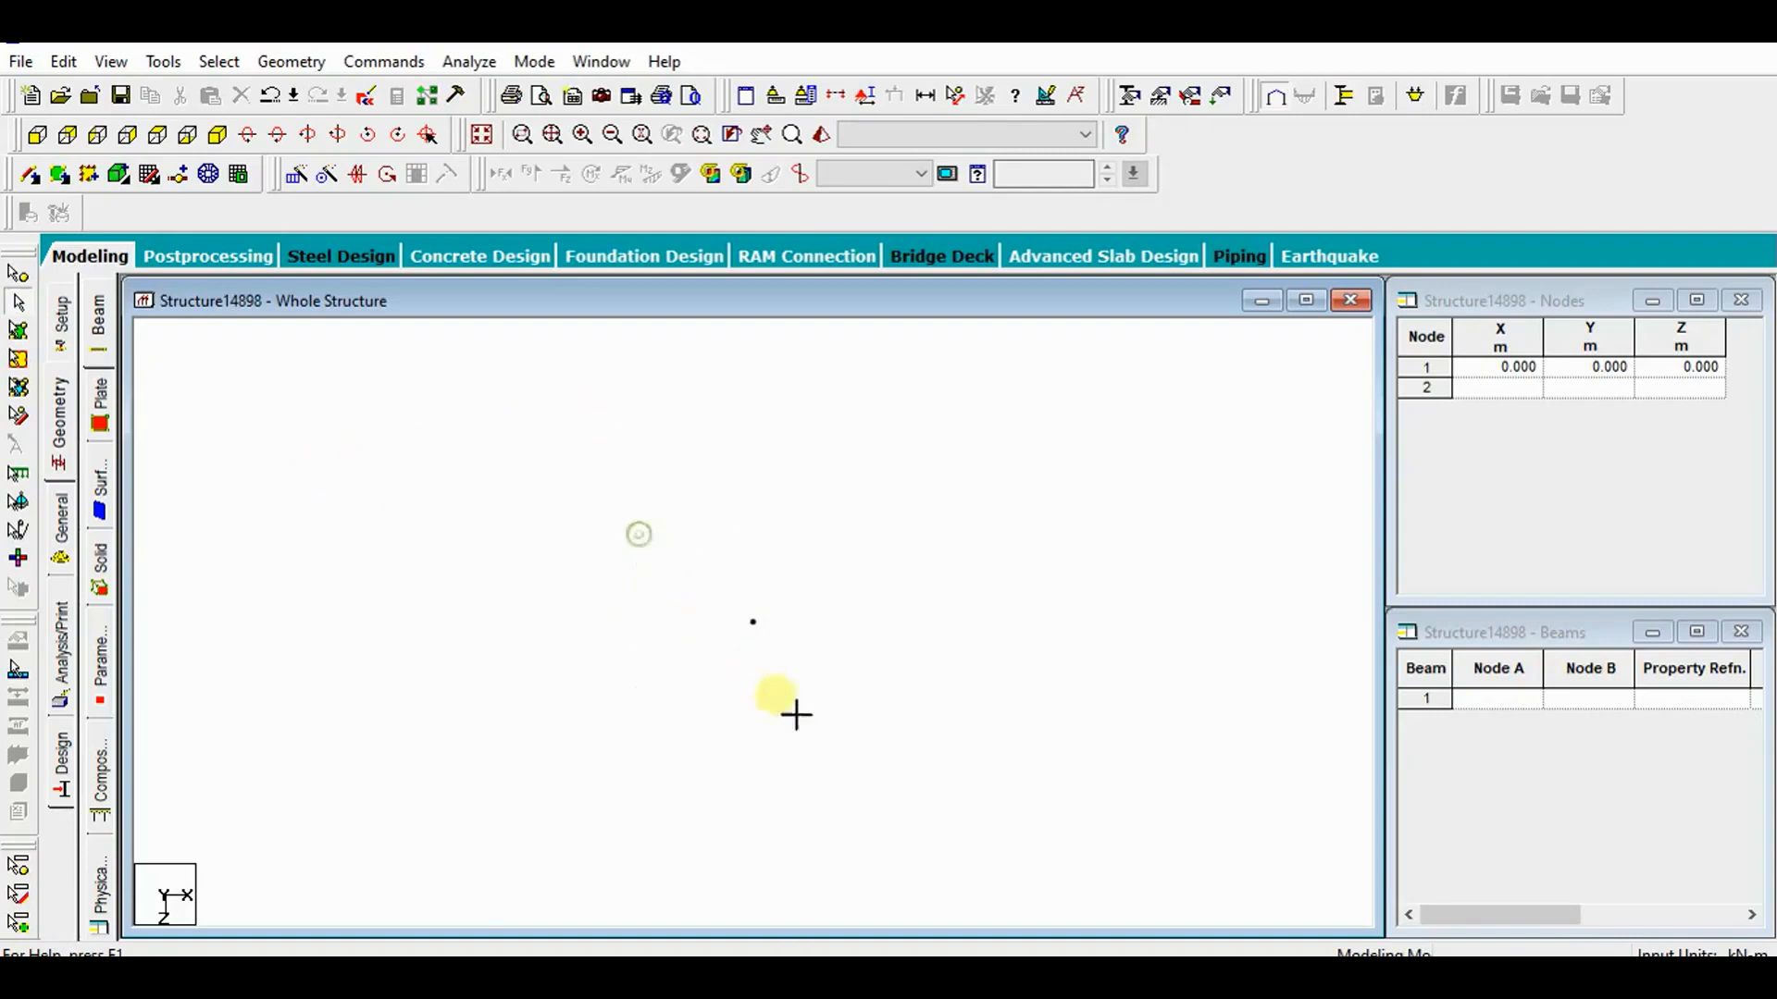
{"action": "left_click", "coordinate": [676, 574]}
Reactivate the Nodes Cursor and select the node at the origin.
{"action": "left_click", "coordinate": [18, 276]}
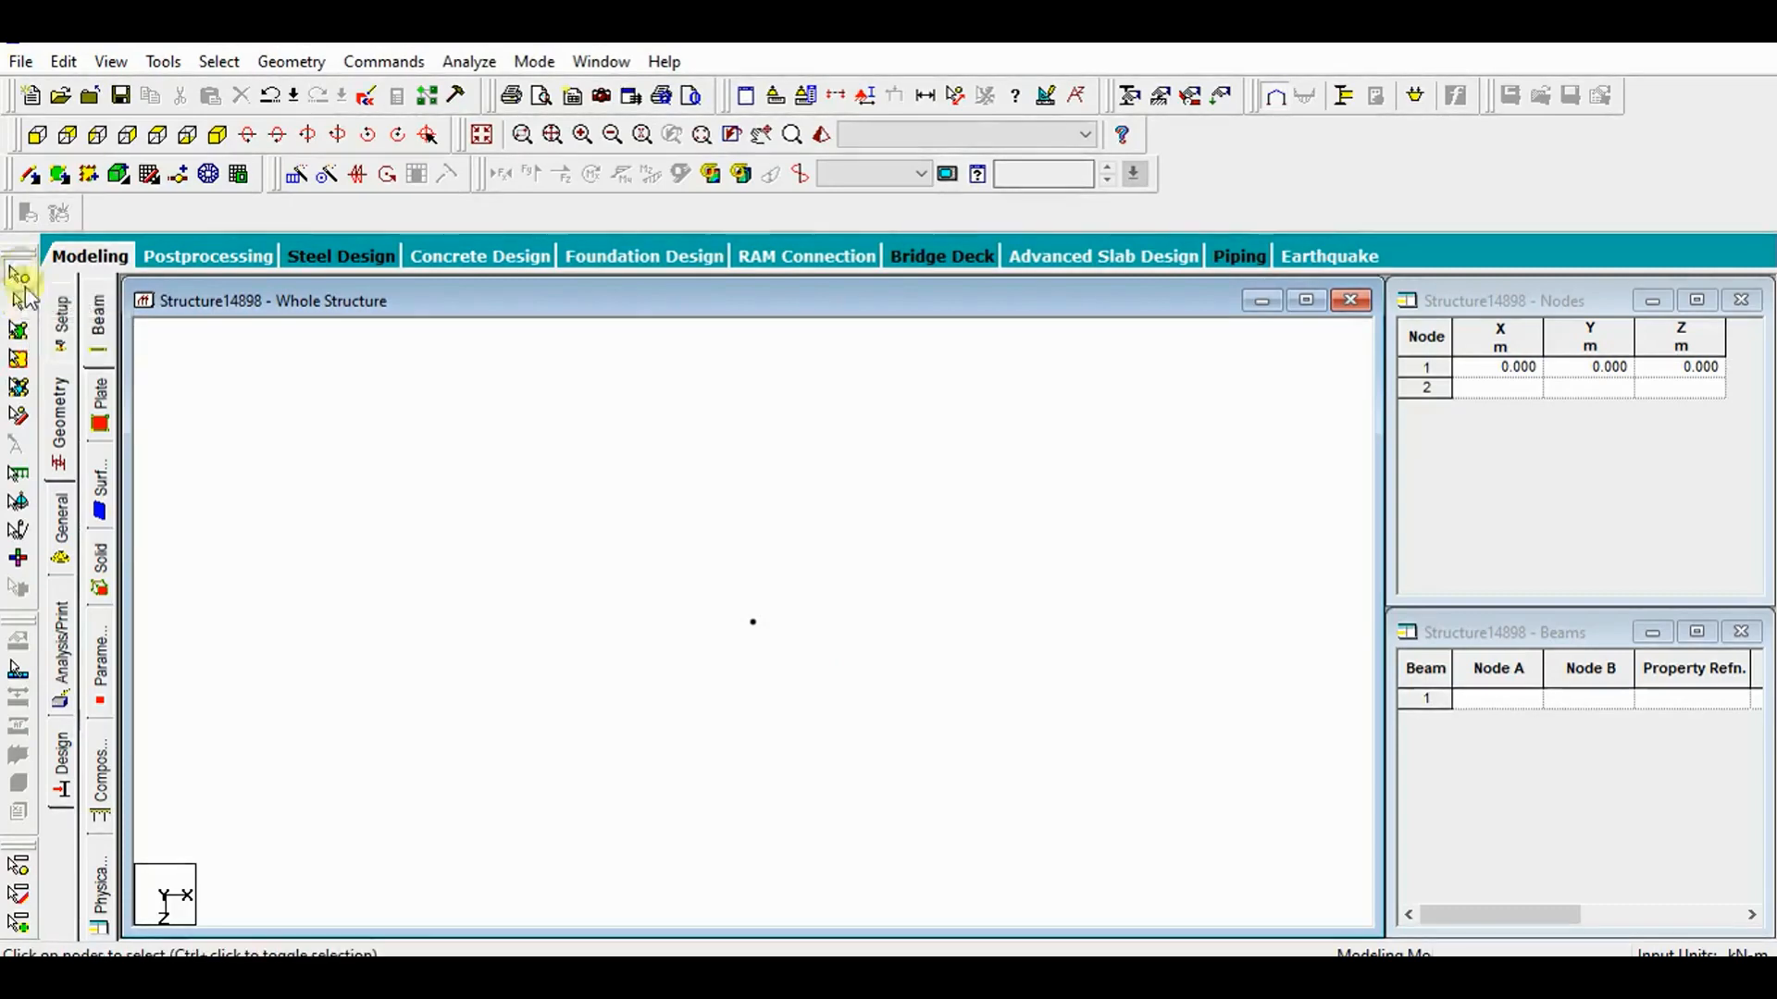
{"action": "left_click_drag", "start_coordinate": [654, 563], "coordinate": [783, 696]}
{"action": "left_click_drag", "start_coordinate": [632, 540], "coordinate": [748, 675]}
{"action": "left_click", "coordinate": [500, 580]}
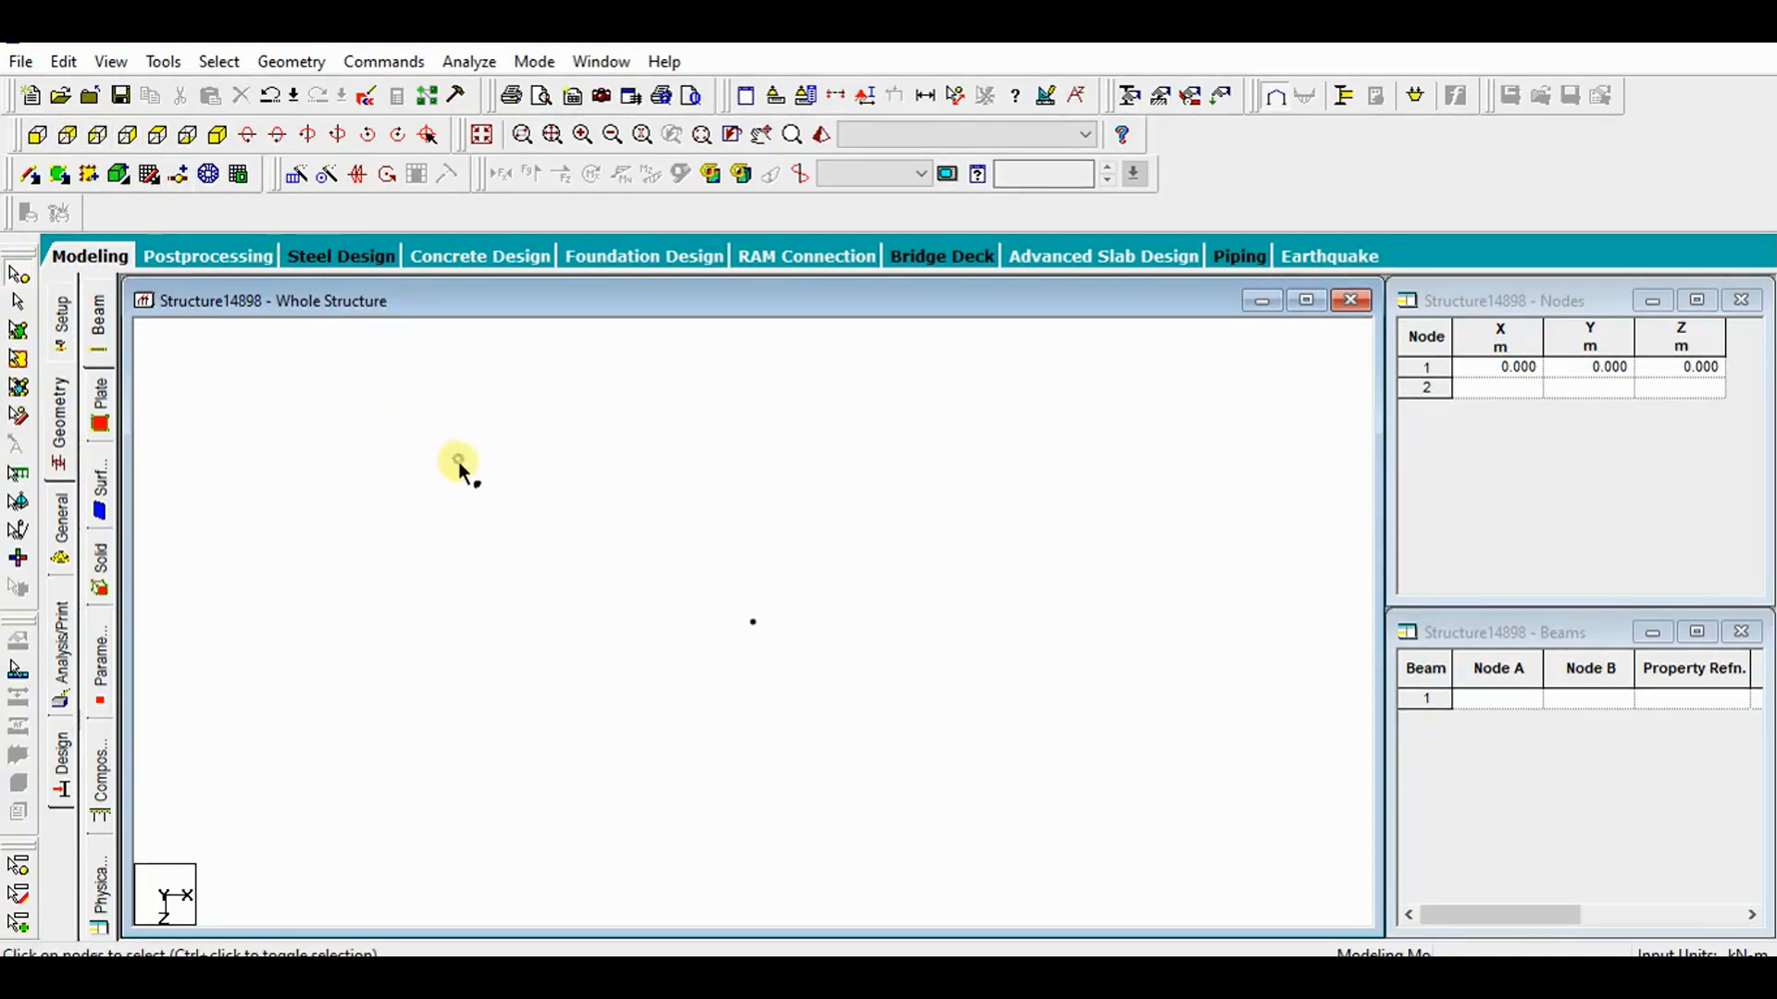
{"action": "left_click", "coordinate": [751, 625]}
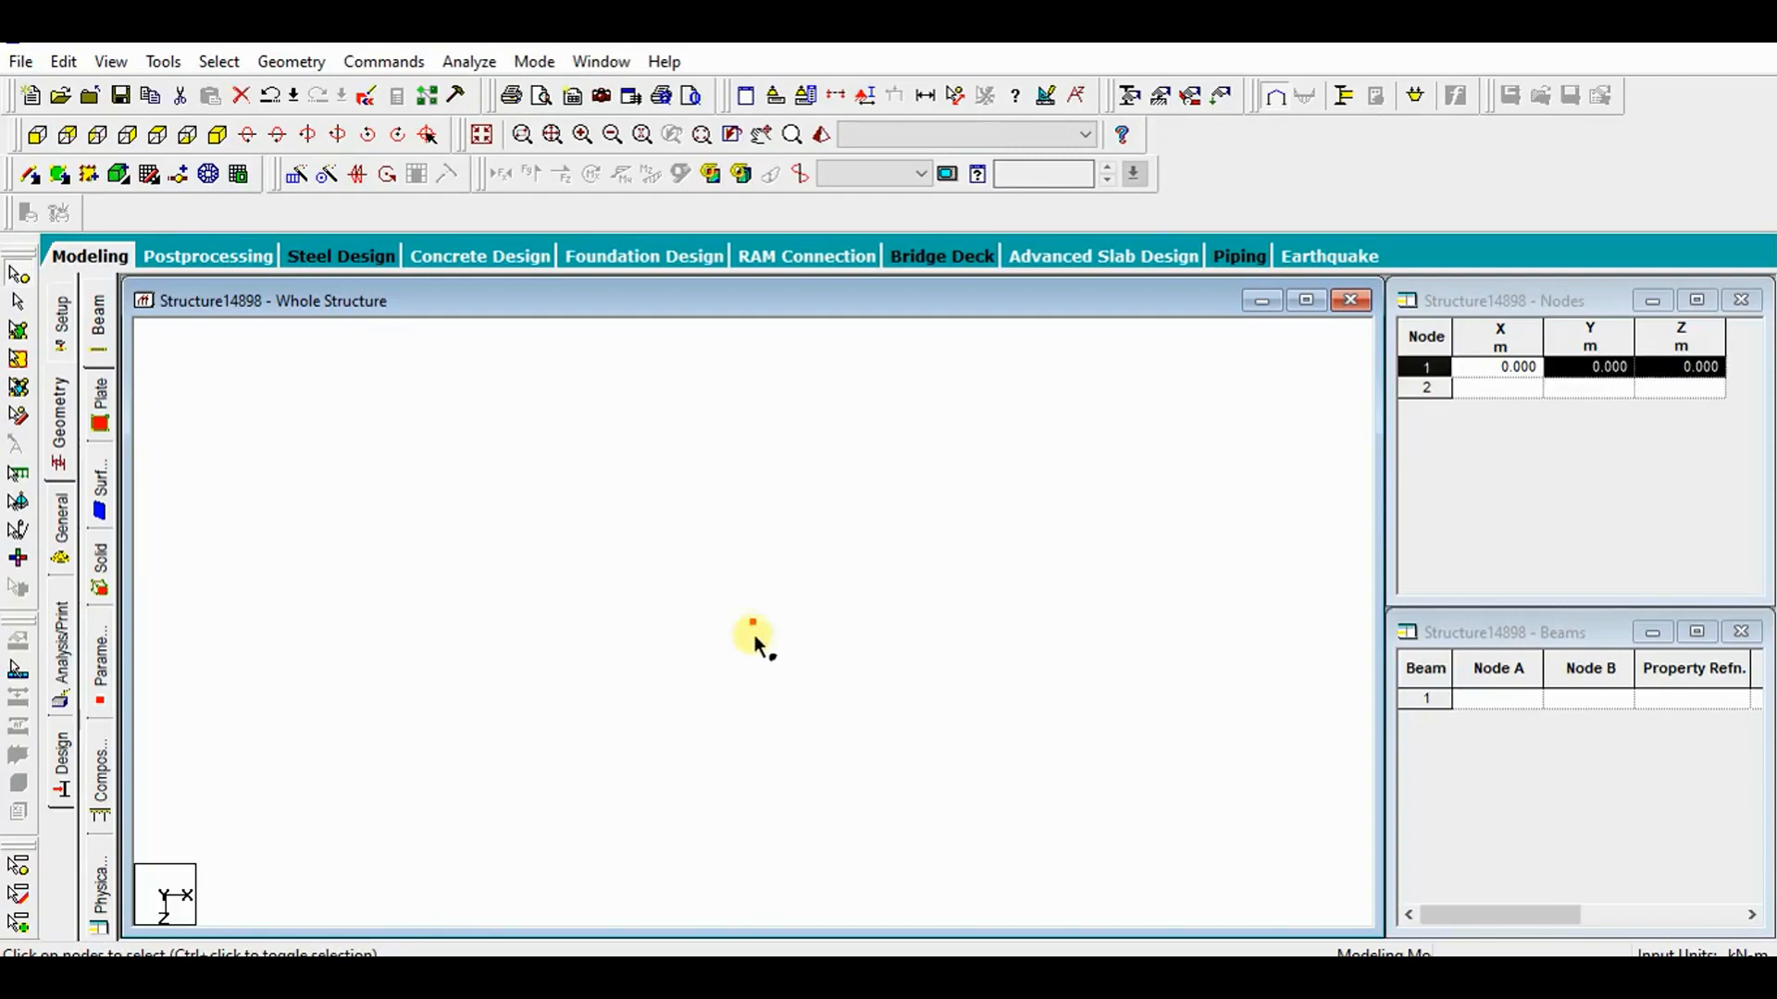
Add a second node at X 5, Y 0, Z 0 m in the node table.
{"action": "left_click", "coordinate": [1499, 389]}
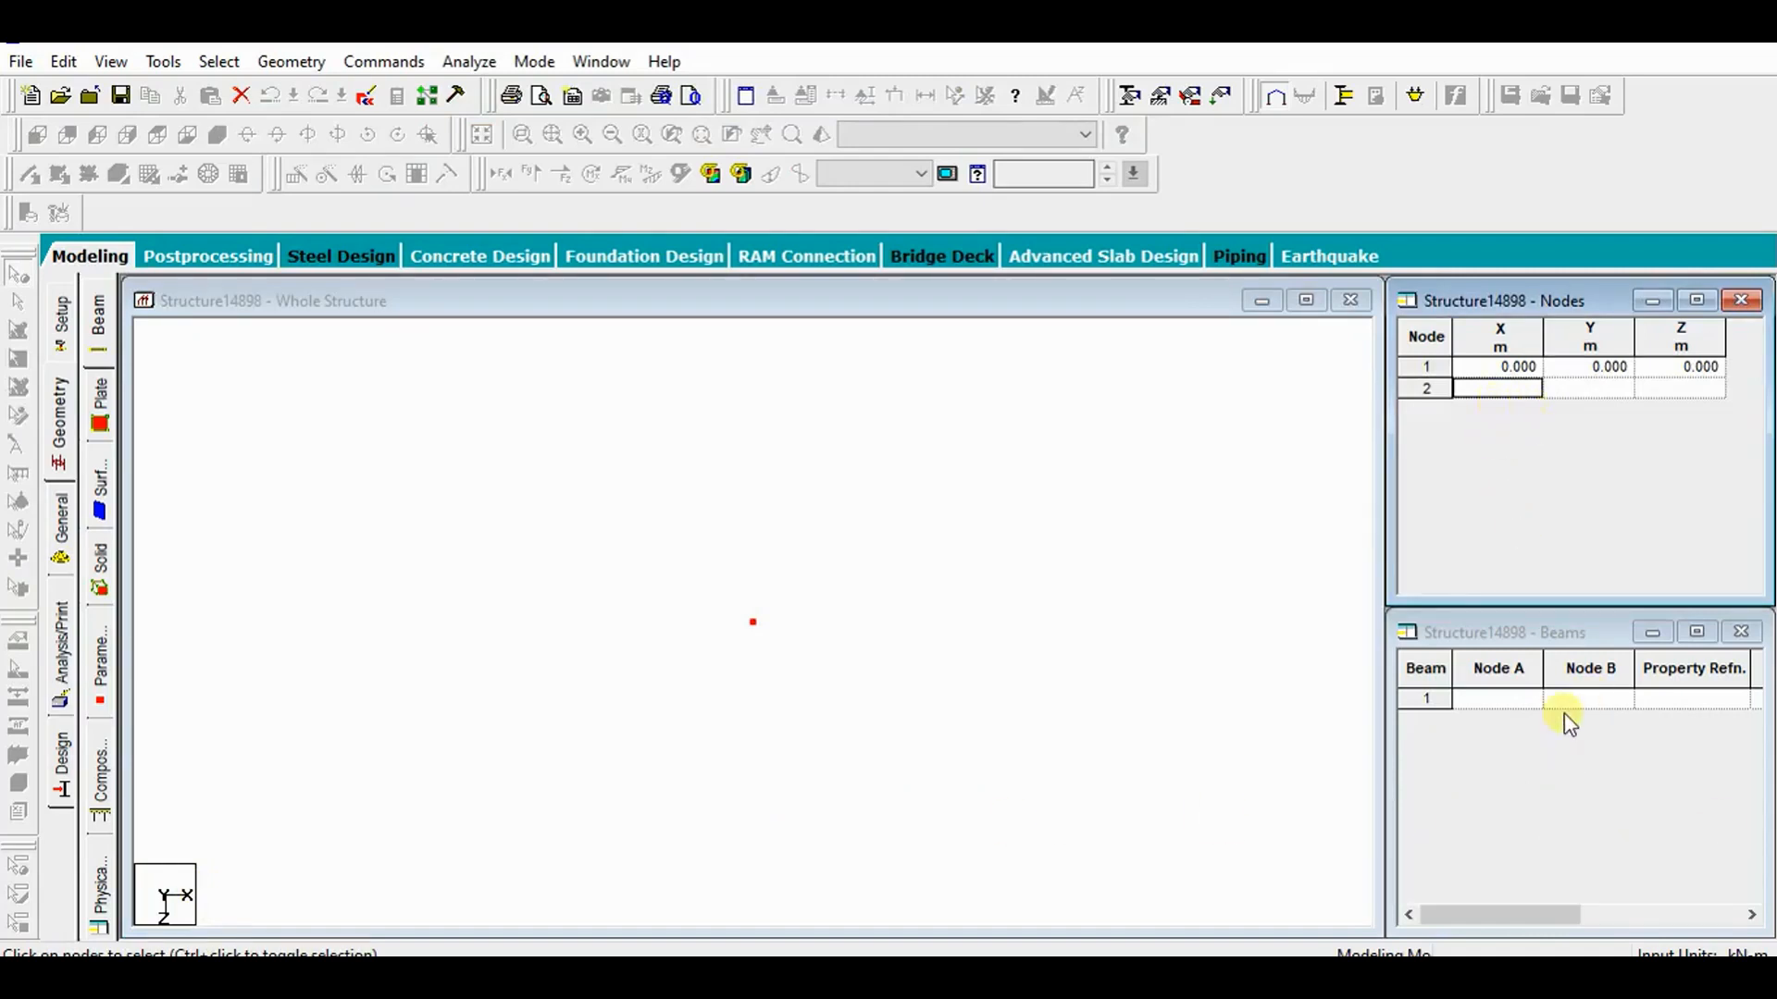
{"action": "type", "text": "5"}
{"action": "key", "text": "Tab"}
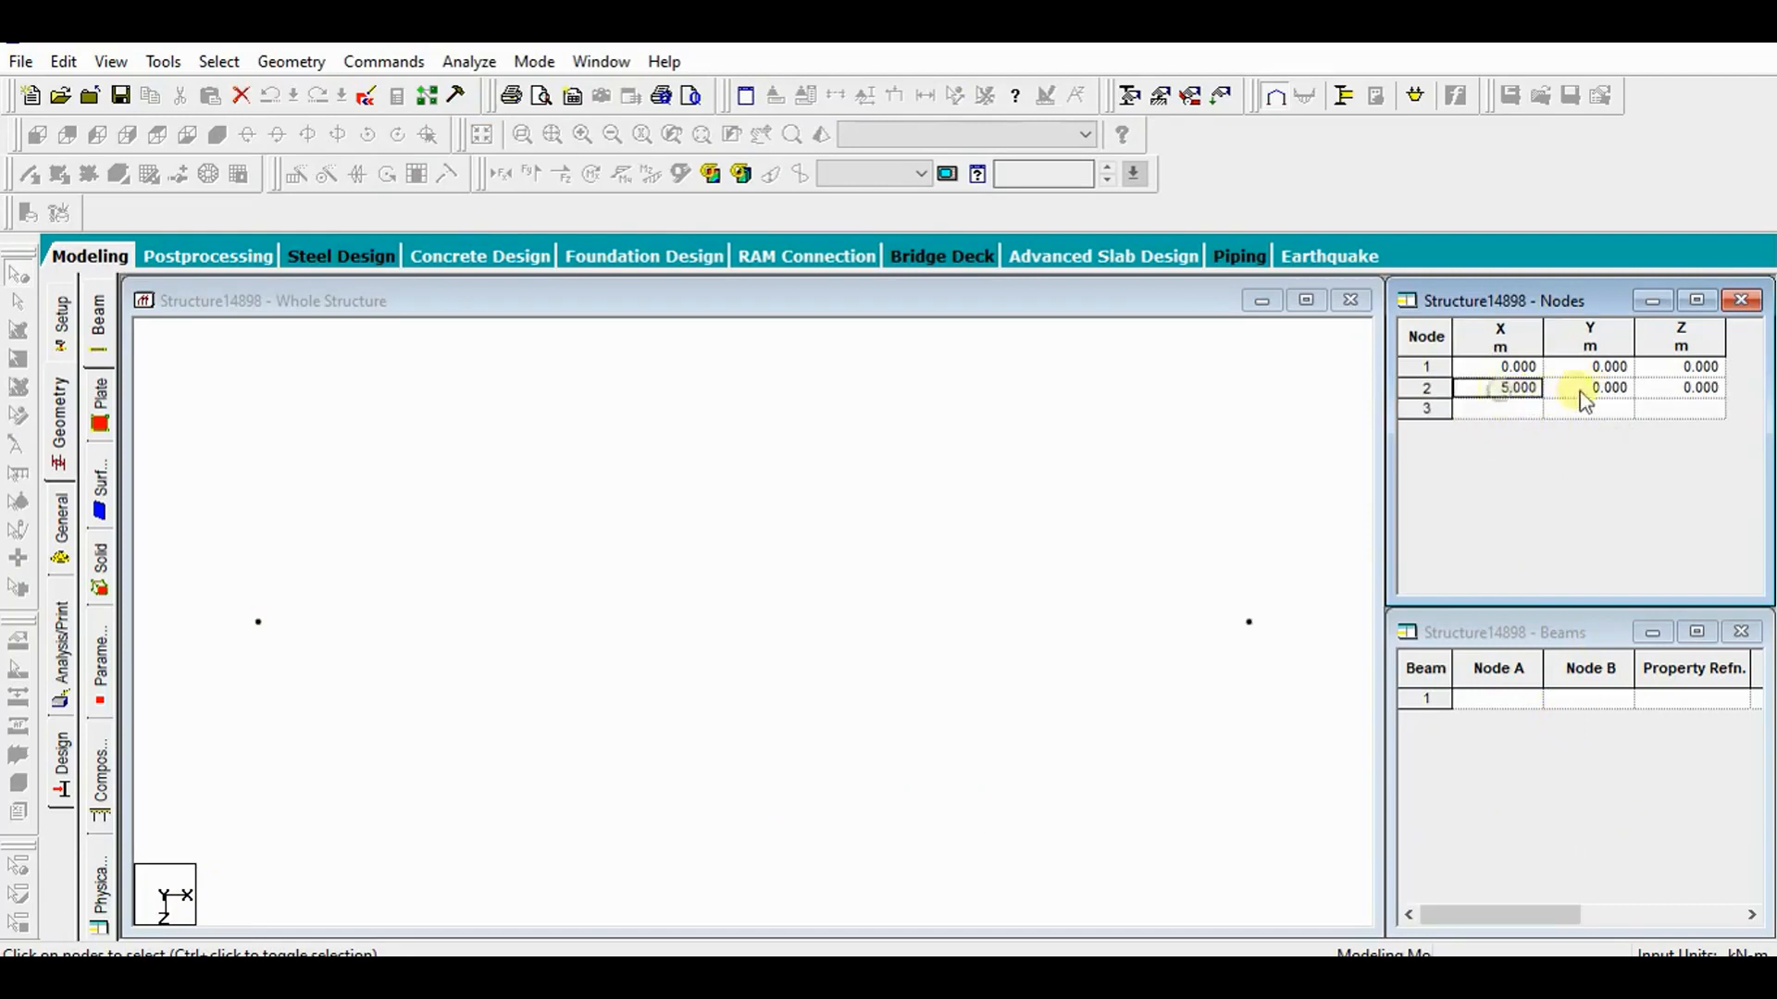
{"action": "left_click", "coordinate": [929, 722]}
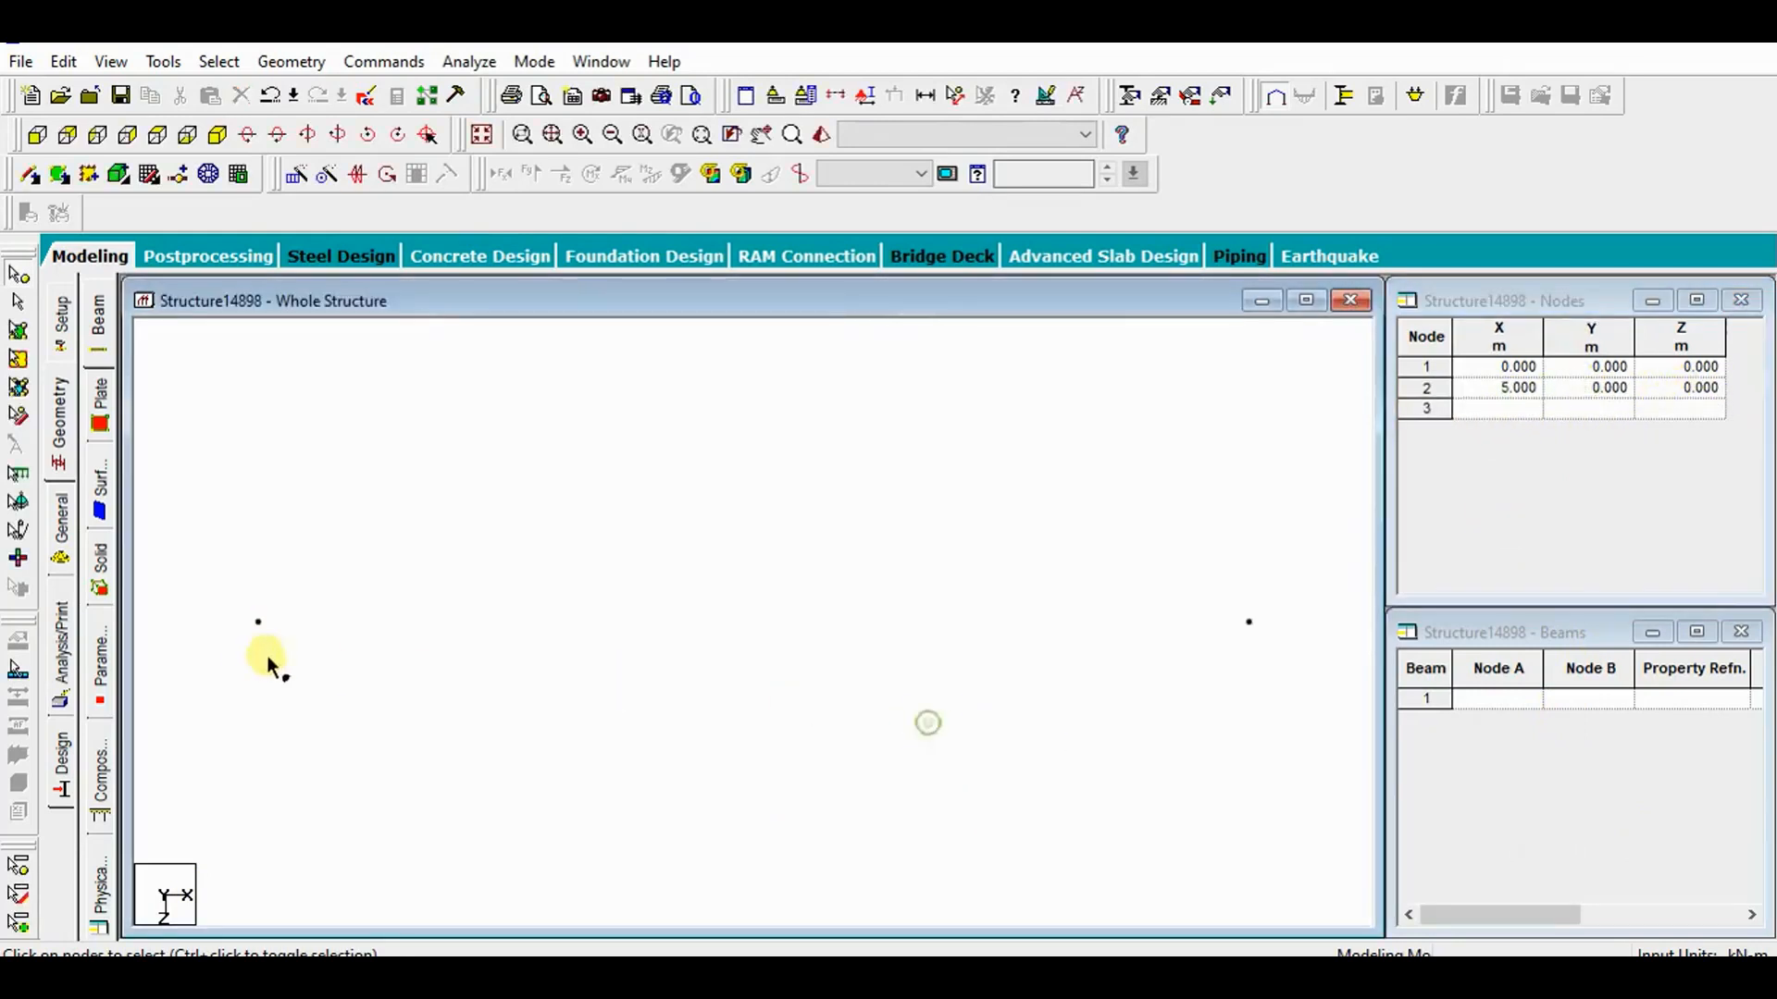
Practise selecting the origin node and the node at X 5 m one at a time, clearing the selection at the end.
{"action": "left_click", "coordinate": [258, 622]}
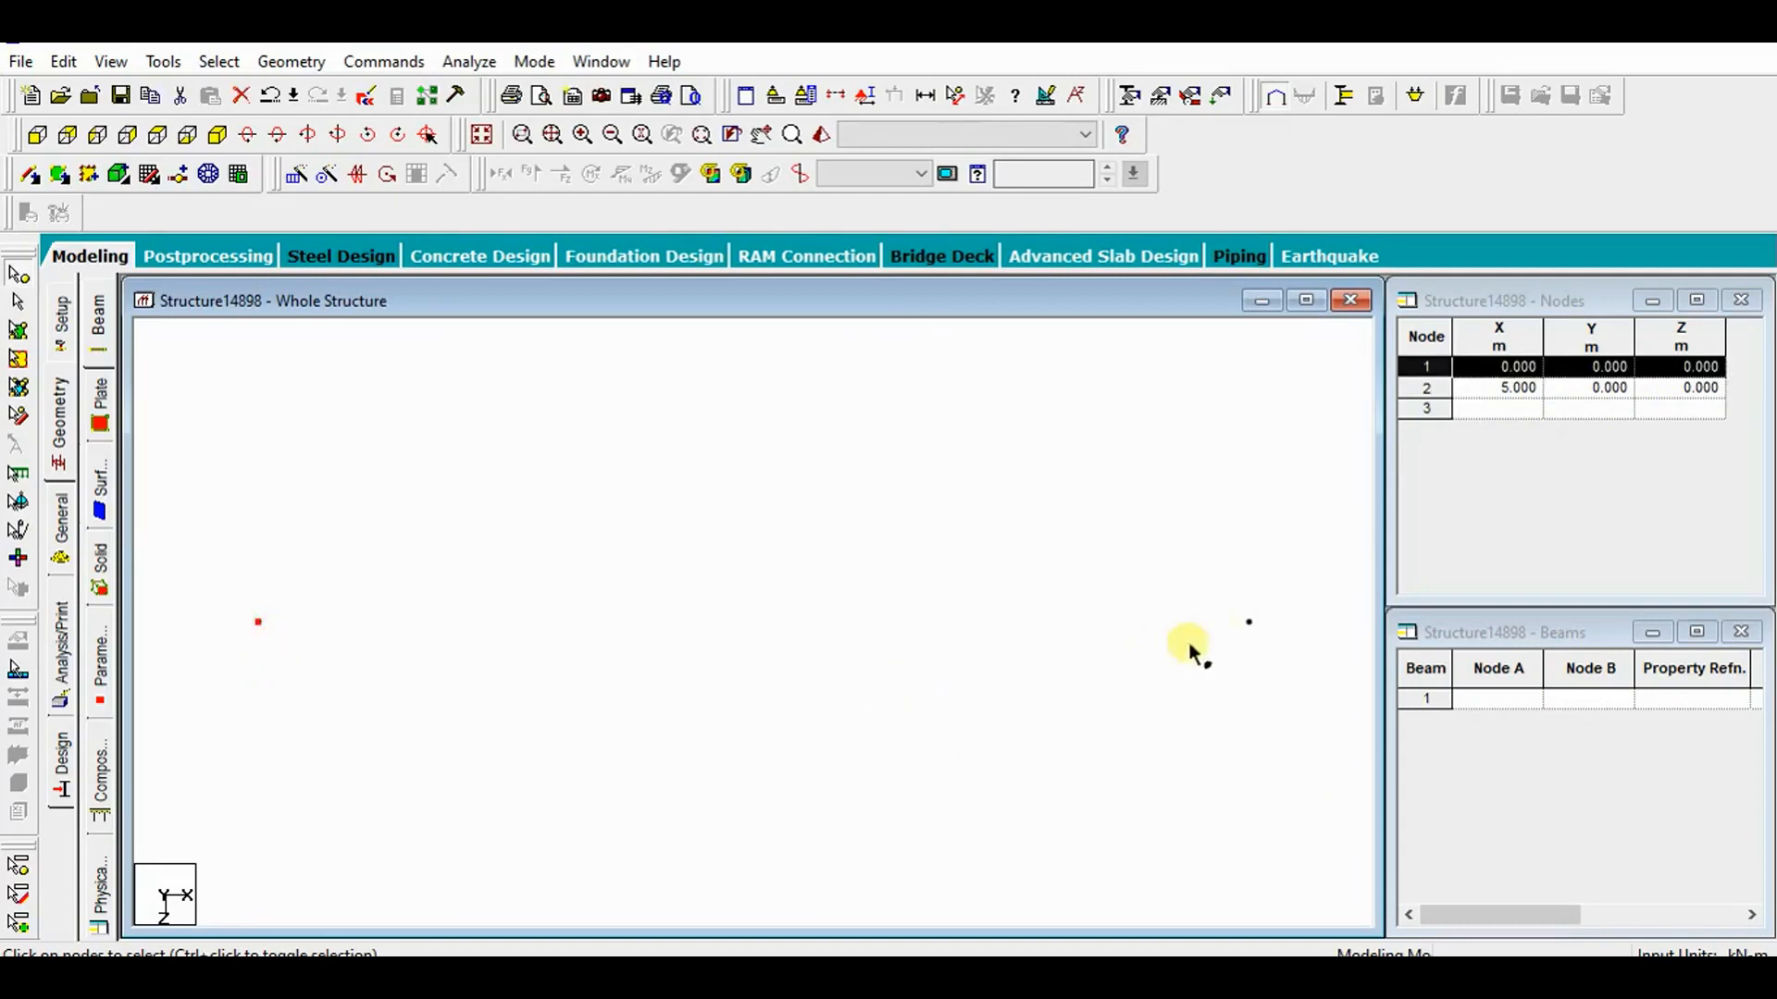
{"action": "left_click", "coordinate": [1248, 623]}
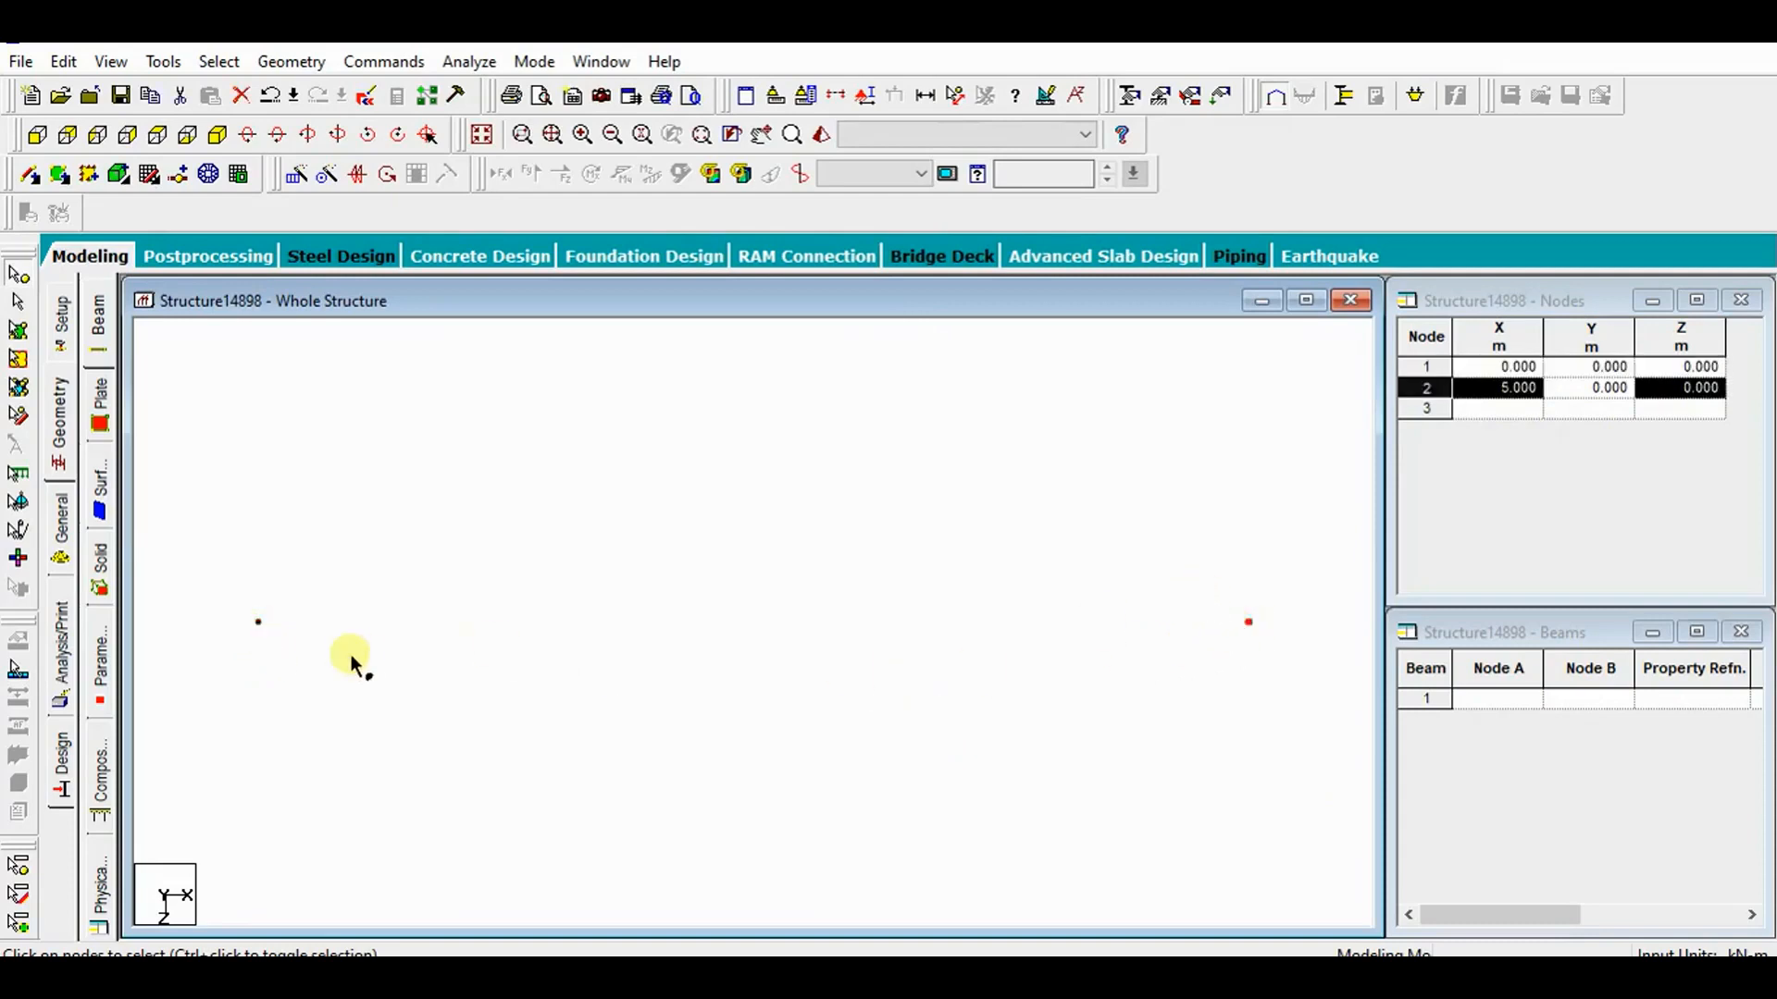
{"action": "left_click", "coordinate": [351, 653]}
{"action": "left_click", "coordinate": [260, 625]}
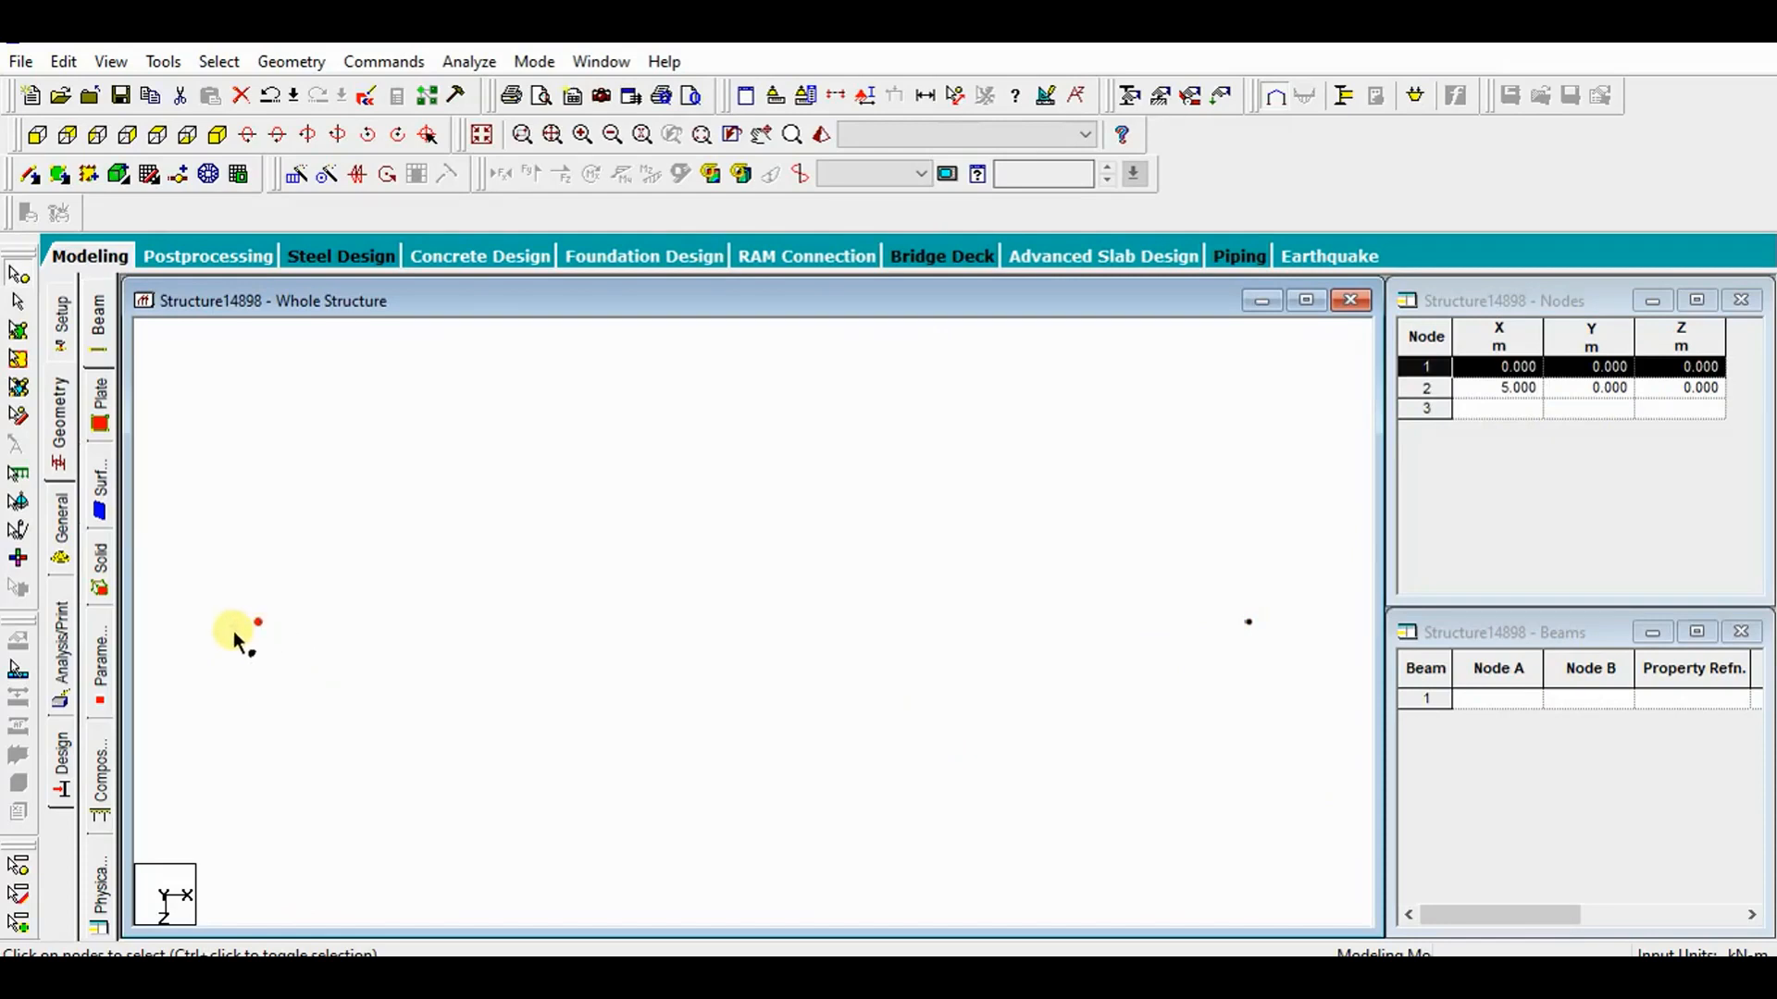
{"action": "left_click", "coordinate": [1248, 623]}
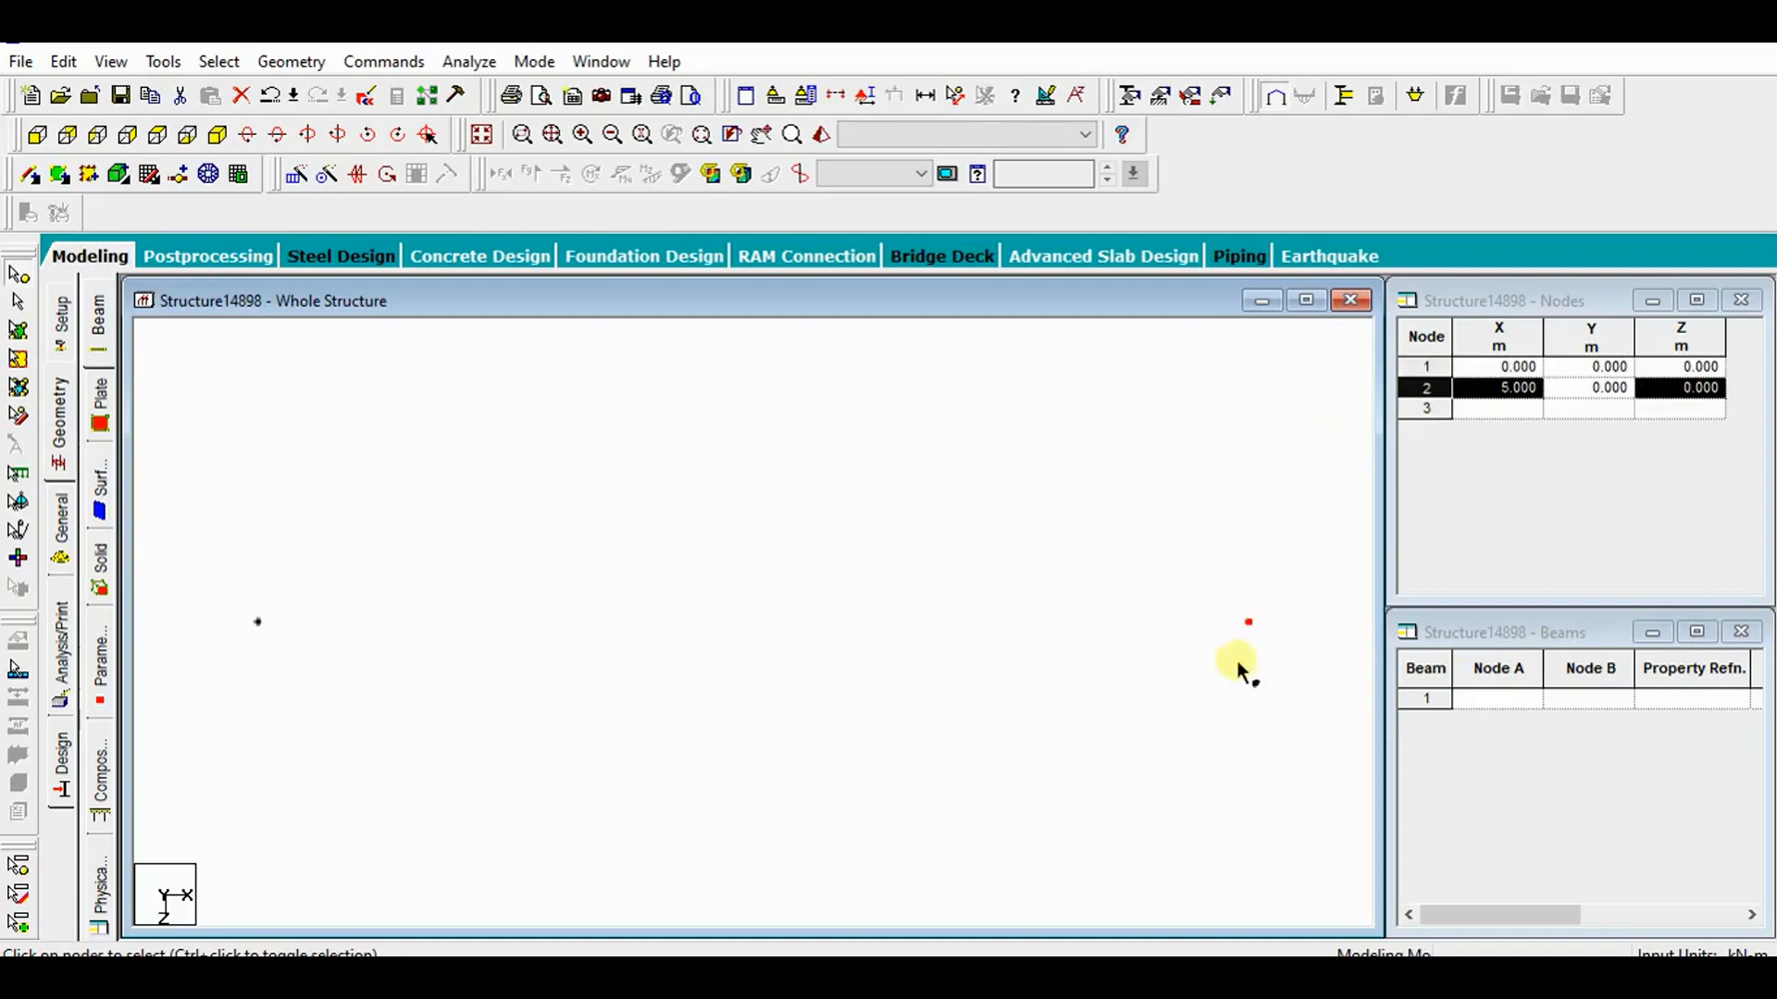
{"action": "left_click", "coordinate": [1236, 659]}
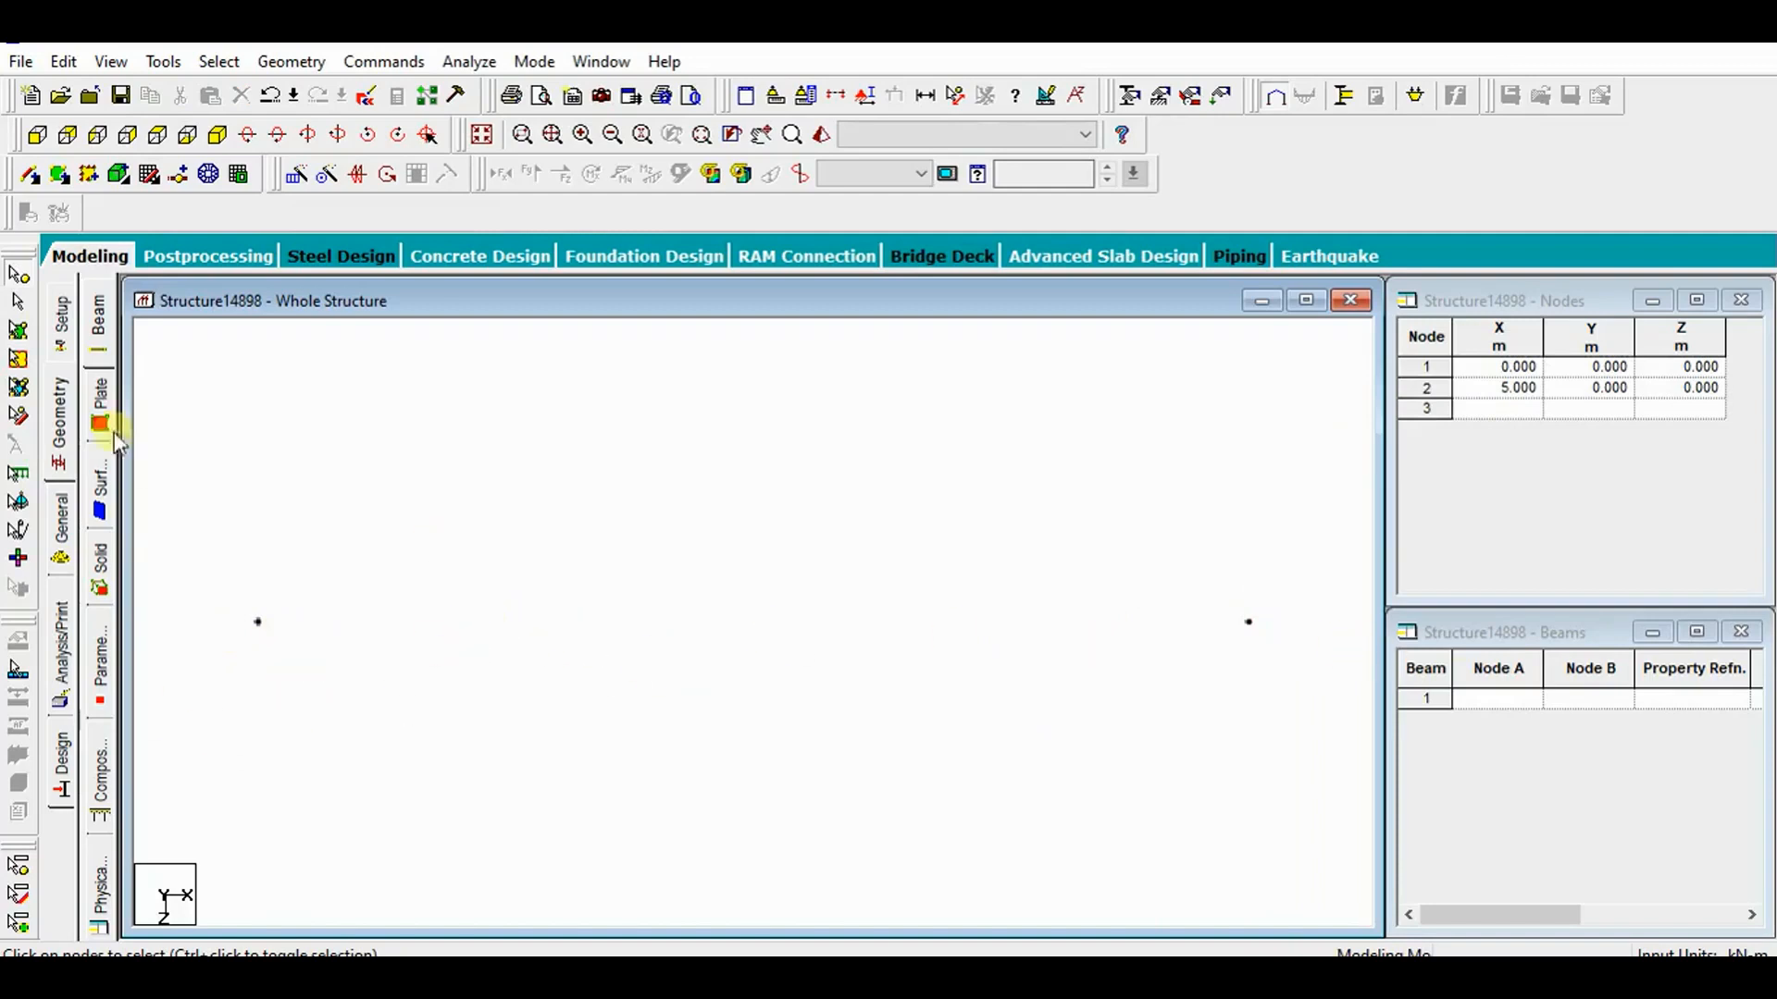
Add a beam from the origin node to the node at X 5 m and leave the Add Beams command.
{"action": "left_click", "coordinate": [27, 178]}
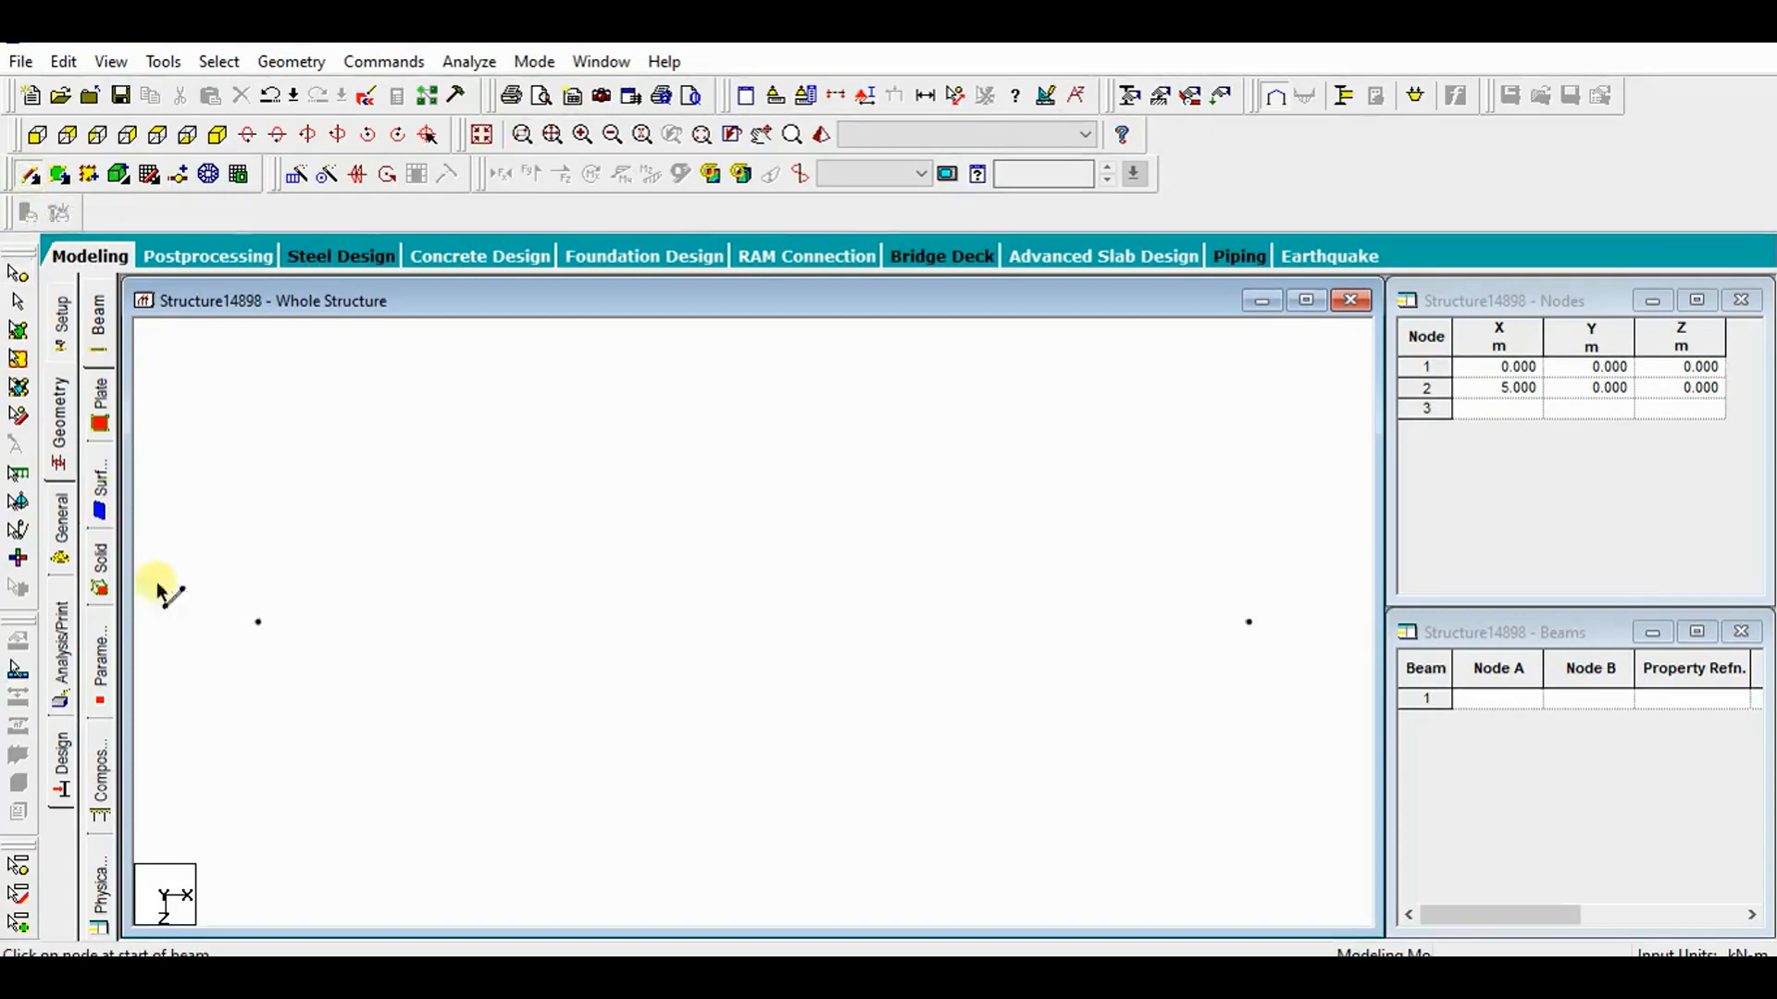
{"action": "left_click_drag", "start_coordinate": [258, 622], "coordinate": [1251, 638]}
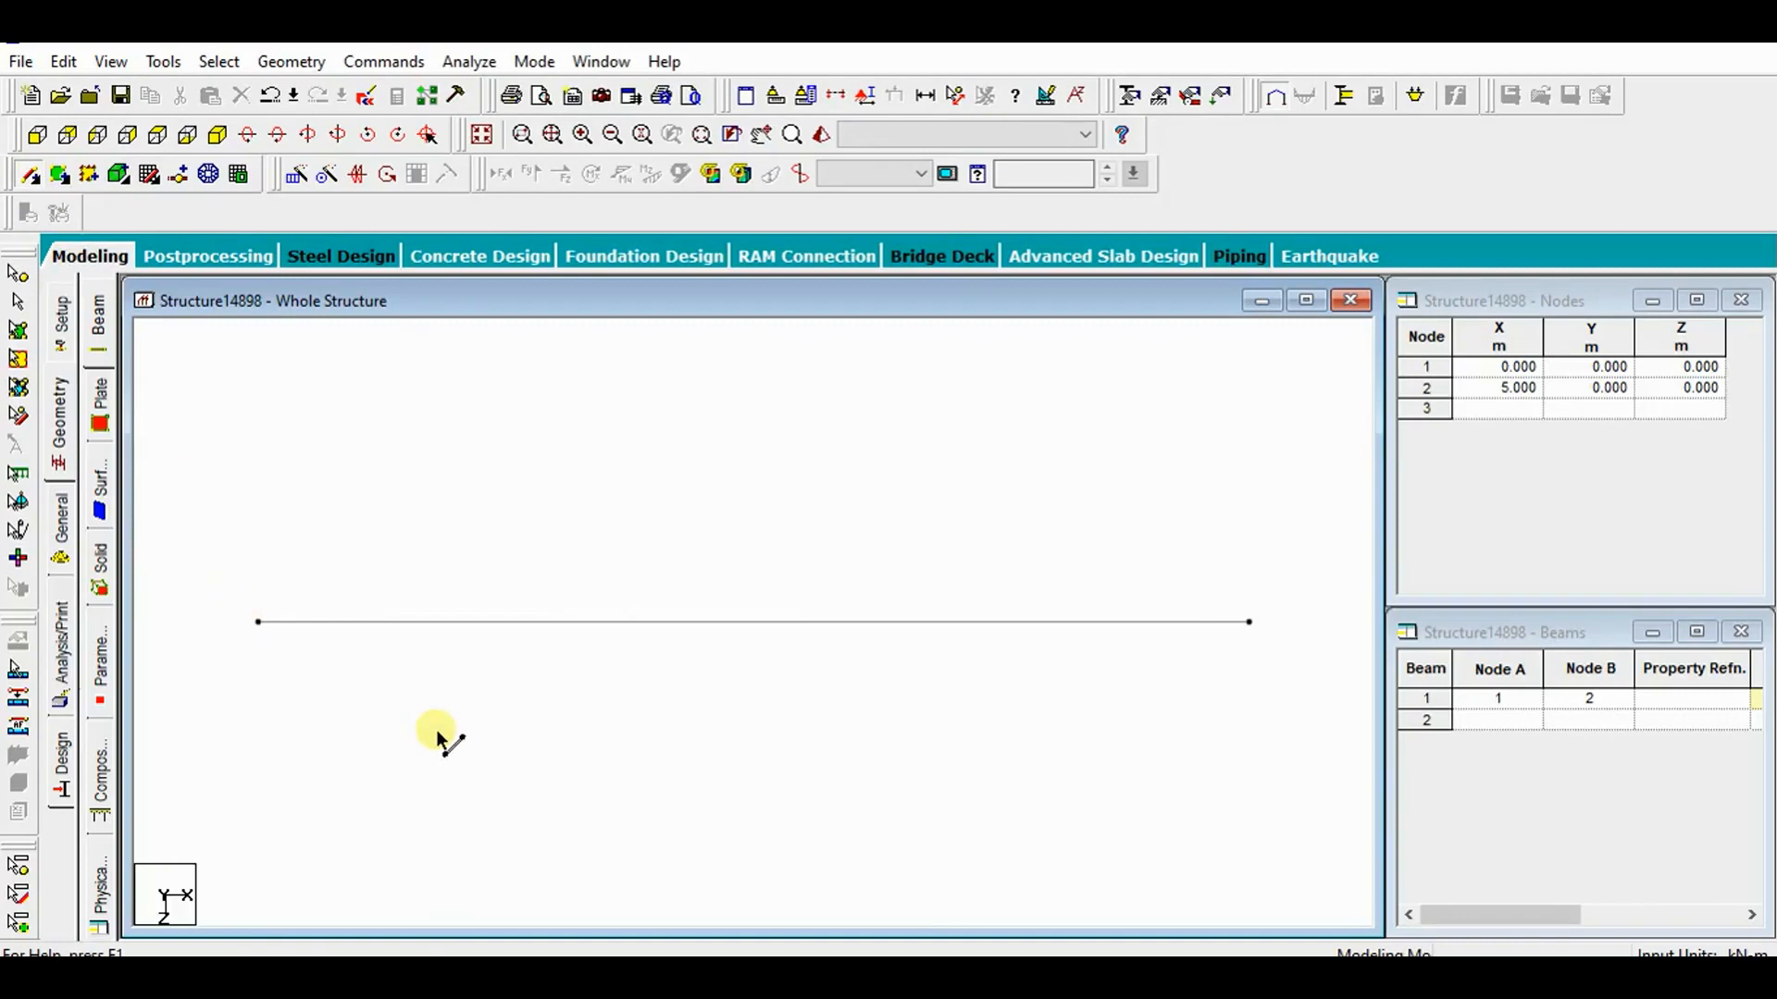
{"action": "key", "text": "Escape"}
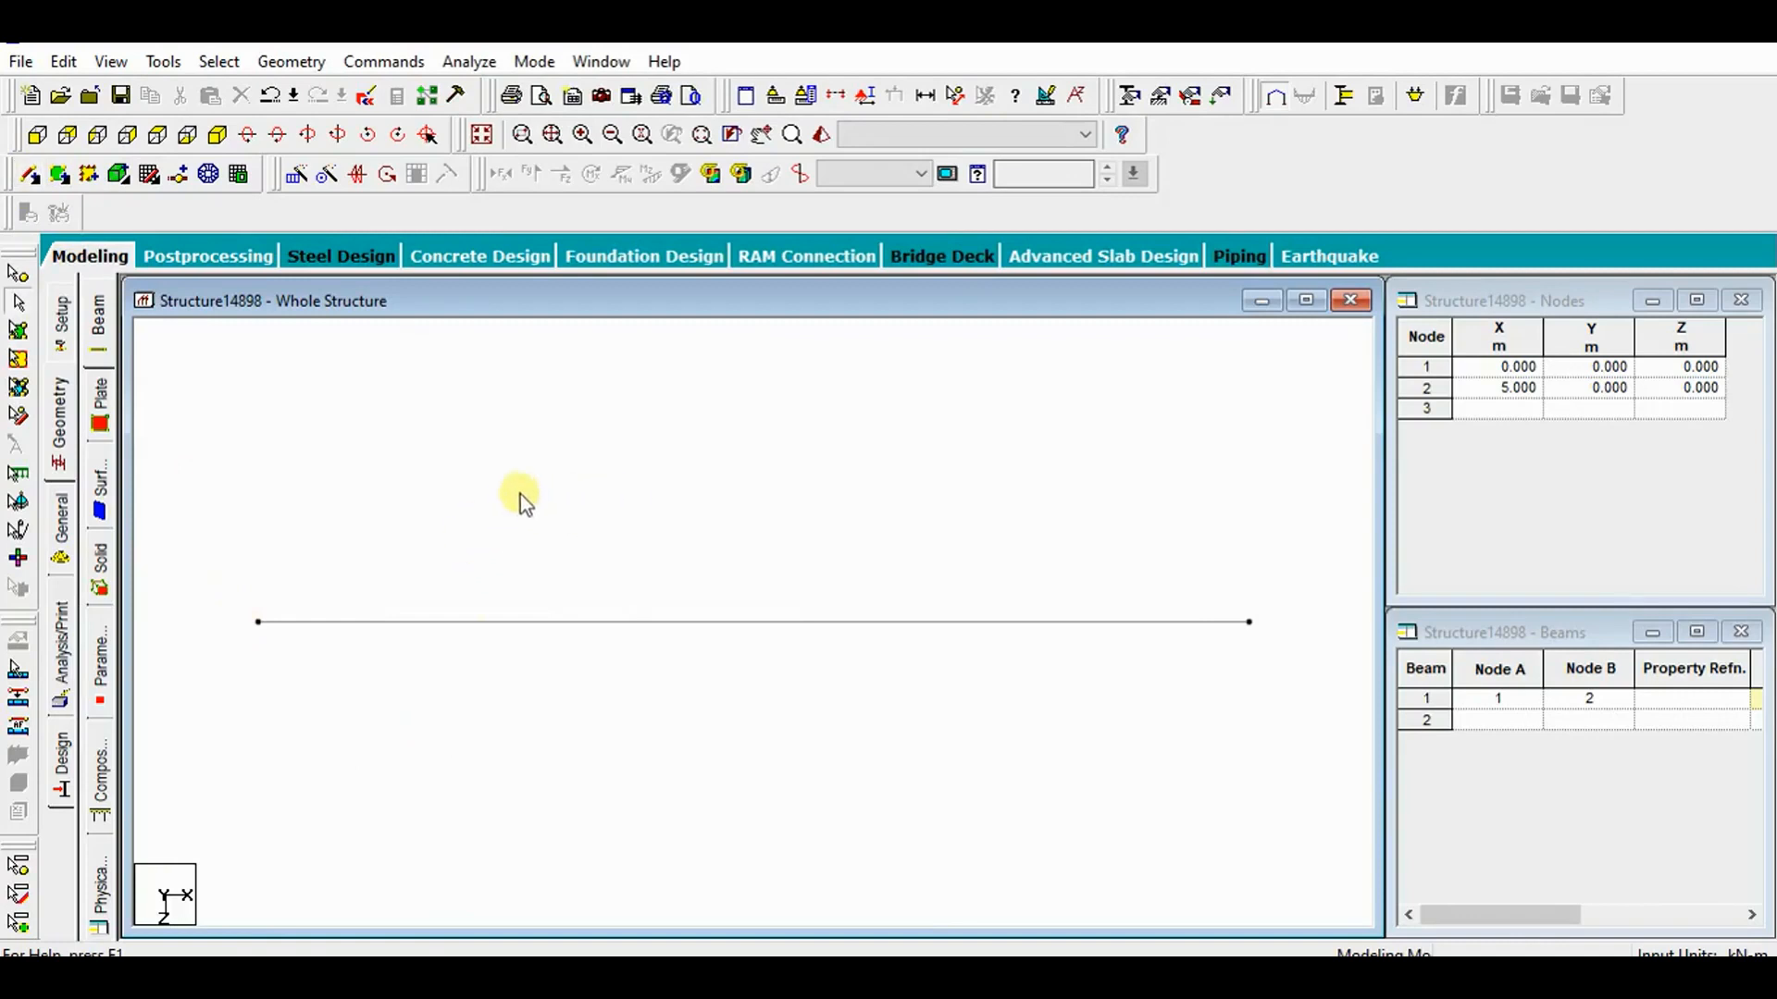
Select the new beam with the Beams Cursor, then clear the selection.
{"action": "left_click", "coordinate": [23, 309]}
{"action": "left_click", "coordinate": [738, 623]}
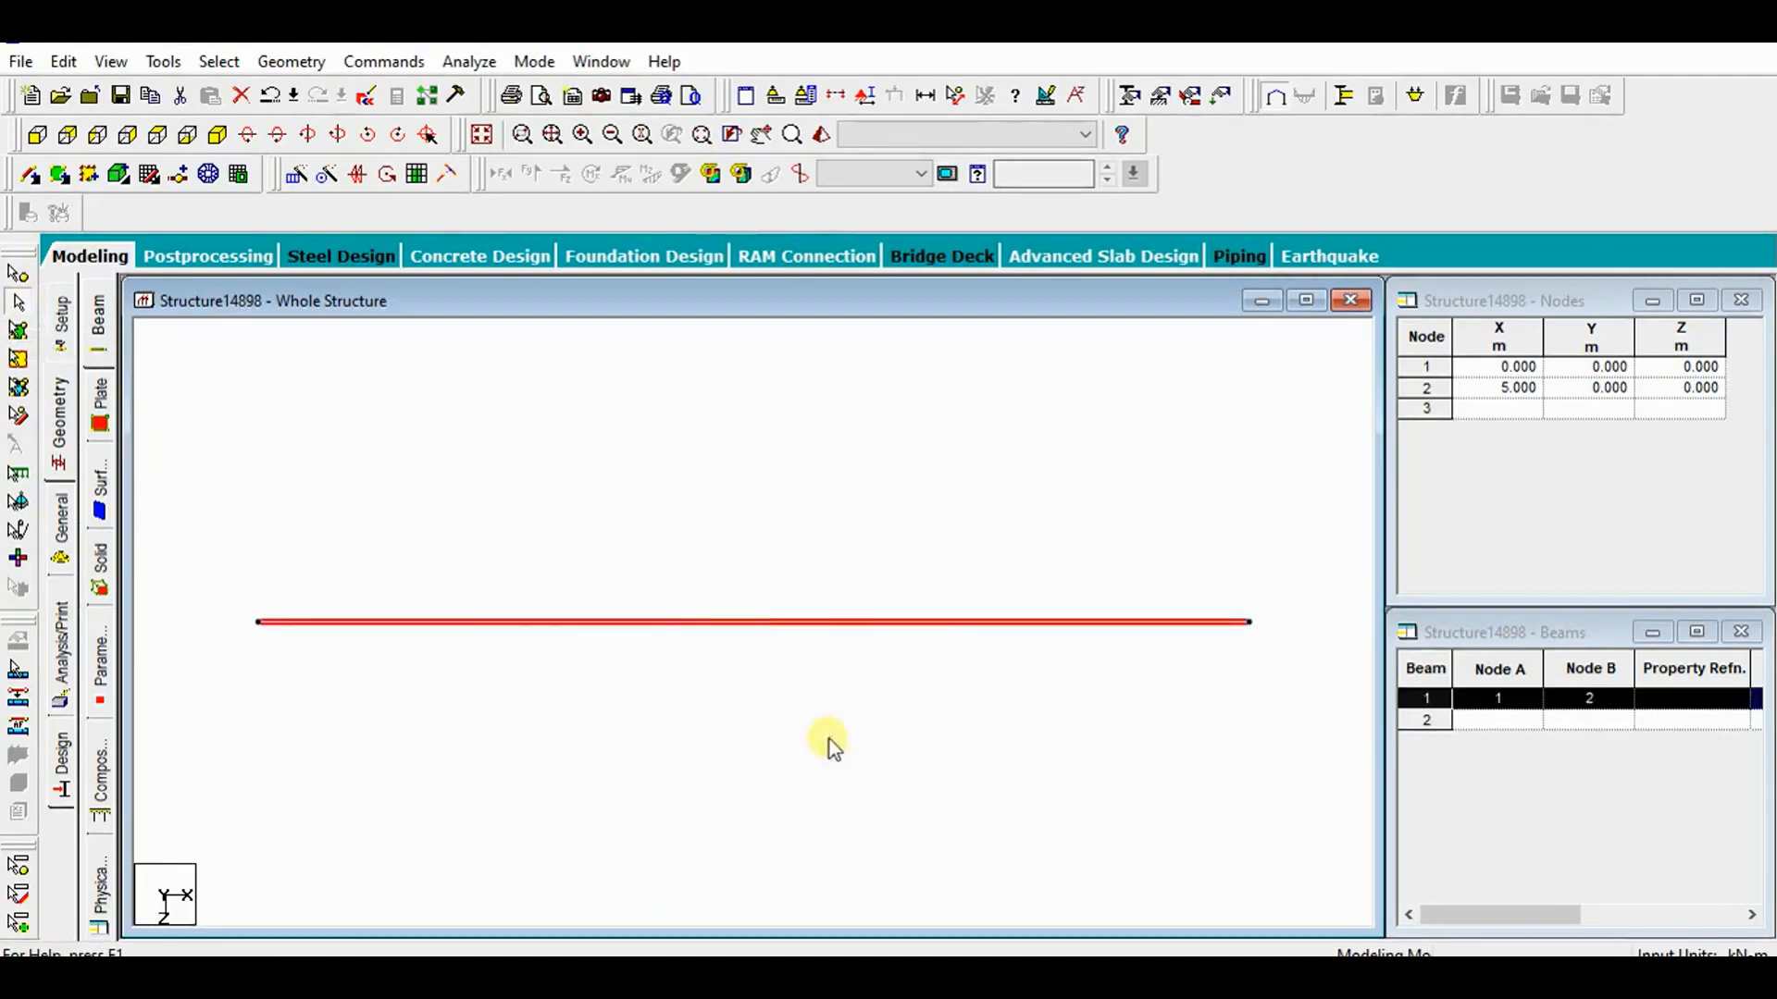
{"action": "left_click", "coordinate": [899, 790]}
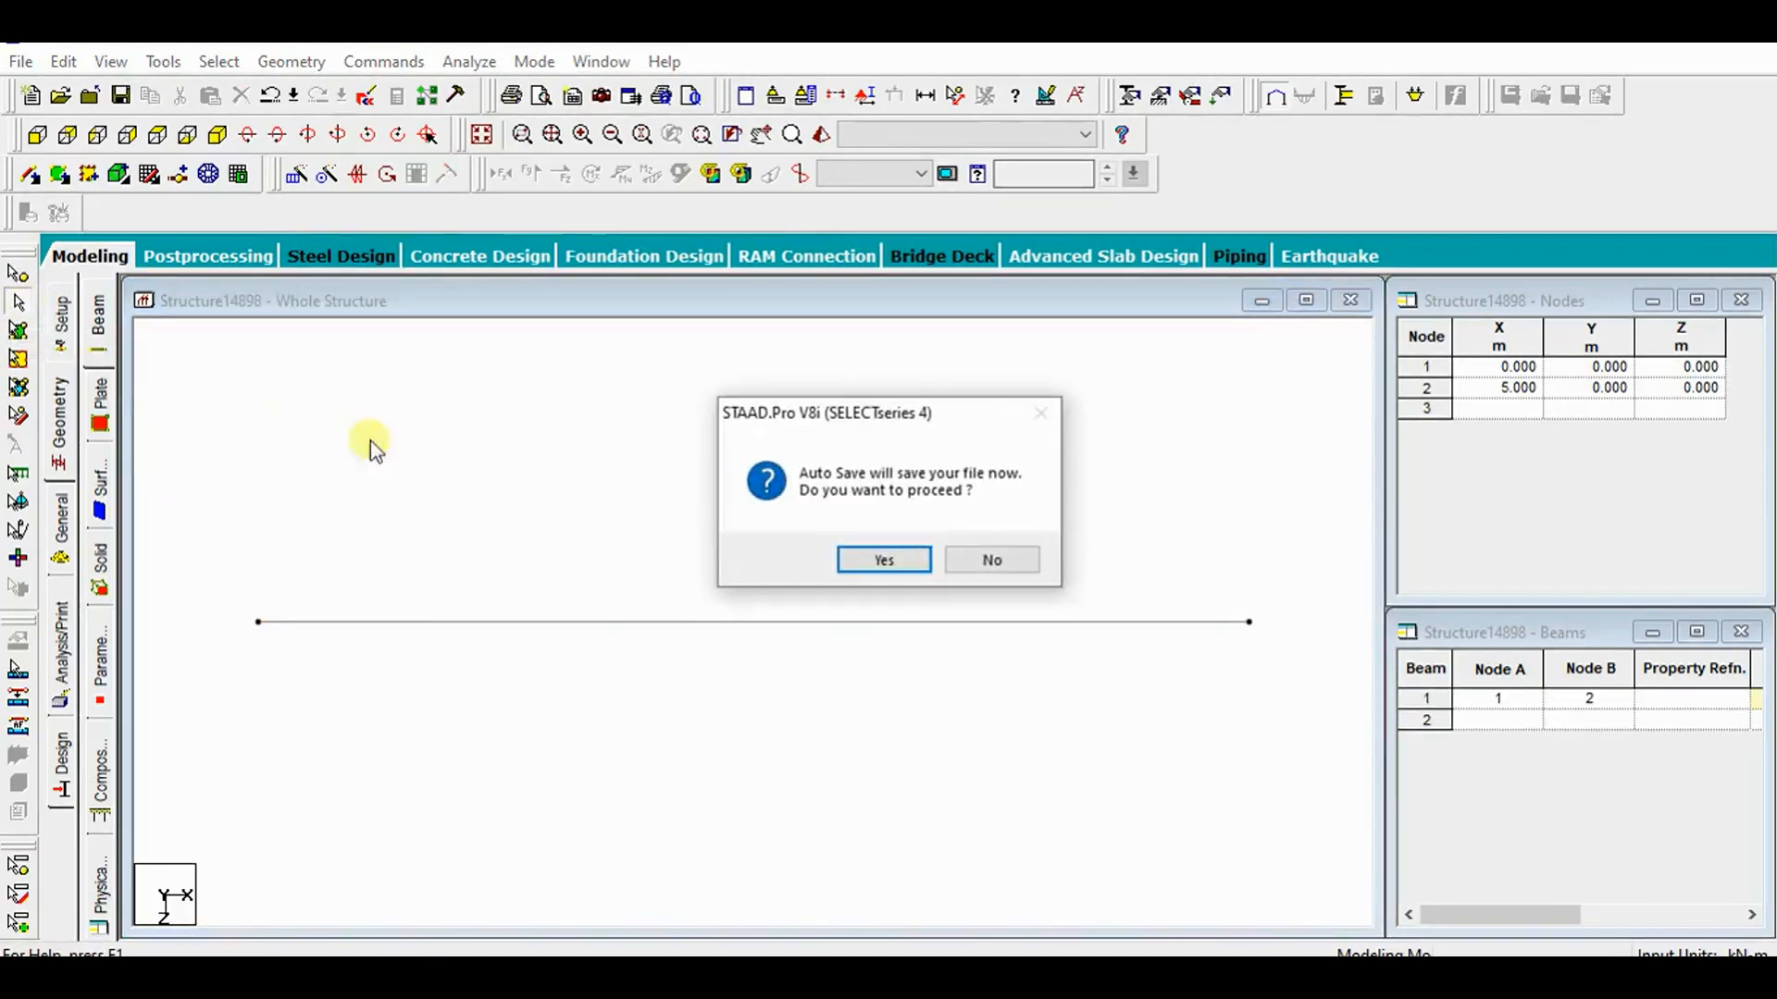
Accept the auto save and save the modified structure under its current name.
{"action": "left_click", "coordinate": [879, 560]}
{"action": "left_click", "coordinate": [751, 548]}
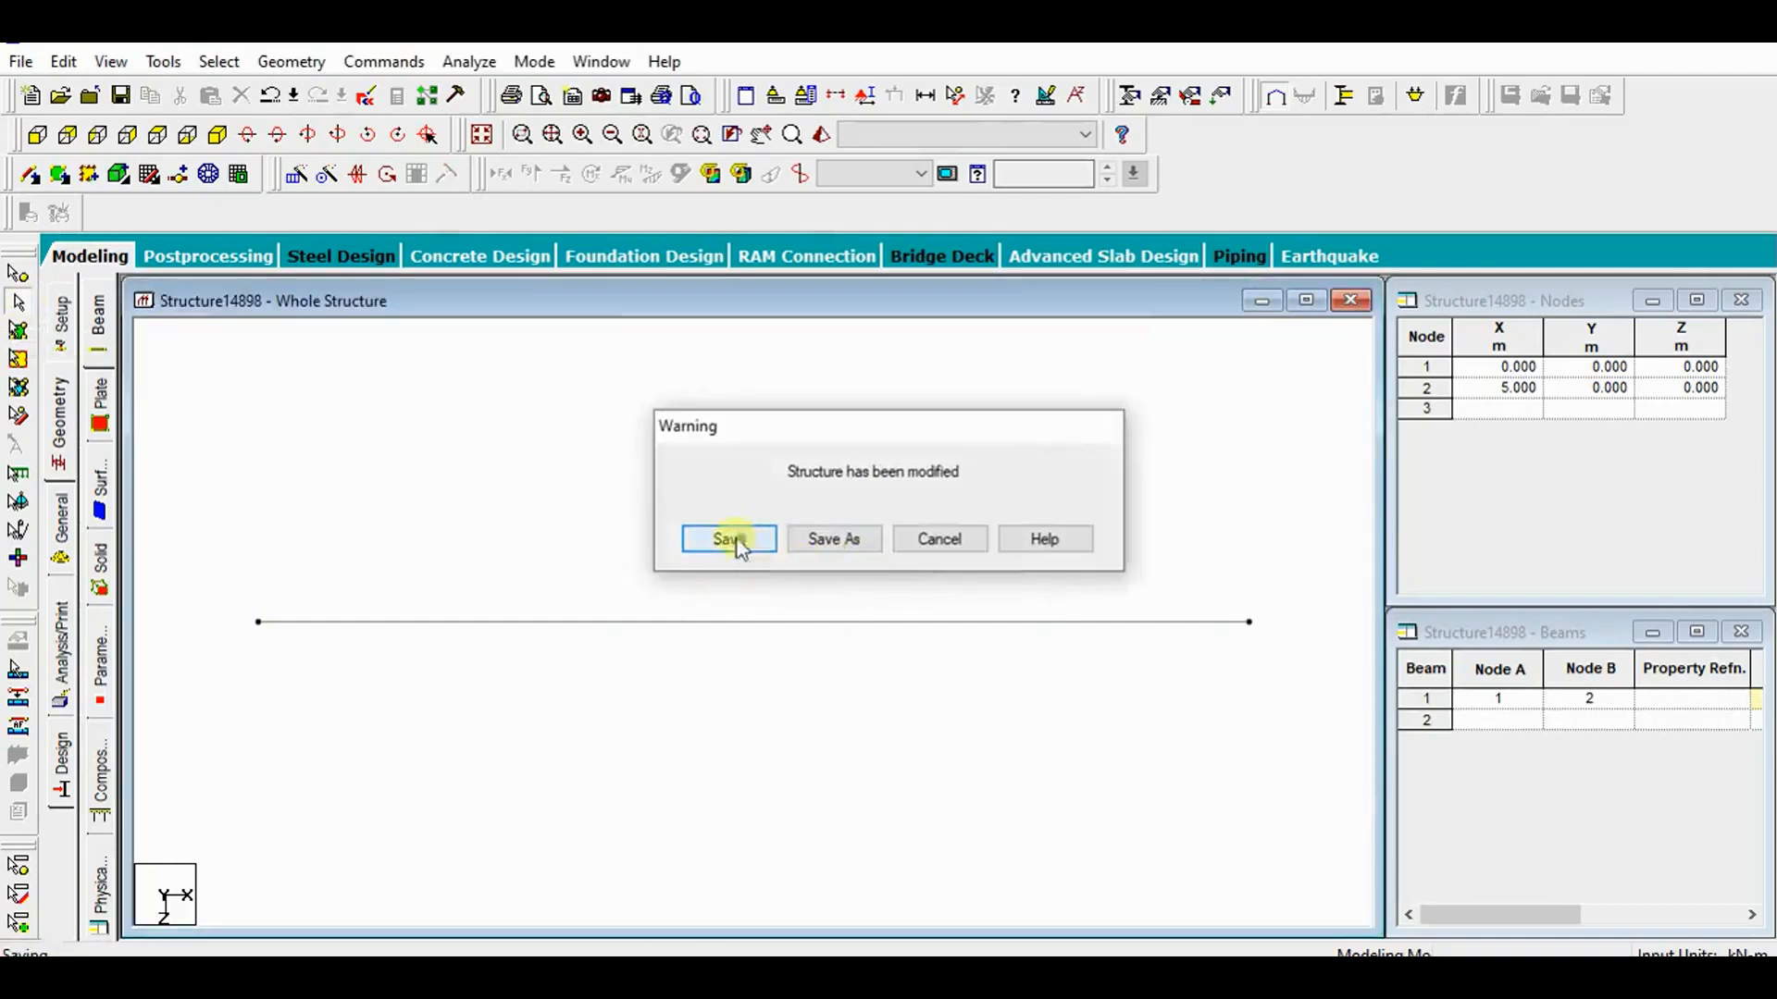
Use the Nodes Cursor to select the beam's end nodes singly and by window, clearing the selection at the end.
{"action": "left_click", "coordinate": [18, 277]}
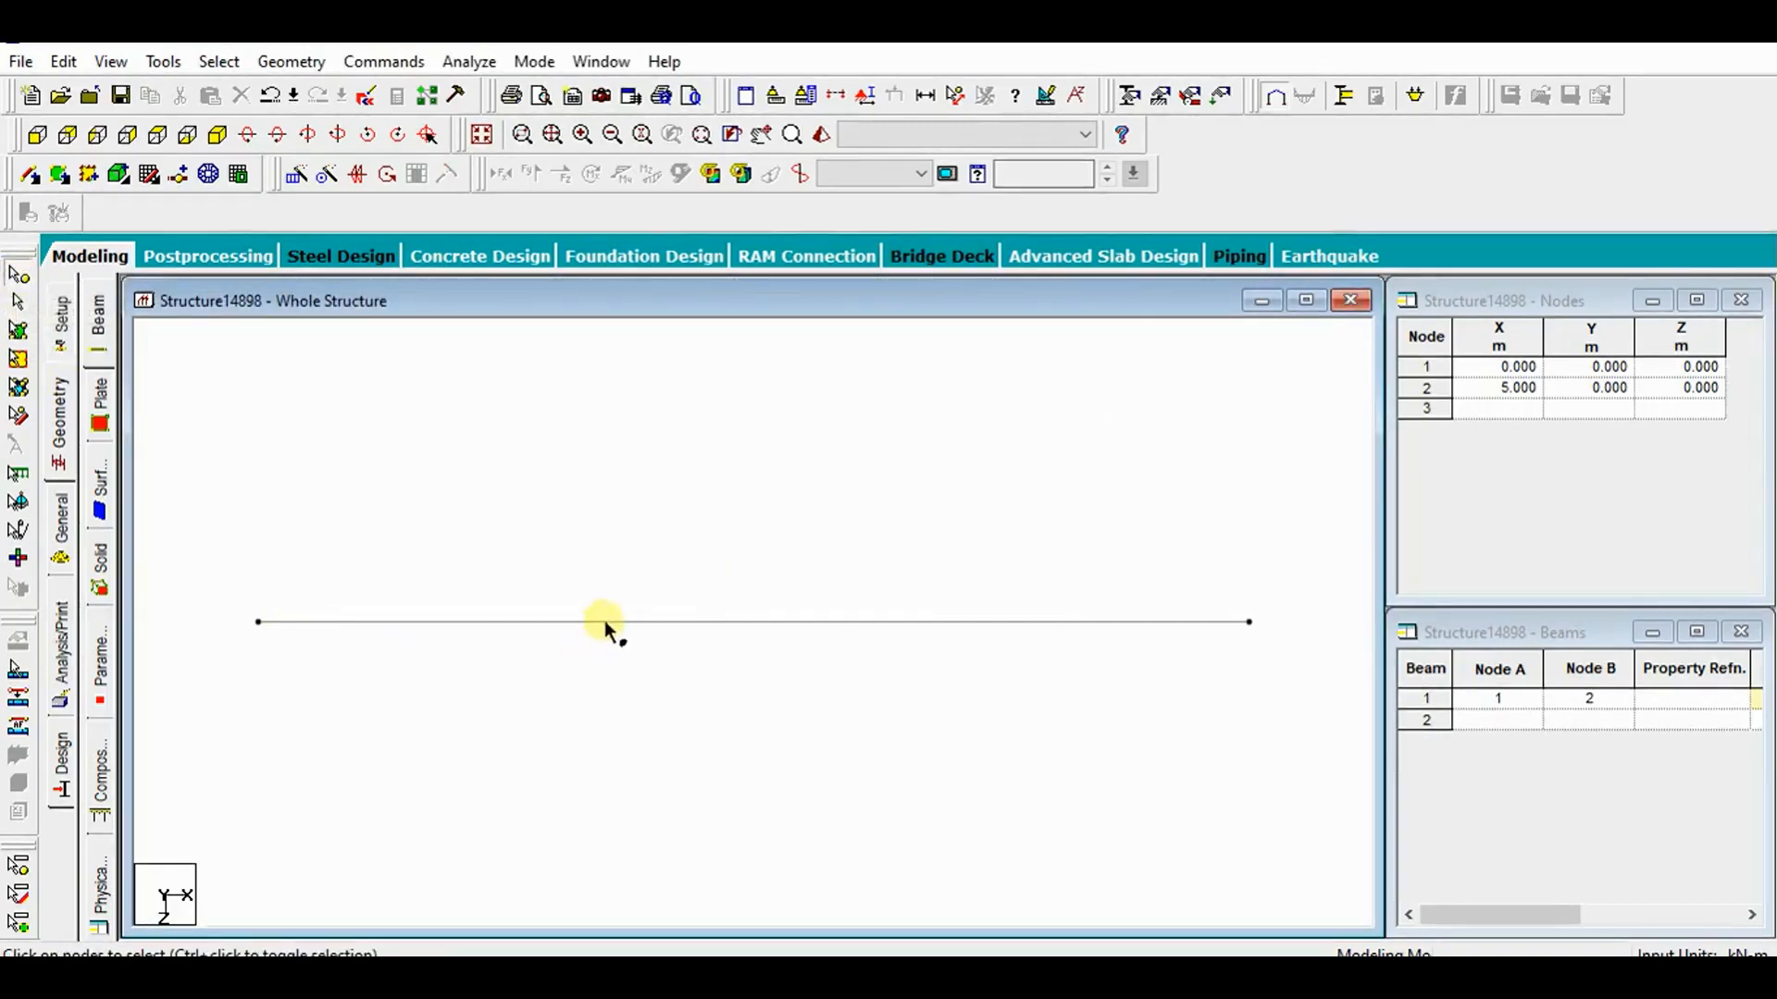
{"action": "left_click", "coordinate": [496, 568]}
{"action": "left_click", "coordinate": [259, 622]}
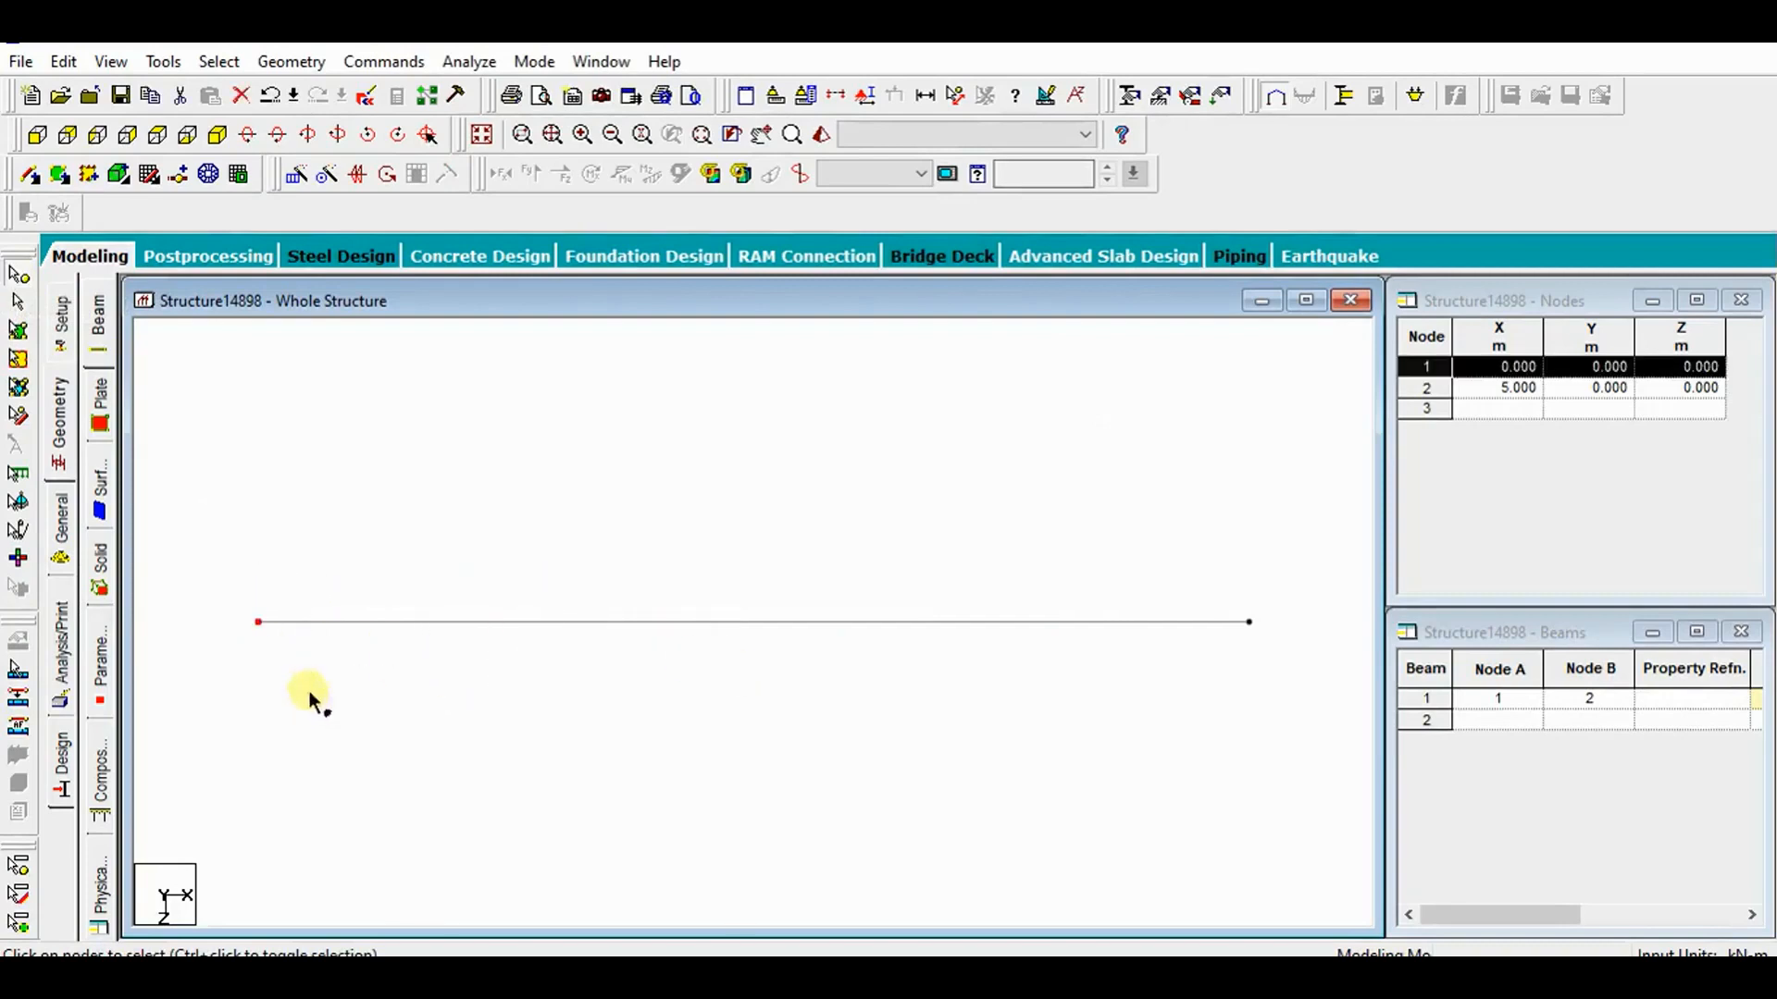
{"action": "left_click_drag", "start_coordinate": [191, 590], "coordinate": [298, 687]}
{"action": "left_click_drag", "start_coordinate": [1192, 572], "coordinate": [1354, 663]}
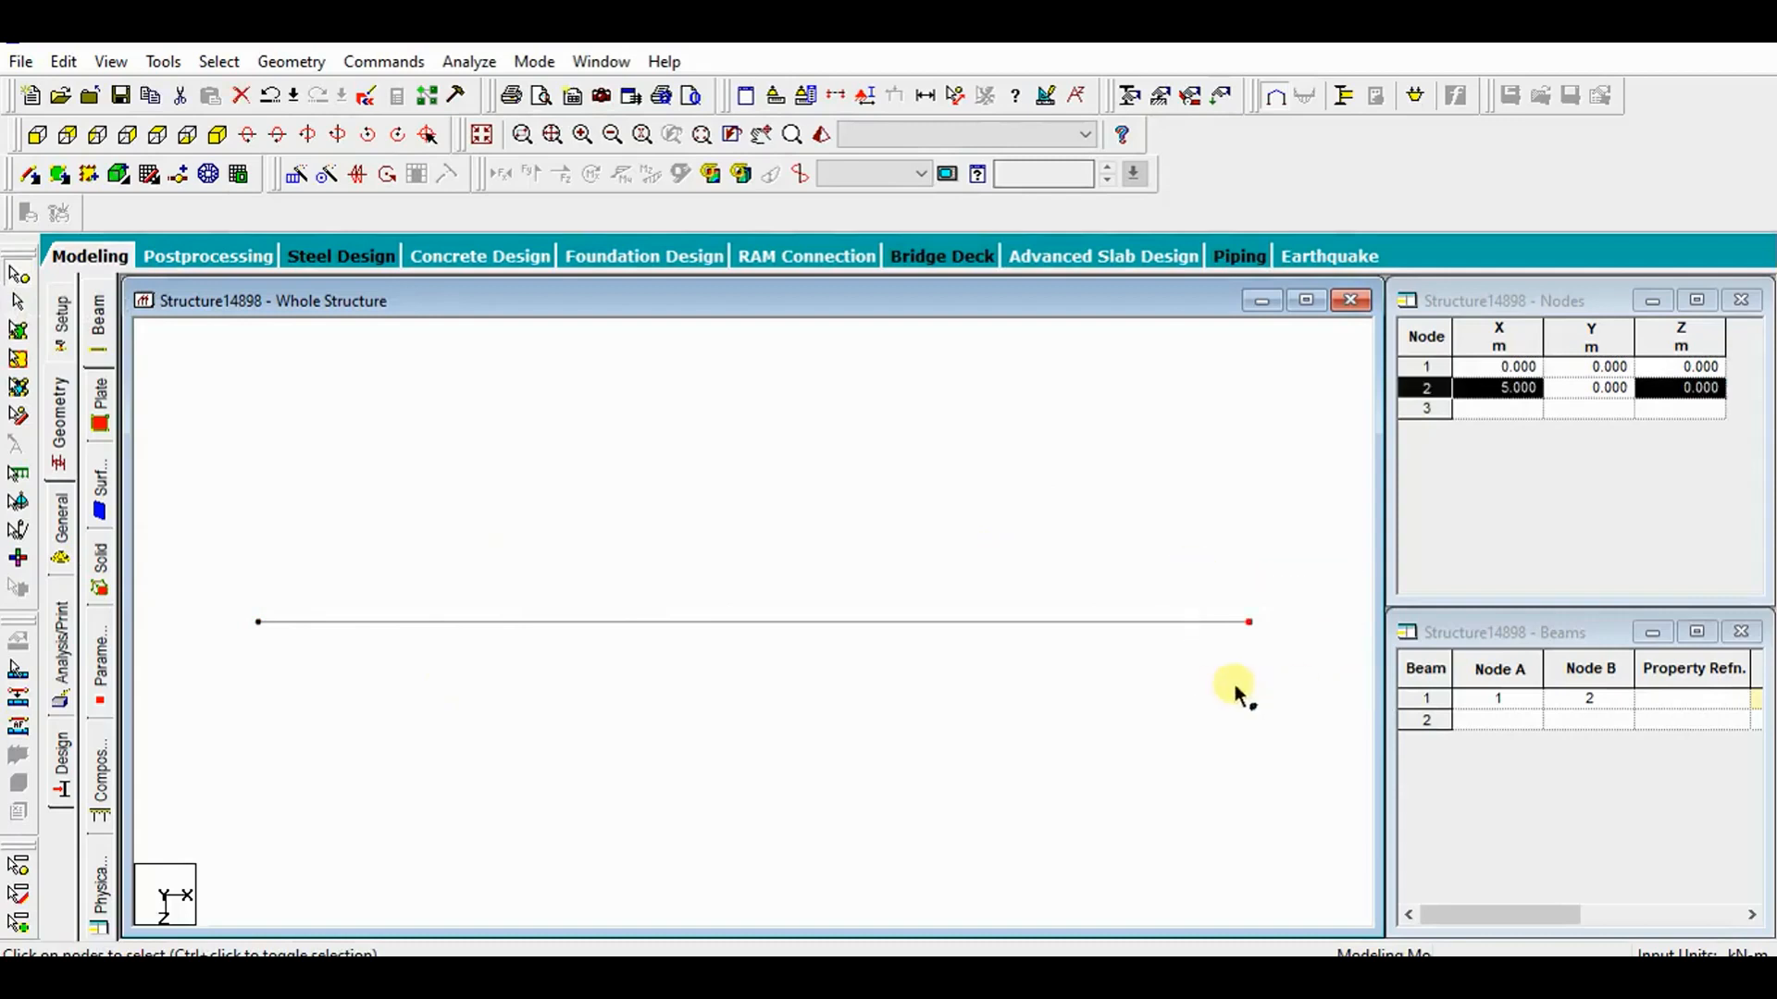
{"action": "left_click", "coordinate": [1233, 683]}
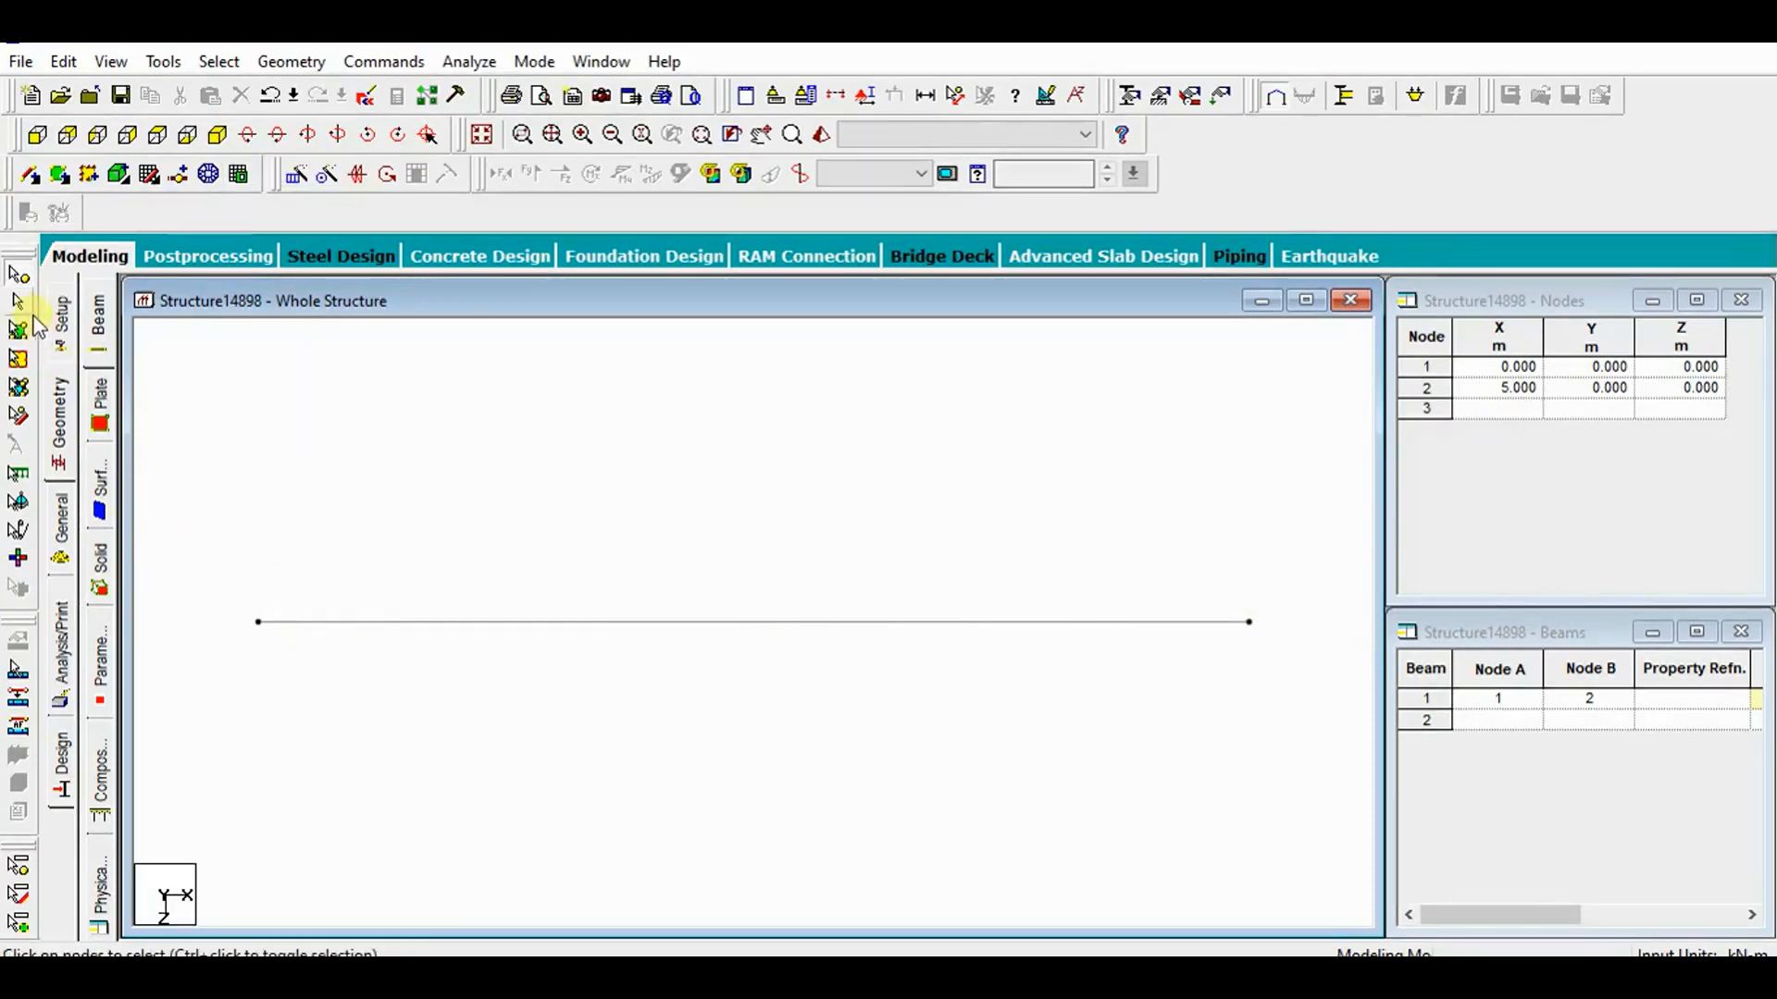
Copy the beam with the Beams Cursor and paste it with a move of 3 m along Z.
{"action": "left_click", "coordinate": [17, 301]}
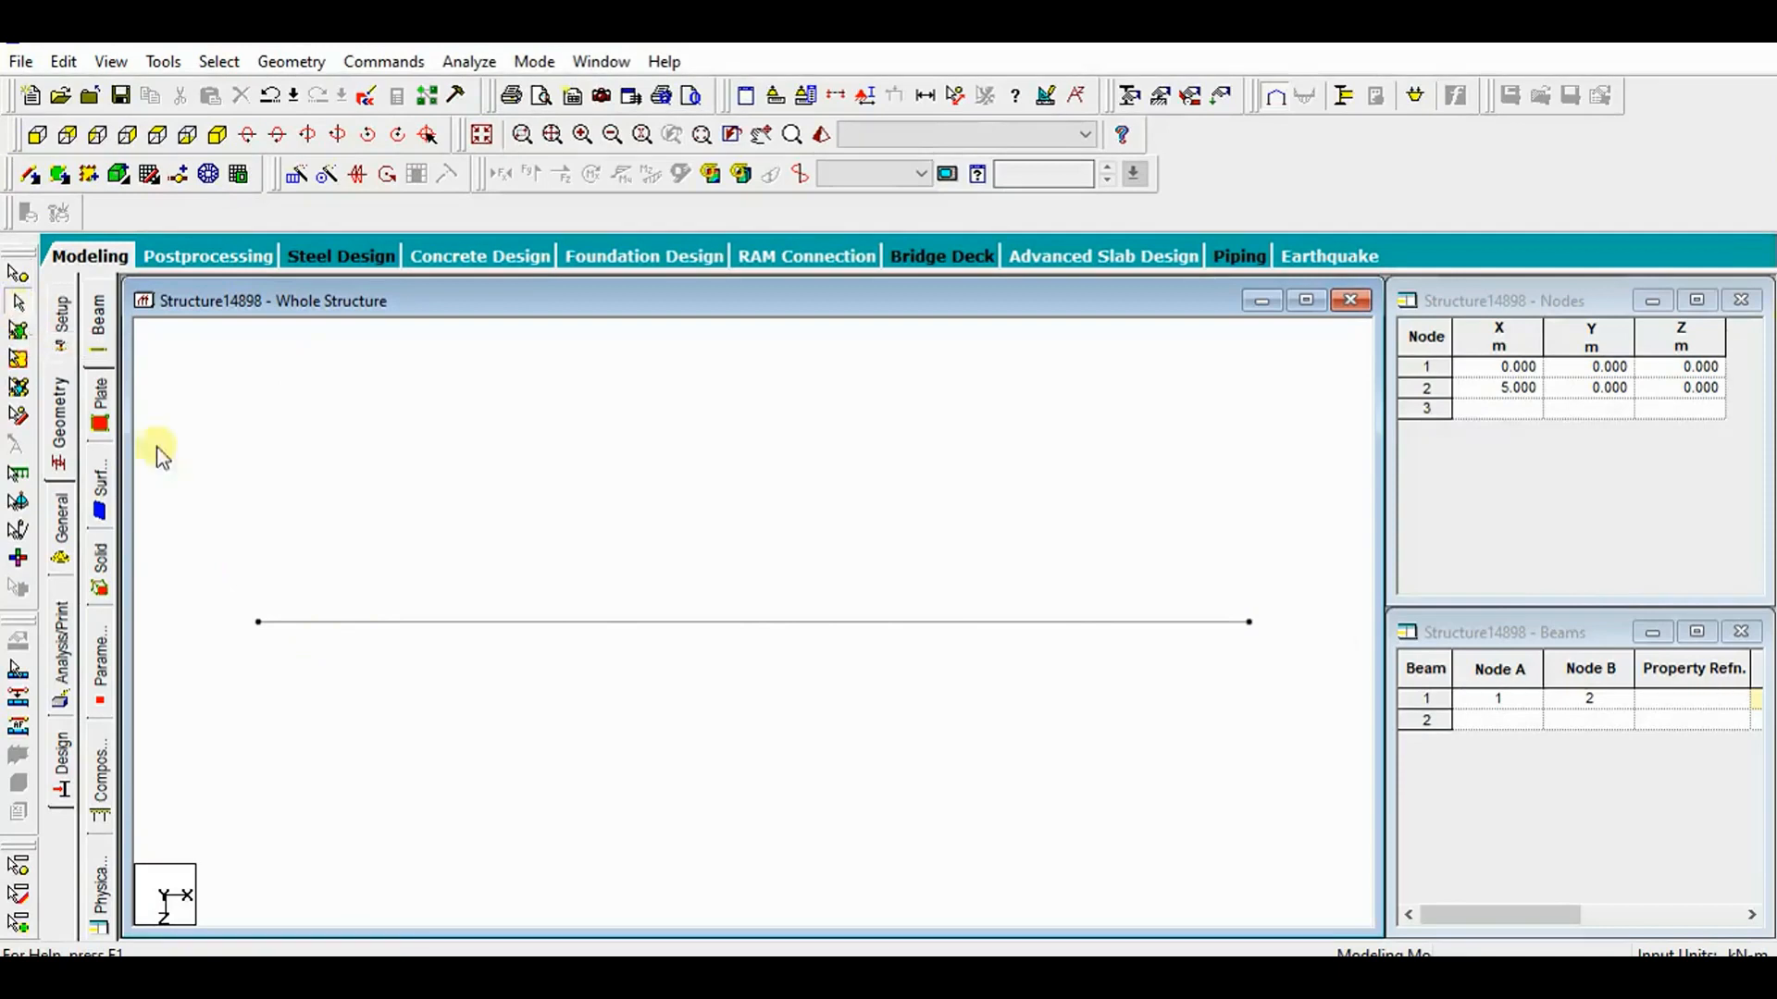
{"action": "left_click", "coordinate": [660, 623]}
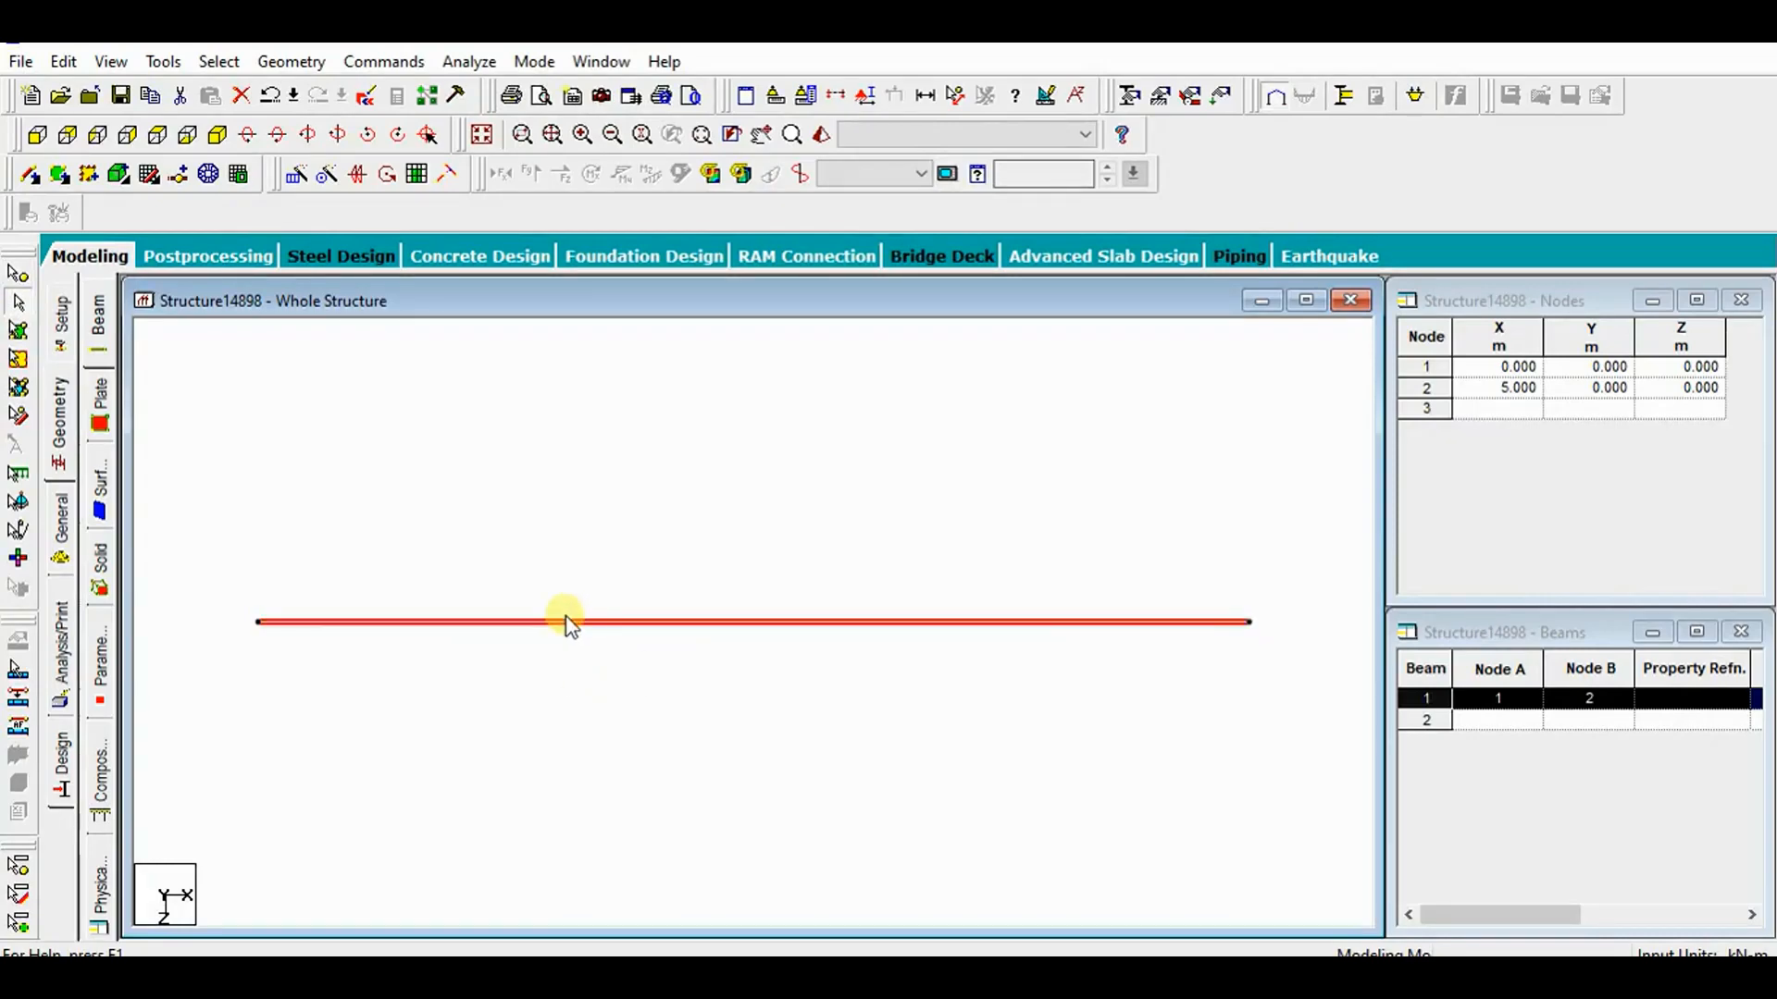
{"action": "right_click", "coordinate": [564, 620]}
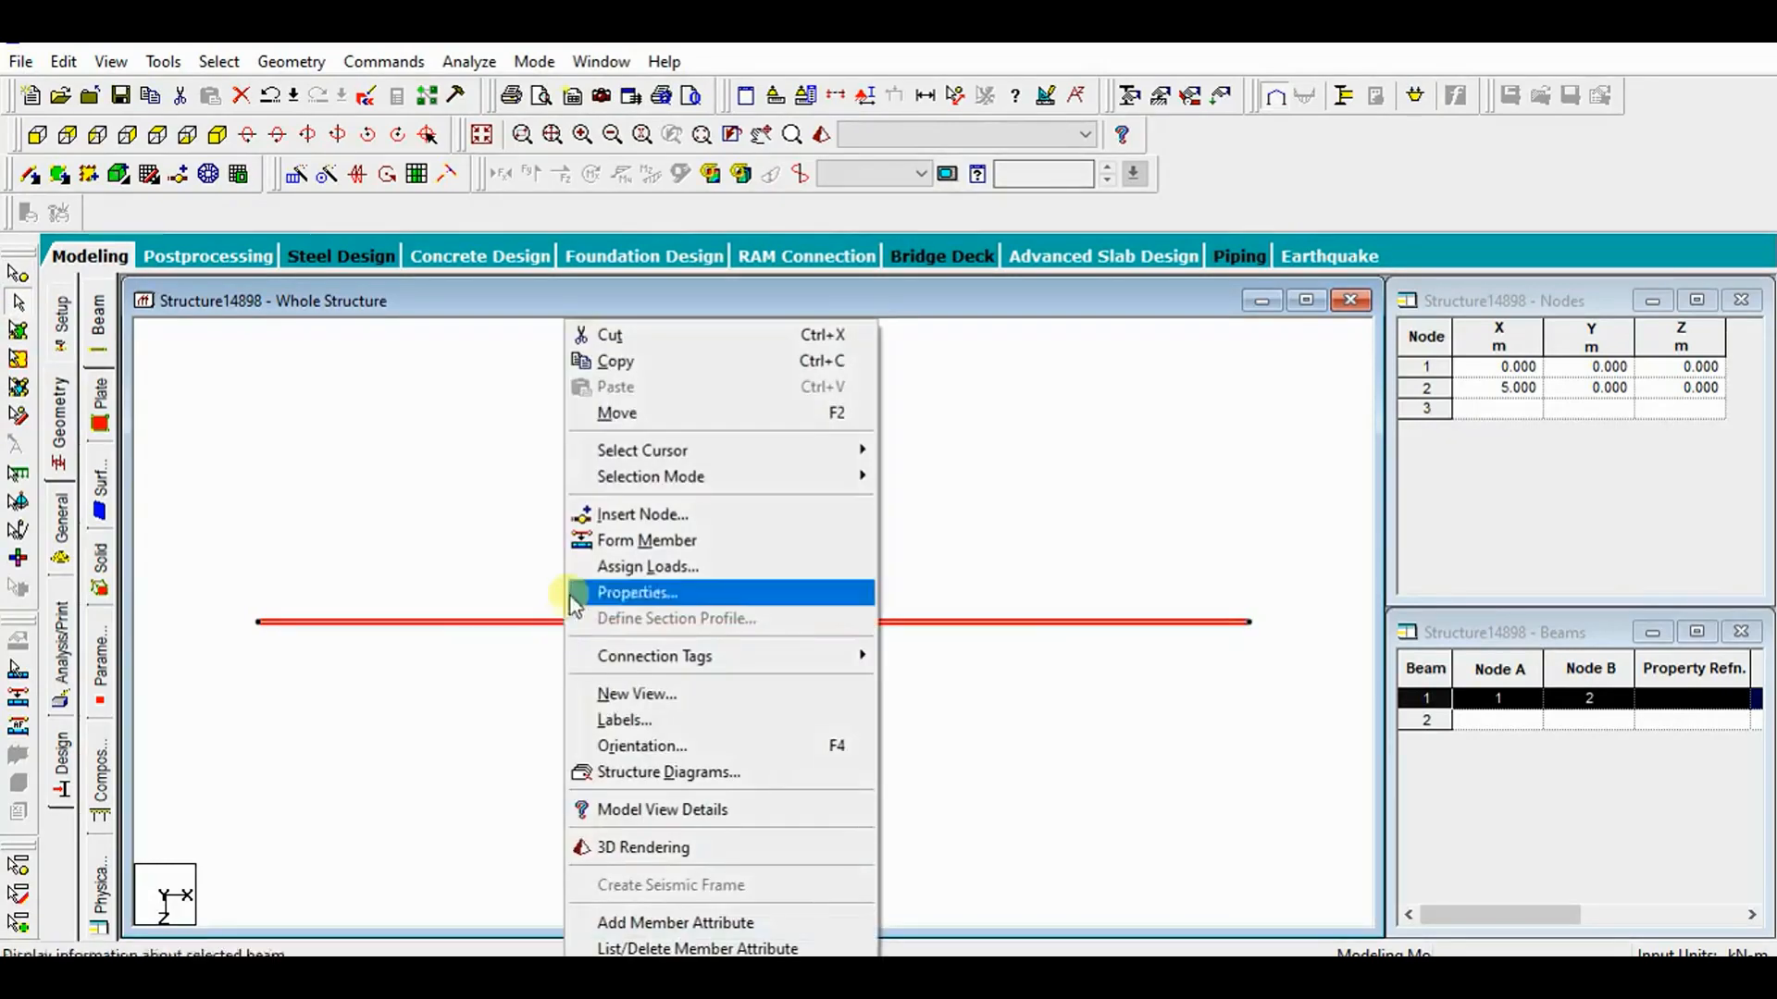
{"action": "left_click", "coordinate": [612, 368]}
{"action": "right_click", "coordinate": [636, 389]}
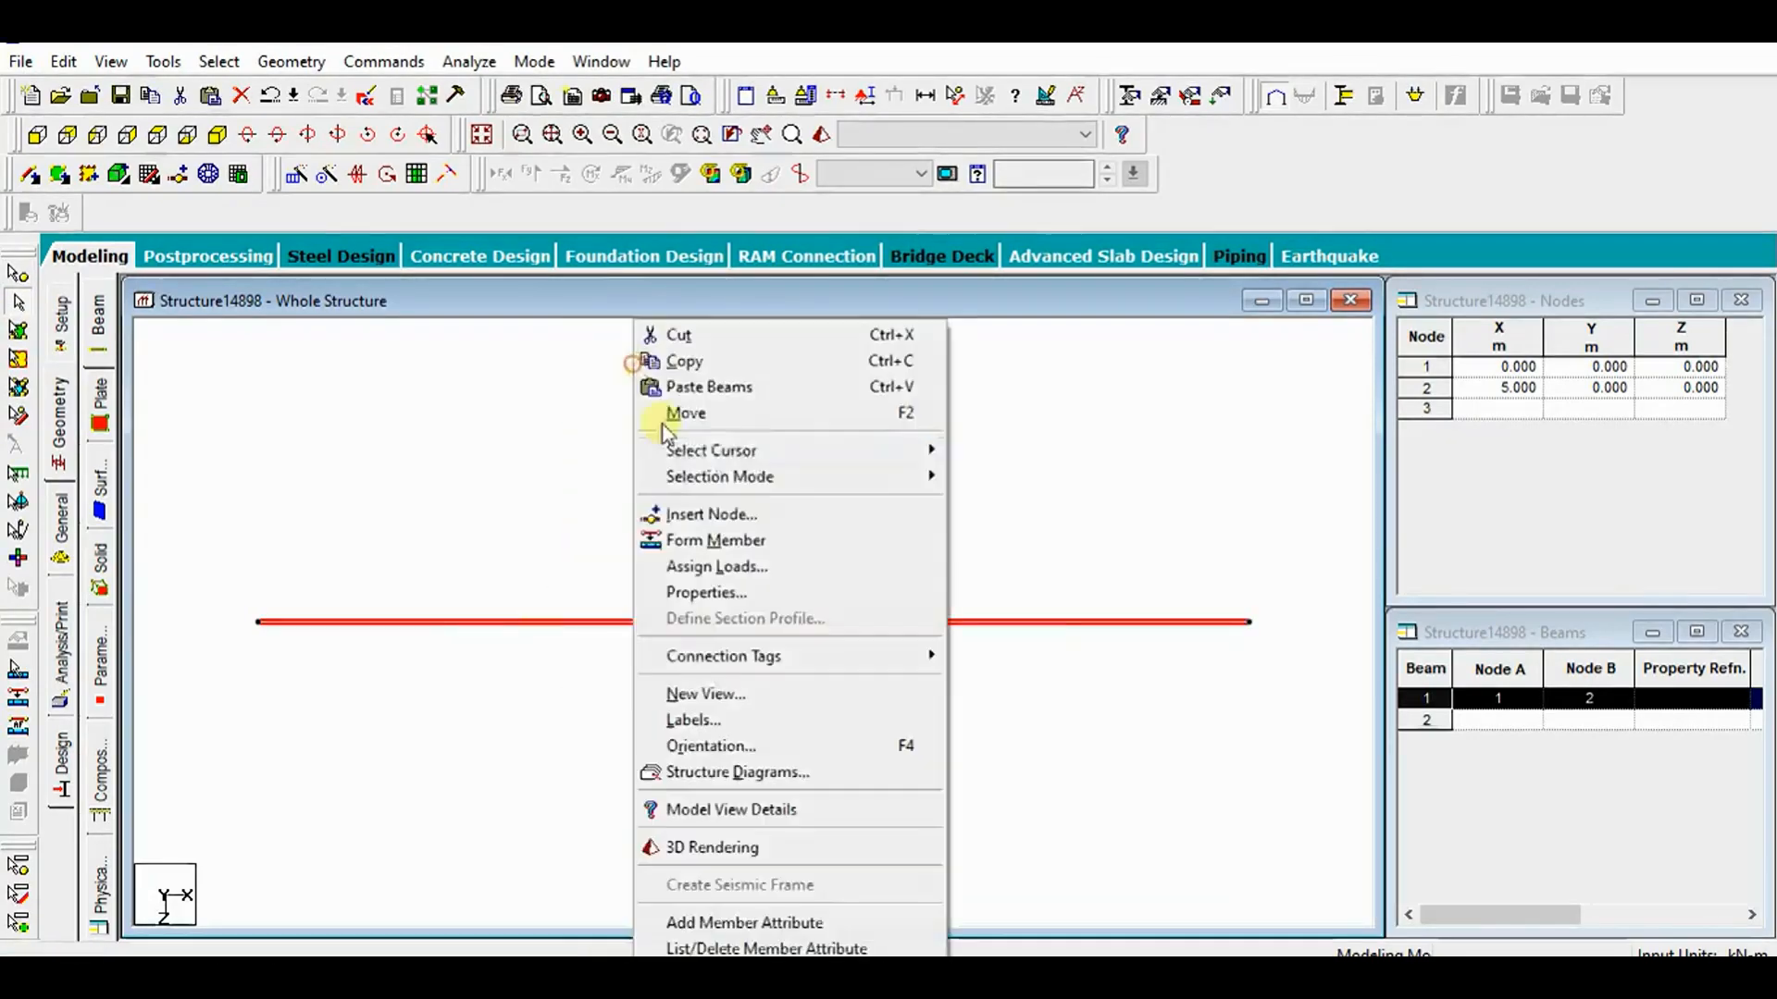
{"action": "left_click", "coordinate": [698, 393]}
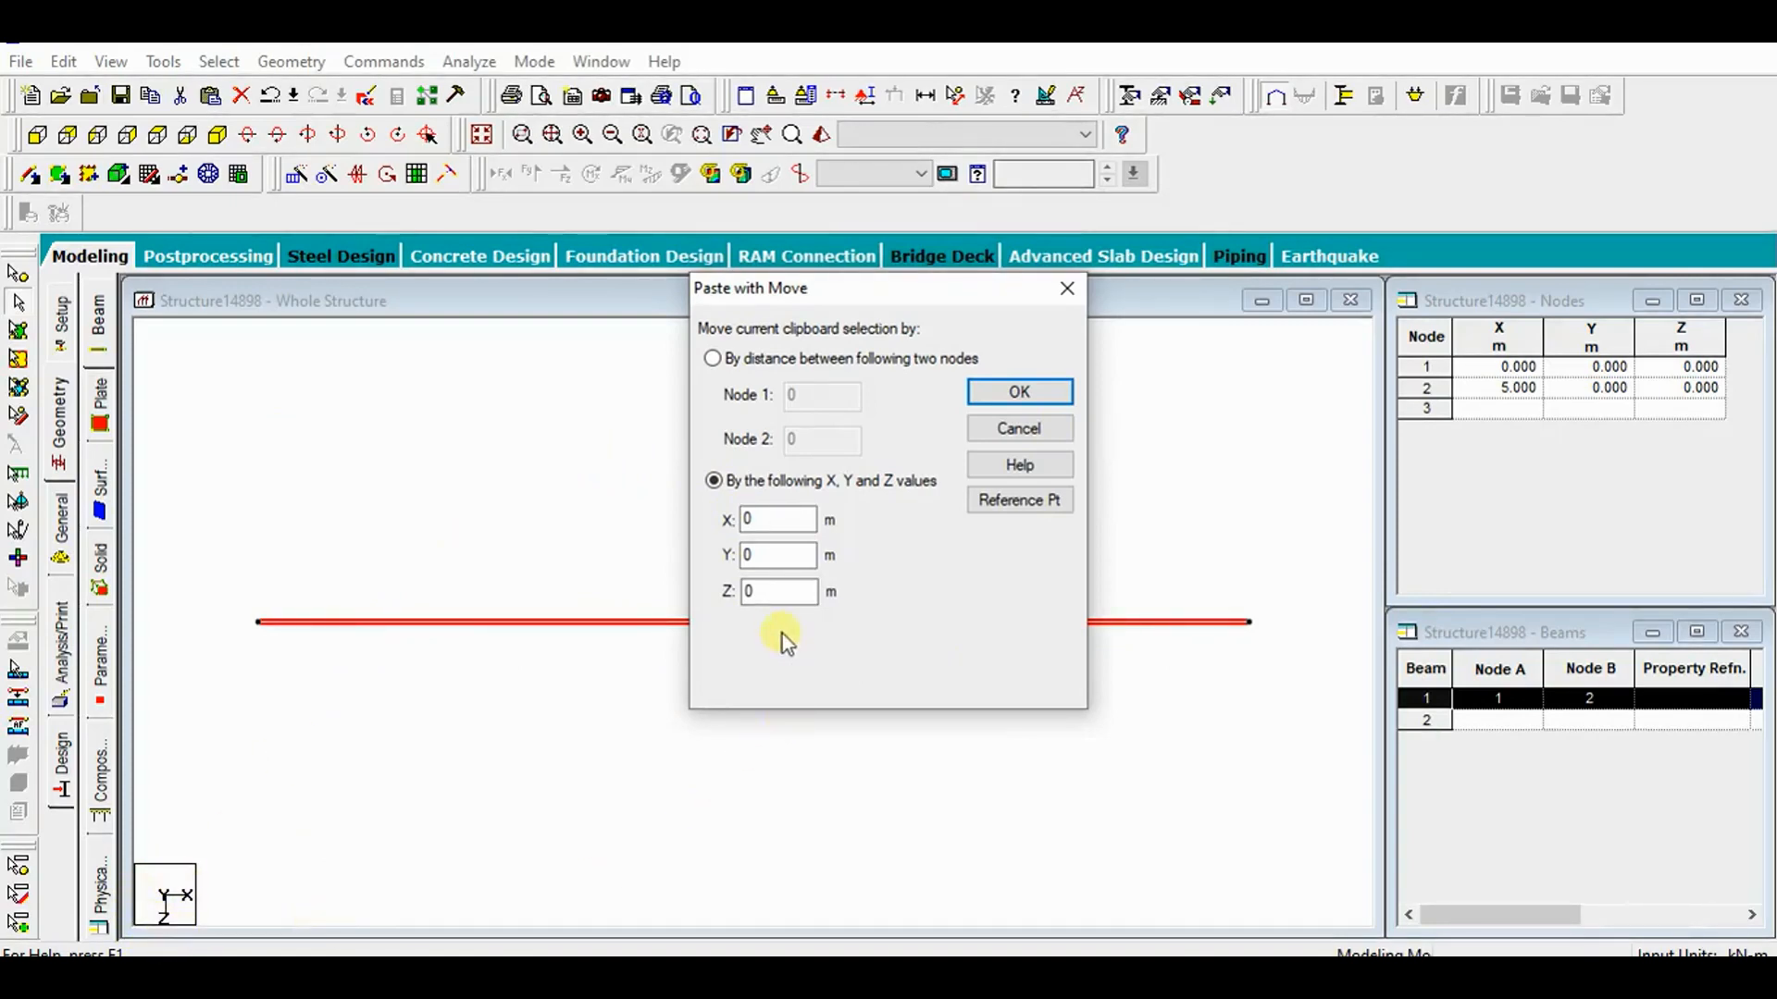
{"action": "double_click", "coordinate": [779, 595]}
{"action": "left_click", "coordinate": [1018, 392]}
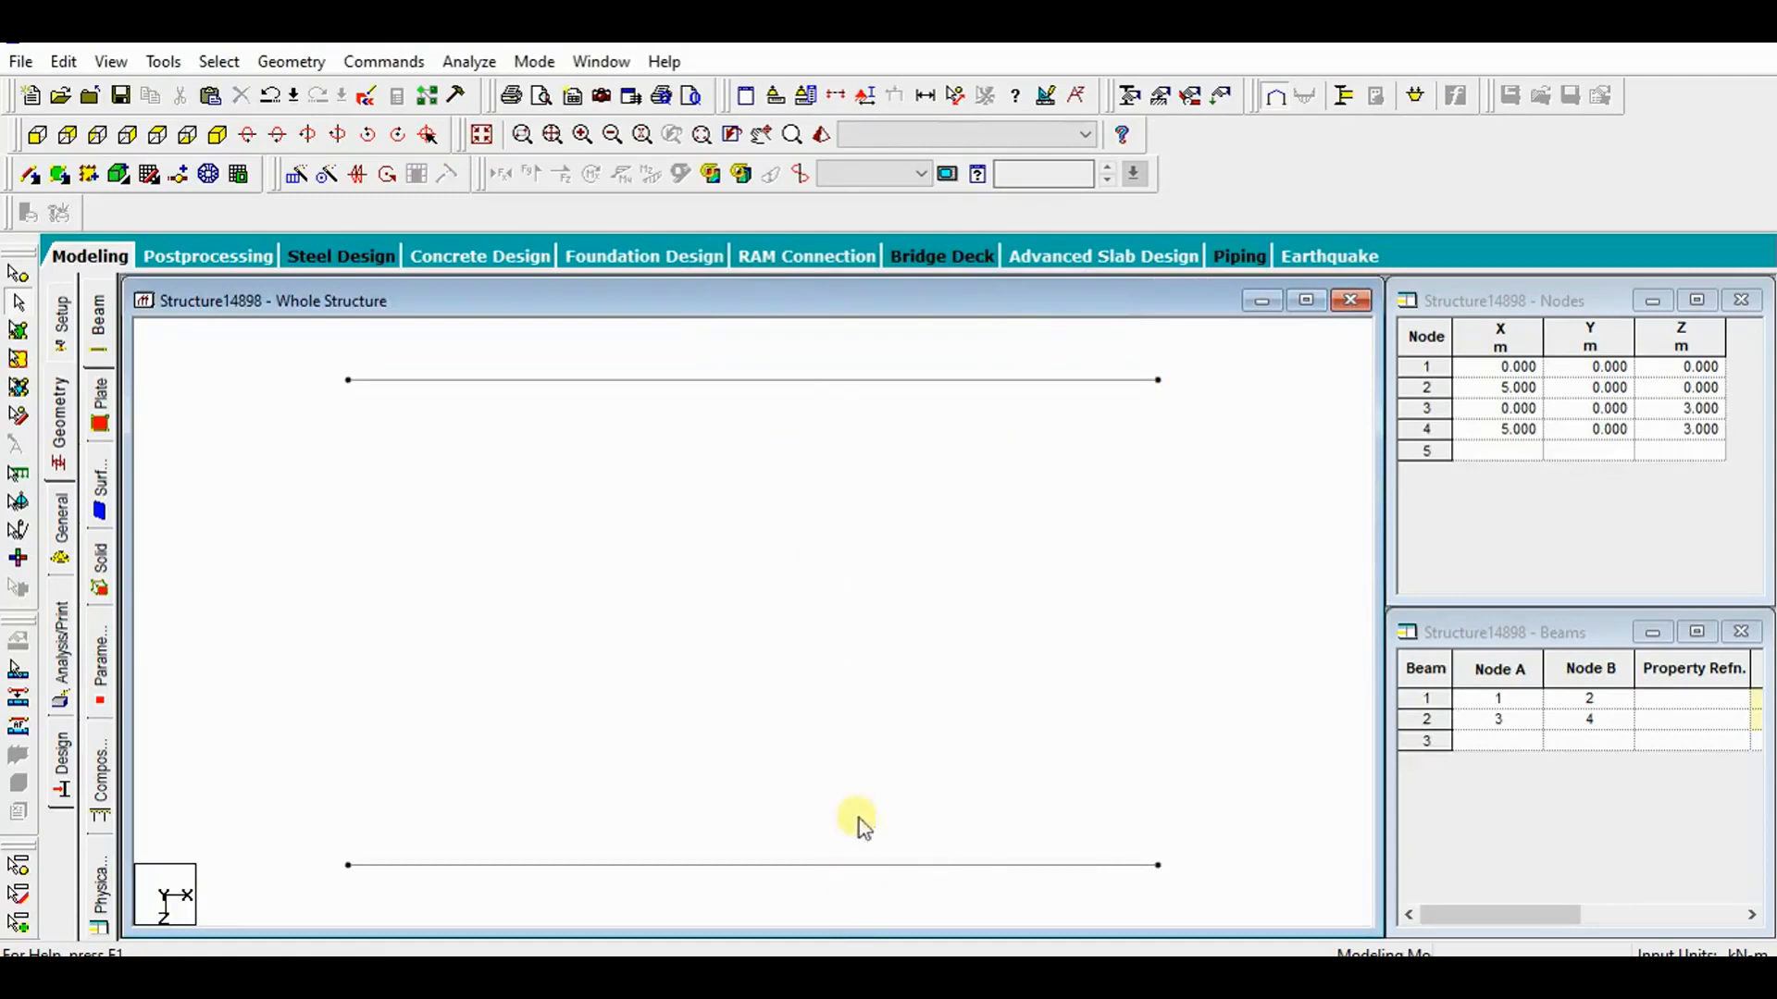
Select the copied and original beams individually with the Beams Cursor, clearing the selection at the end.
{"action": "left_click", "coordinate": [882, 866]}
{"action": "left_click", "coordinate": [794, 723]}
{"action": "left_click", "coordinate": [1115, 381]}
{"action": "left_click", "coordinate": [1099, 848]}
{"action": "left_click", "coordinate": [1070, 566]}
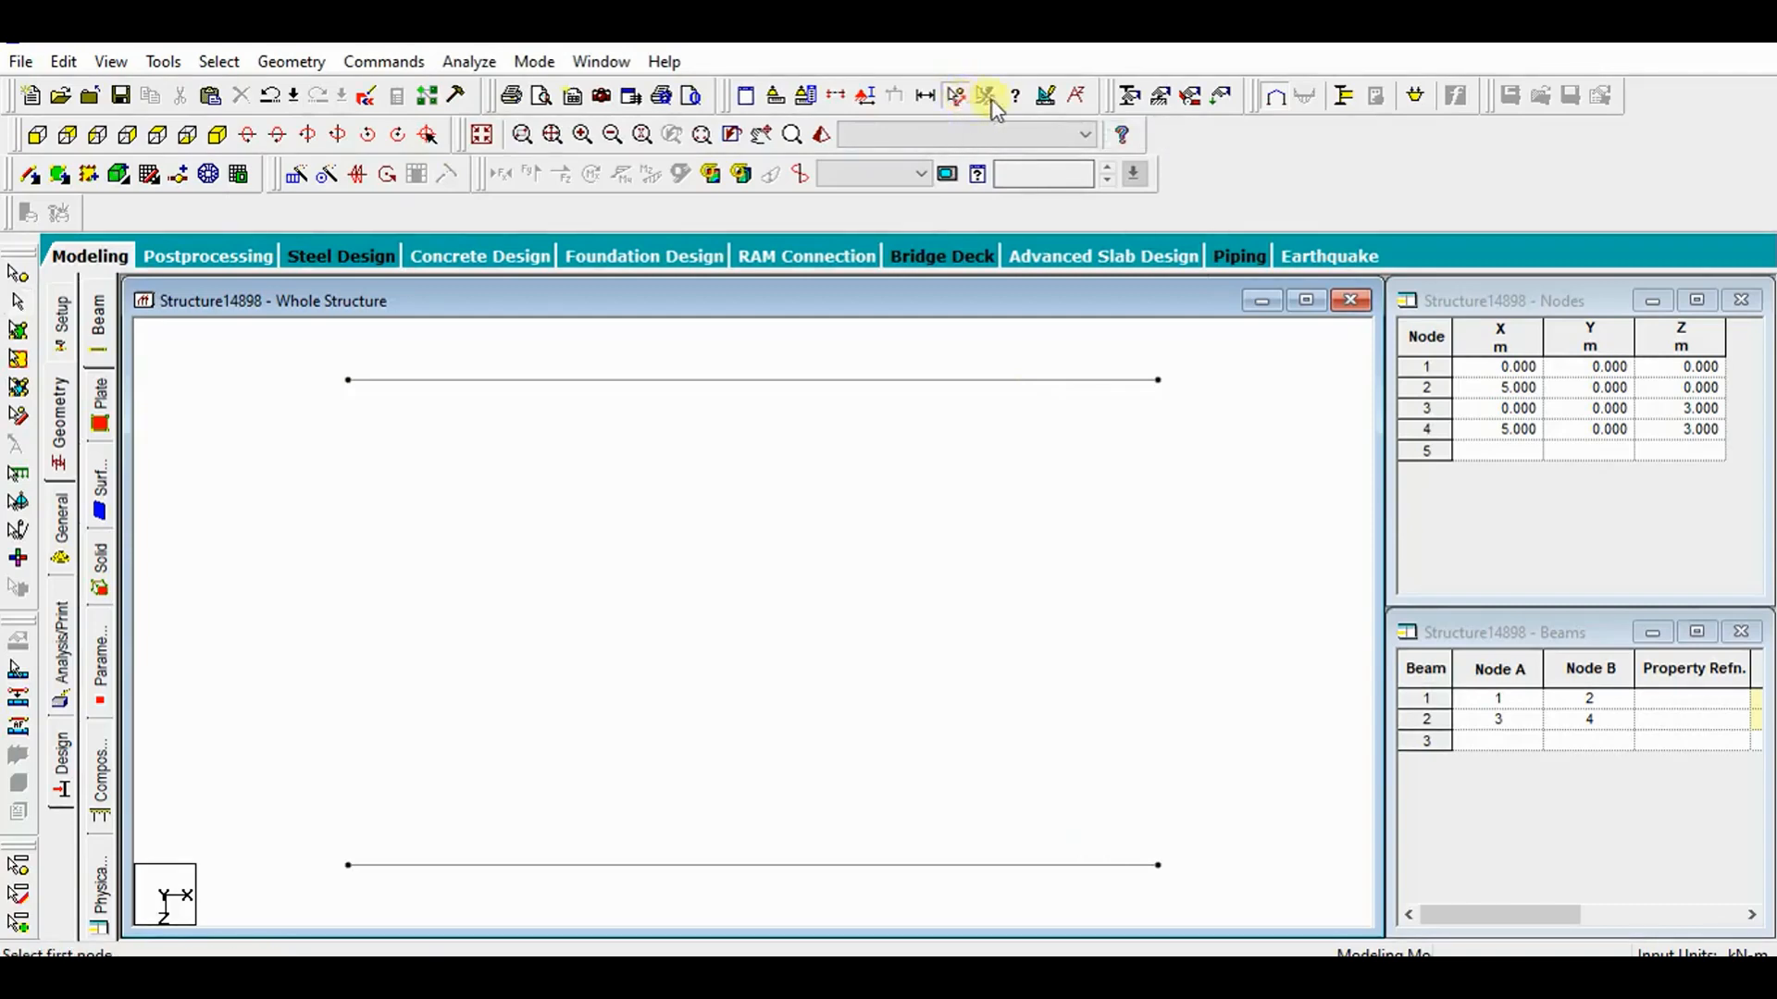
Measure the distance between the two beams' end nodes at X 5 m, then remove the displayed dimension.
{"action": "left_click", "coordinate": [954, 96]}
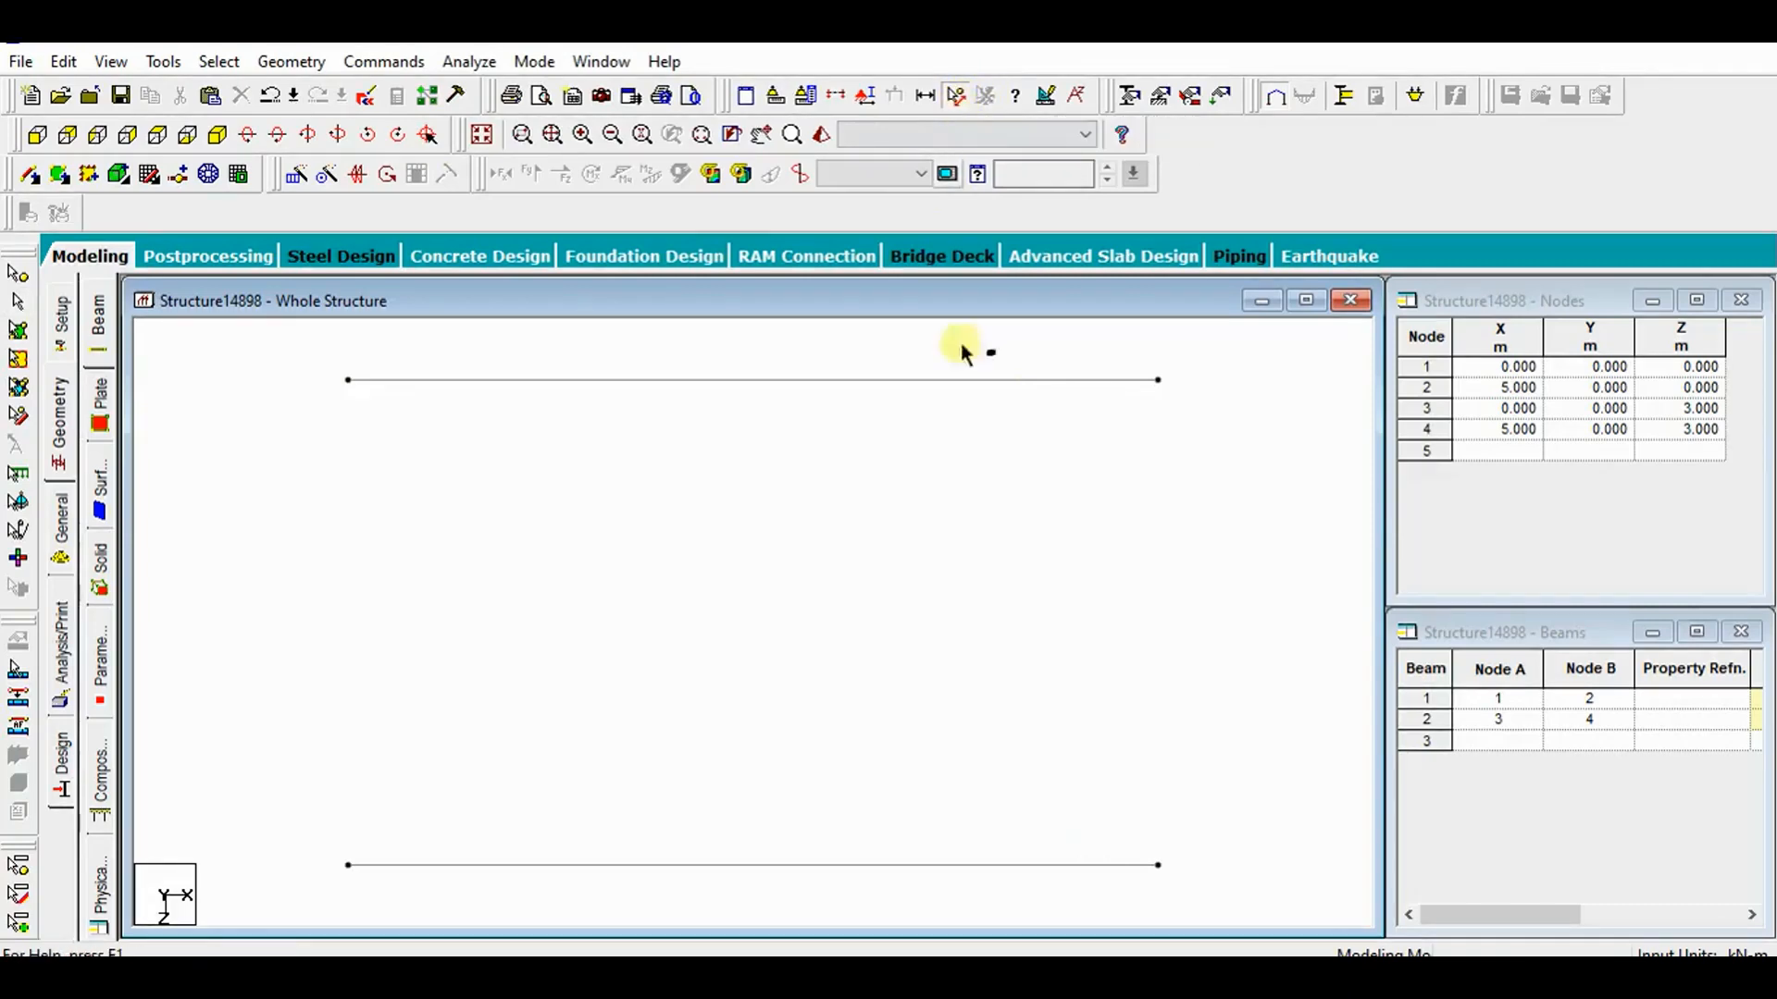
{"action": "left_click", "coordinate": [1158, 380]}
{"action": "left_click", "coordinate": [1158, 865]}
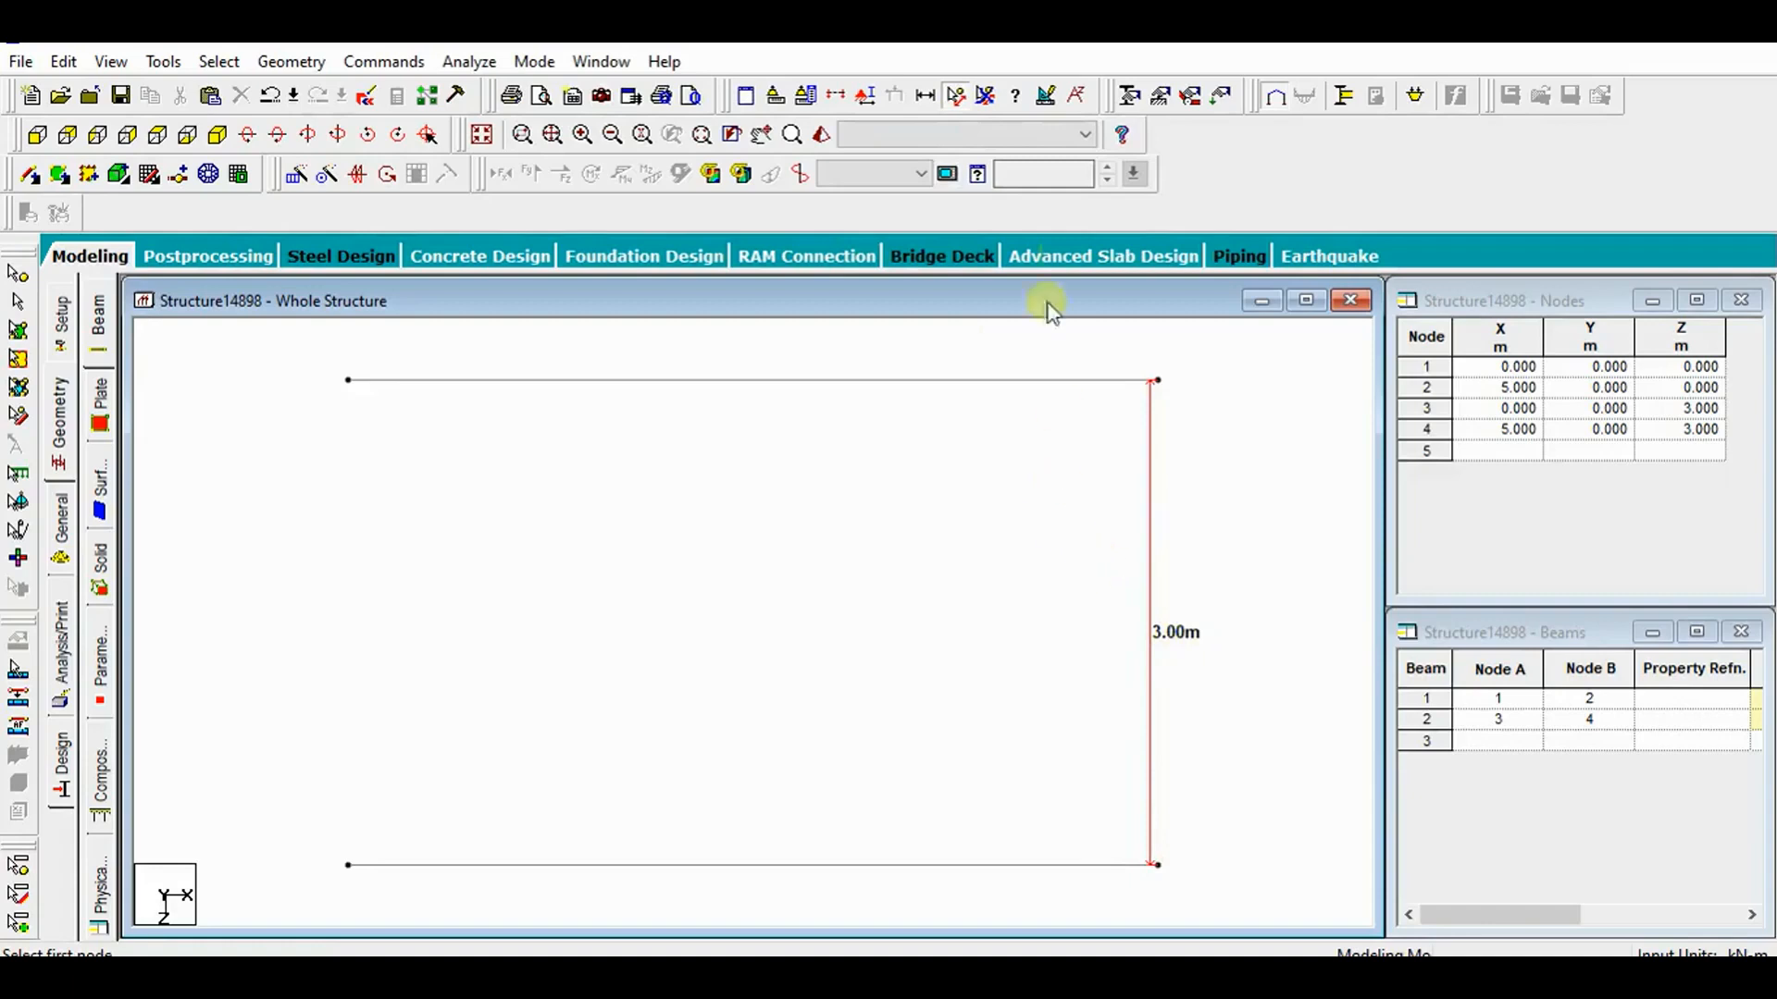
{"action": "left_click", "coordinate": [985, 95]}
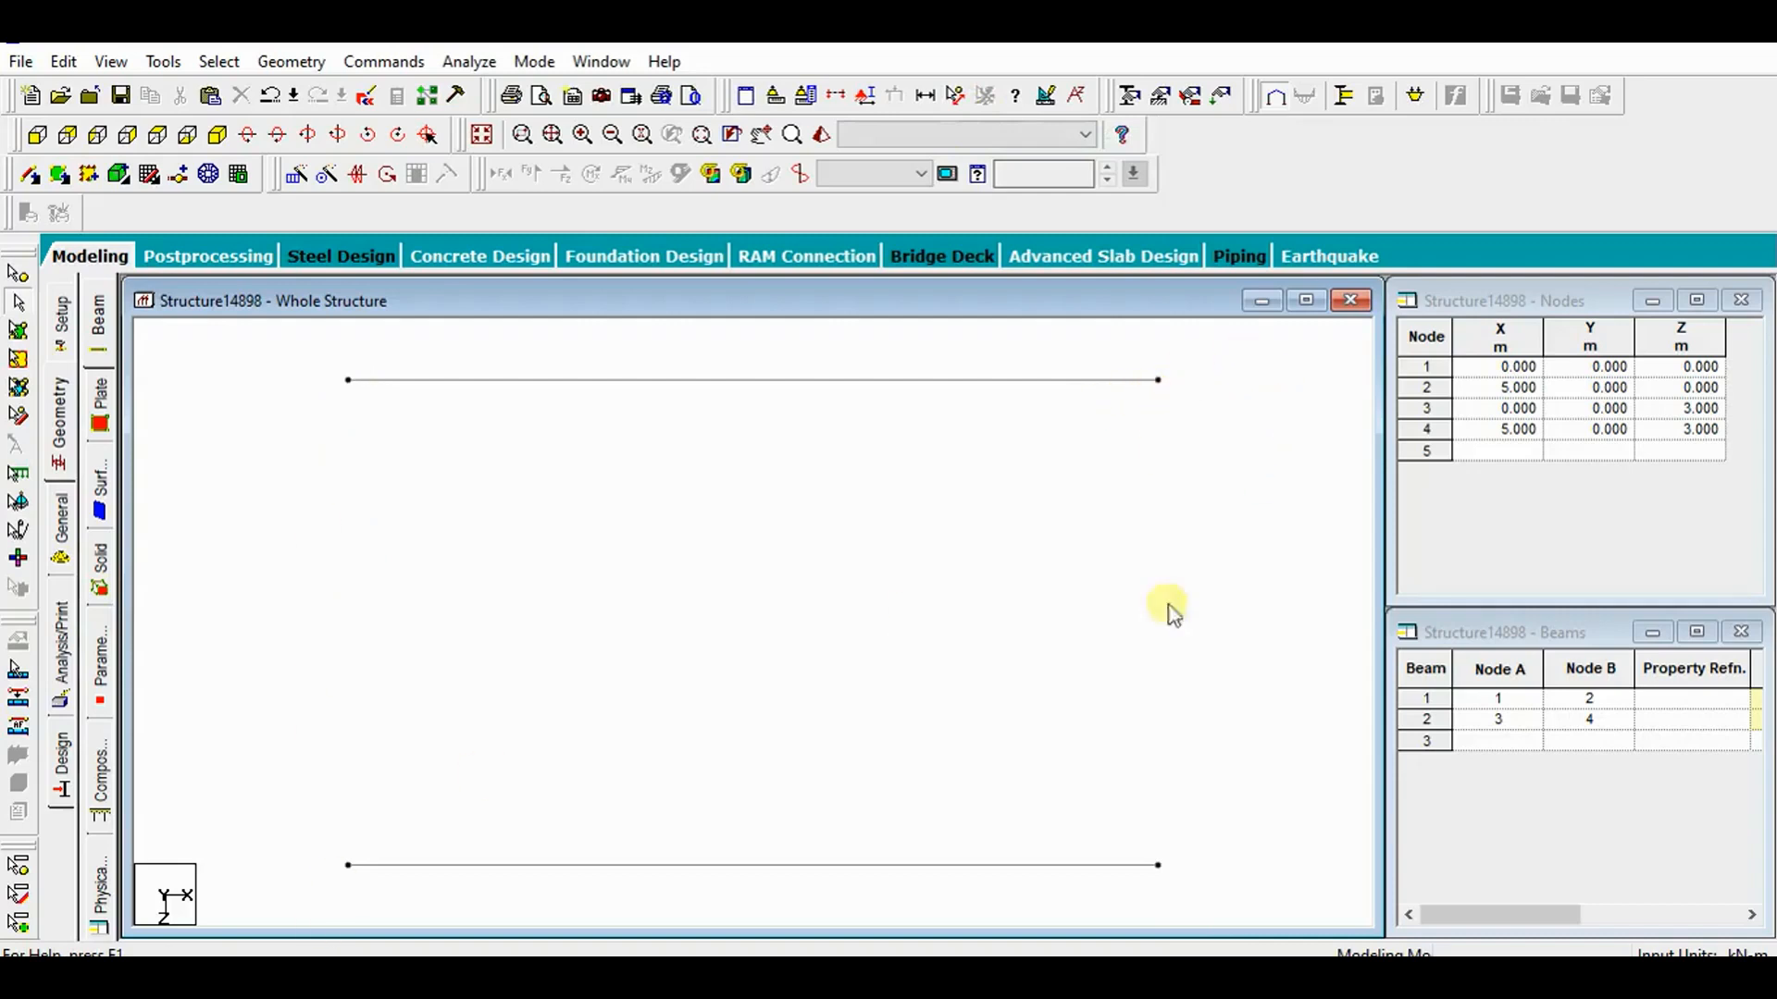
Add two beams joining the parallel beams' end nodes at X 0 and X 5 m to close the rectangle.
{"action": "left_click", "coordinate": [30, 176]}
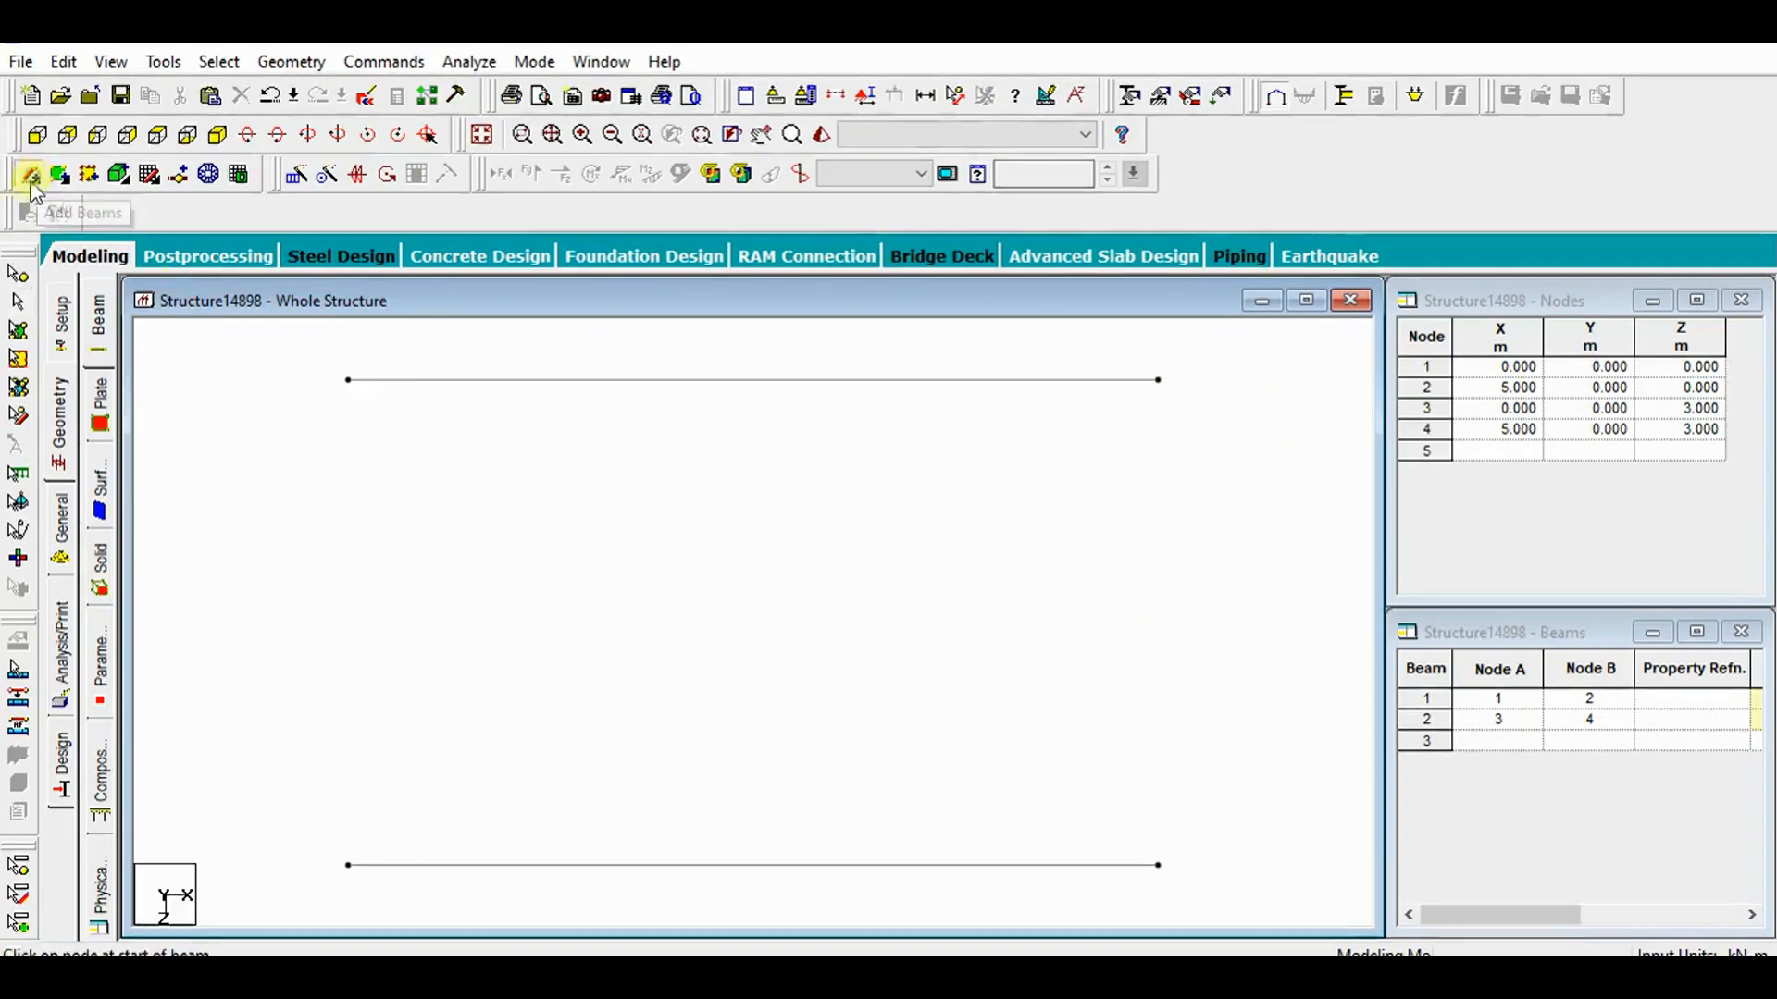
{"action": "mouse_move", "coordinate": [348, 379]}
{"action": "left_mouse_down"}
{"action": "mouse_move", "coordinate": [351, 883]}
{"action": "mouse_move", "coordinate": [348, 865]}
{"action": "left_mouse_up"}
{"action": "mouse_move", "coordinate": [1144, 530]}
{"action": "left_mouse_down"}
{"action": "mouse_move", "coordinate": [1142, 845]}
{"action": "mouse_move", "coordinate": [1158, 865]}
{"action": "left_mouse_up"}
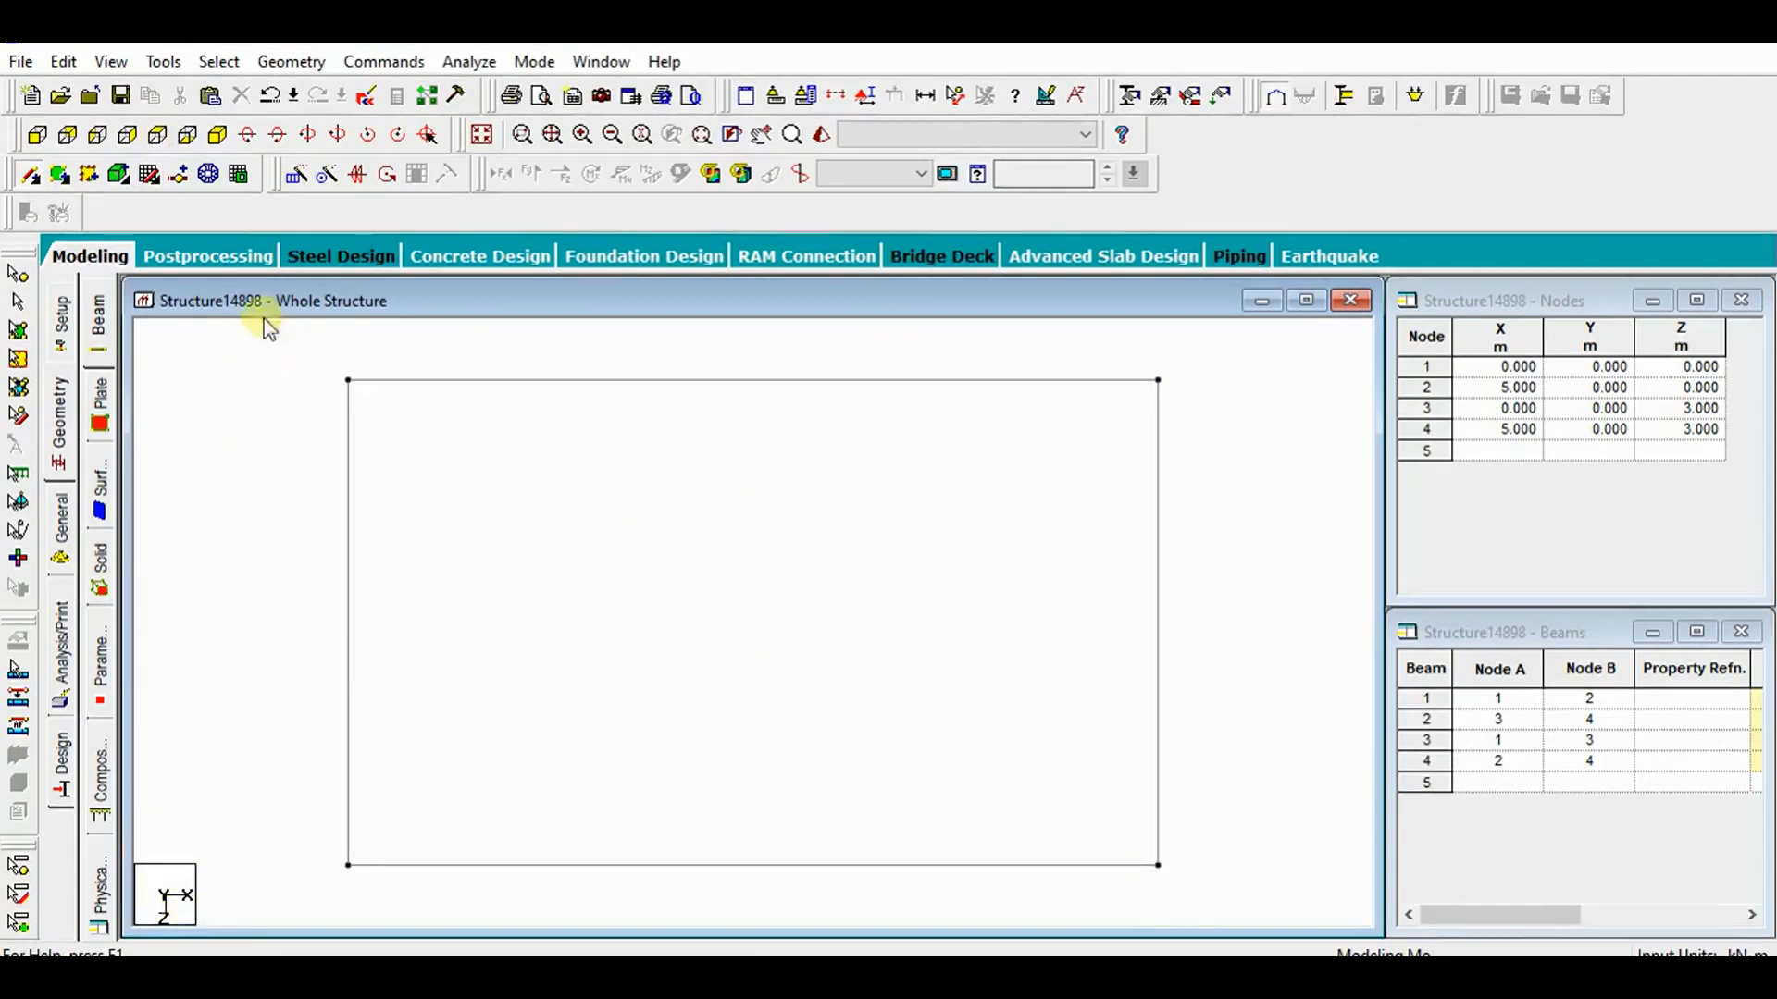
Switch to the isometric view and add a 4-noded plate through the four corner nodes of the beam rectangle.
{"action": "left_click", "coordinate": [209, 174]}
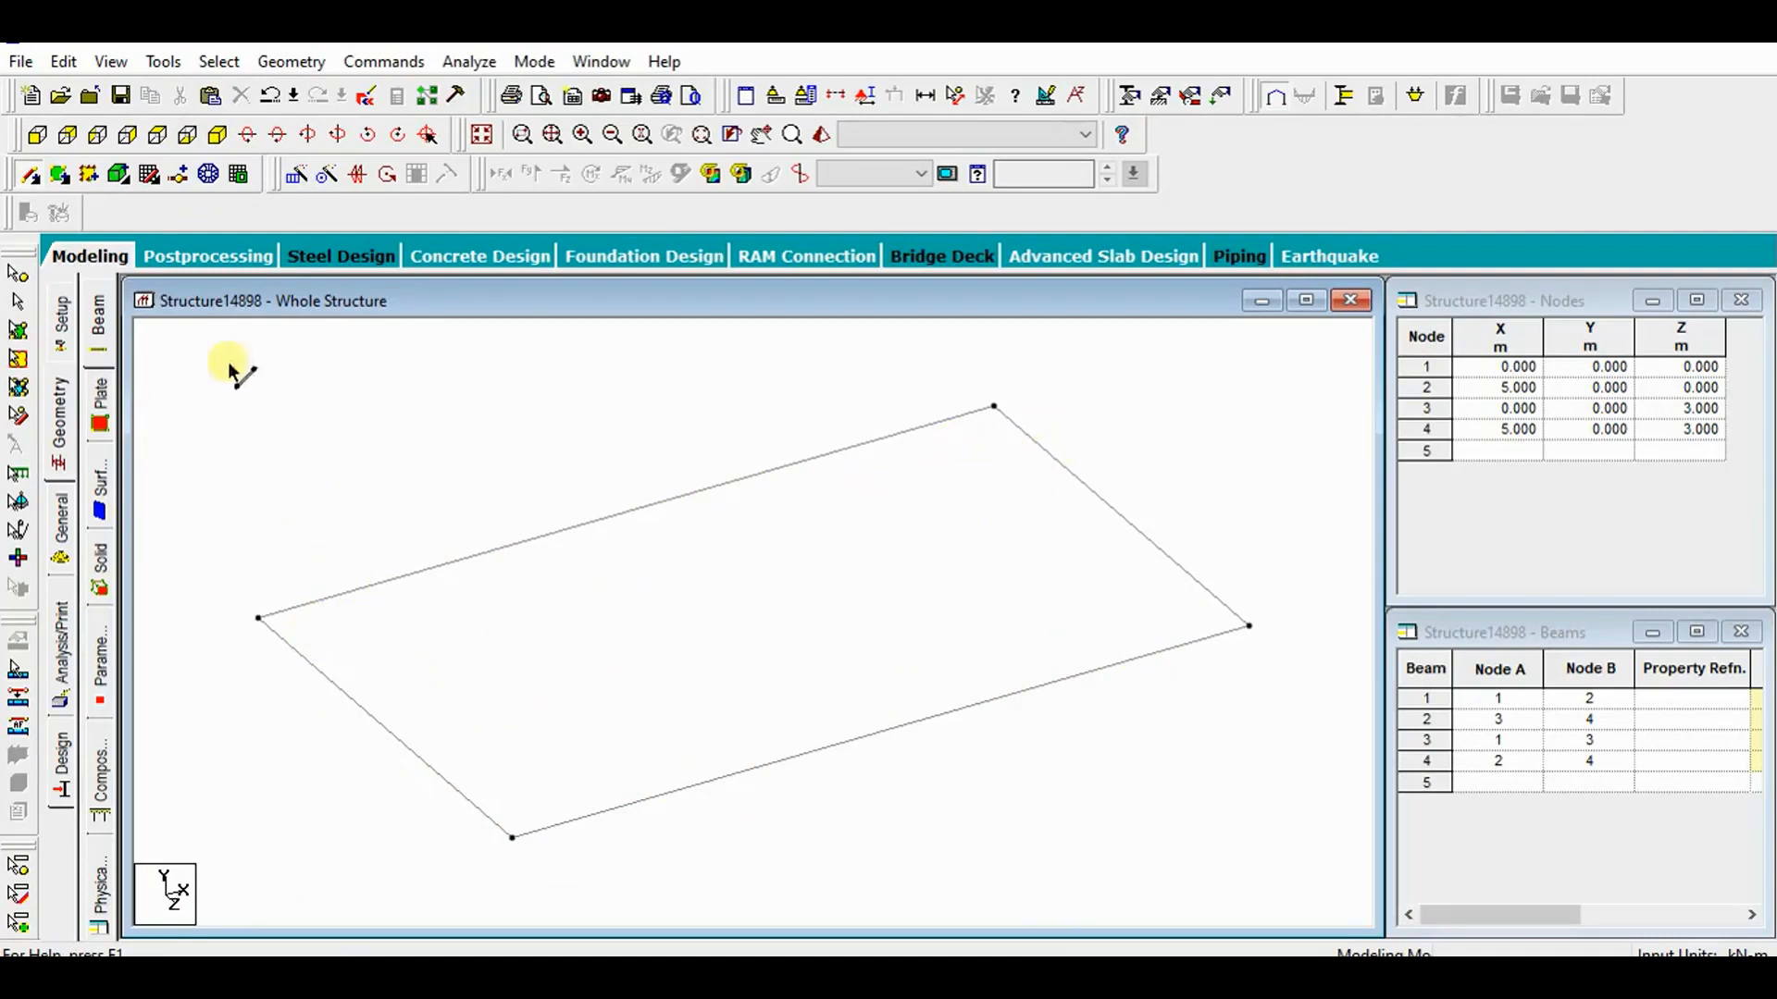
{"action": "left_click", "coordinate": [58, 175]}
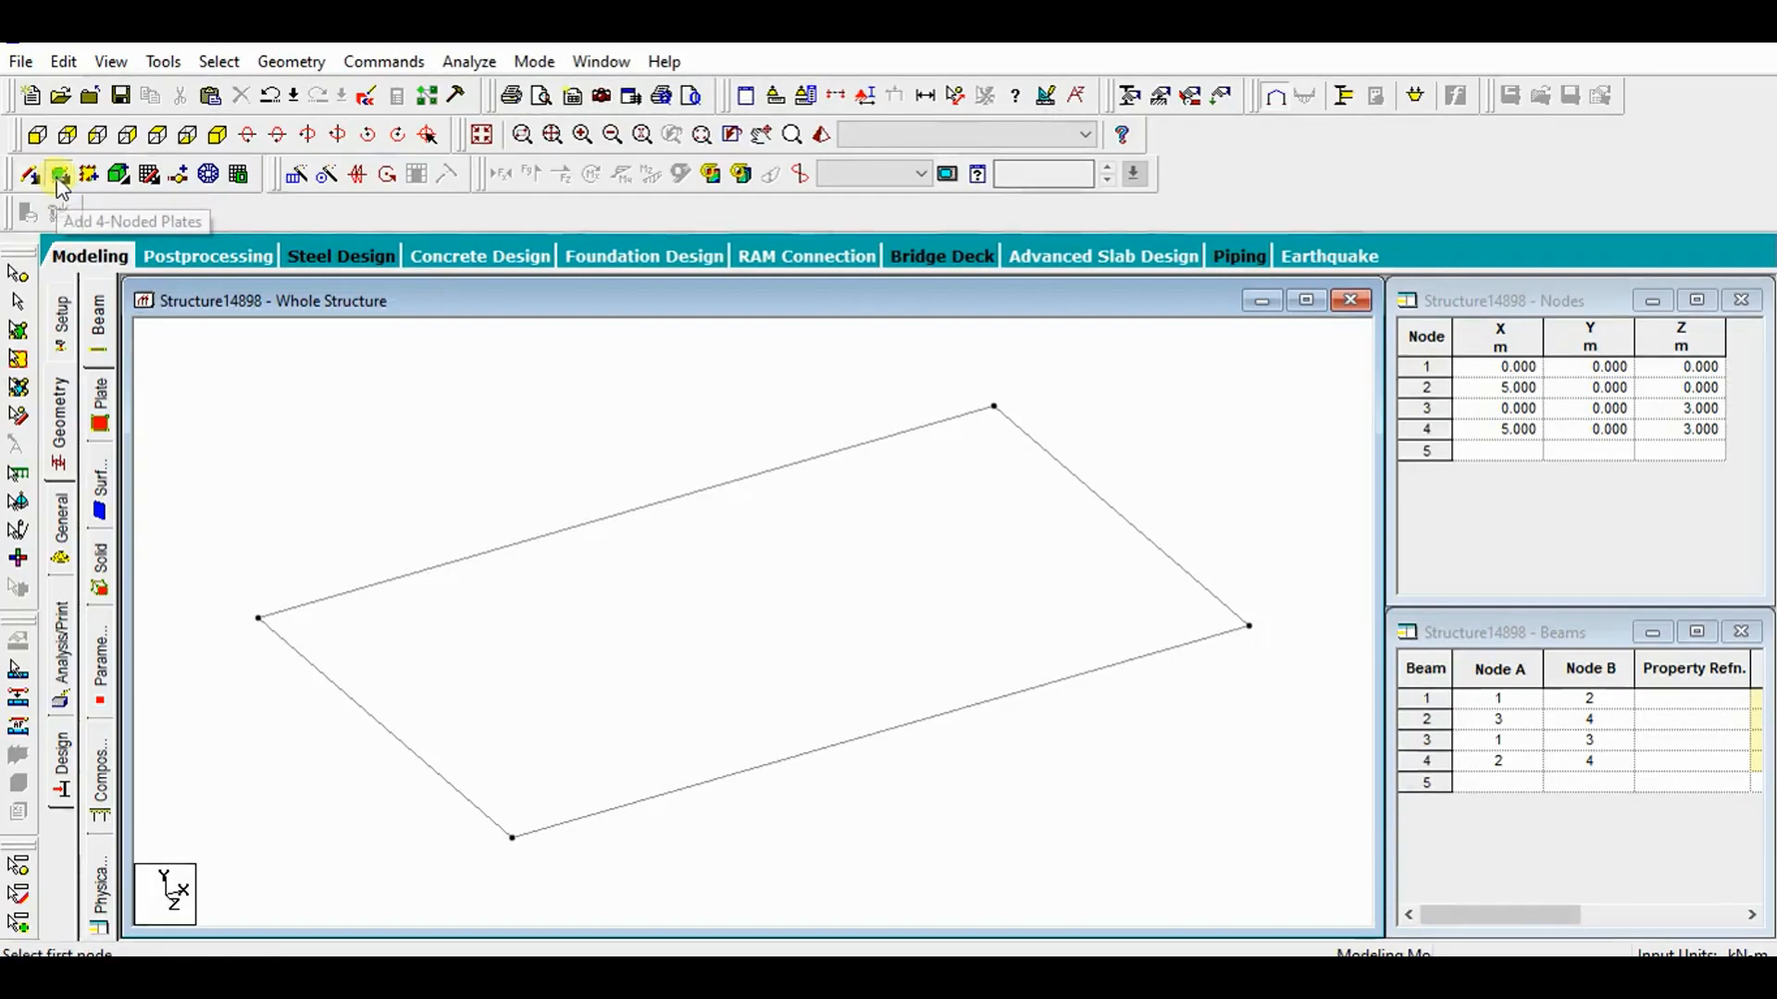
{"action": "left_click", "coordinate": [259, 619]}
{"action": "left_click", "coordinate": [993, 408]}
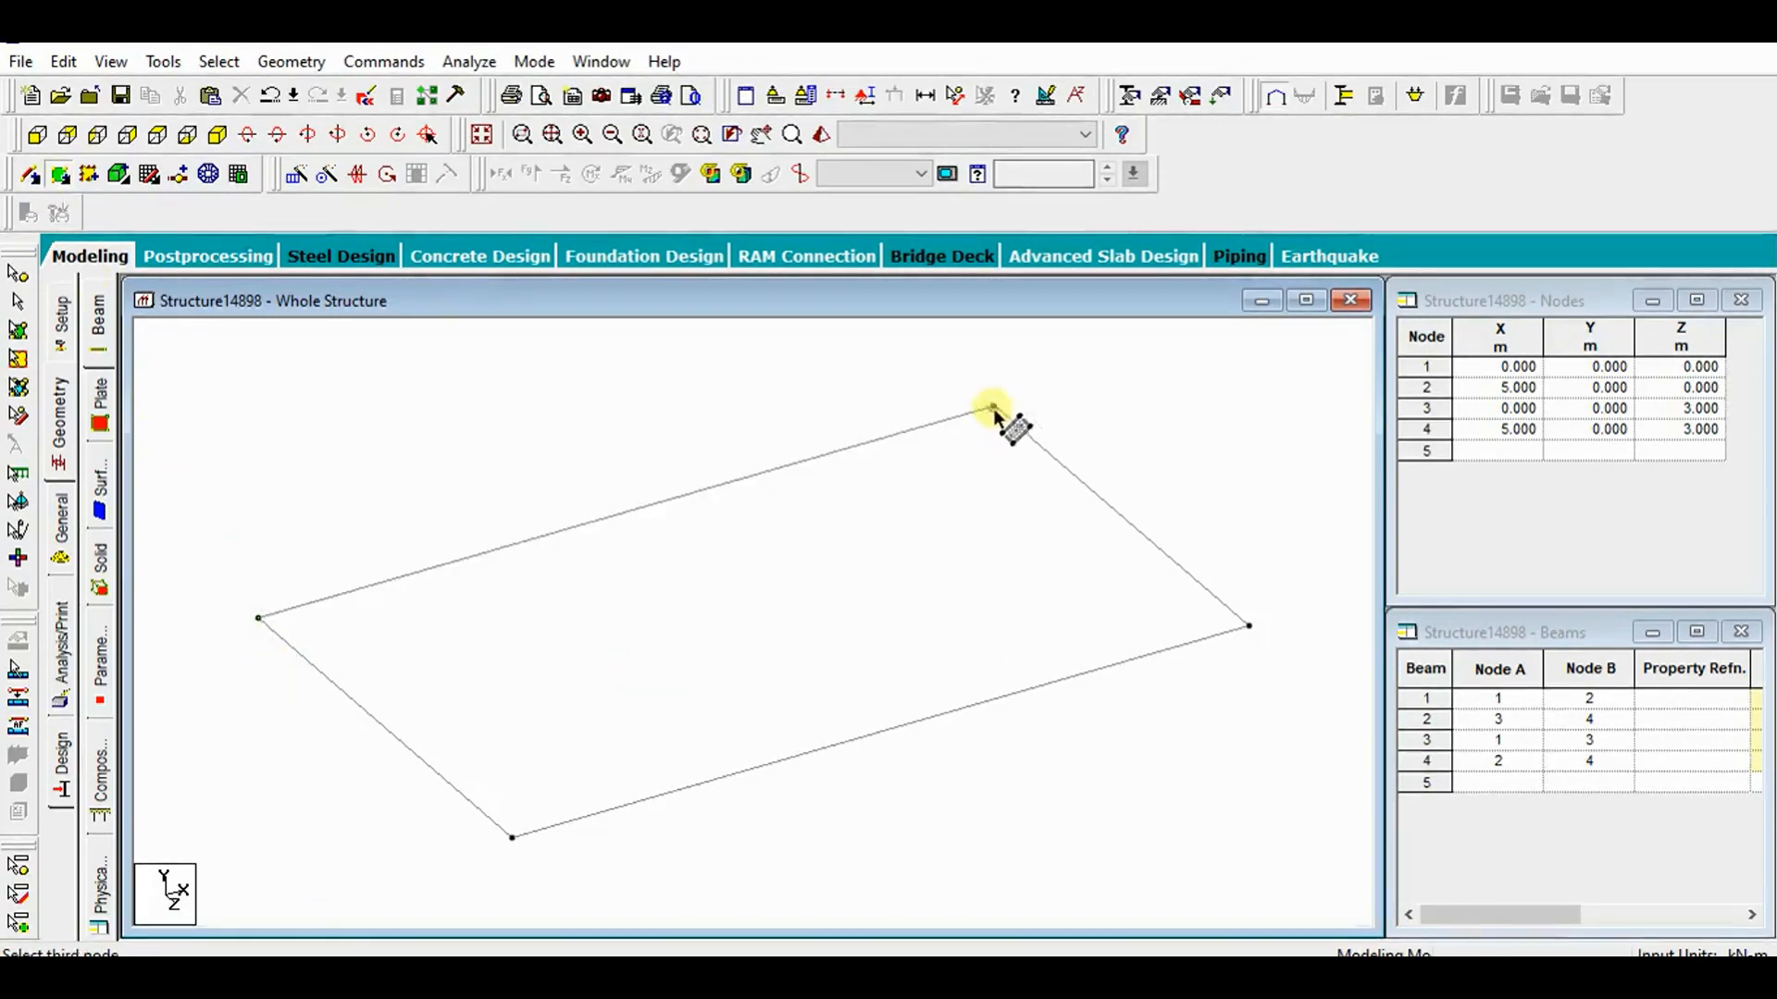
{"action": "left_click", "coordinate": [1249, 627]}
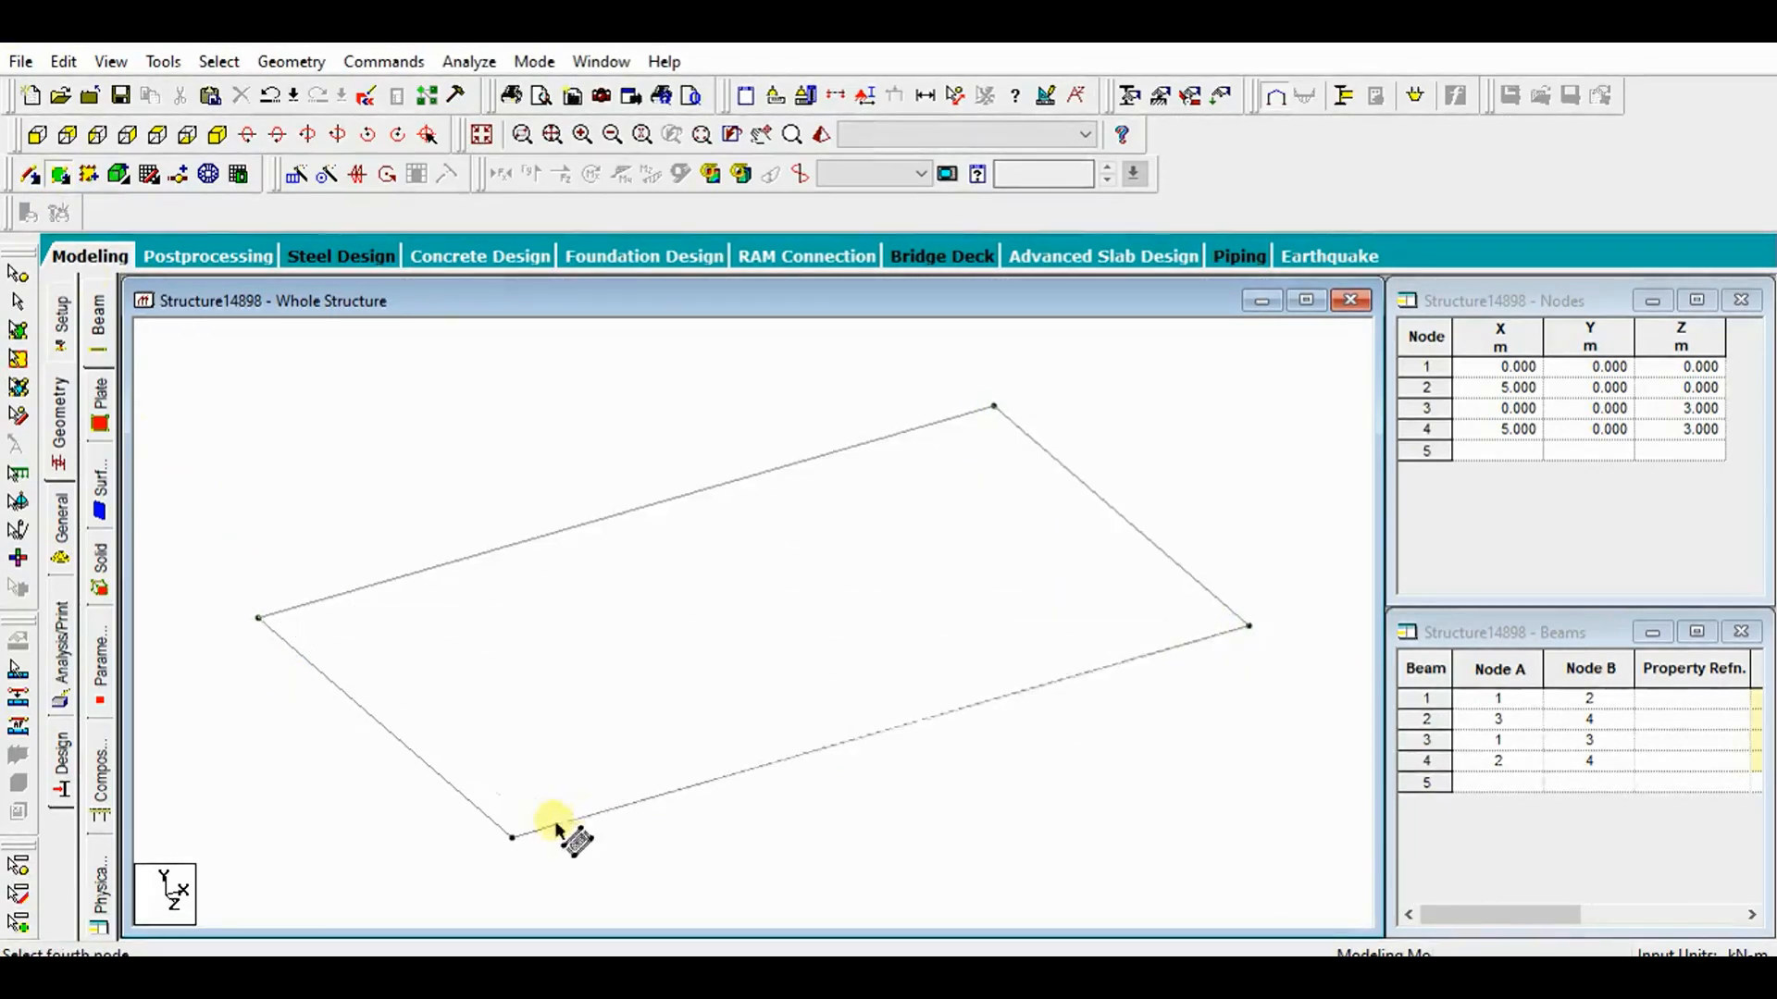
{"action": "left_click", "coordinate": [514, 837]}
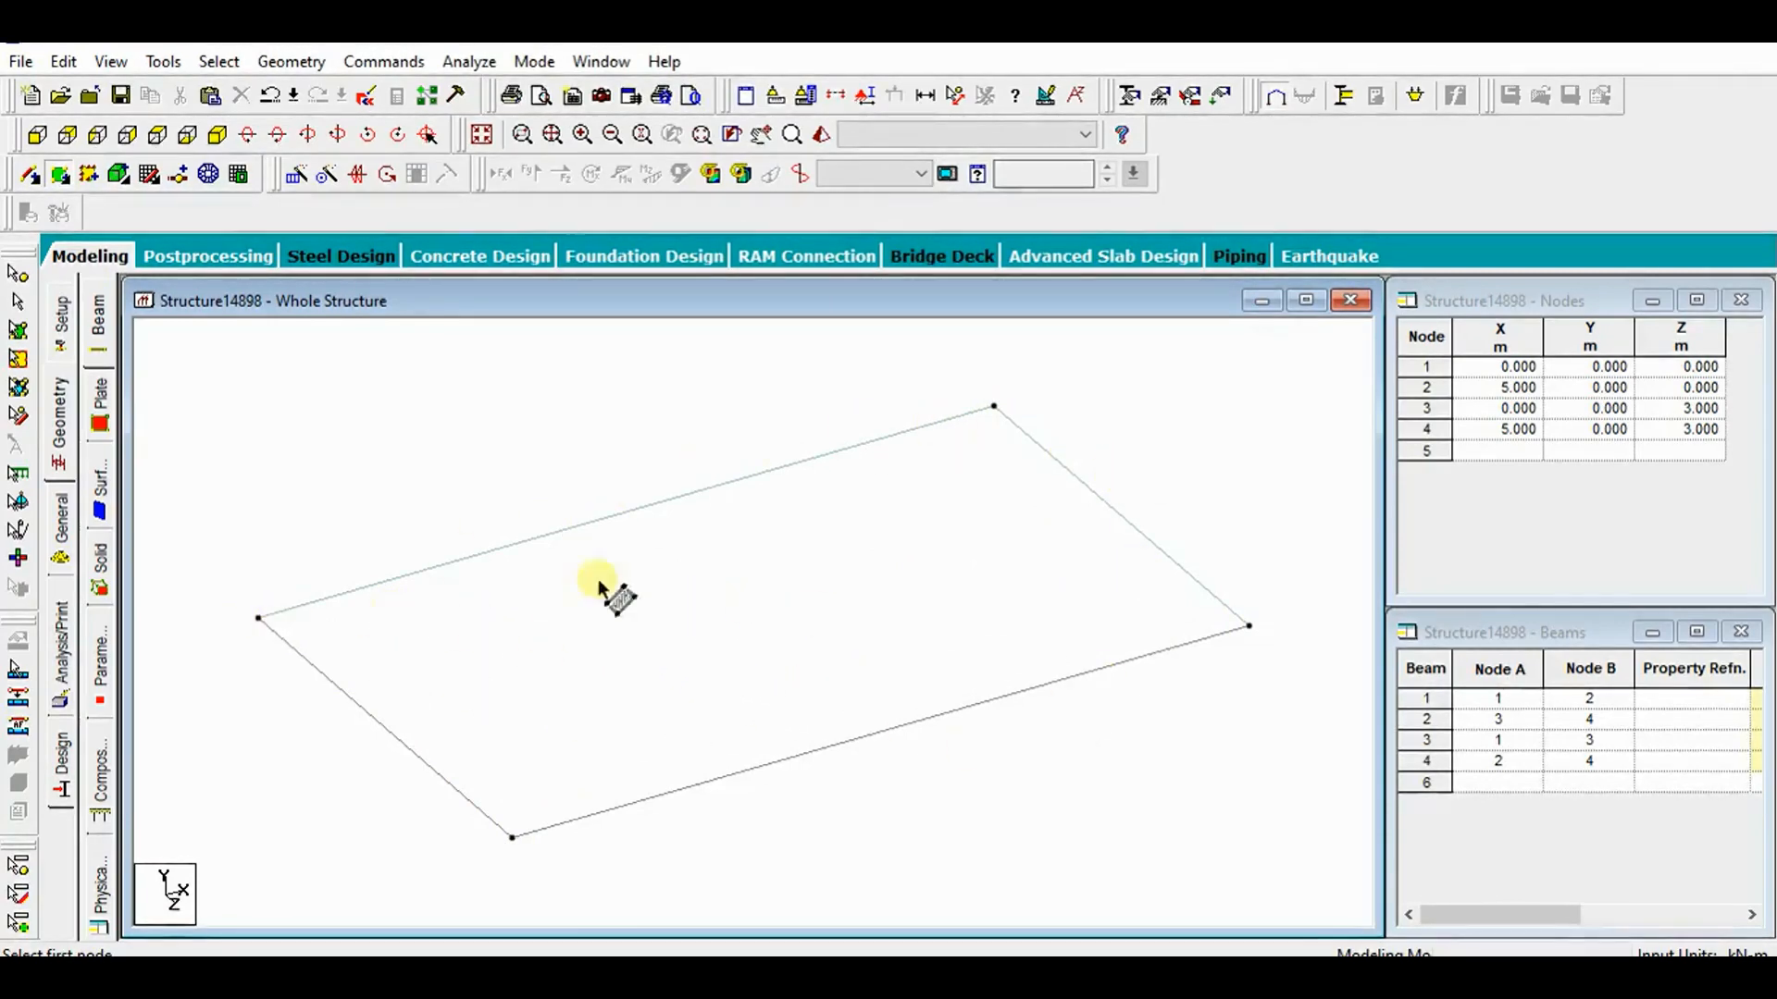
Select the plate inside the beam rectangle with the Plates Cursor, clearing the selection at the end.
{"action": "left_click", "coordinate": [19, 334]}
{"action": "left_click", "coordinate": [734, 643]}
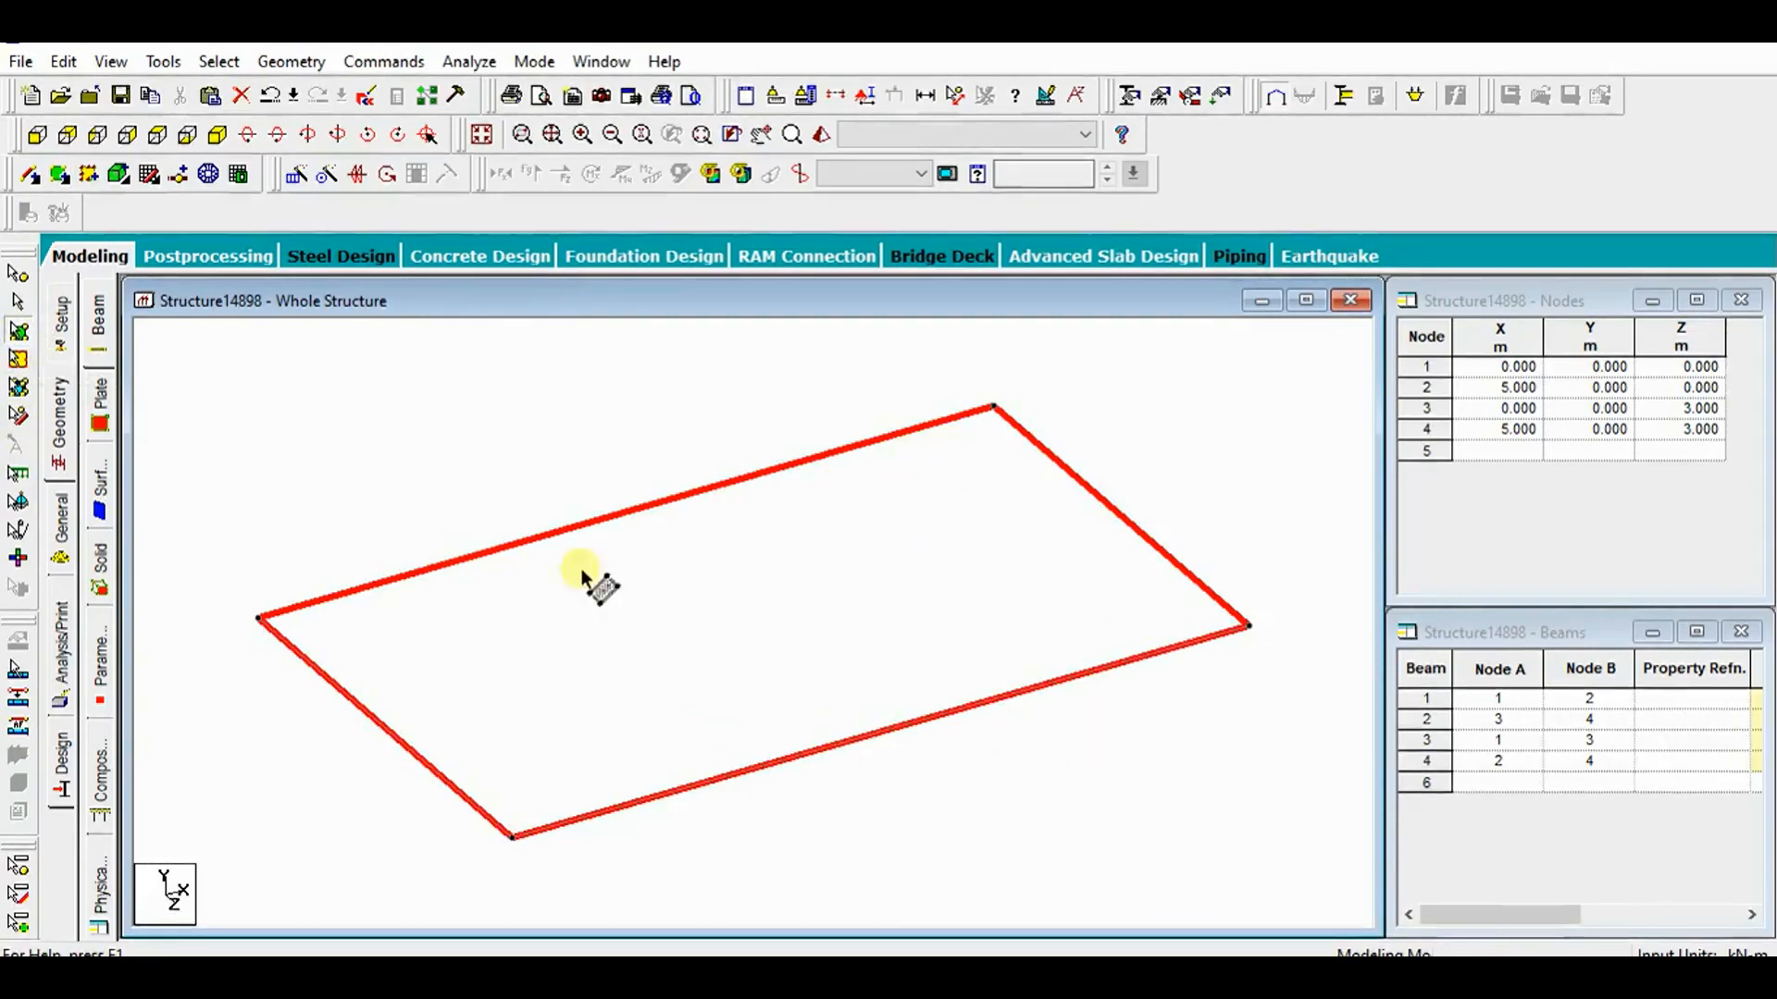
{"action": "left_click", "coordinate": [632, 392]}
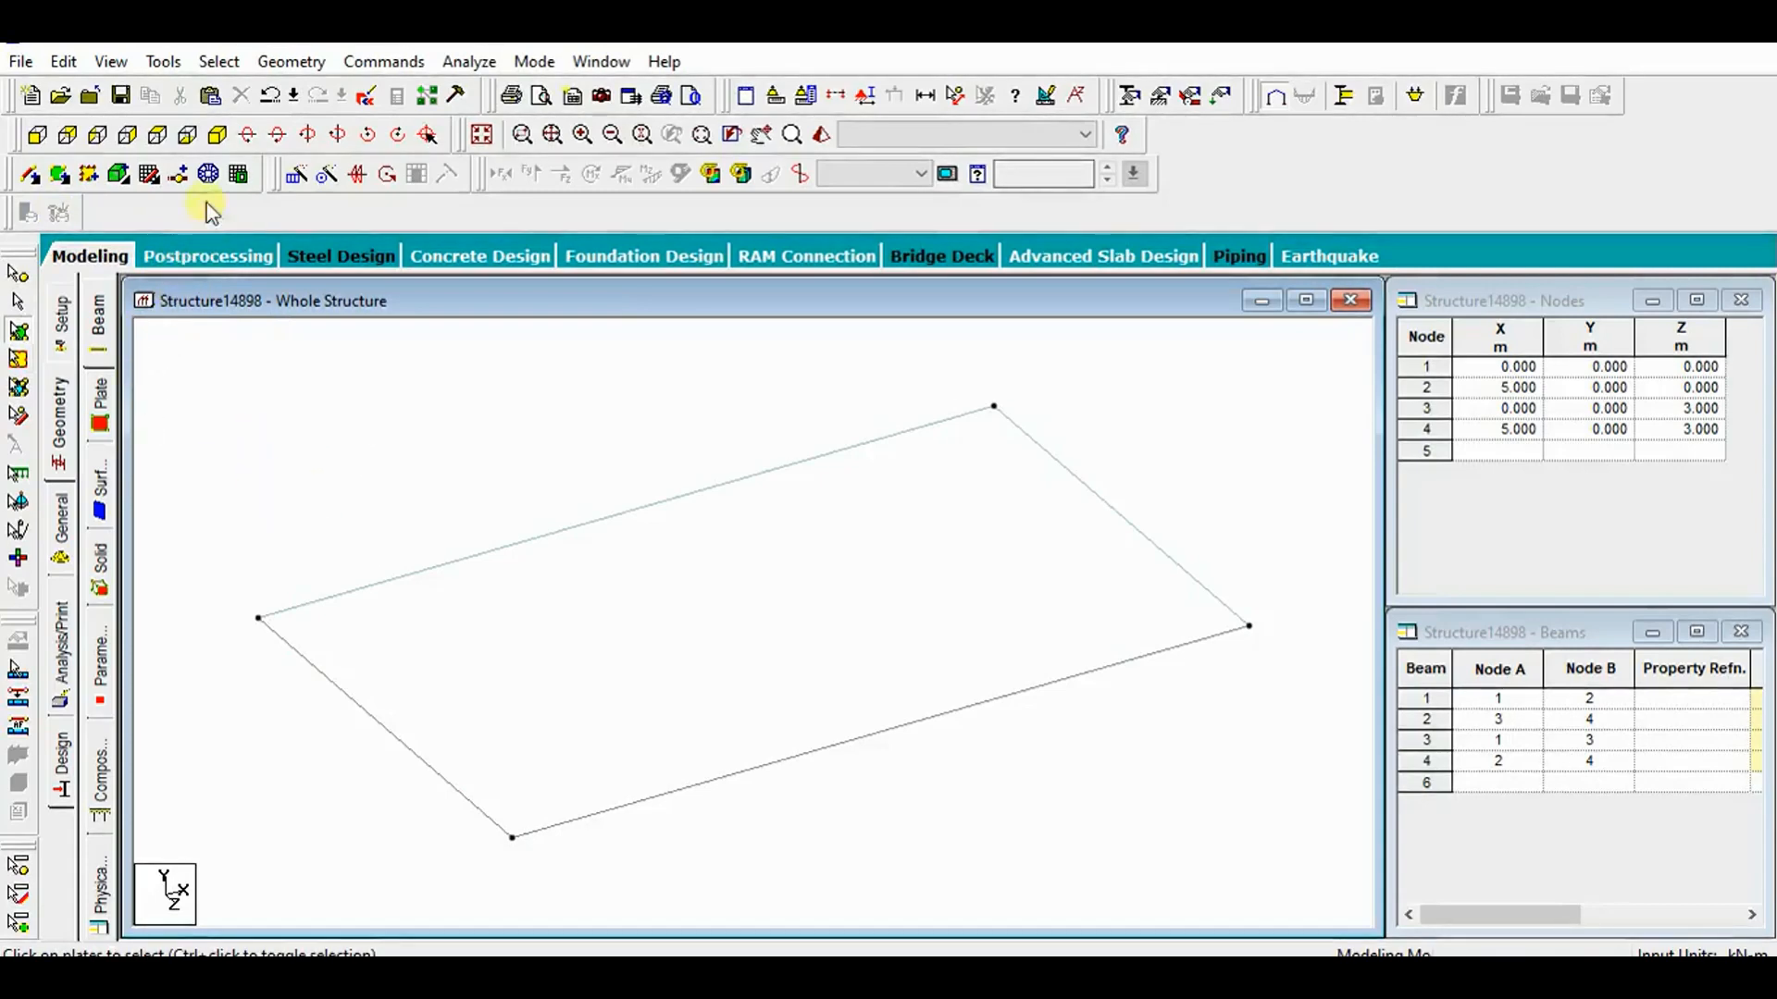
Show the beam rectangle in the top view, looking down the Y axis.
{"action": "left_click", "coordinate": [159, 135]}
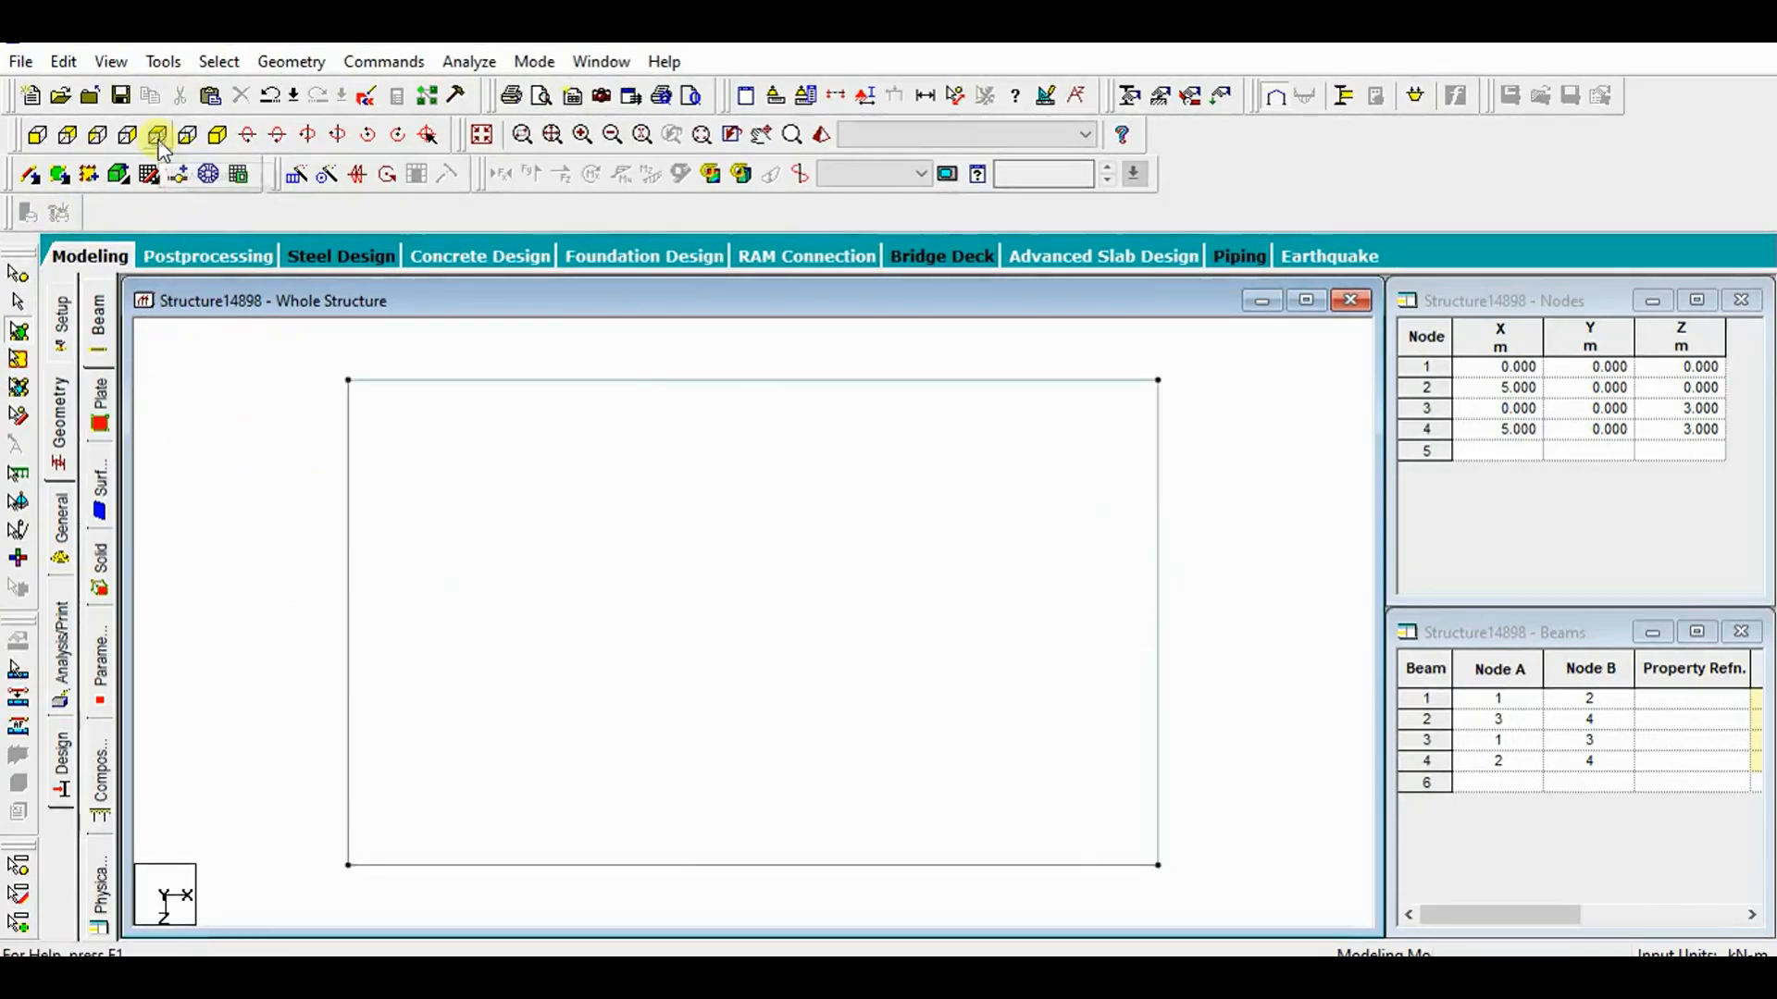
{"action": "scroll", "coordinate": [509, 491], "scroll_direction": "down", "scroll_amount": 2}
{"action": "scroll", "coordinate": [793, 647], "scroll_direction": "down", "scroll_amount": 2}
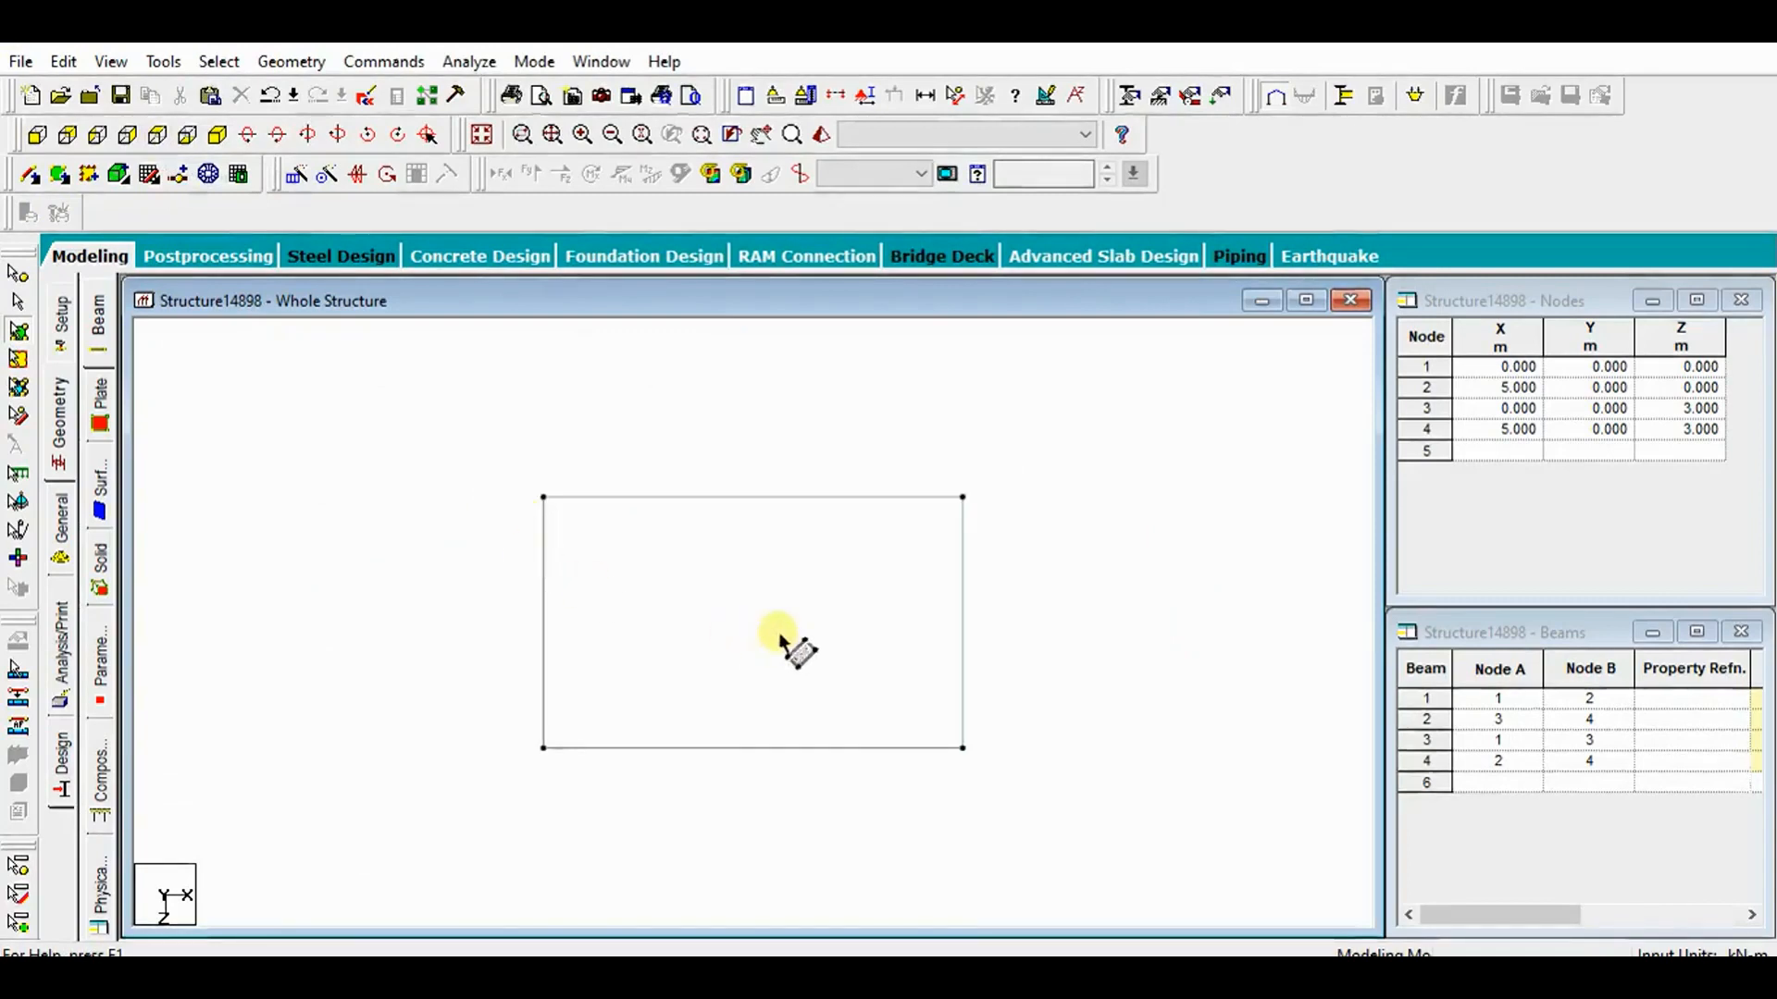
{"action": "scroll", "coordinate": [786, 619], "scroll_direction": "up", "scroll_amount": 2}
{"action": "middle_click_drag", "start_coordinate": [785, 619], "coordinate": [639, 583]}
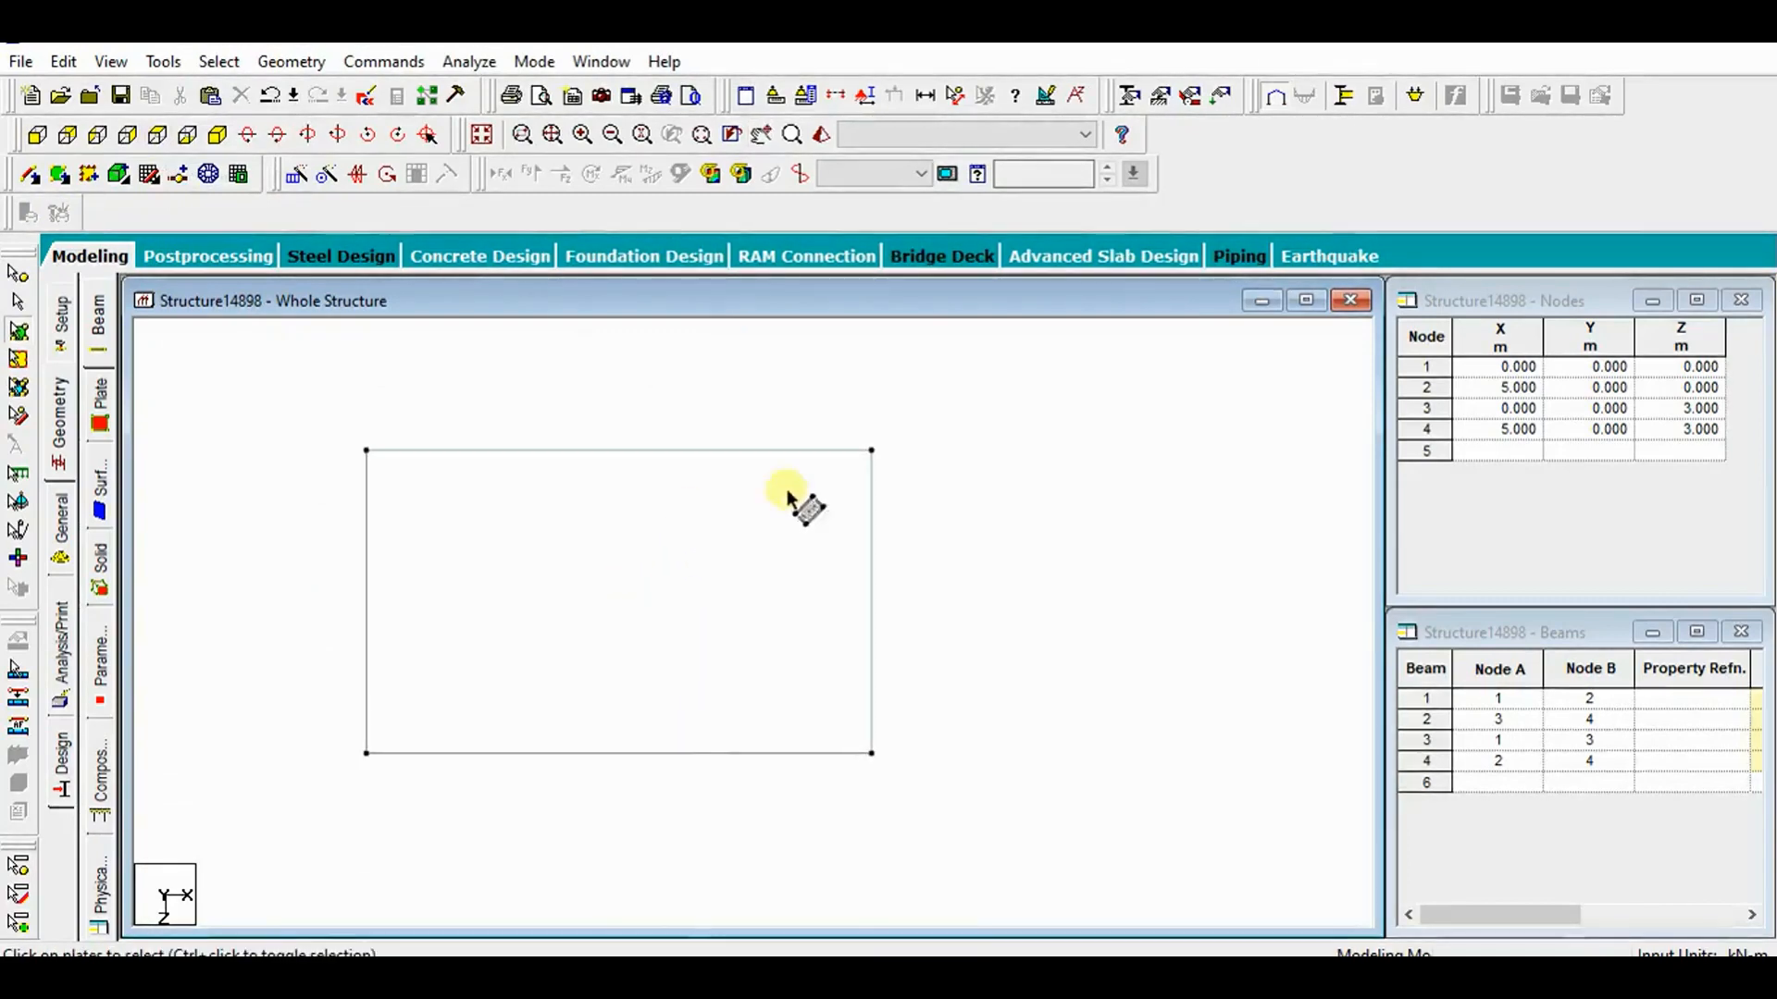
{"action": "middle_click_drag", "start_coordinate": [753, 634], "coordinate": [845, 635]}
{"action": "scroll", "coordinate": [713, 584], "scroll_direction": "down", "scroll_amount": 2}
{"action": "scroll", "coordinate": [713, 585], "scroll_direction": "up", "scroll_amount": 2}
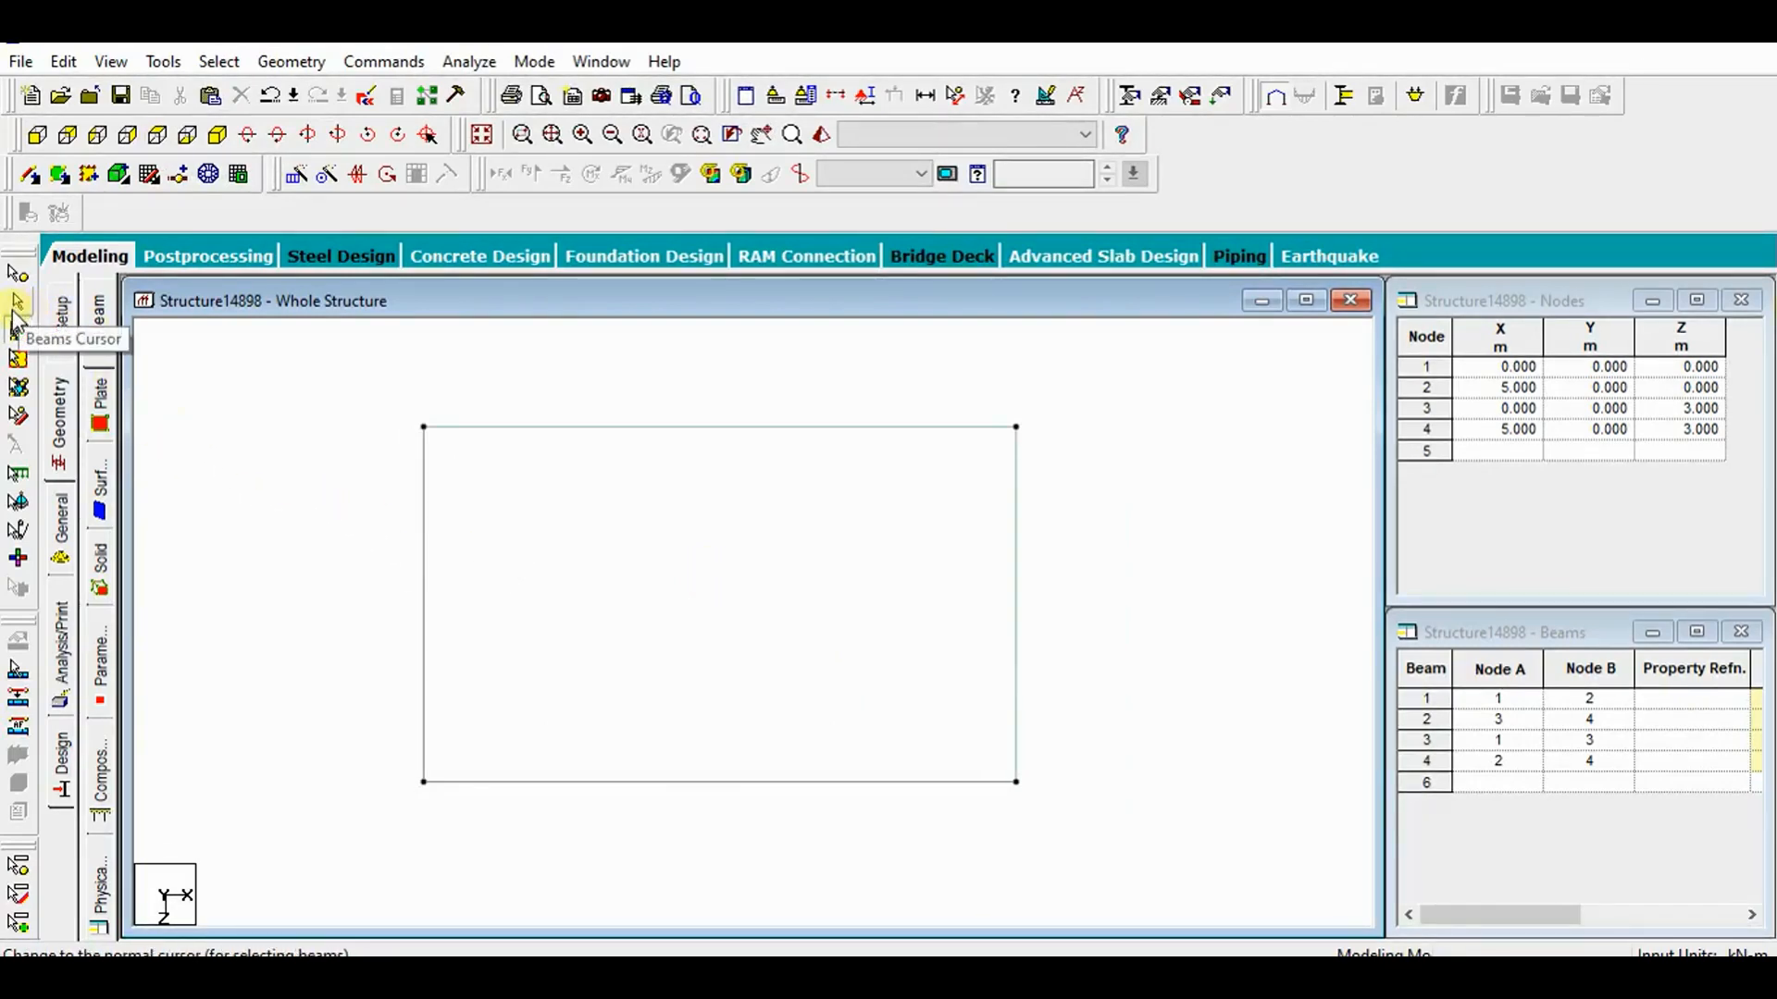
Select all four beams together with the Beams Cursor, then only the beam at X 5 m, clearing each selection.
{"action": "scroll", "coordinate": [178, 567], "scroll_direction": "down", "scroll_amount": 1}
{"action": "middle_click_drag", "start_coordinate": [754, 607], "coordinate": [601, 581]}
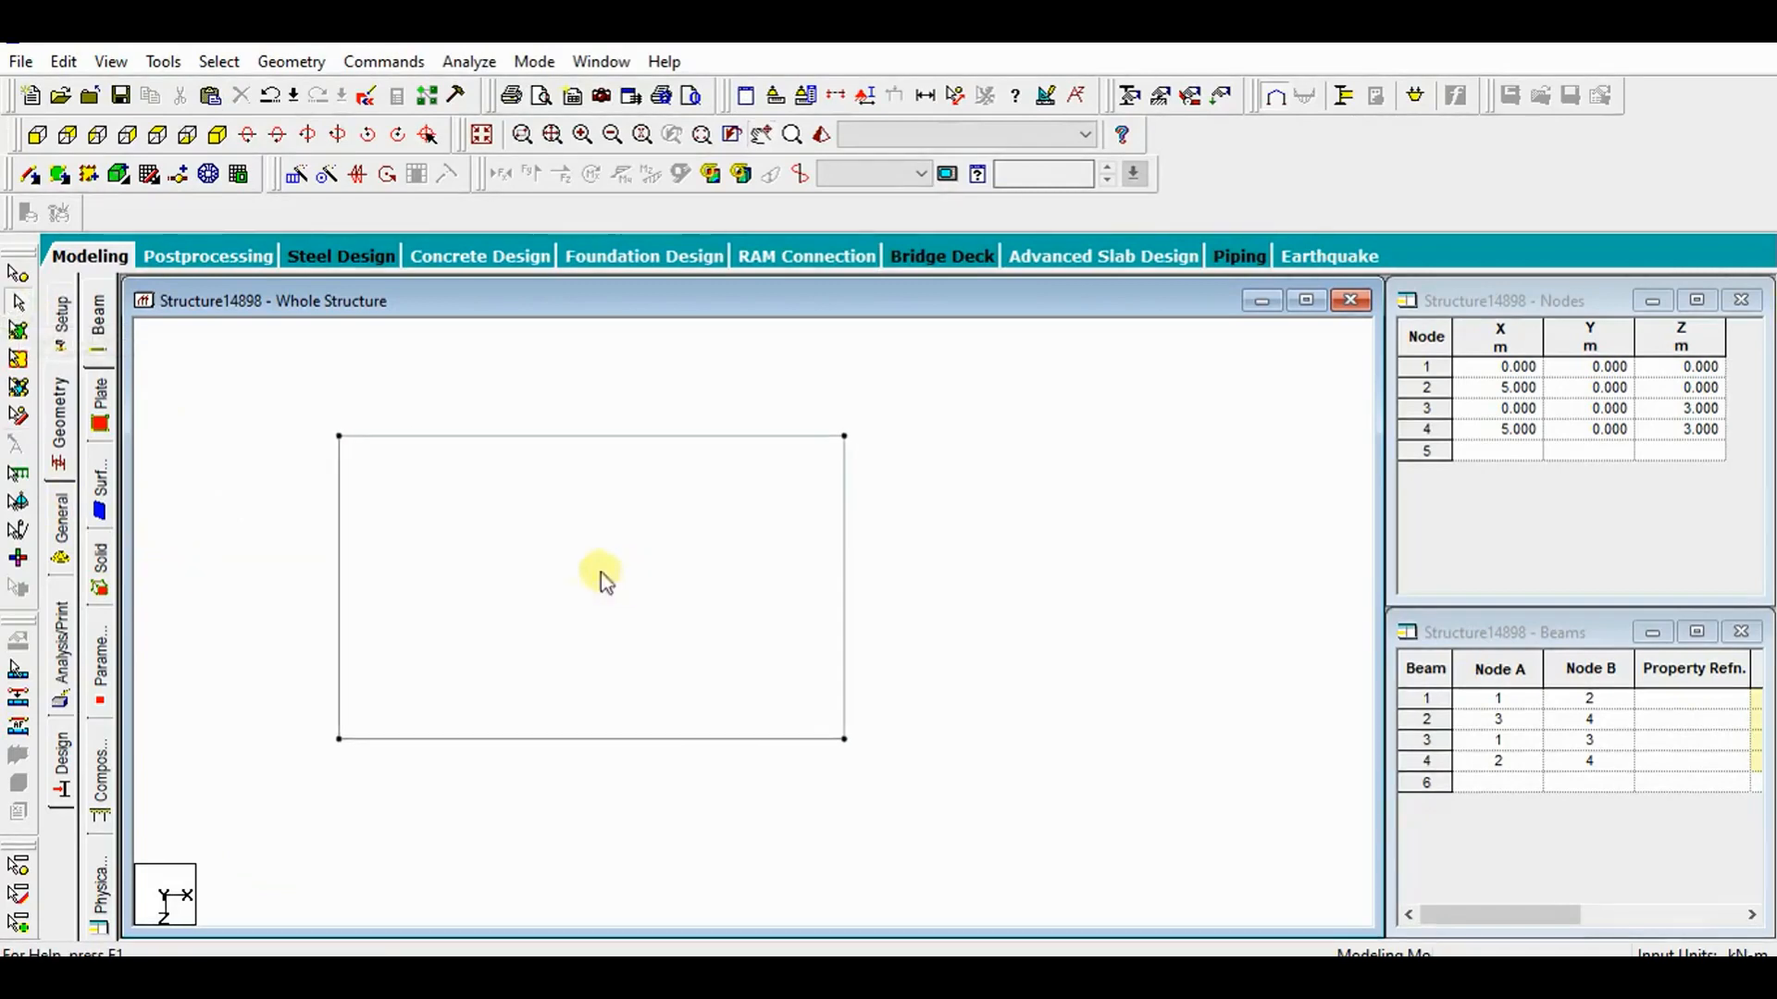
{"action": "left_click_drag", "start_coordinate": [276, 390], "coordinate": [916, 824]}
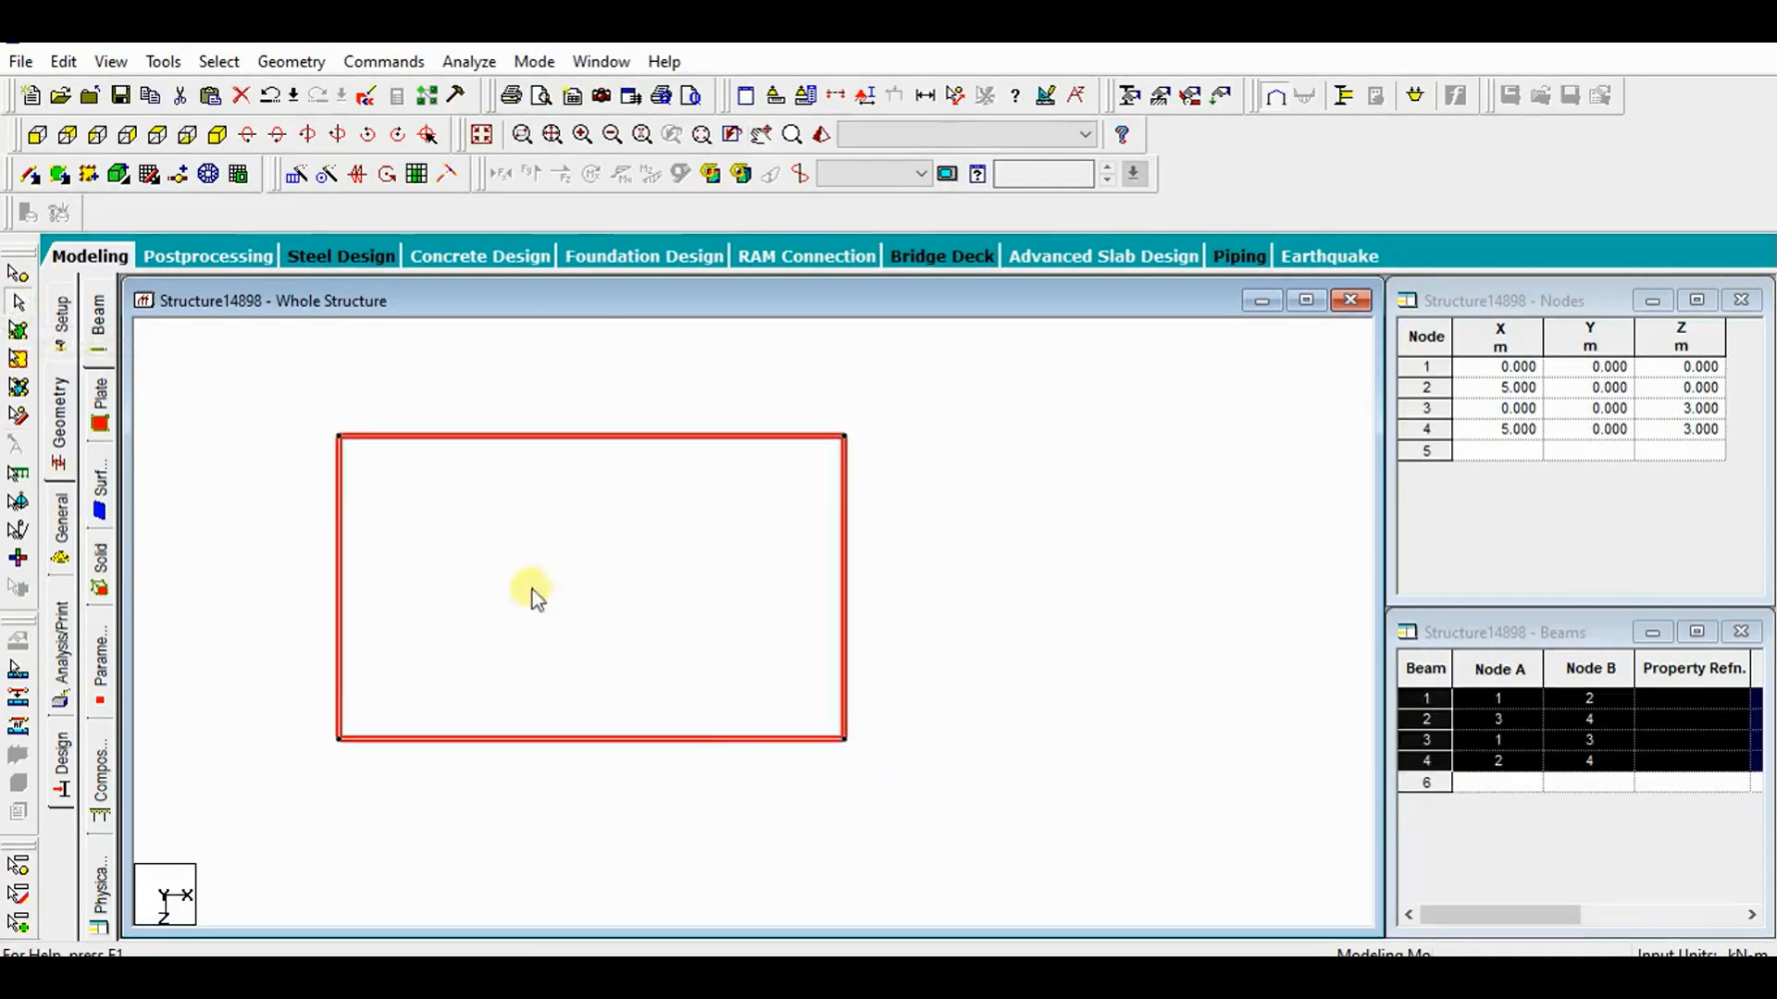
{"action": "left_click", "coordinate": [14, 310]}
{"action": "left_click", "coordinate": [1194, 551]}
{"action": "left_click", "coordinate": [845, 585]}
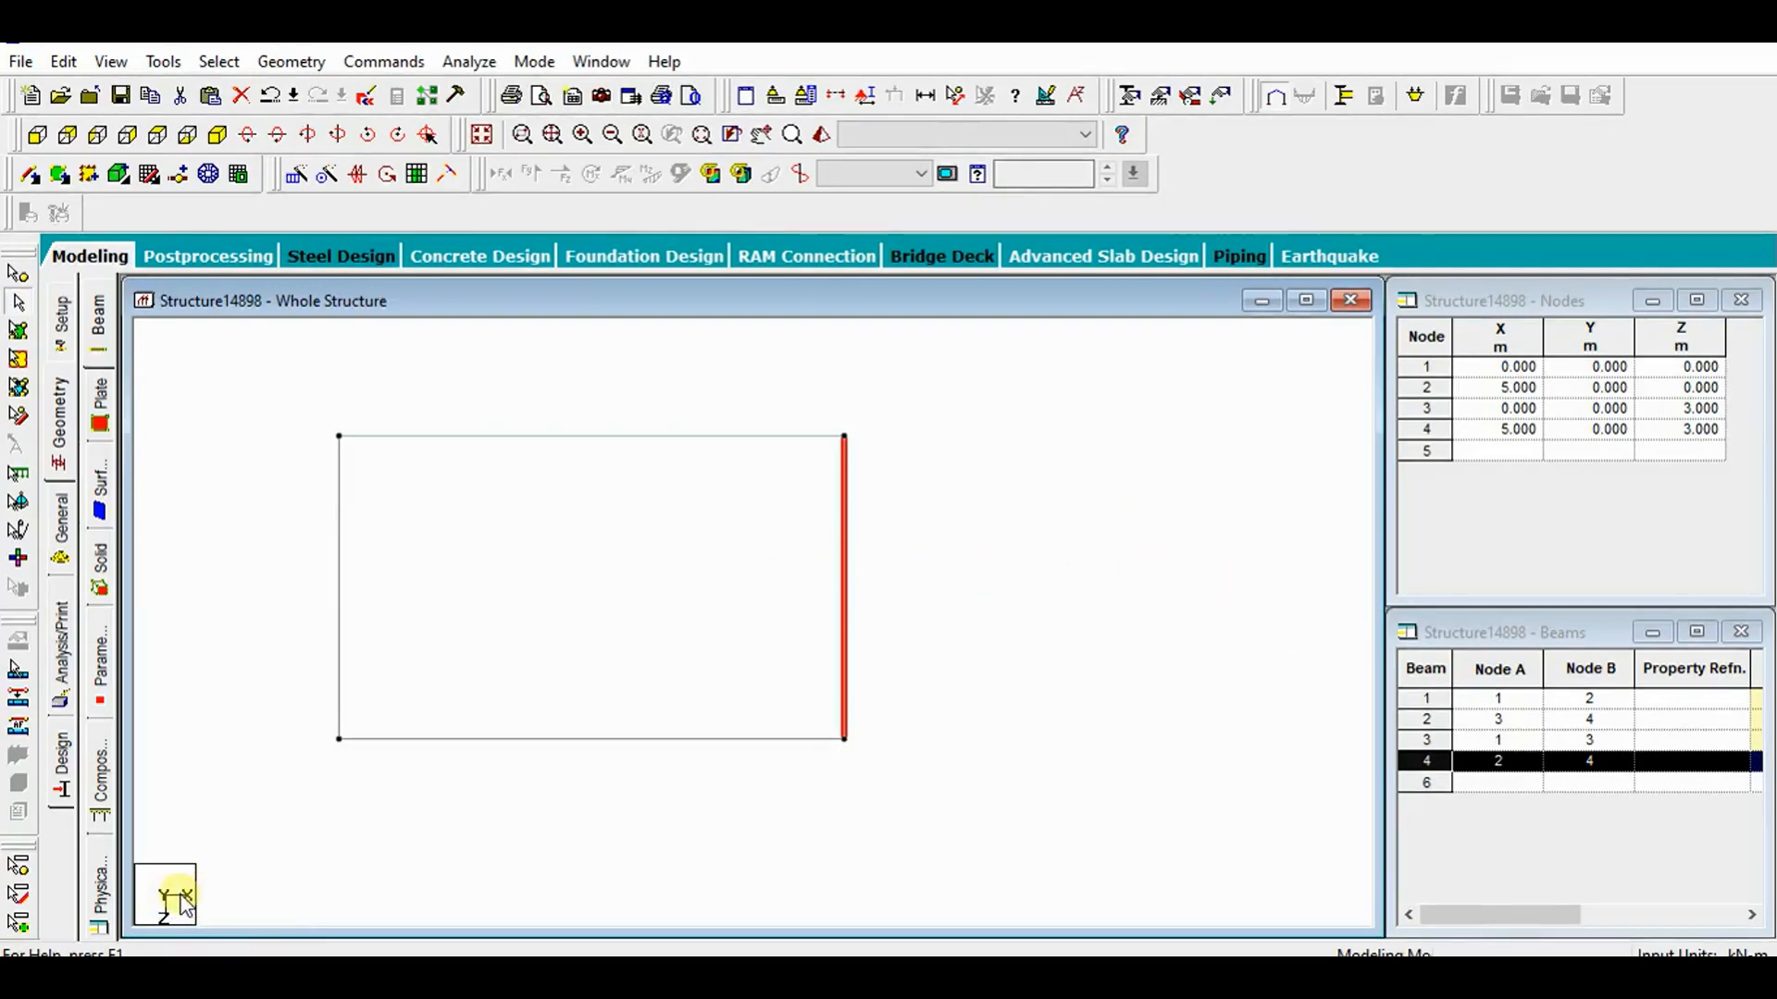
{"action": "left_click", "coordinate": [1043, 708]}
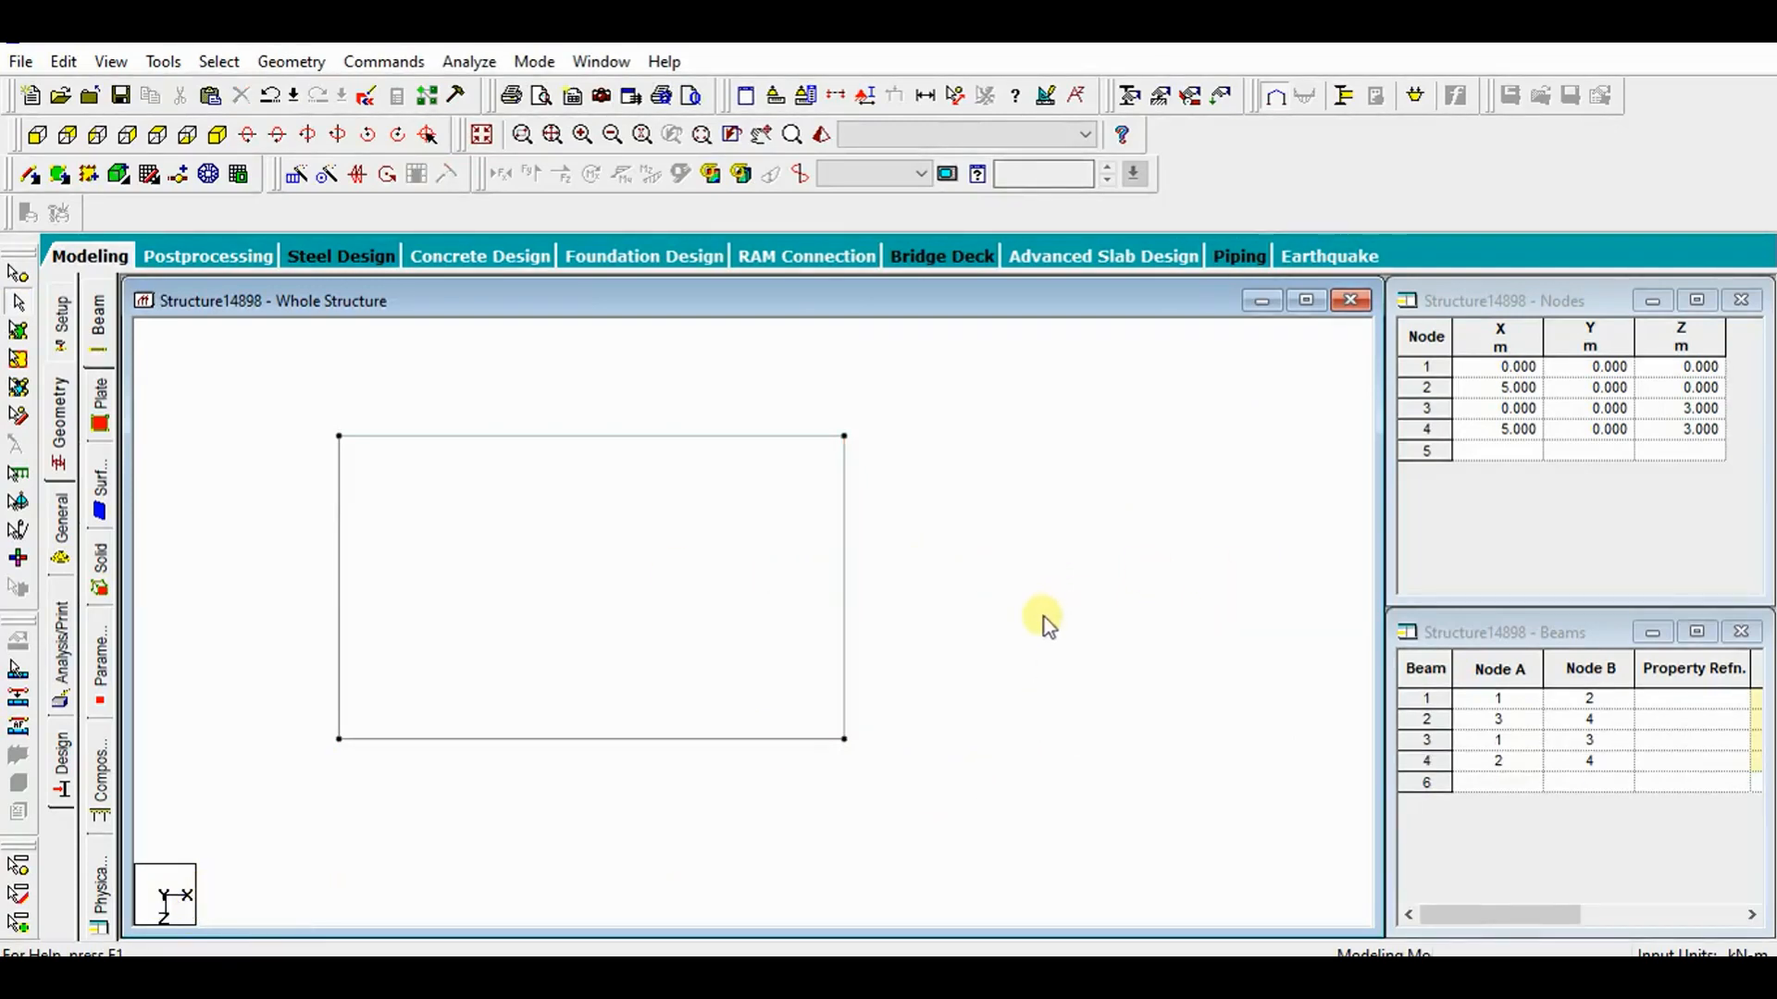
{"action": "left_click", "coordinate": [845, 646]}
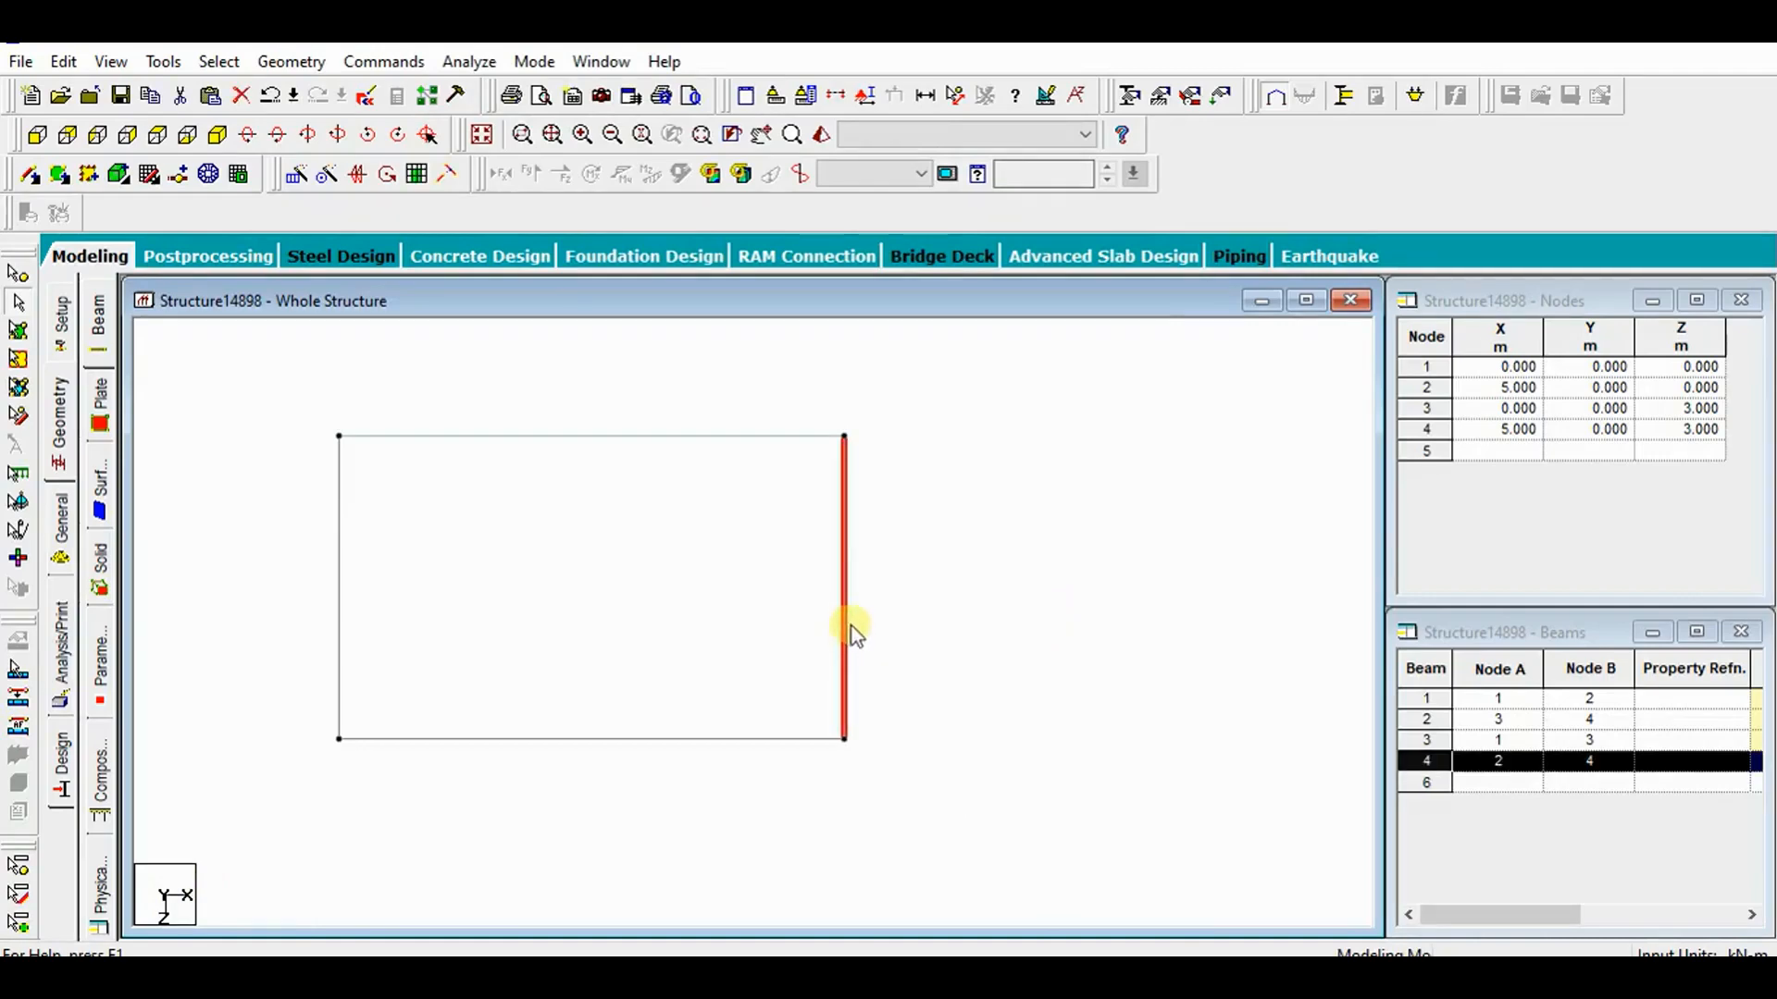
{"action": "right_click", "coordinate": [851, 626]}
{"action": "left_click", "coordinate": [904, 368]}
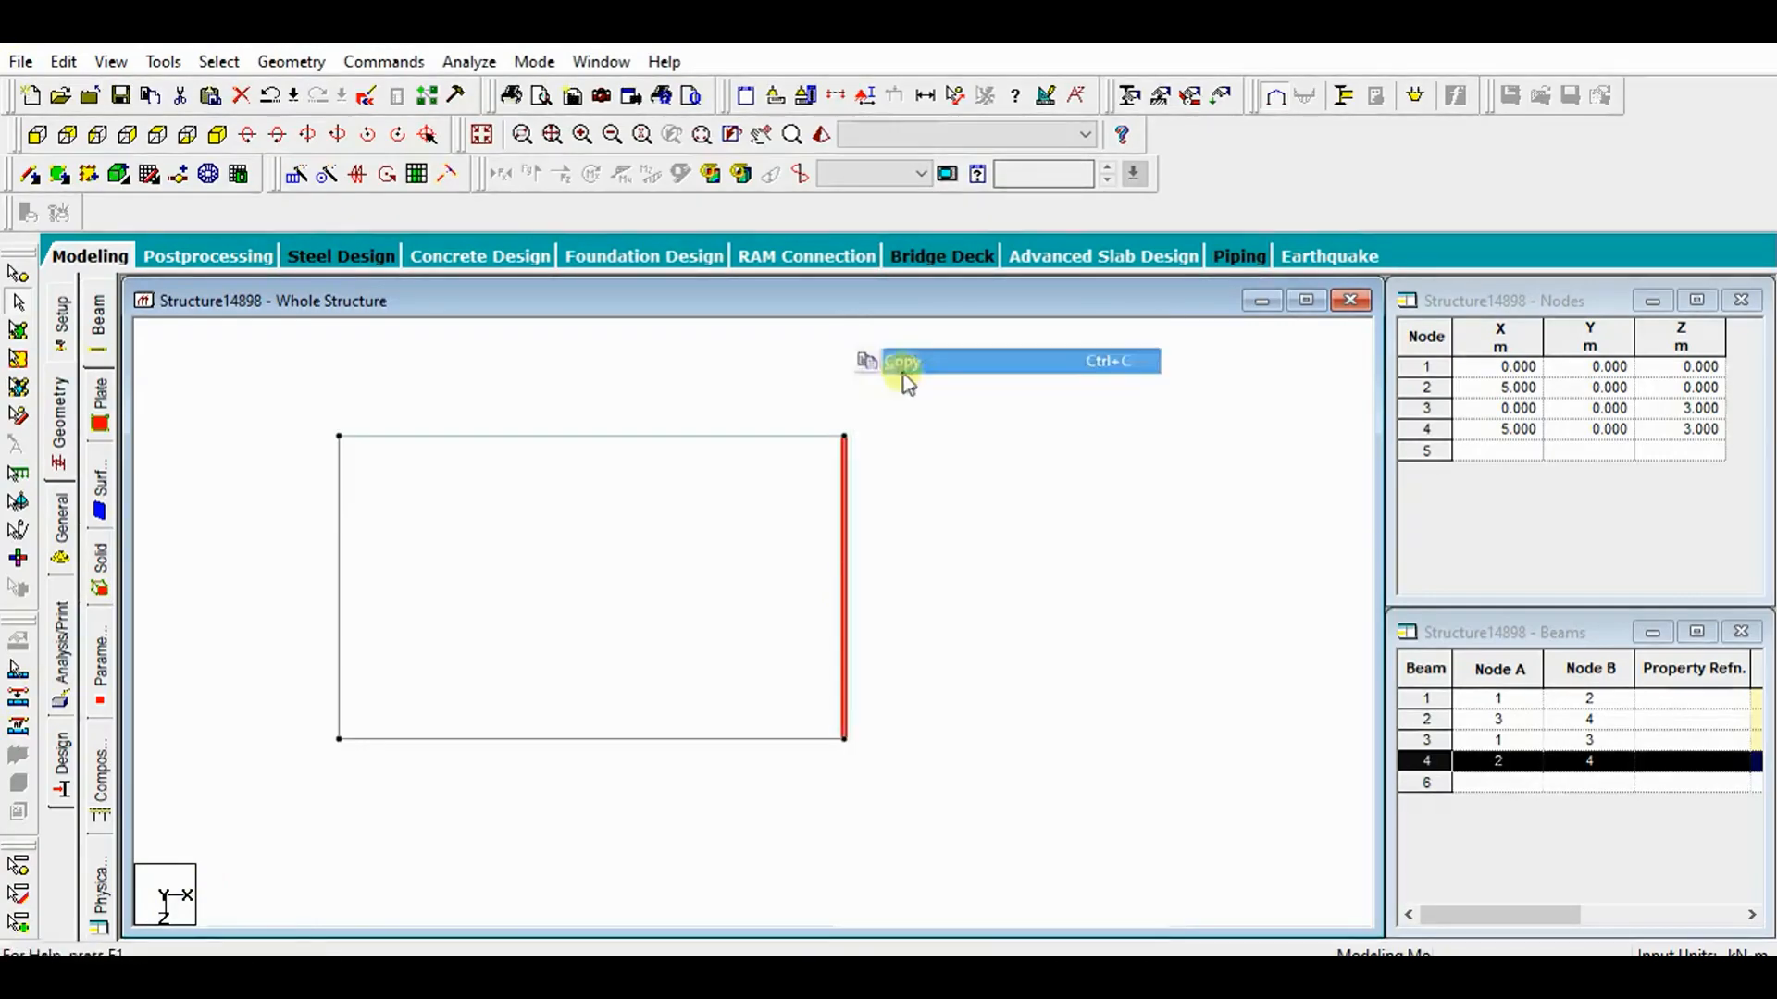
{"action": "right_click", "coordinate": [888, 370]}
{"action": "left_click", "coordinate": [953, 393]}
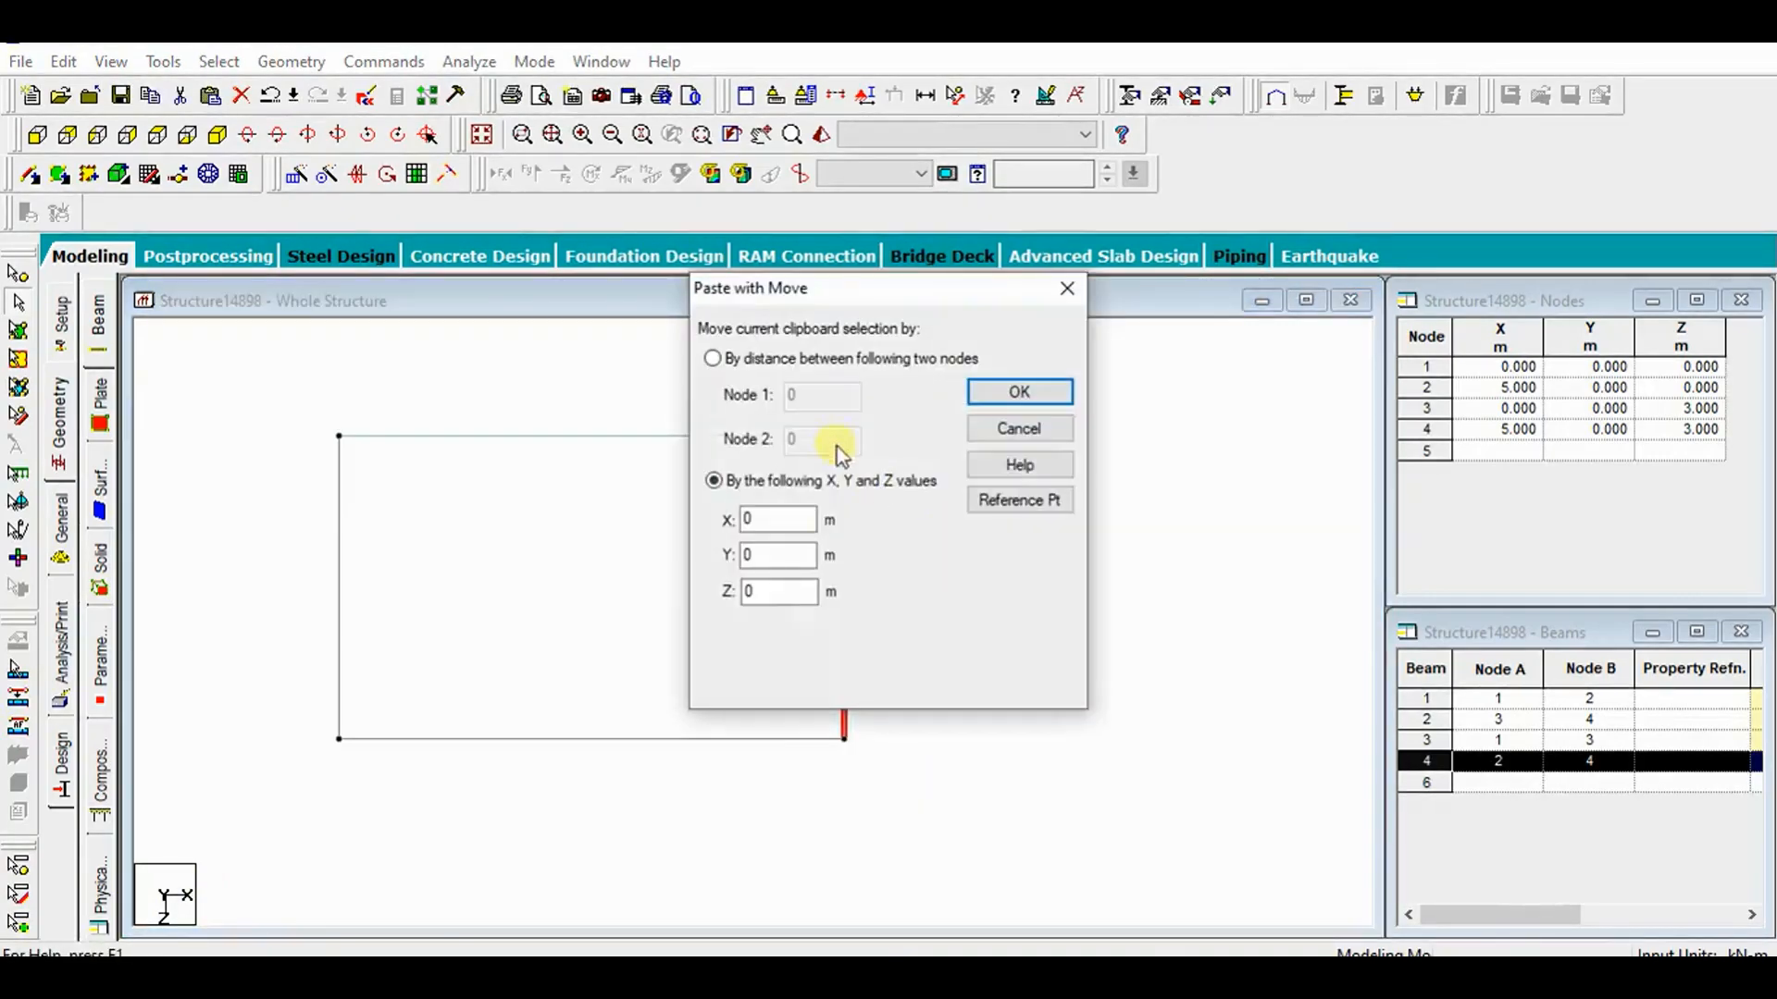
{"action": "left_click", "coordinate": [1015, 431]}
{"action": "left_click", "coordinate": [953, 542]}
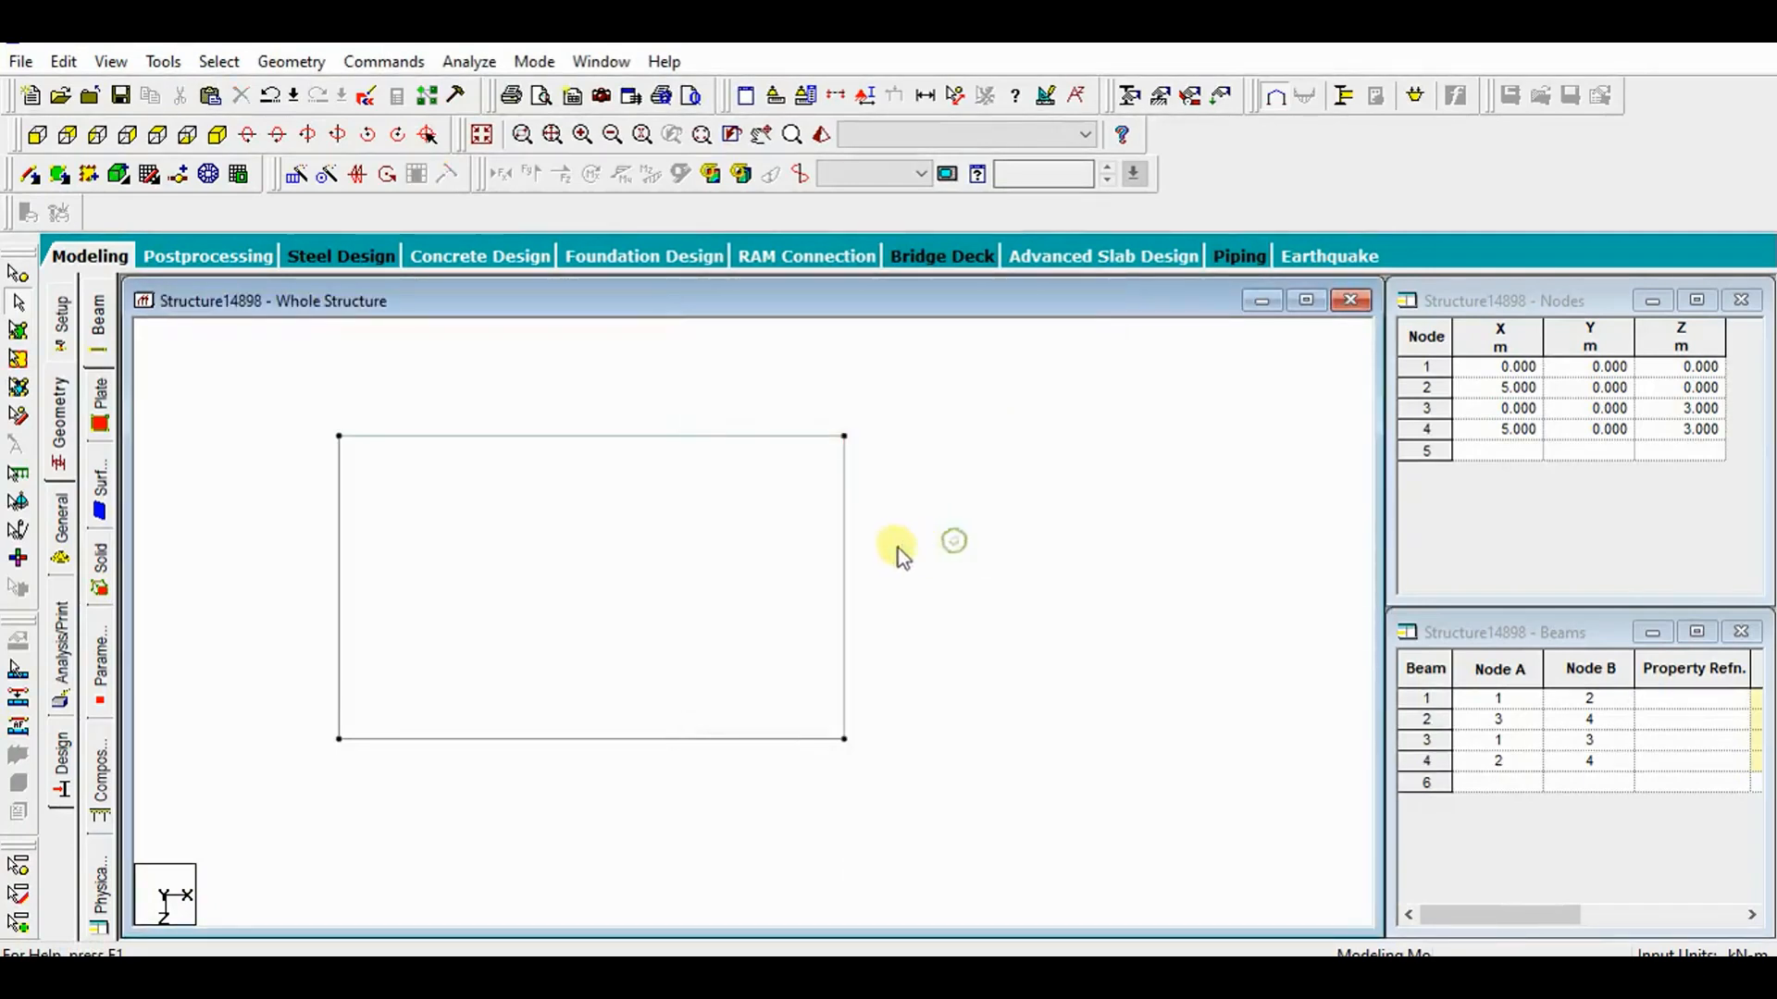
Set up a Translational Repeat of the beam at X 5 m with 5 steps and 3 m default spacing in global X.
{"action": "left_click", "coordinate": [845, 640]}
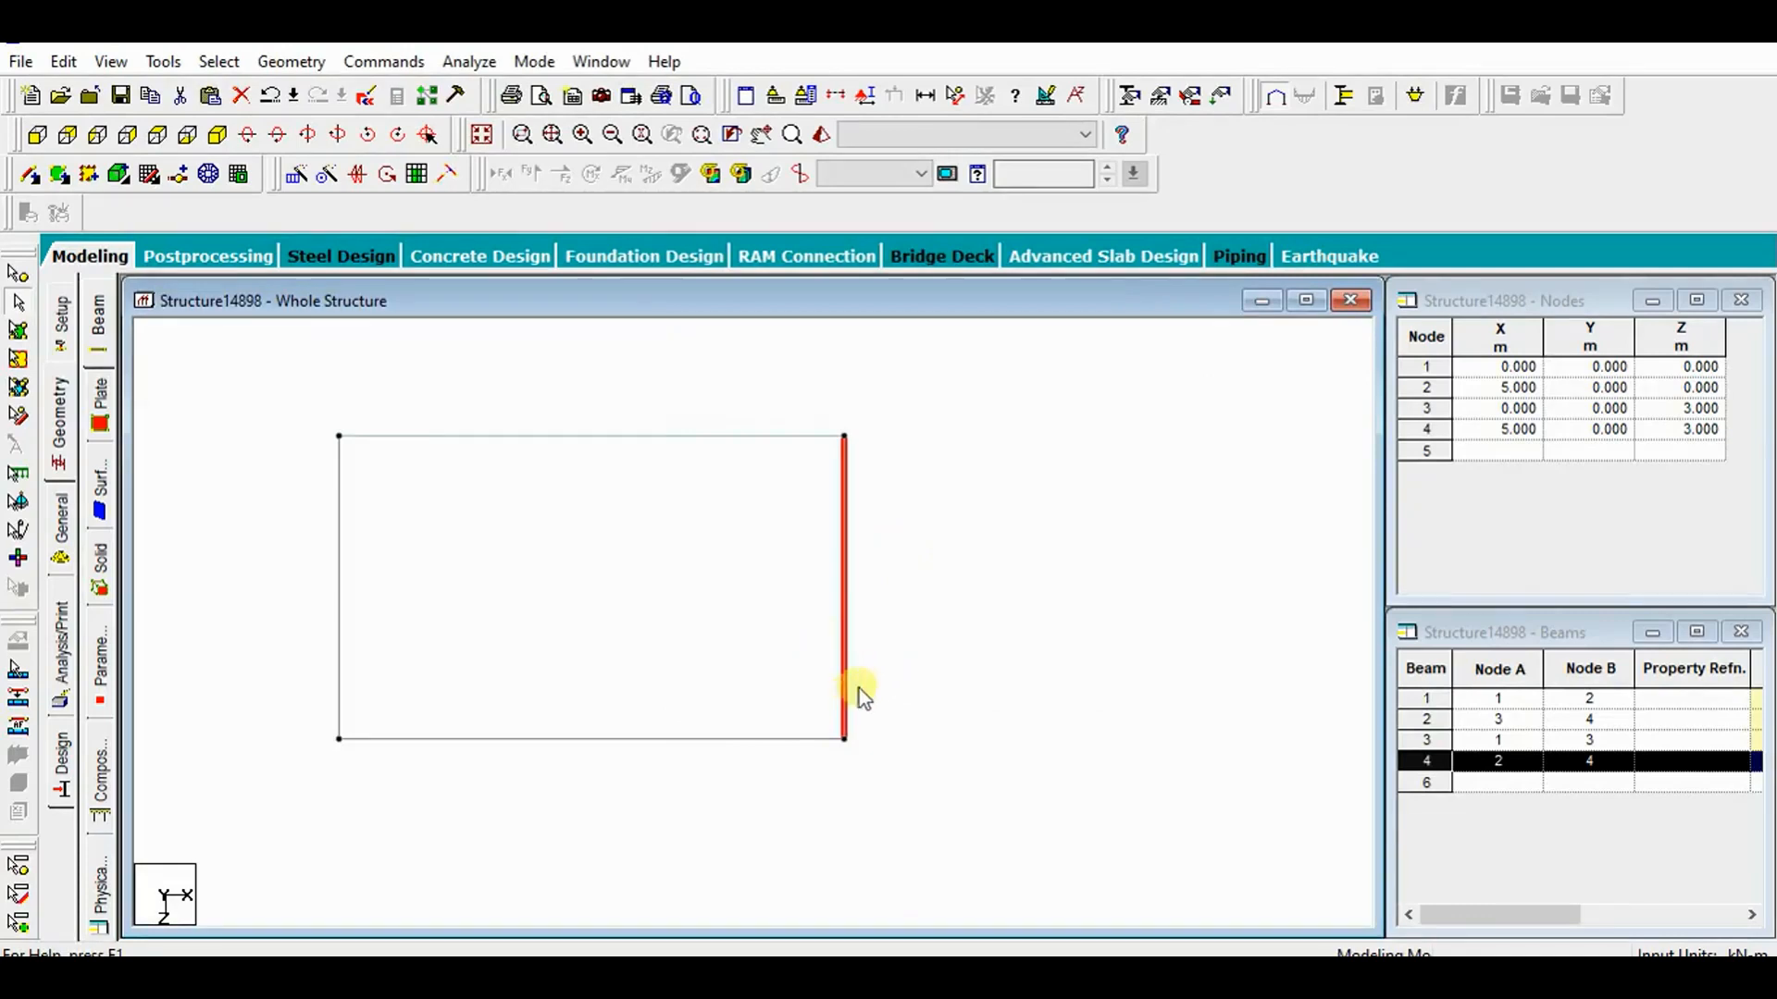
{"action": "left_click", "coordinate": [296, 185]}
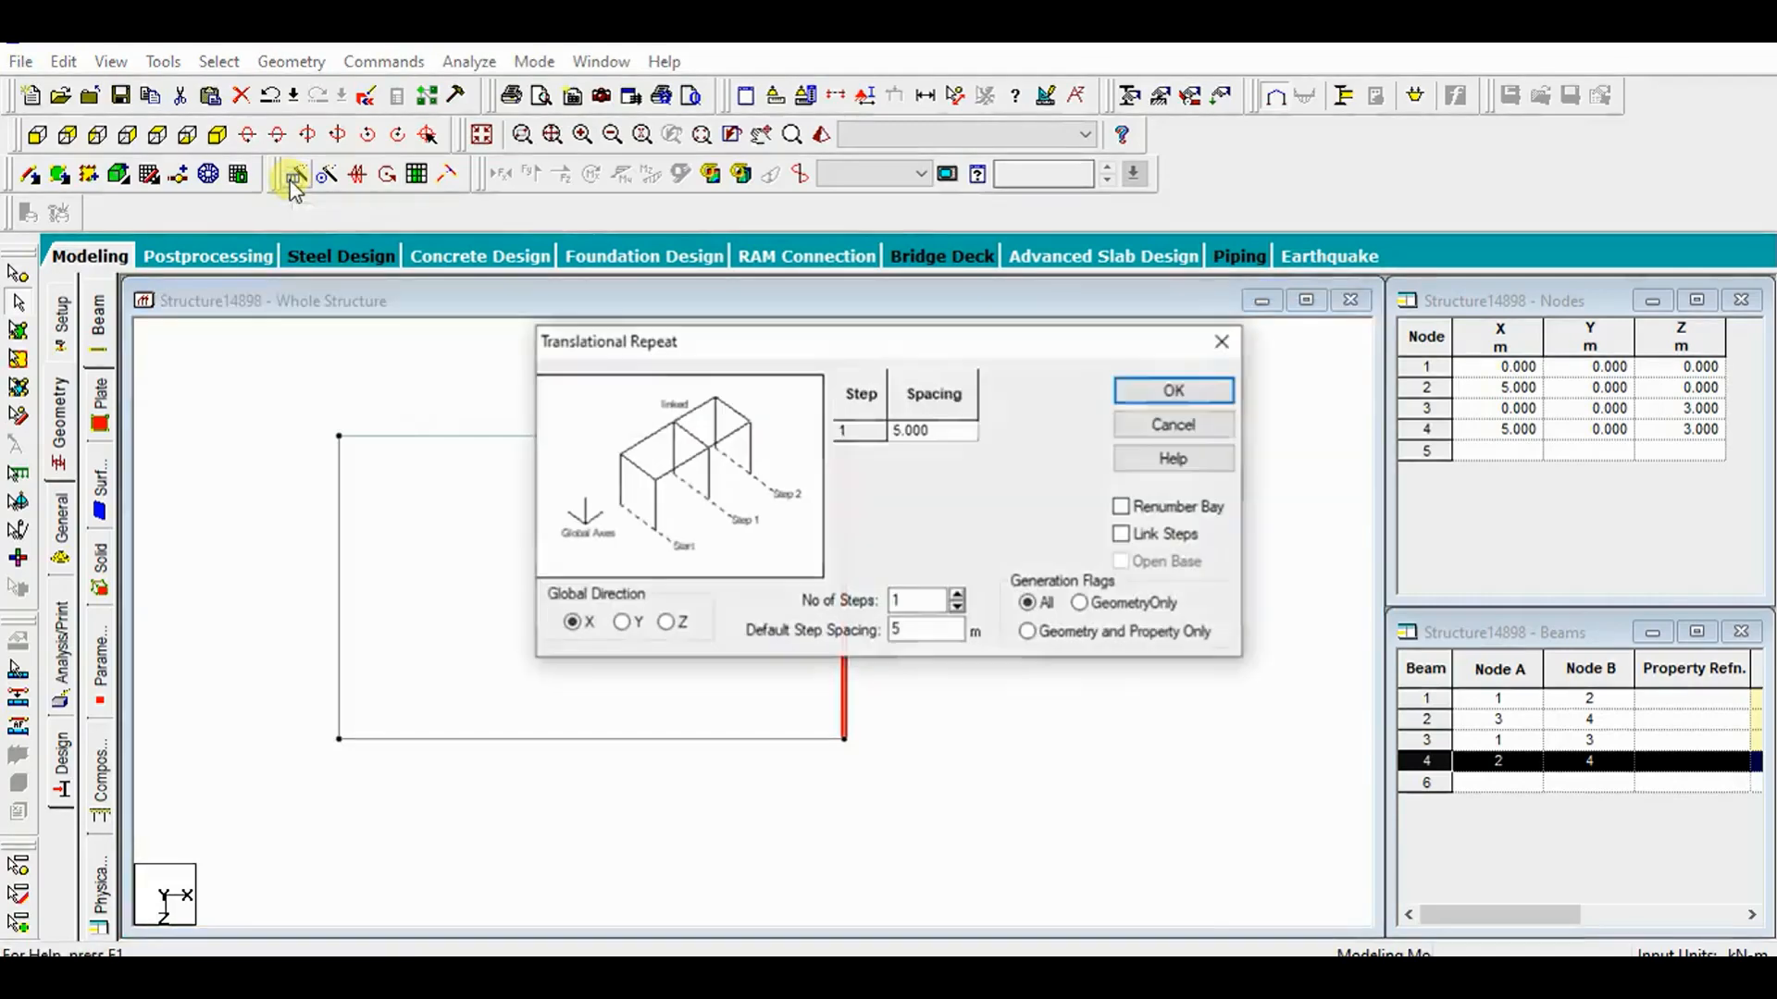
{"action": "left_click_drag", "start_coordinate": [880, 348], "coordinate": [1364, 147]}
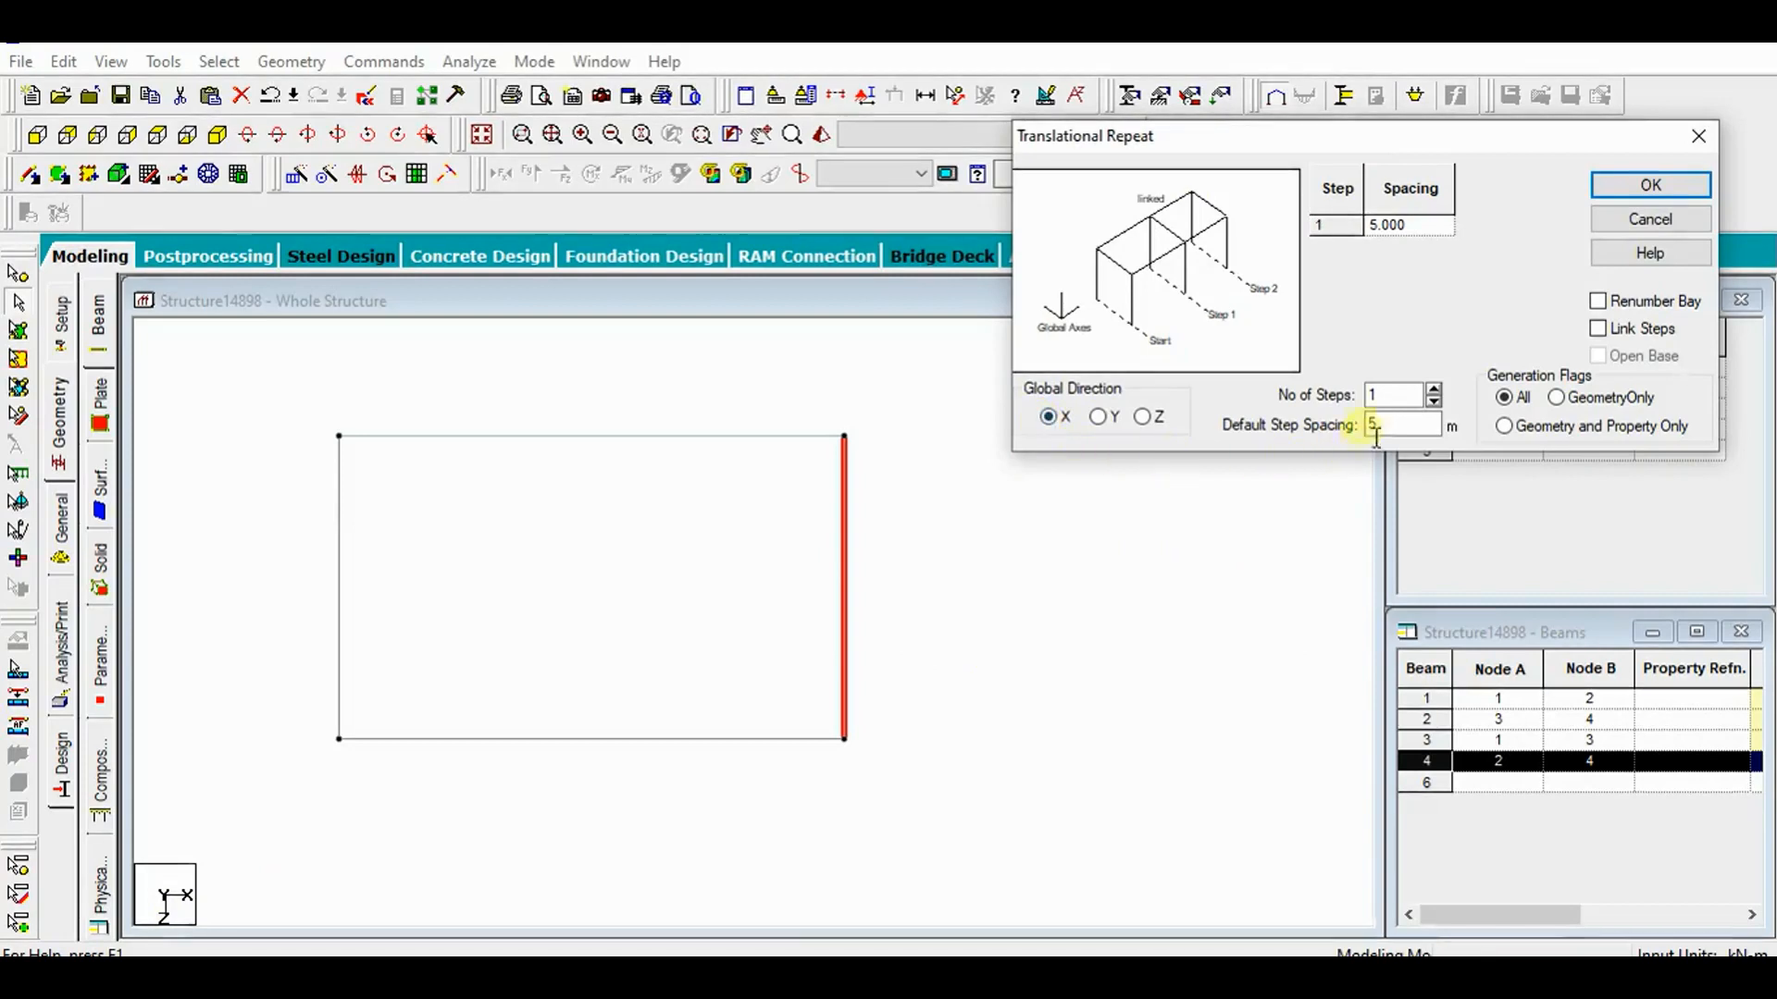
{"action": "left_click", "coordinate": [1384, 398]}
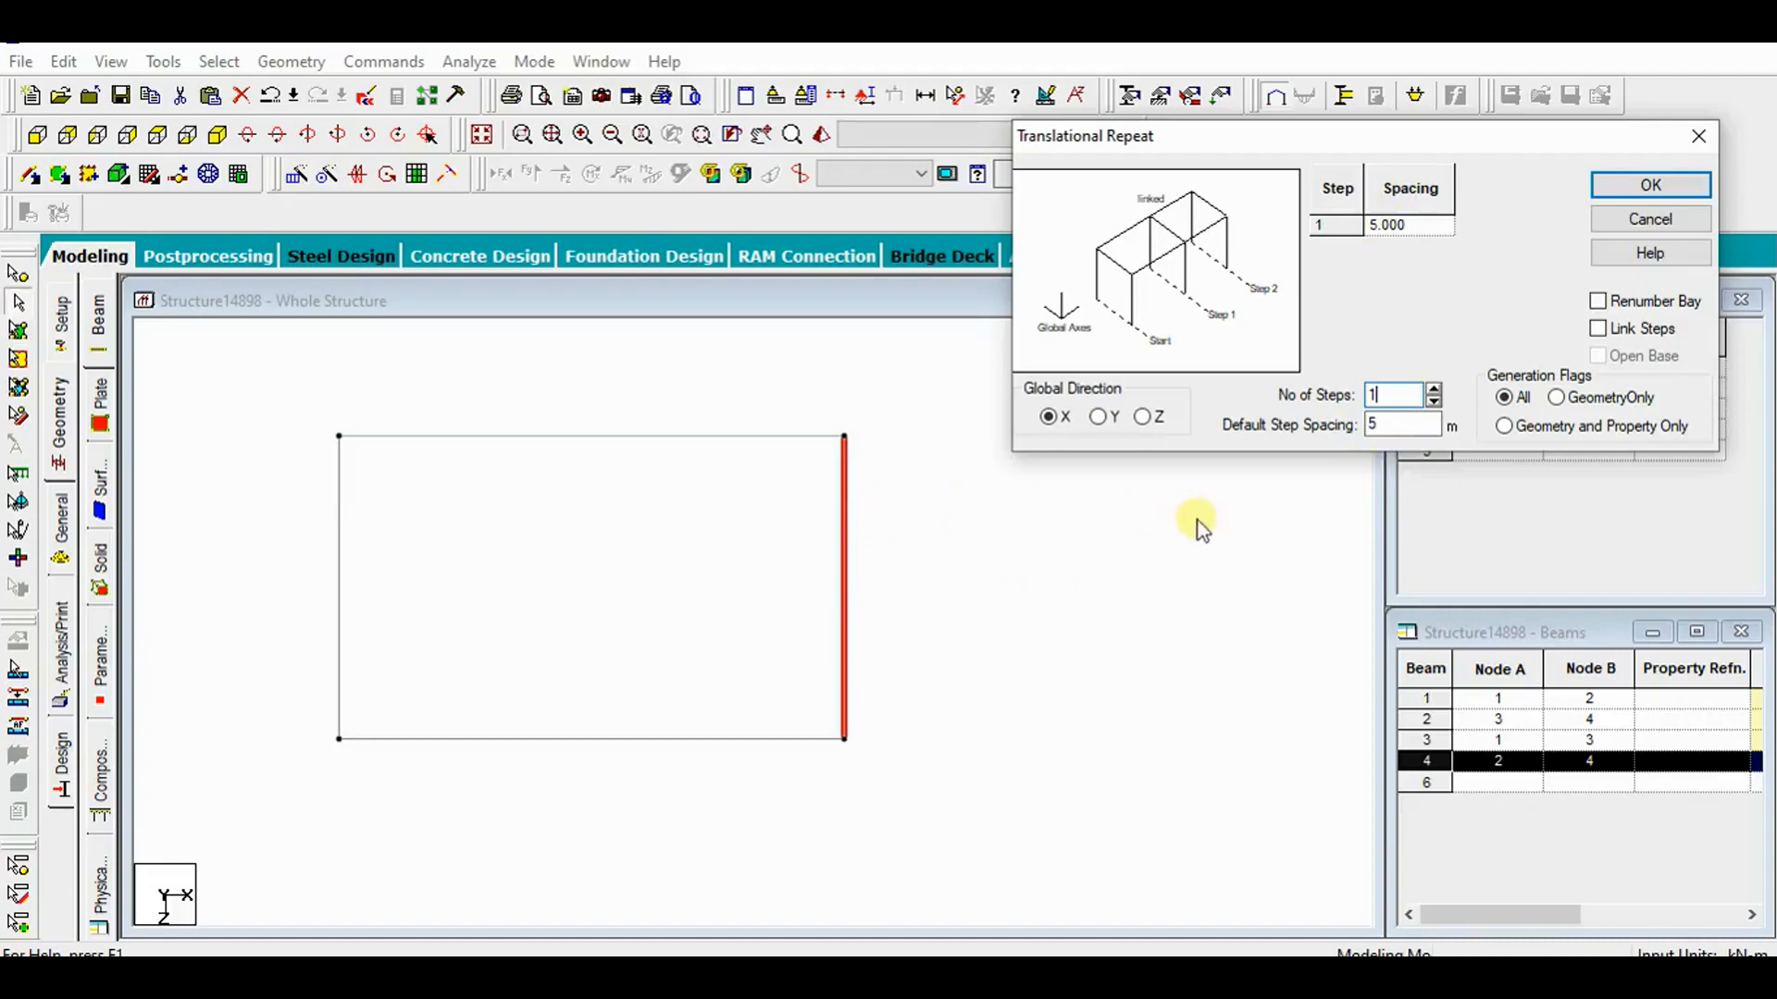
{"action": "left_click", "coordinate": [1433, 390]}
{"action": "left_click", "coordinate": [1434, 389]}
{"action": "left_click", "coordinate": [1433, 389]}
{"action": "left_click", "coordinate": [1433, 389]}
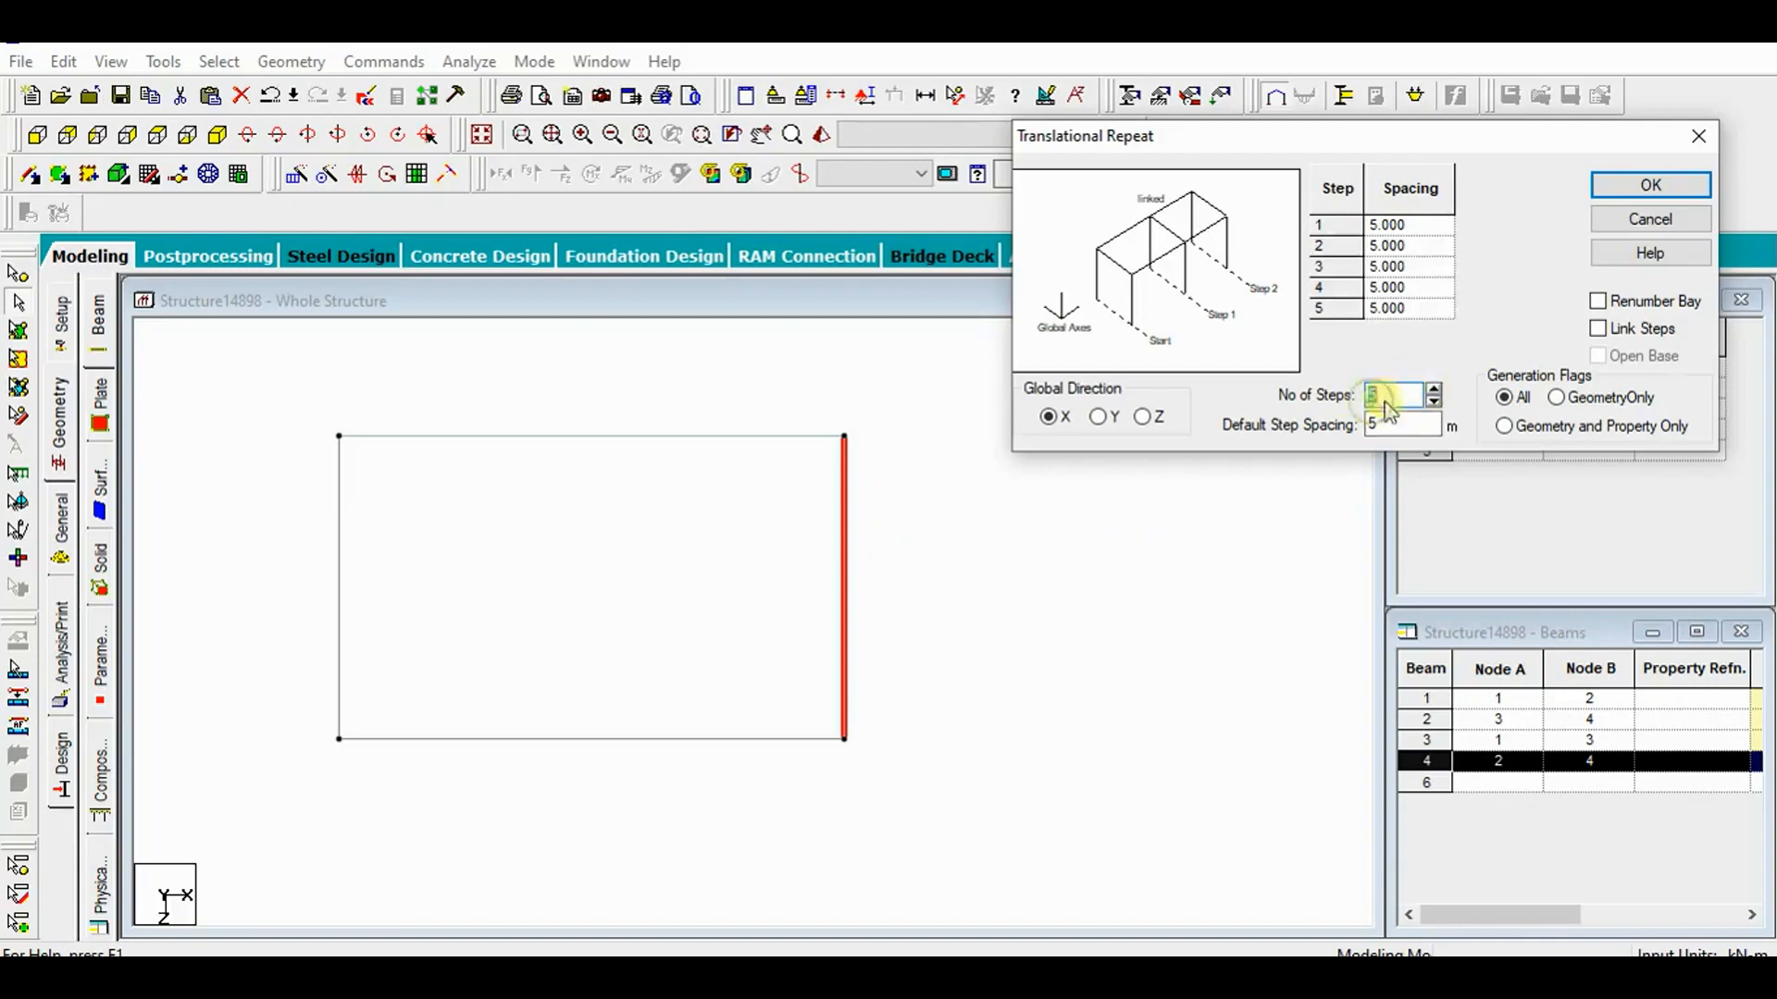
{"action": "double_click", "coordinate": [1388, 424]}
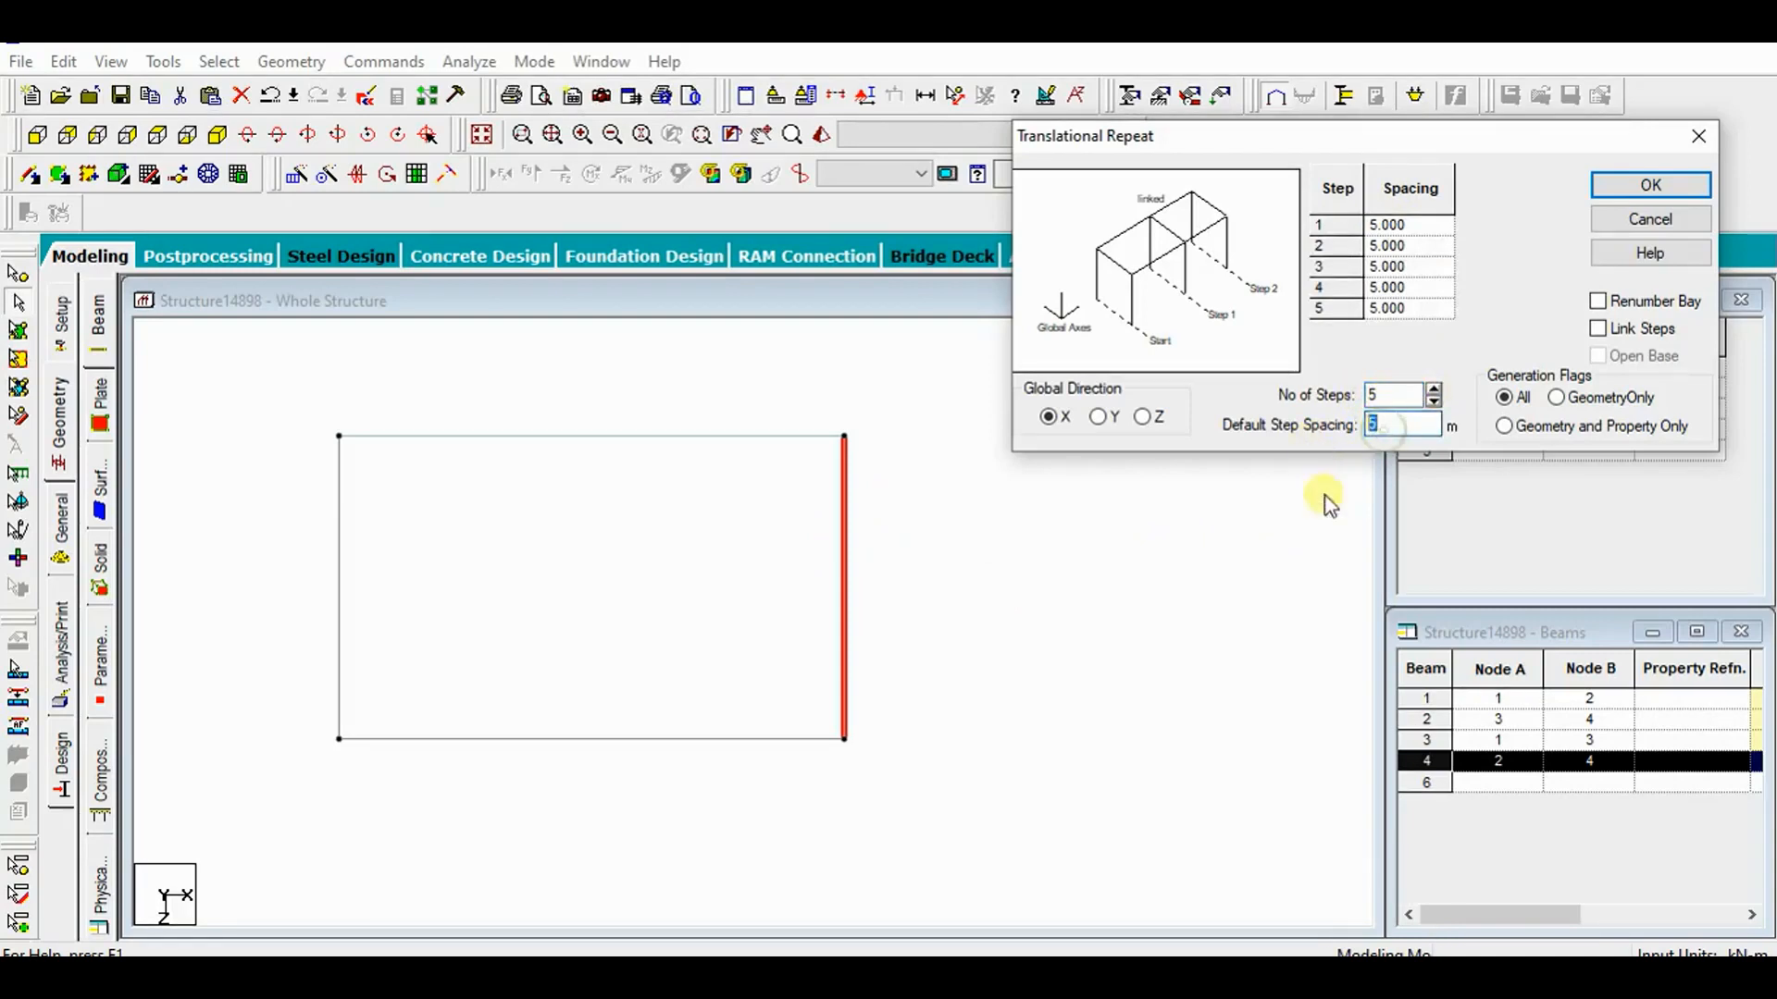
{"action": "left_click", "coordinate": [1524, 263]}
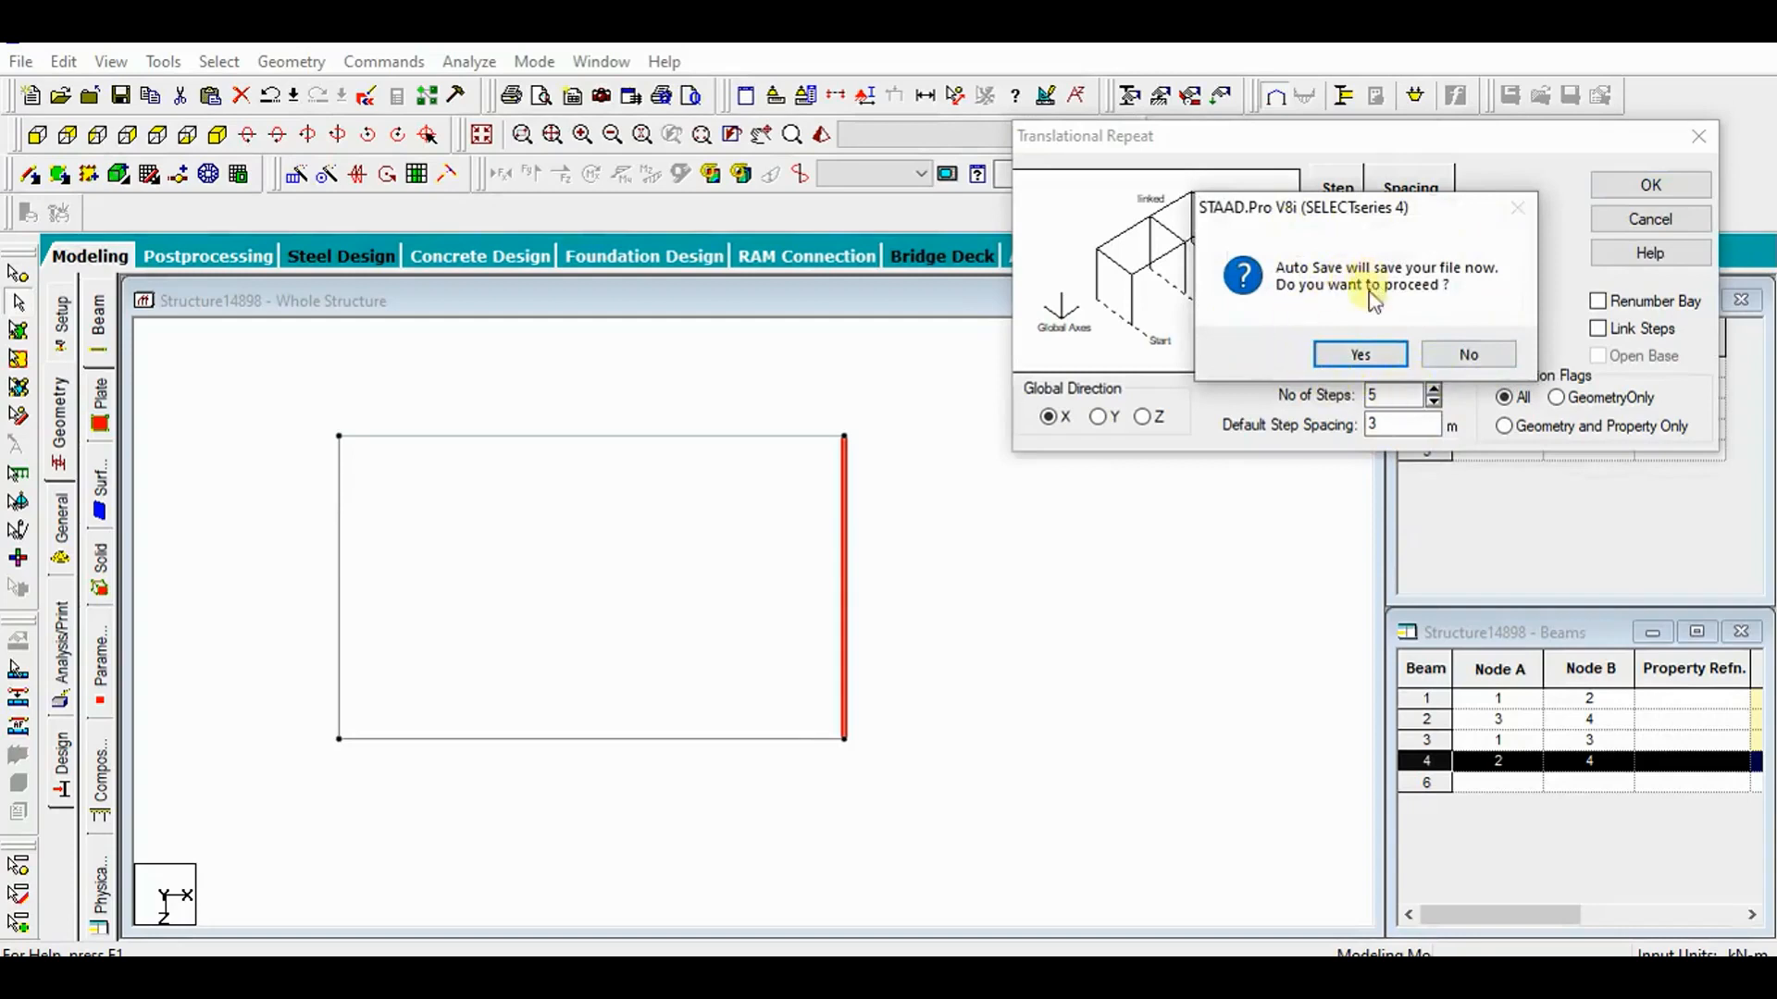
Let Auto Save proceed and save the modified structure.
{"action": "left_click", "coordinate": [1353, 356]}
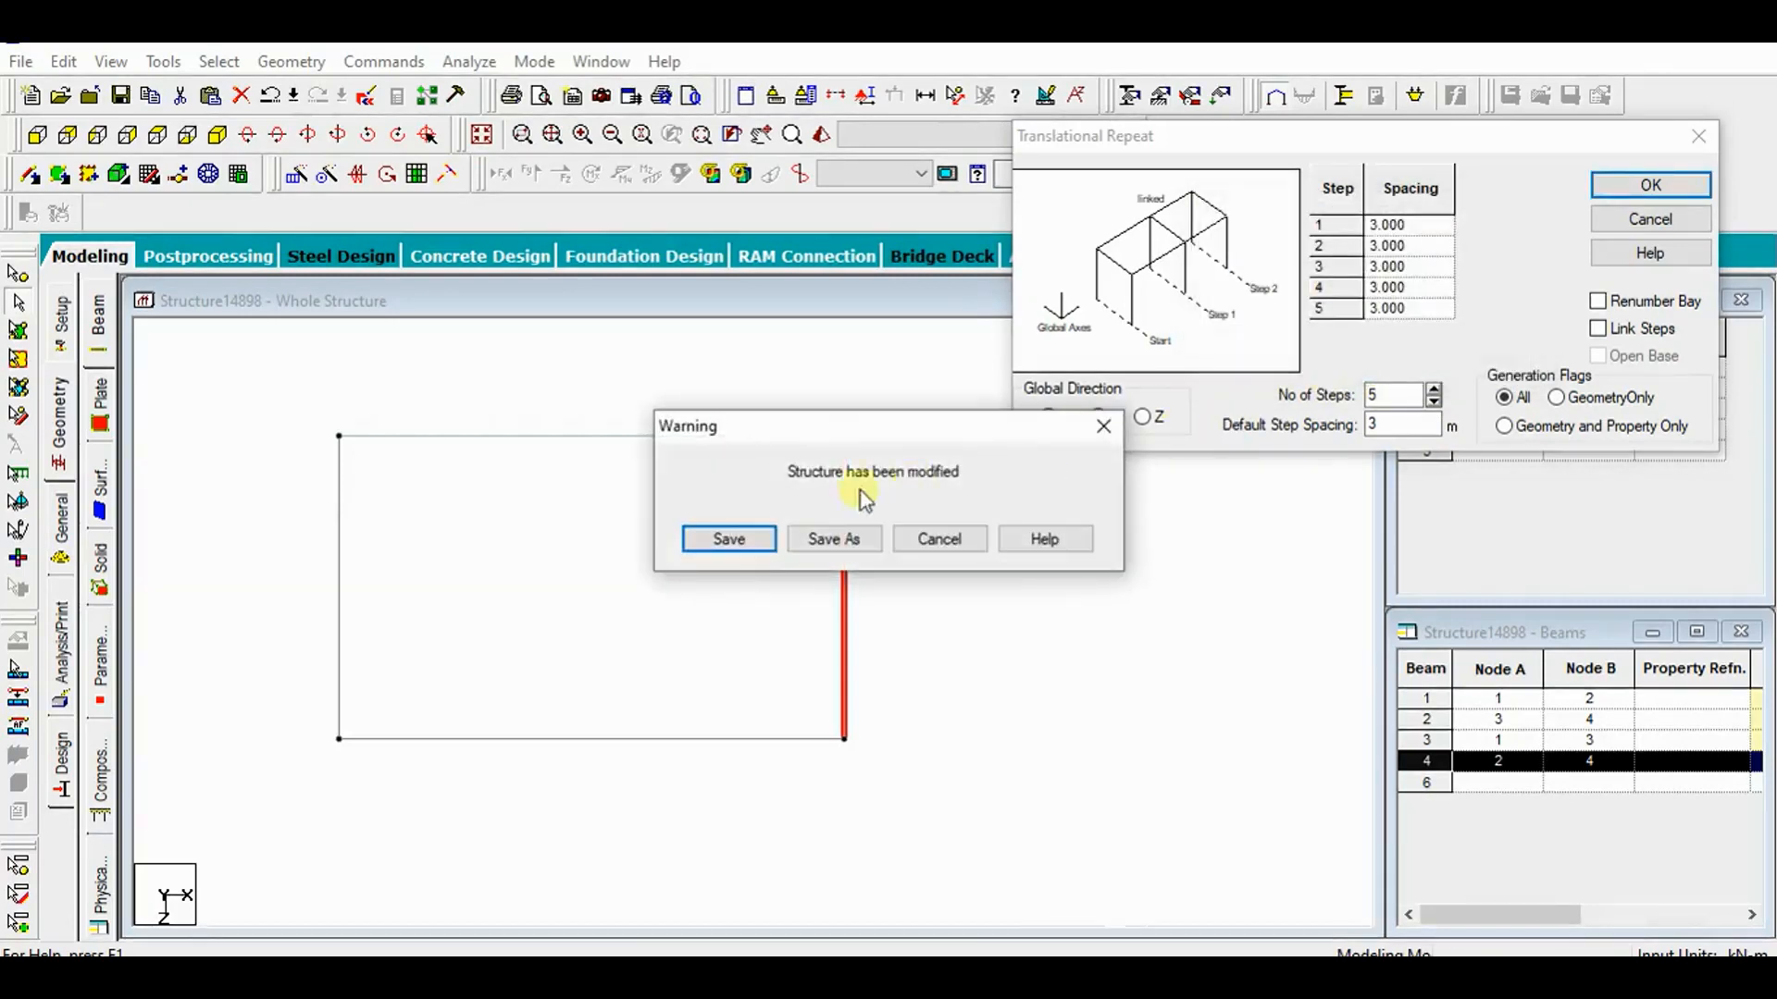
{"action": "left_click", "coordinate": [728, 539]}
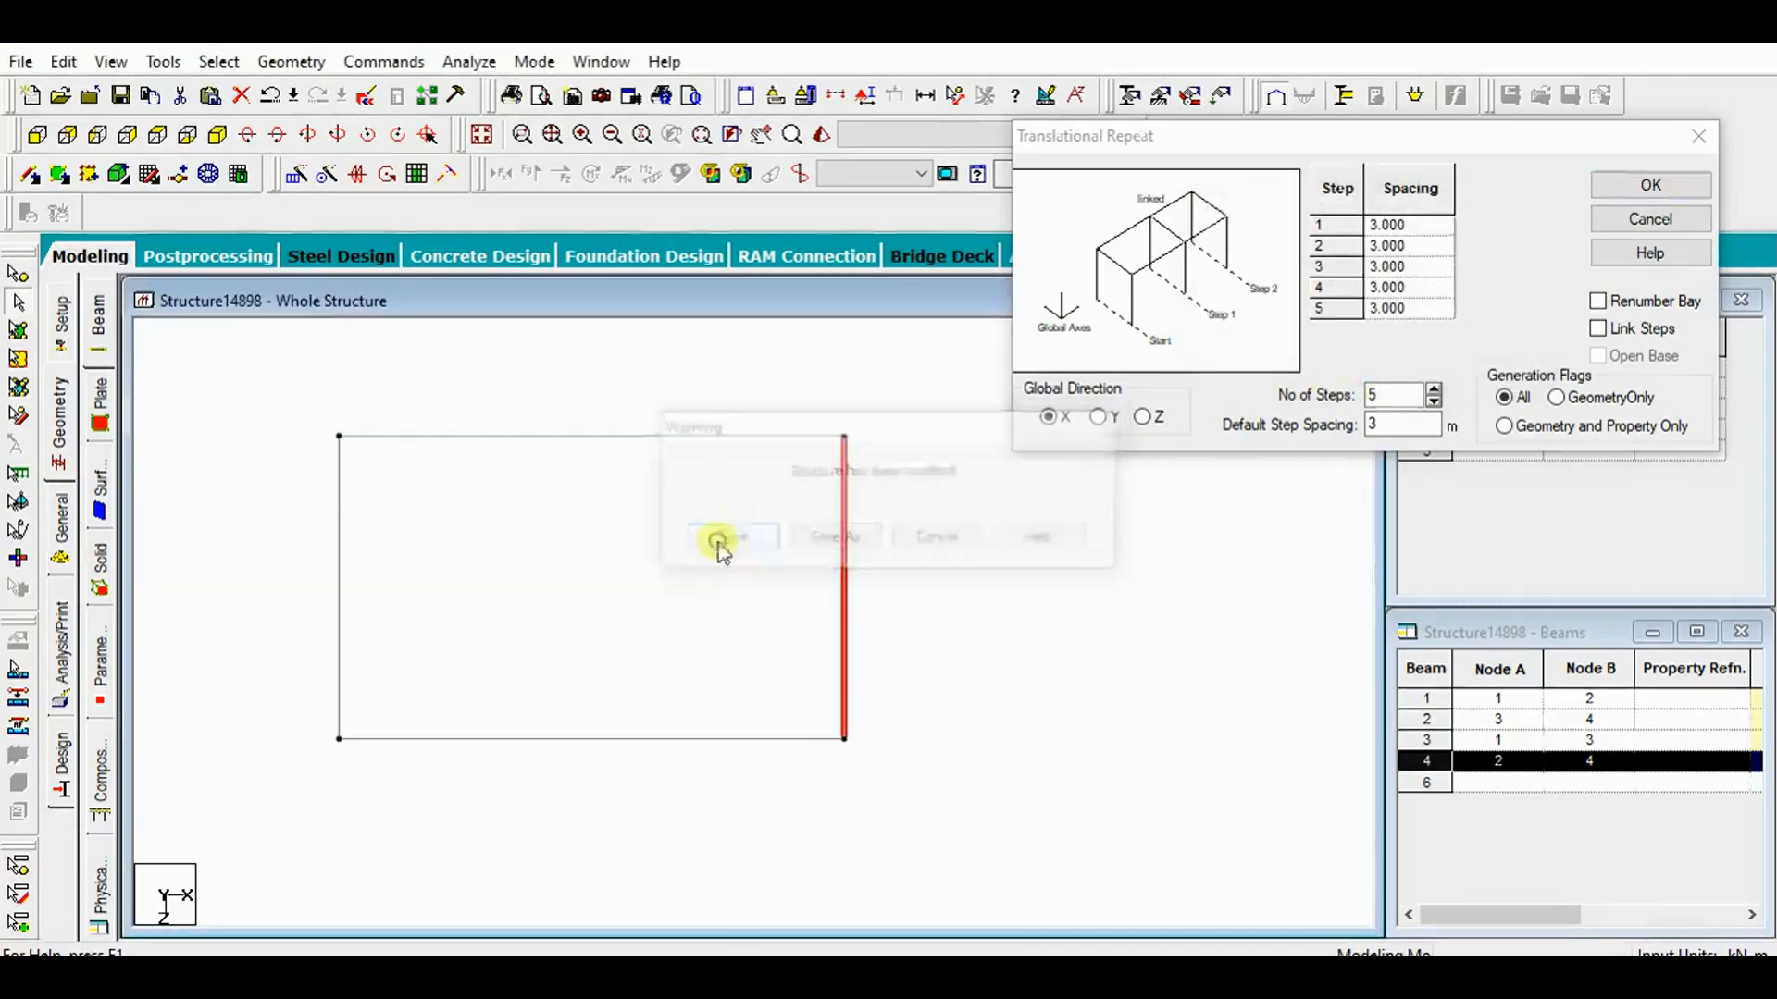
Vary the number of repeat steps up and down, ending at 1 step.
{"action": "left_click", "coordinate": [1433, 390]}
{"action": "left_click", "coordinate": [1433, 390]}
{"action": "left_click", "coordinate": [1433, 390]}
{"action": "left_click", "coordinate": [1433, 402]}
{"action": "left_click", "coordinate": [1433, 402]}
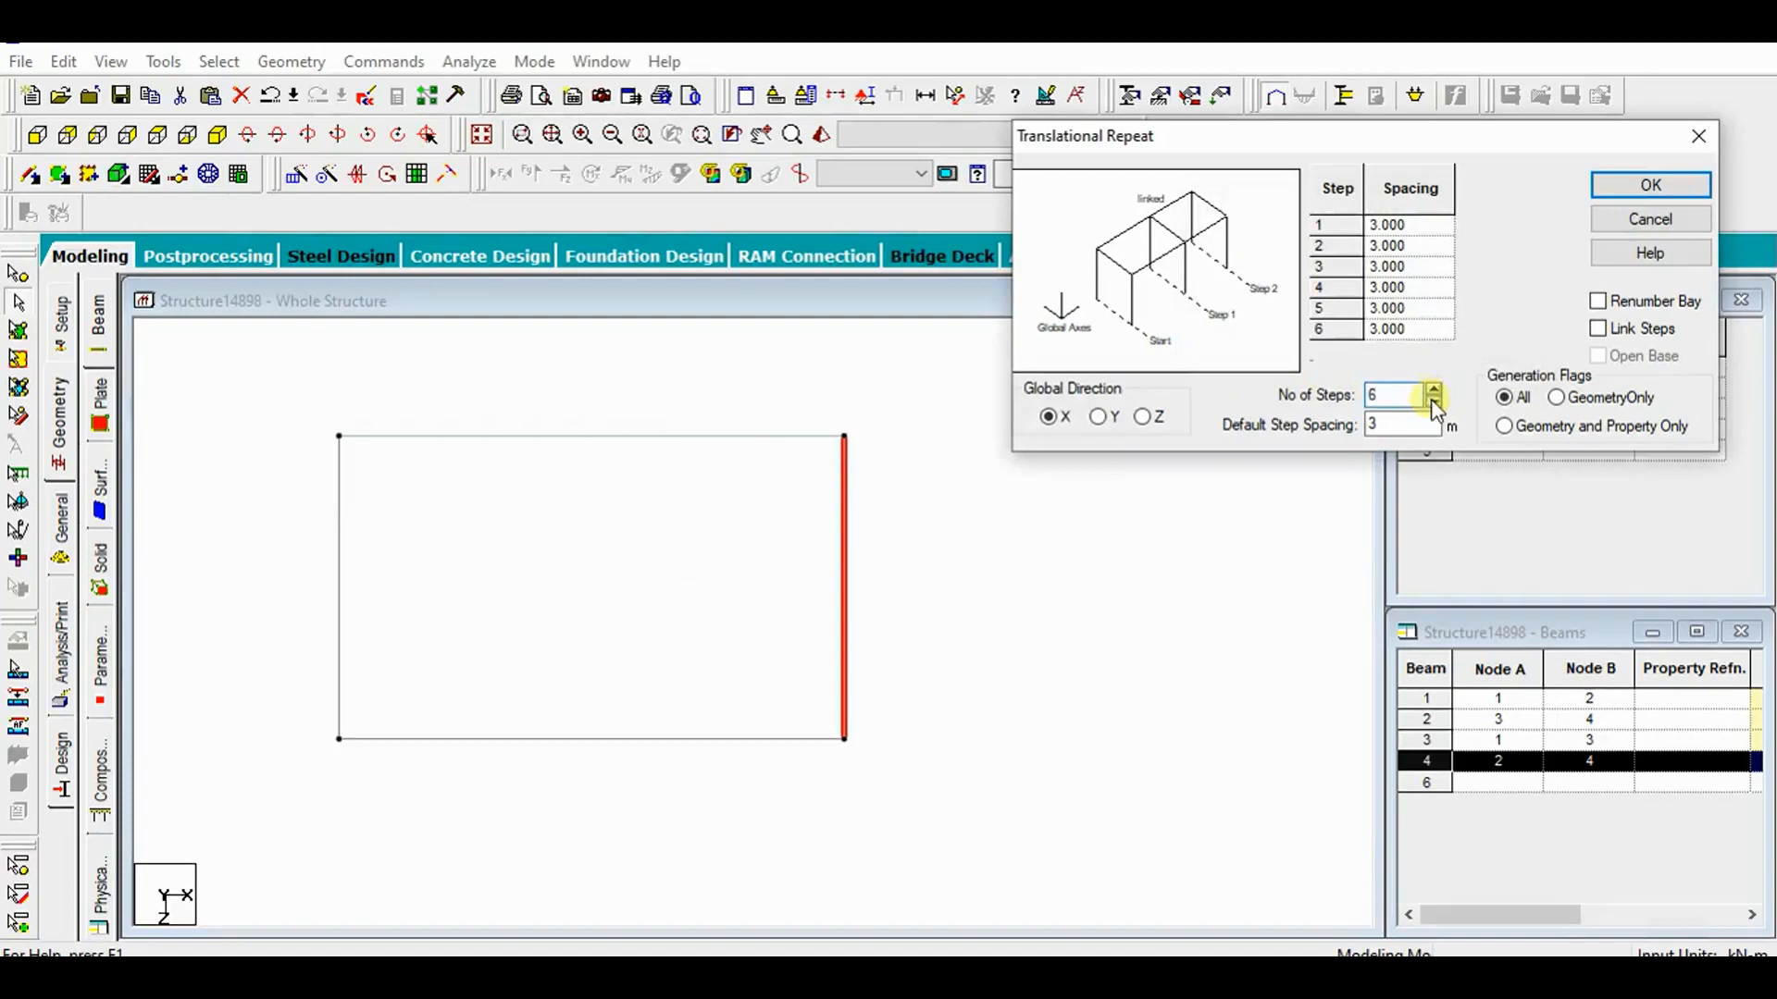
{"action": "left_click", "coordinate": [1433, 402]}
{"action": "left_click", "coordinate": [1432, 403]}
{"action": "left_click", "coordinate": [1433, 403]}
{"action": "left_click", "coordinate": [1432, 402]}
{"action": "left_click", "coordinate": [1433, 402]}
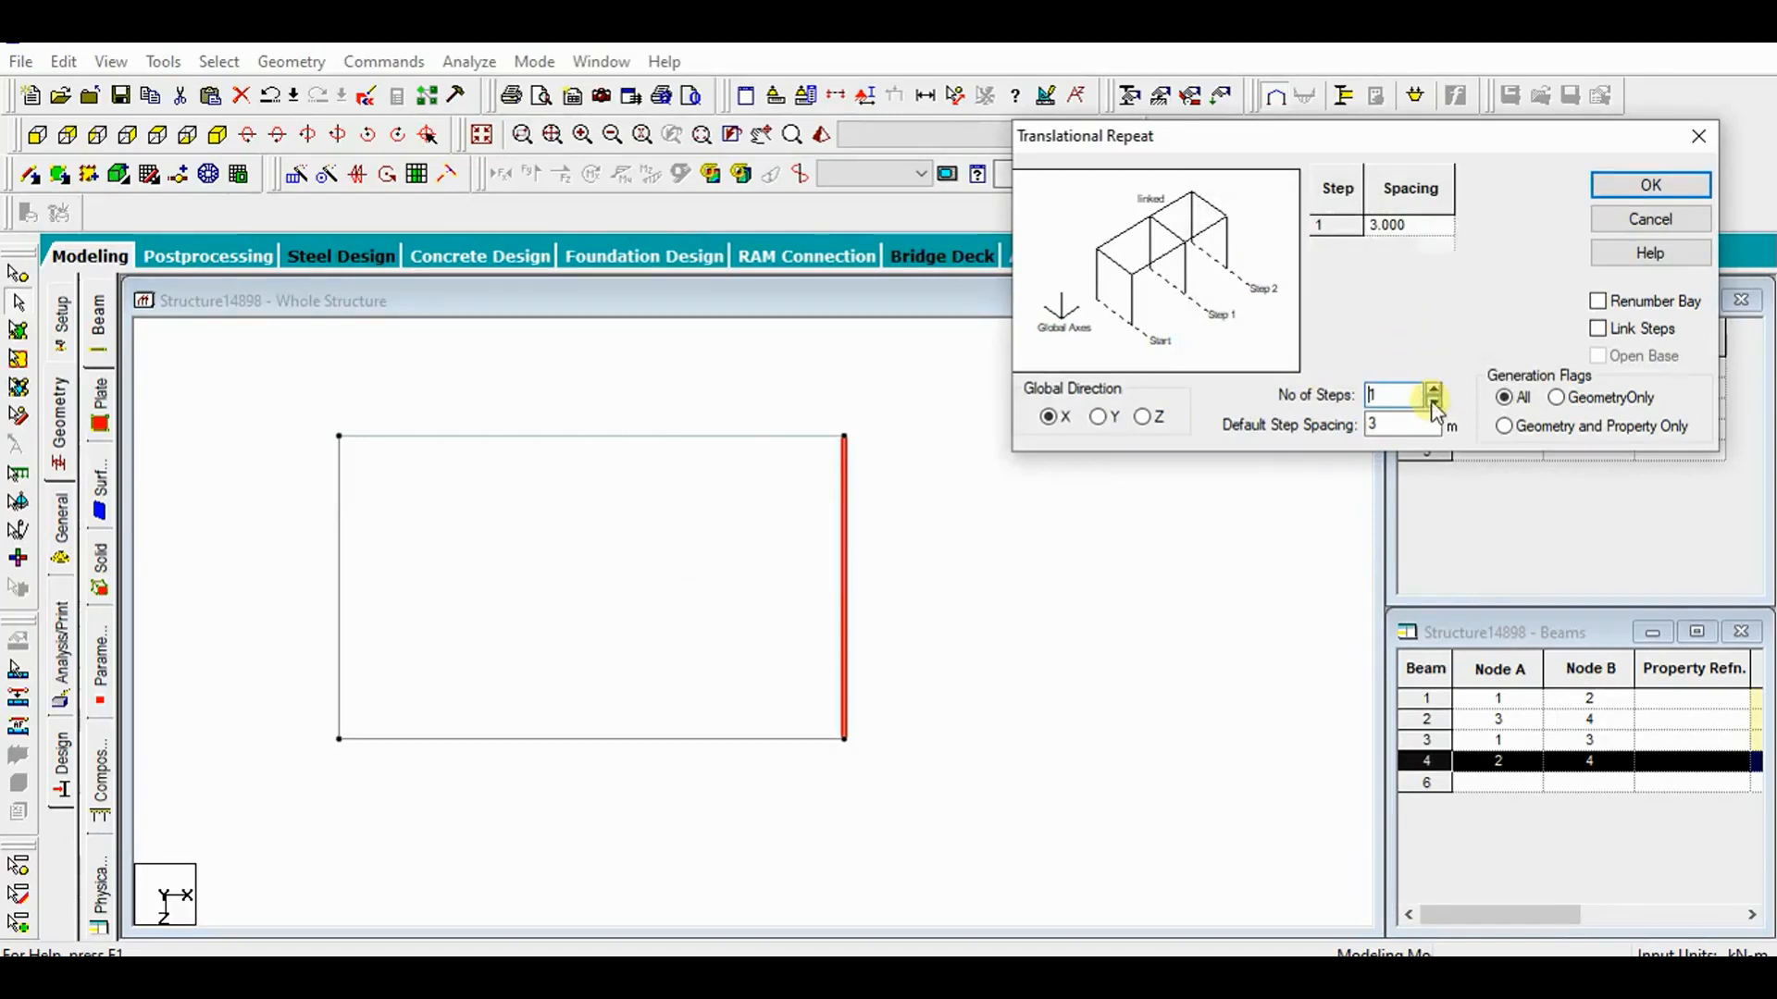
Generate the single beam copy 3 m away in the X direction, leaving Link Steps off.
{"action": "double_click", "coordinate": [1395, 427]}
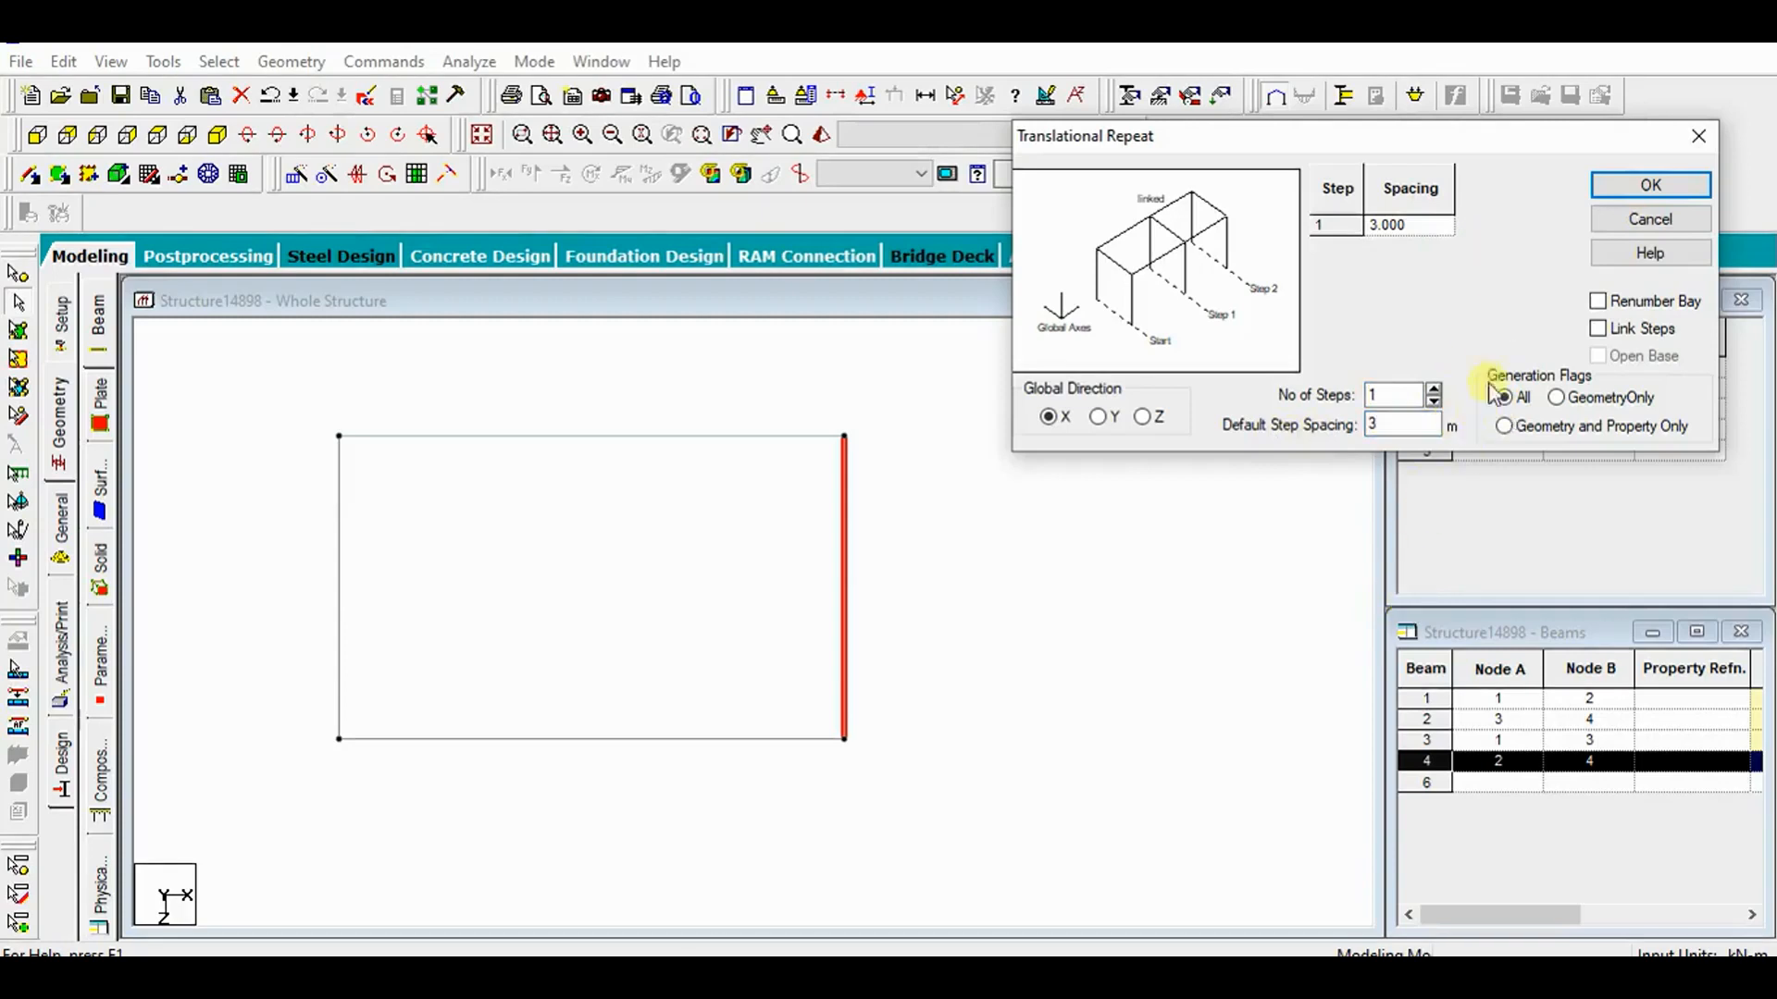
{"action": "left_click", "coordinate": [1619, 333]}
{"action": "left_click", "coordinate": [1606, 342]}
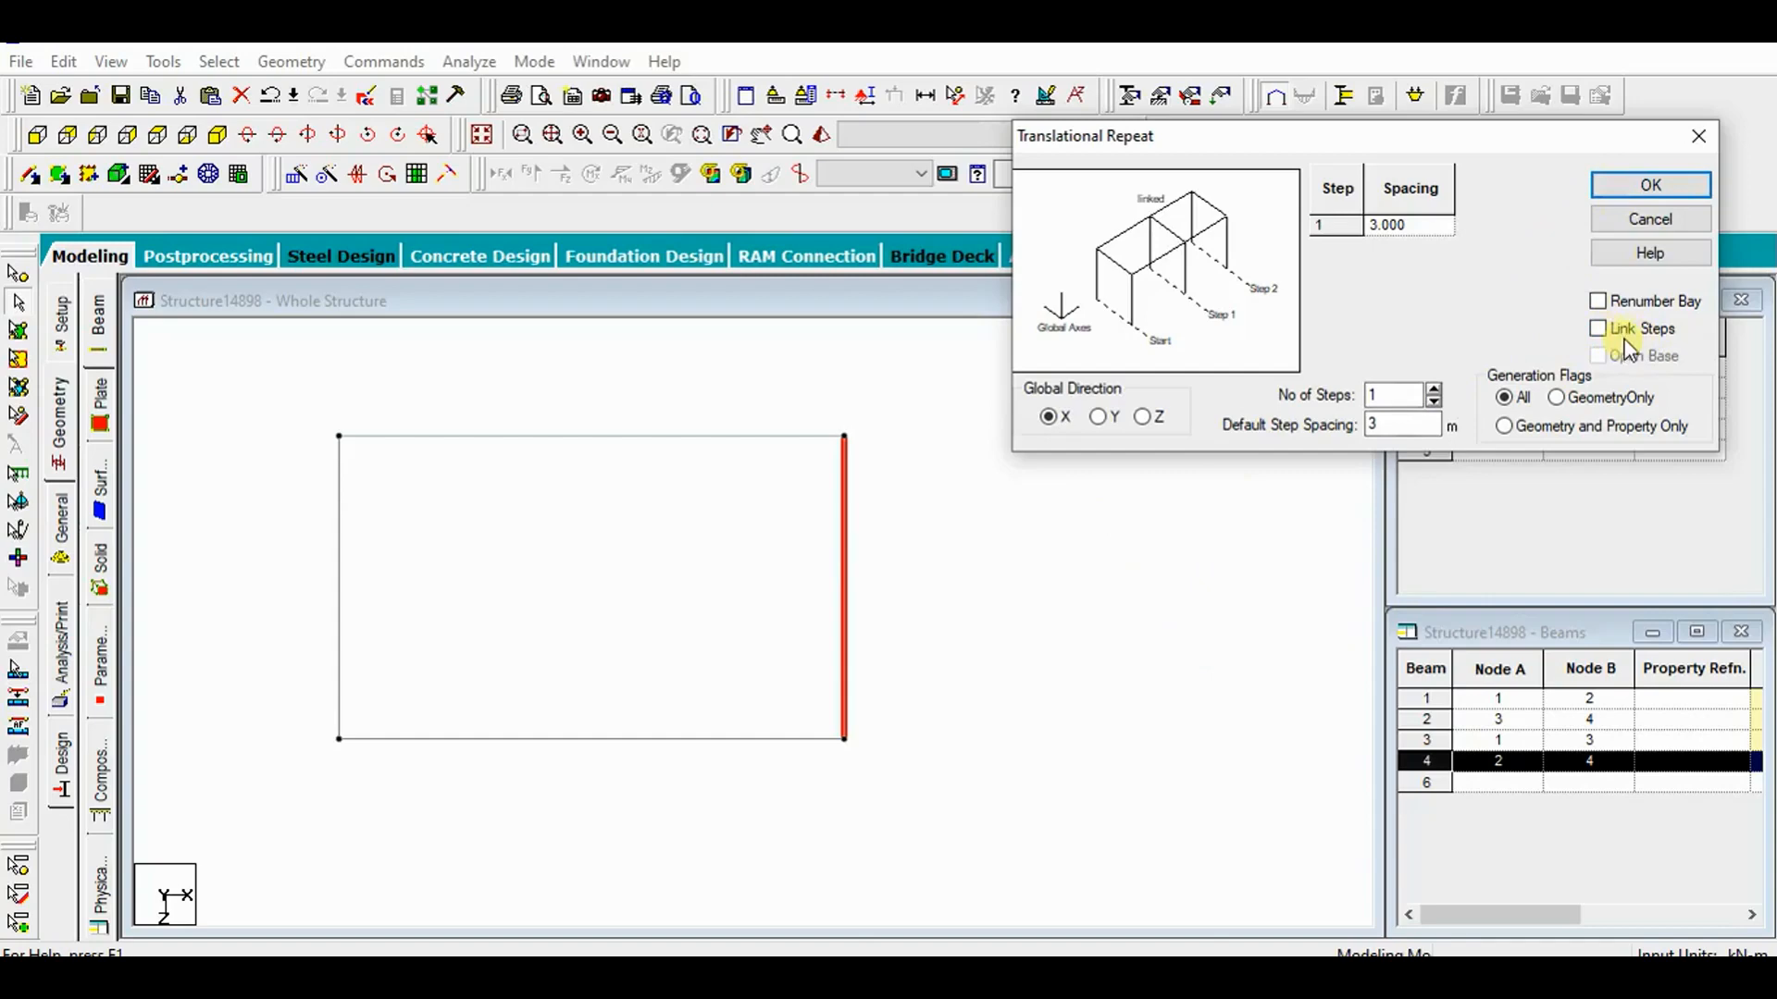
{"action": "left_click", "coordinate": [1650, 185]}
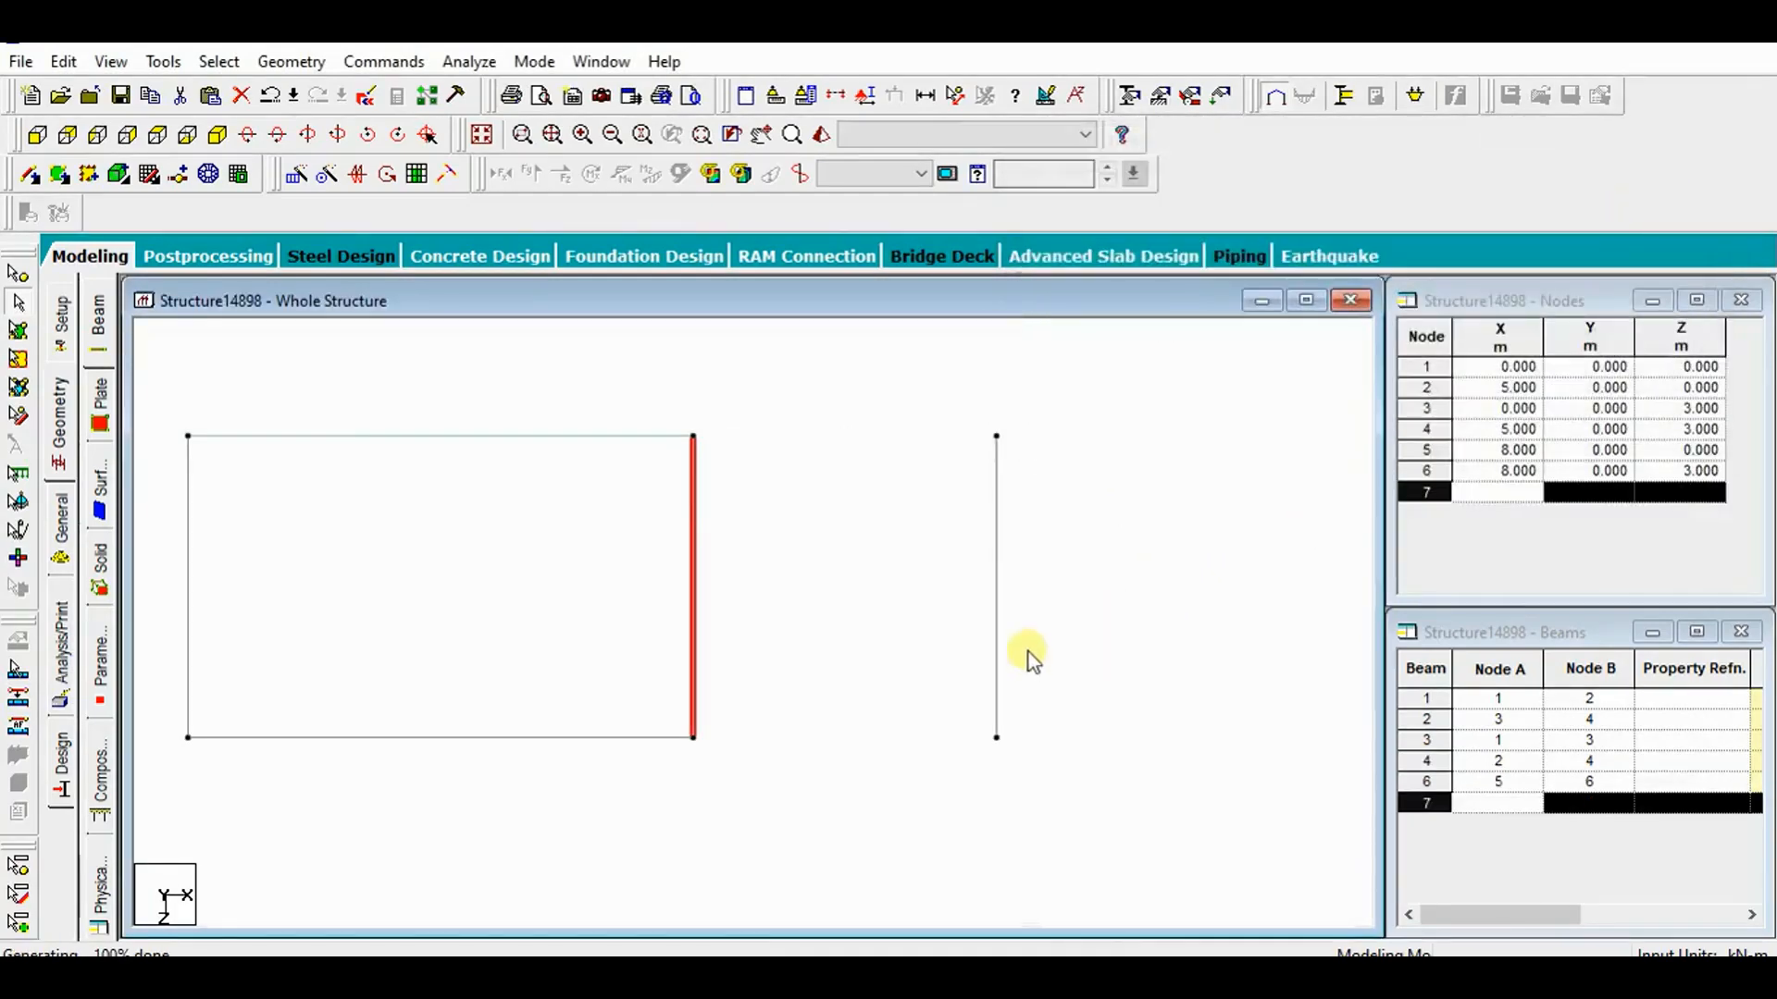
Select the original beam at X 5 m and its copy at X 8 m in turn, clearing the selection at the end.
{"action": "left_click", "coordinate": [1029, 653]}
{"action": "left_click", "coordinate": [692, 614]}
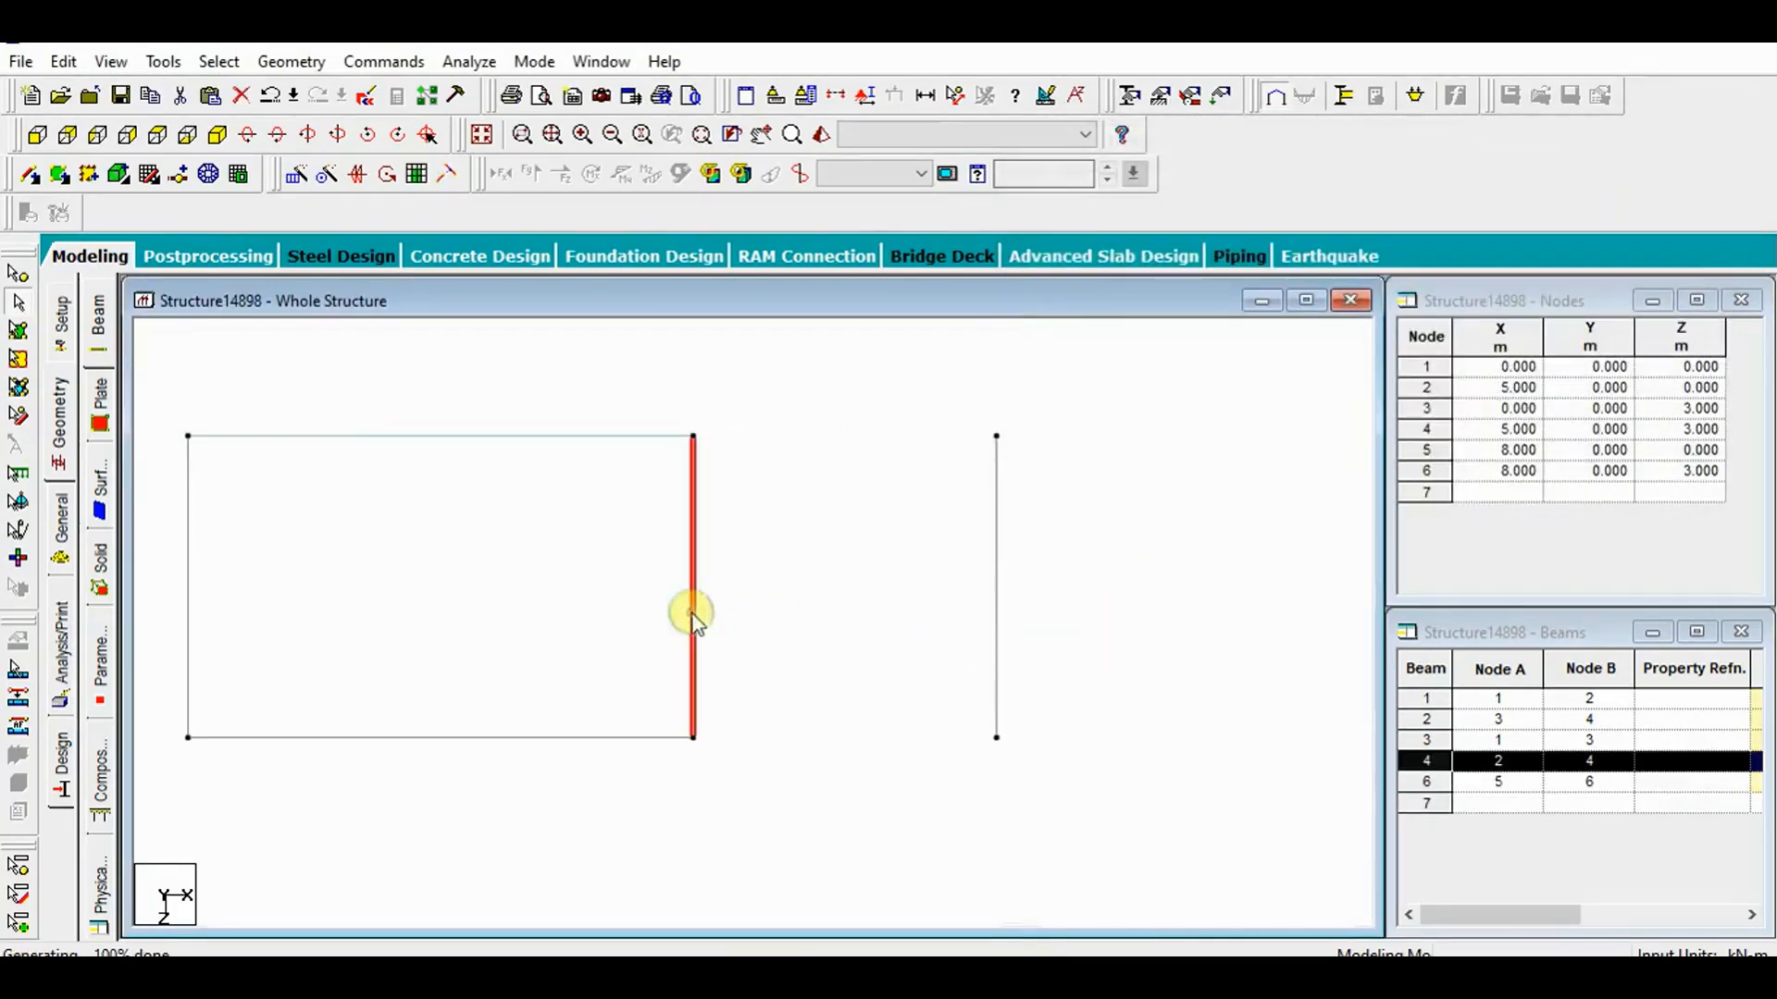
{"action": "left_click", "coordinate": [986, 602]}
{"action": "left_click", "coordinate": [986, 602]}
{"action": "left_click", "coordinate": [1026, 614]}
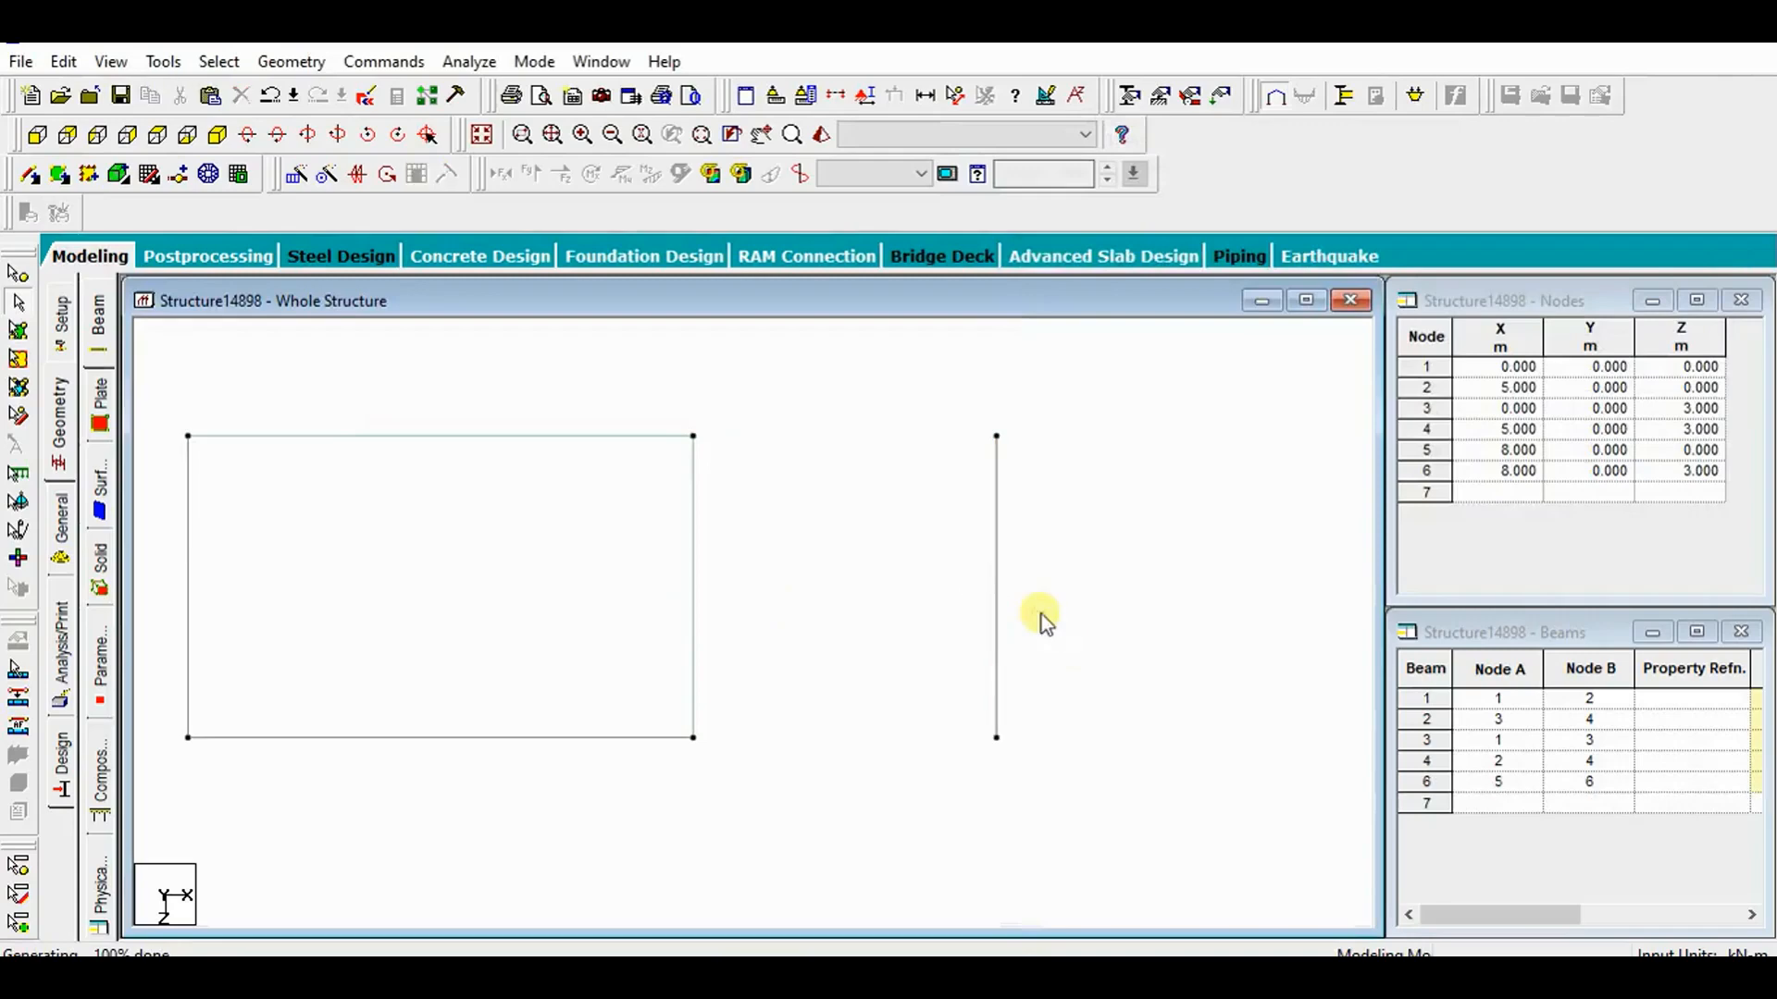
Delete the copied beam at X 8 m together with its end nodes.
{"action": "mouse_move", "coordinate": [938, 308]}
{"action": "left_mouse_down"}
{"action": "mouse_move", "coordinate": [991, 607]}
{"action": "mouse_move", "coordinate": [941, 304]}
{"action": "left_mouse_up"}
{"action": "left_click_drag", "start_coordinate": [925, 380], "coordinate": [1058, 755]}
{"action": "key", "text": "Delete"}
{"action": "key", "text": "Return"}
{"action": "key", "text": "Return"}
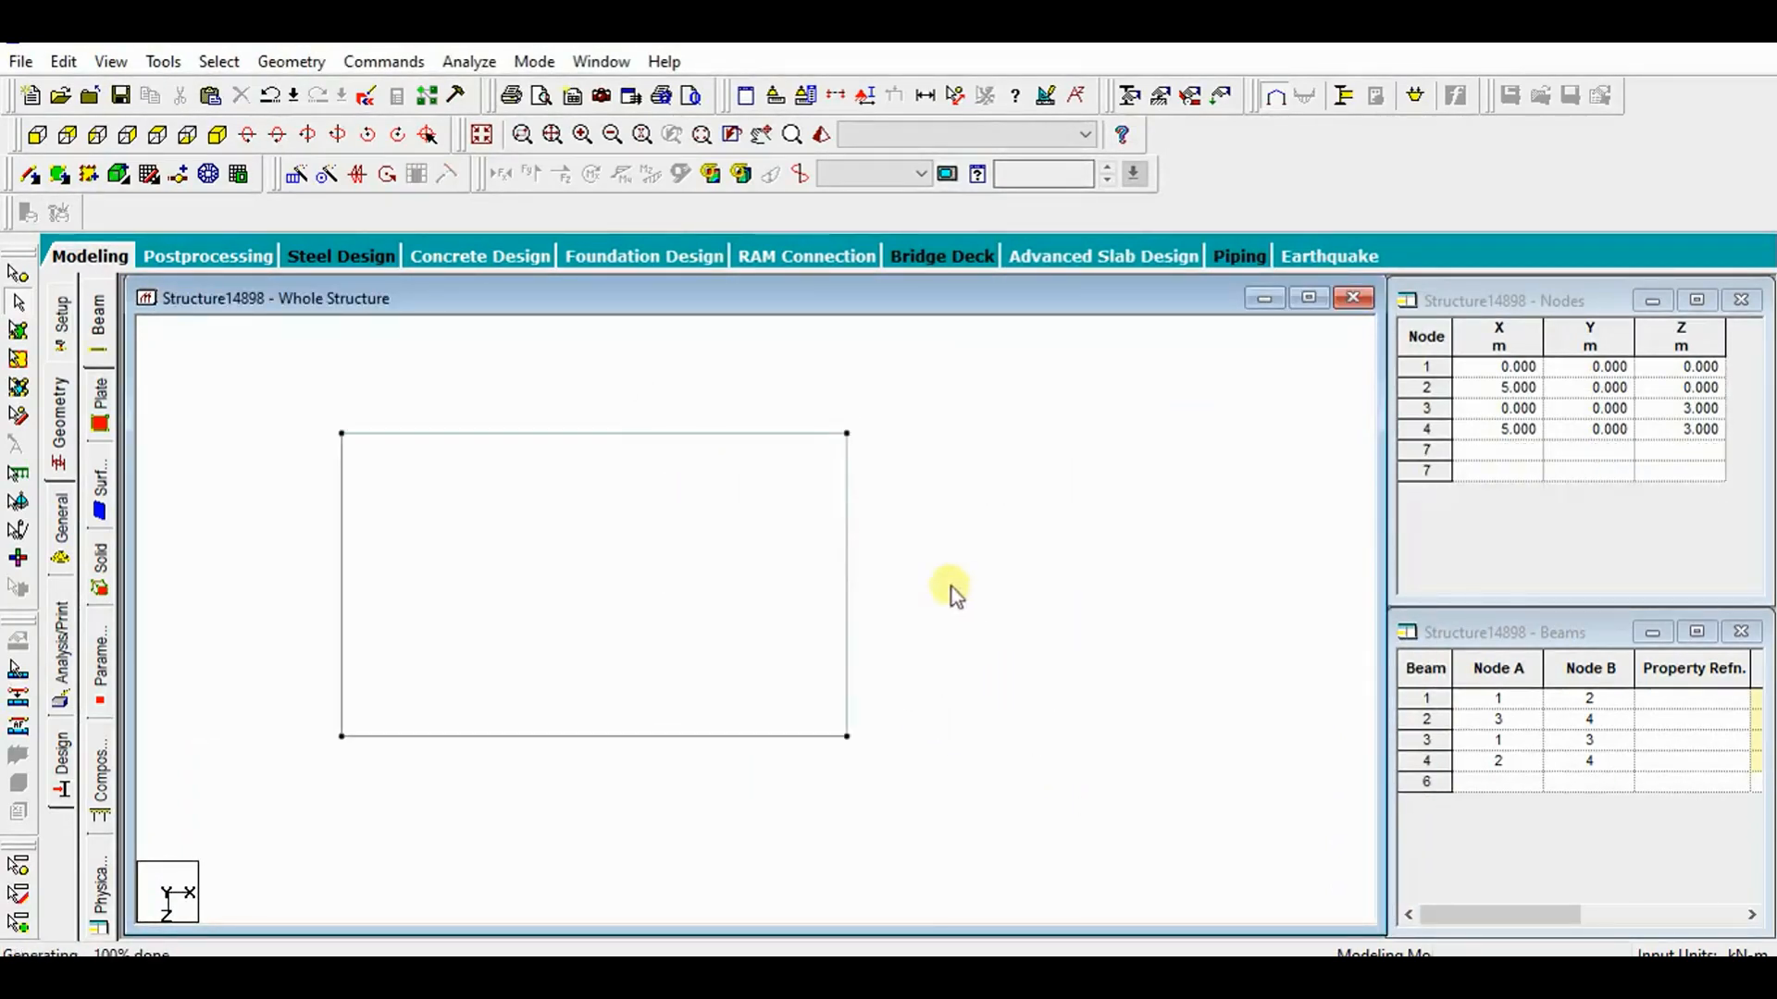
Copy the beam at X 5 m once with Translational Repeat, 3 m in the X direction with Link Steps on.
{"action": "left_click", "coordinate": [849, 592]}
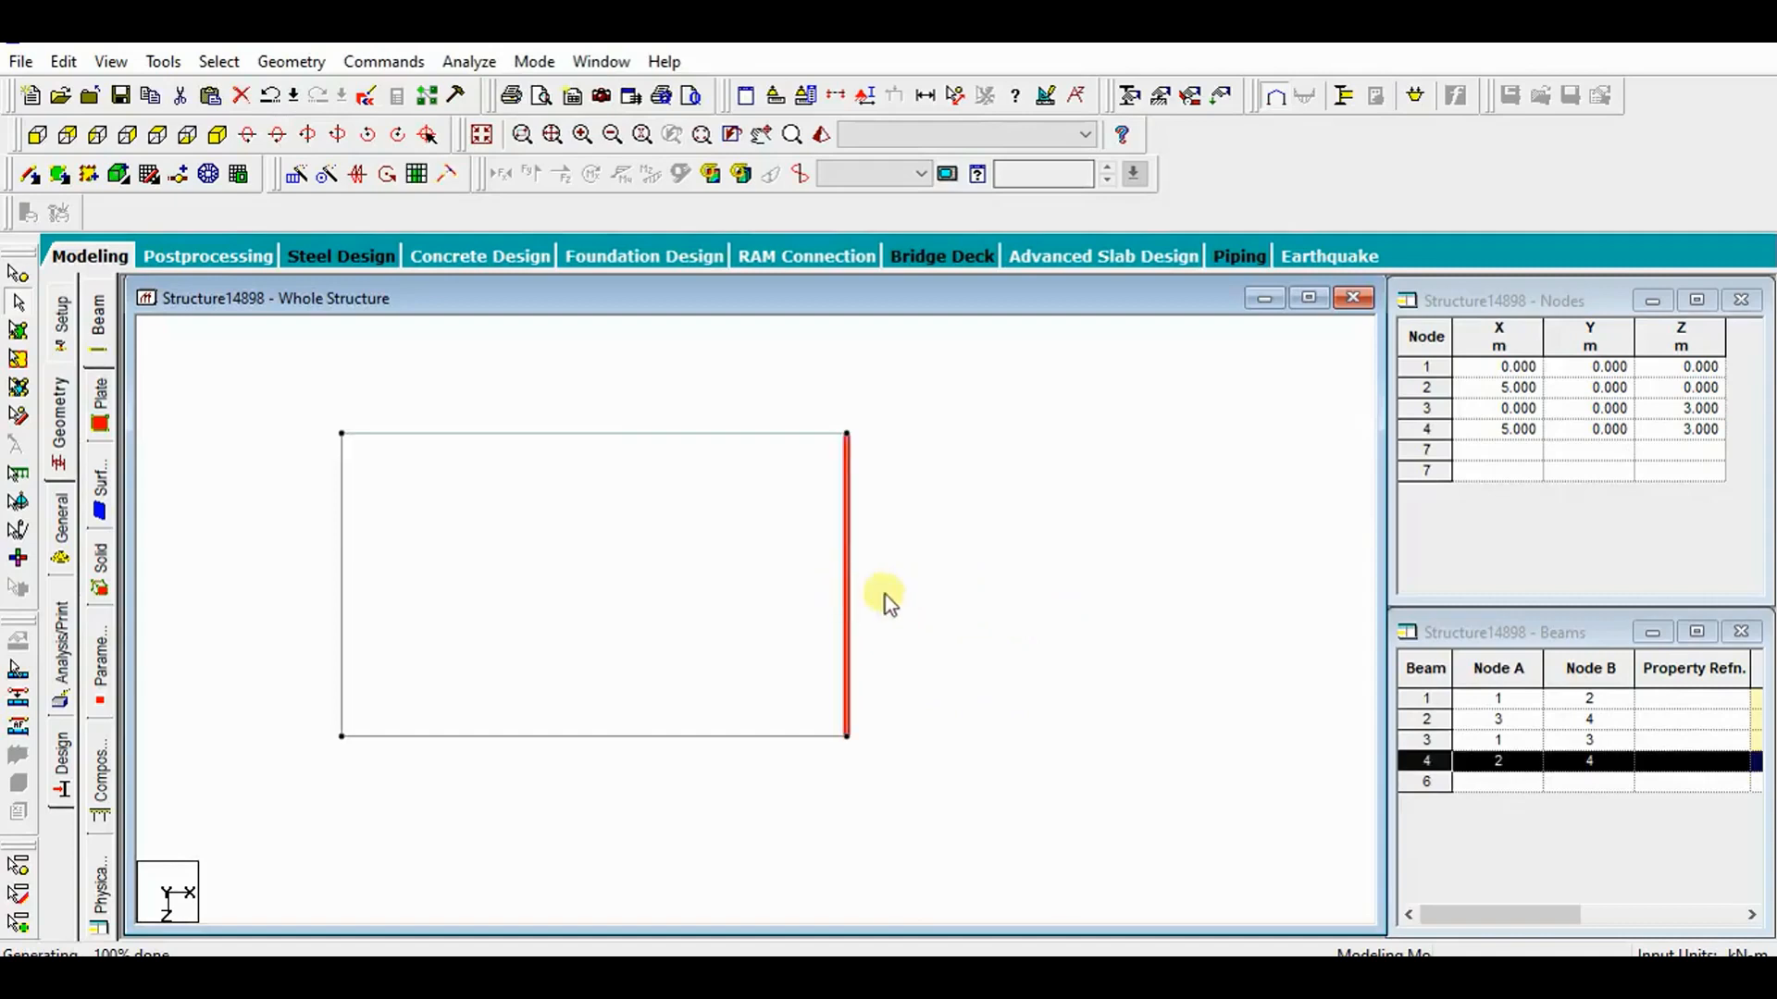
{"action": "left_click", "coordinate": [885, 594]}
{"action": "left_click", "coordinate": [846, 596]}
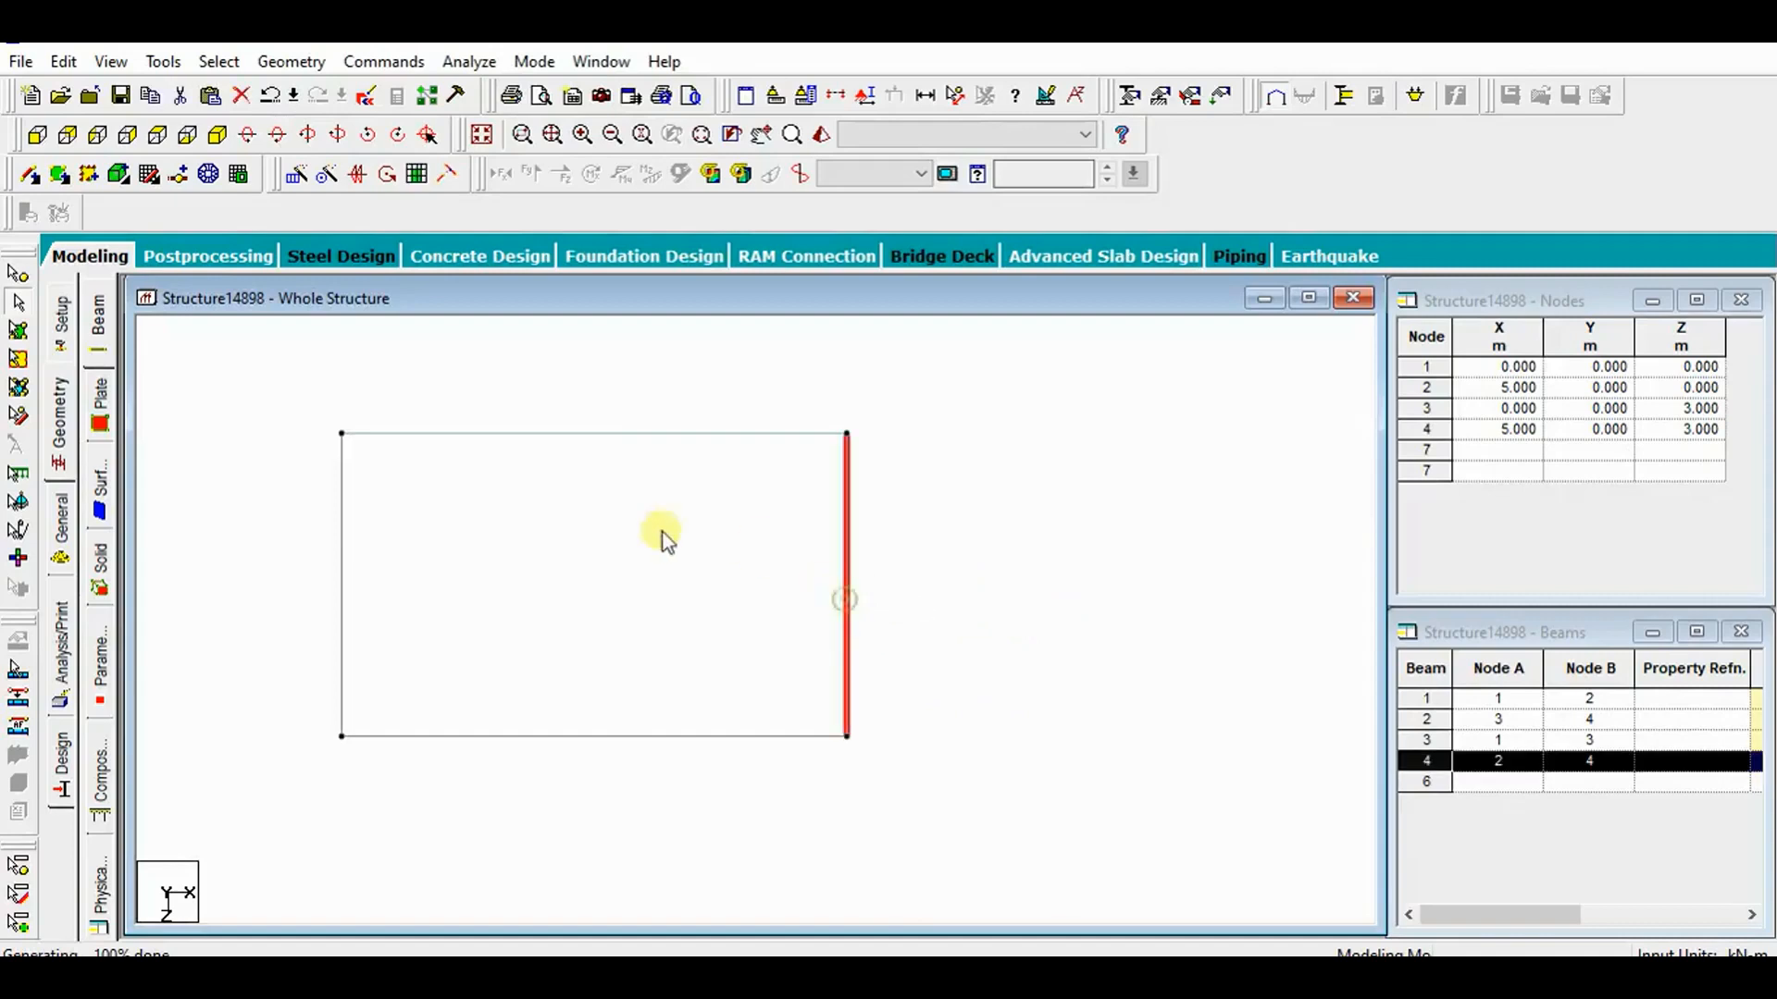
{"action": "left_click", "coordinate": [294, 178]}
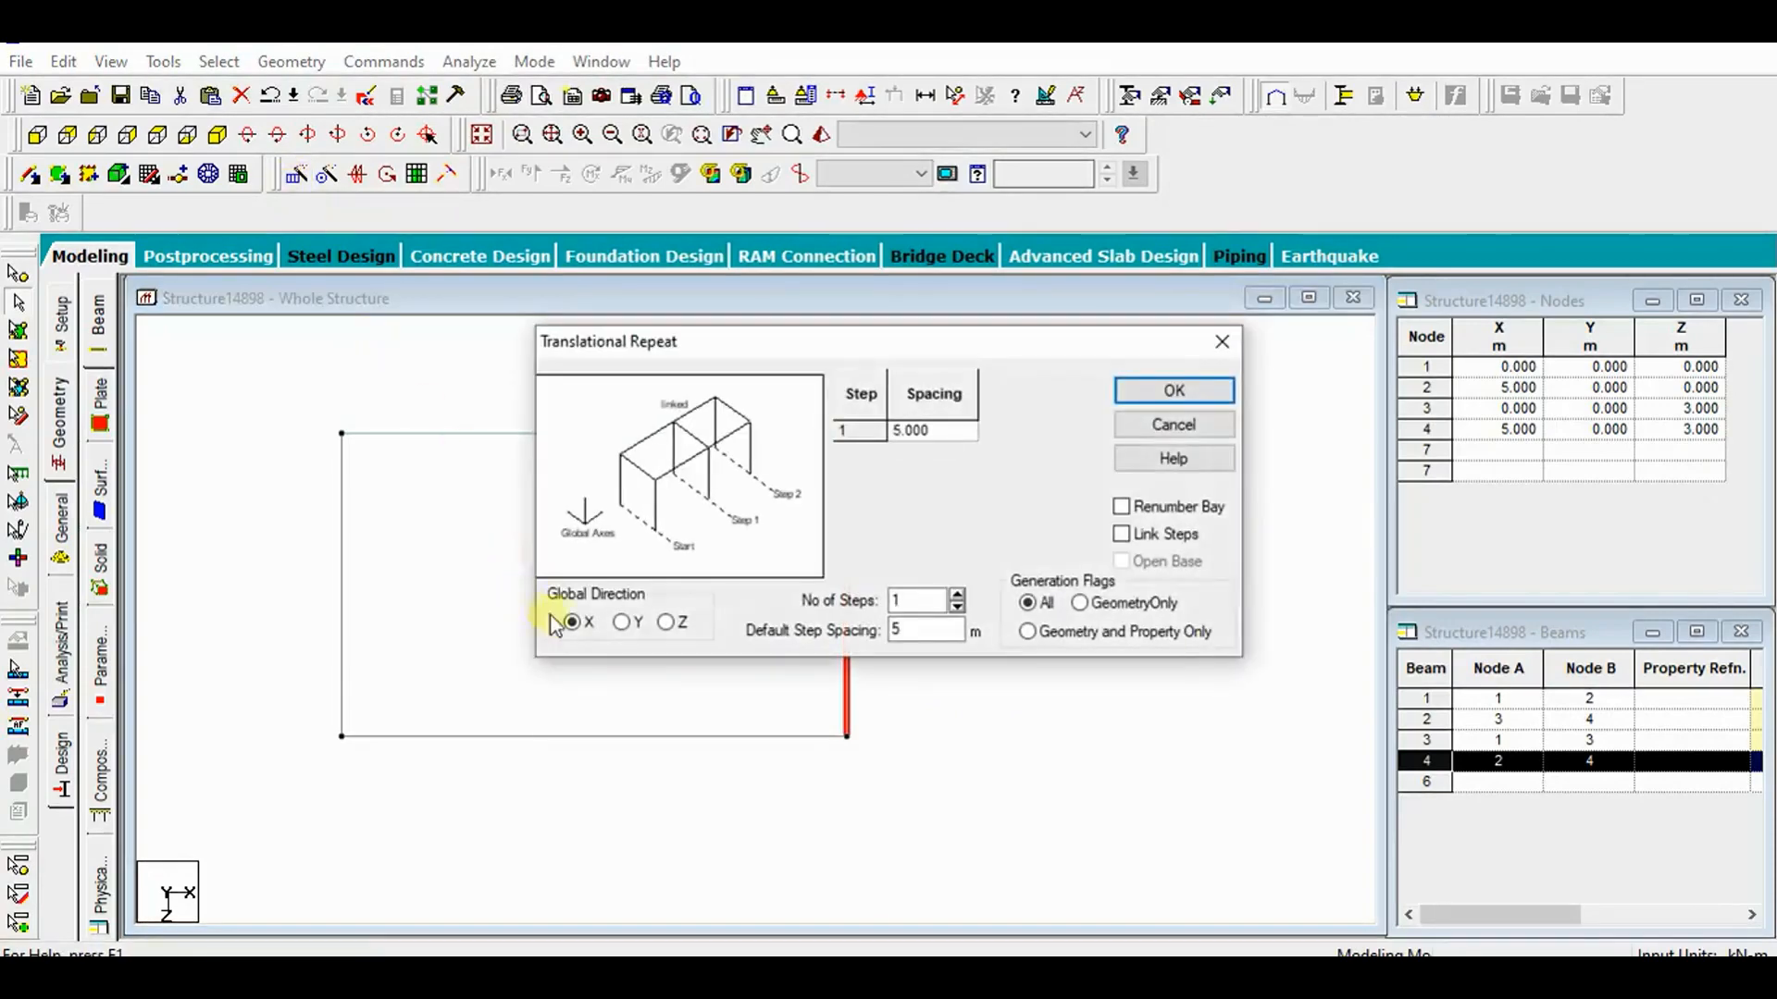
{"action": "left_click_drag", "start_coordinate": [956, 345], "coordinate": [1353, 129]}
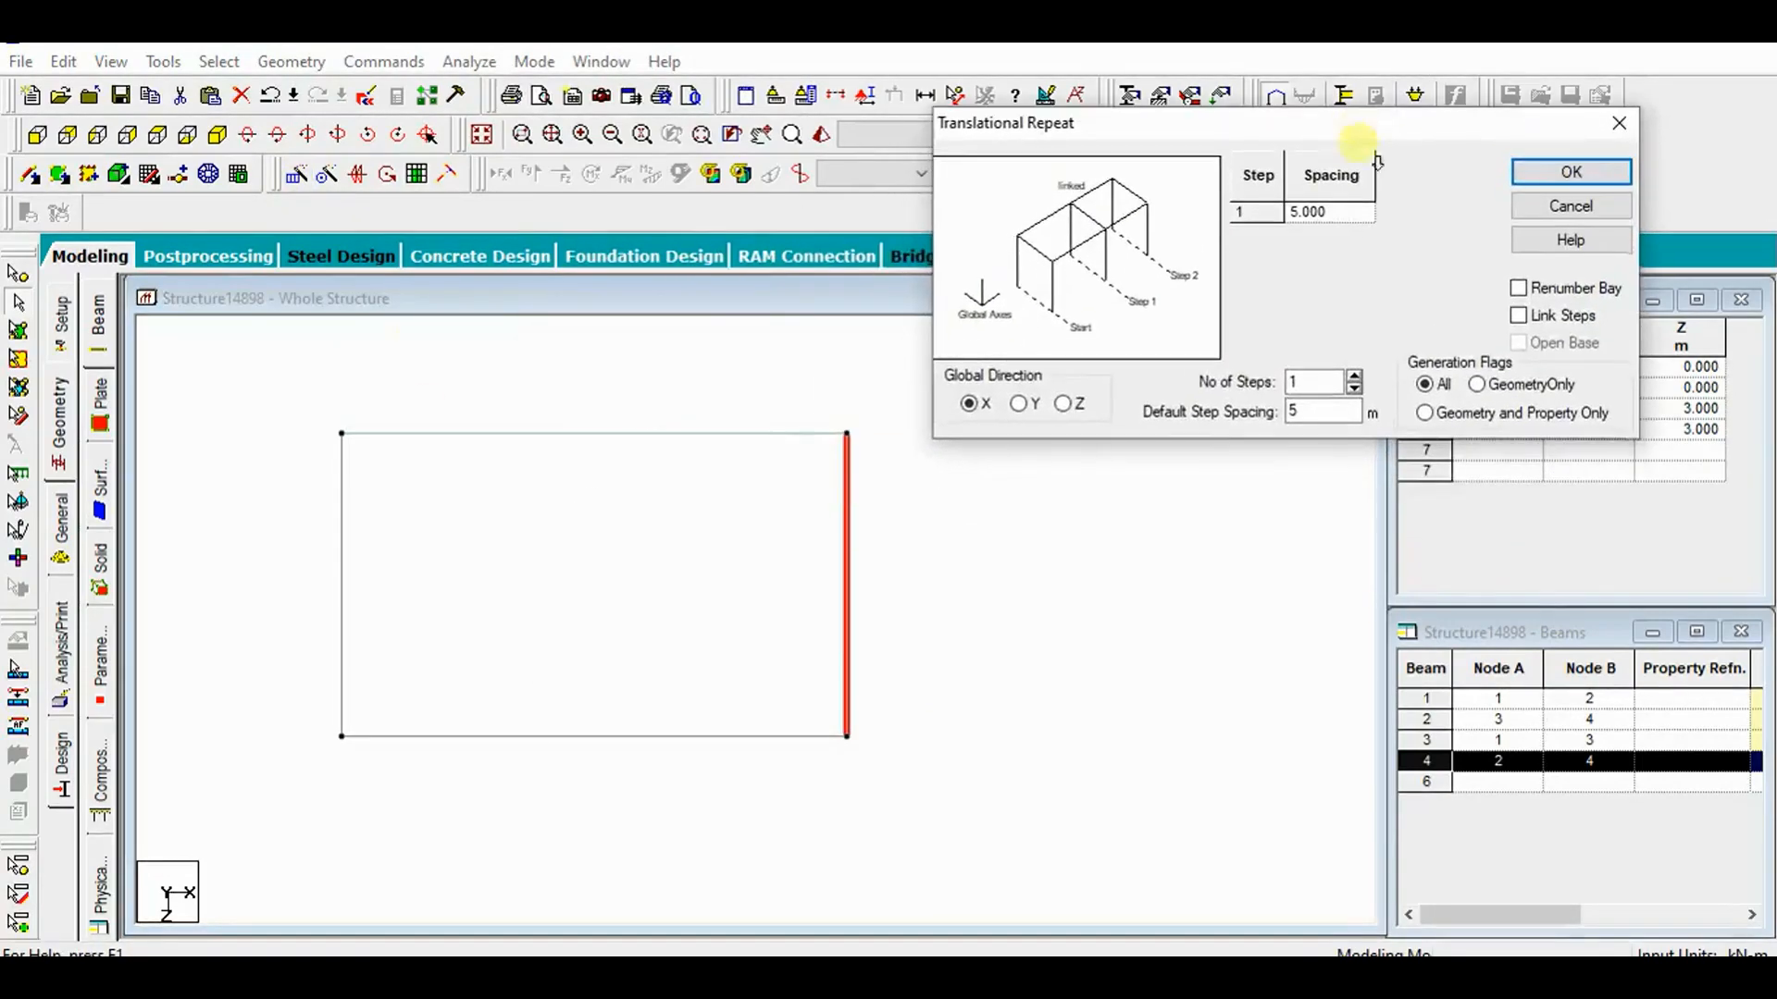
{"action": "left_click", "coordinate": [1310, 389]}
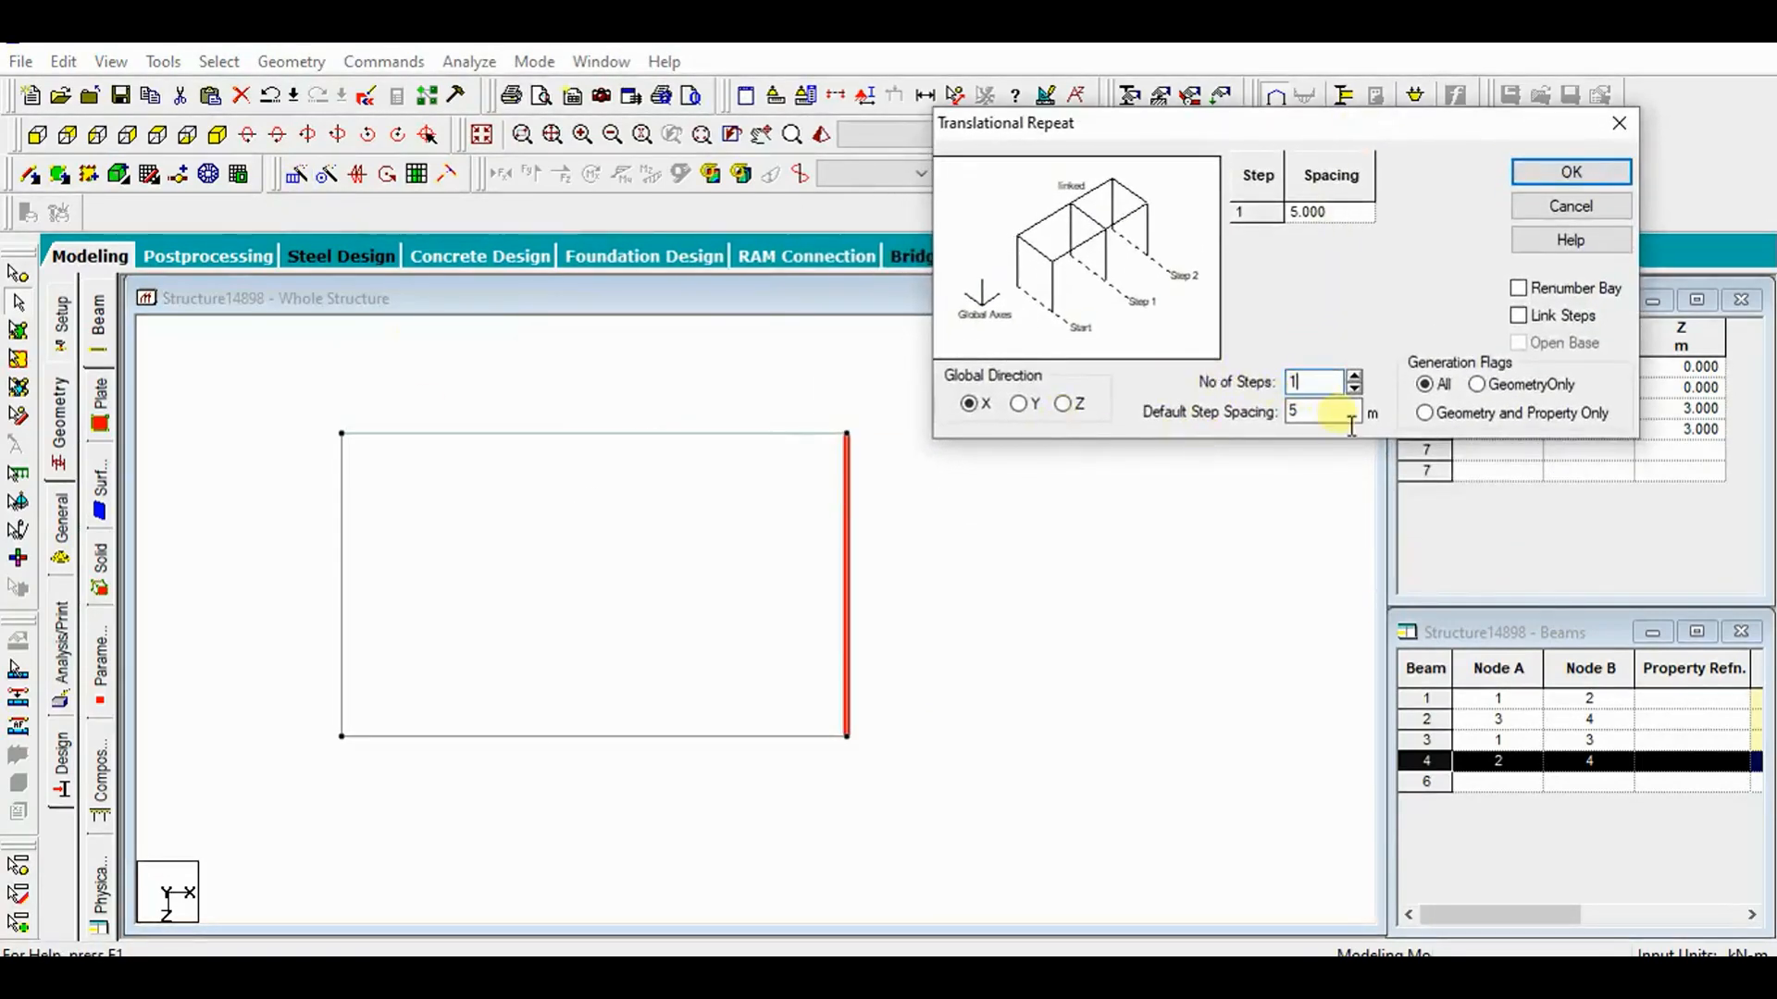
{"action": "left_click_drag", "start_coordinate": [1337, 413], "coordinate": [1211, 424]}
{"action": "type", "text": "3"}
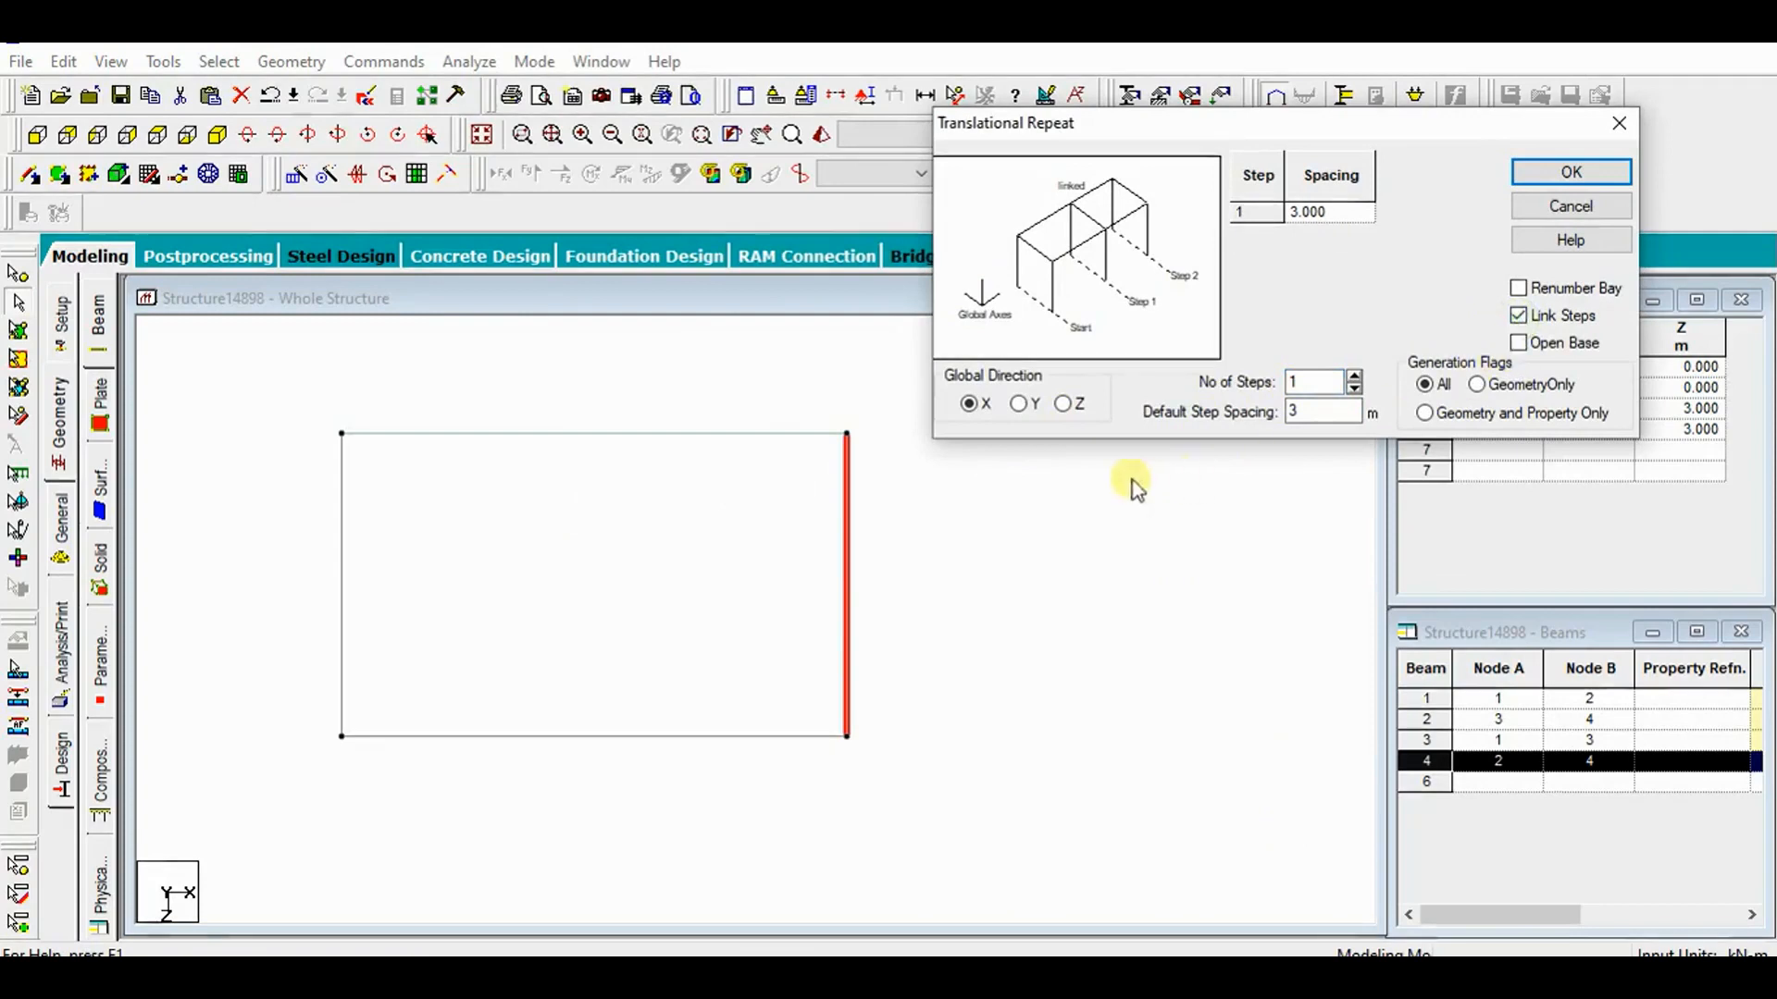
{"action": "left_click", "coordinate": [1221, 211]}
{"action": "left_click_drag", "start_coordinate": [1239, 127], "coordinate": [1285, 70]}
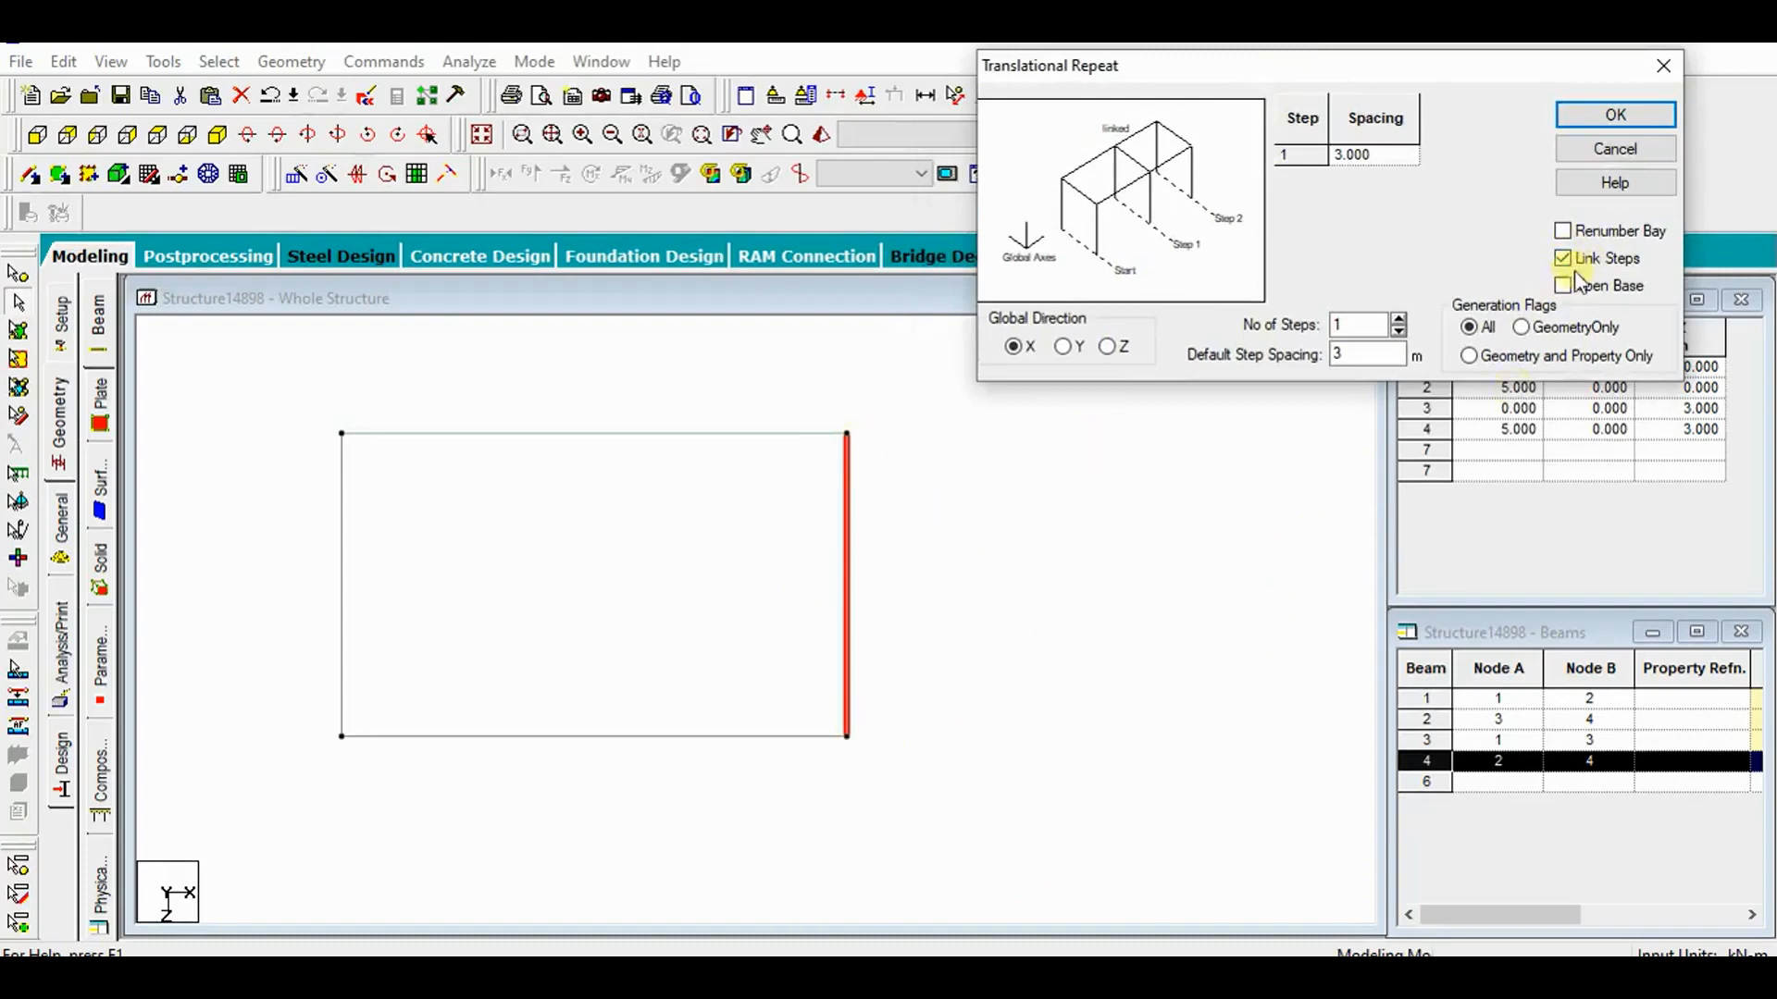
{"action": "left_click", "coordinate": [1614, 115]}
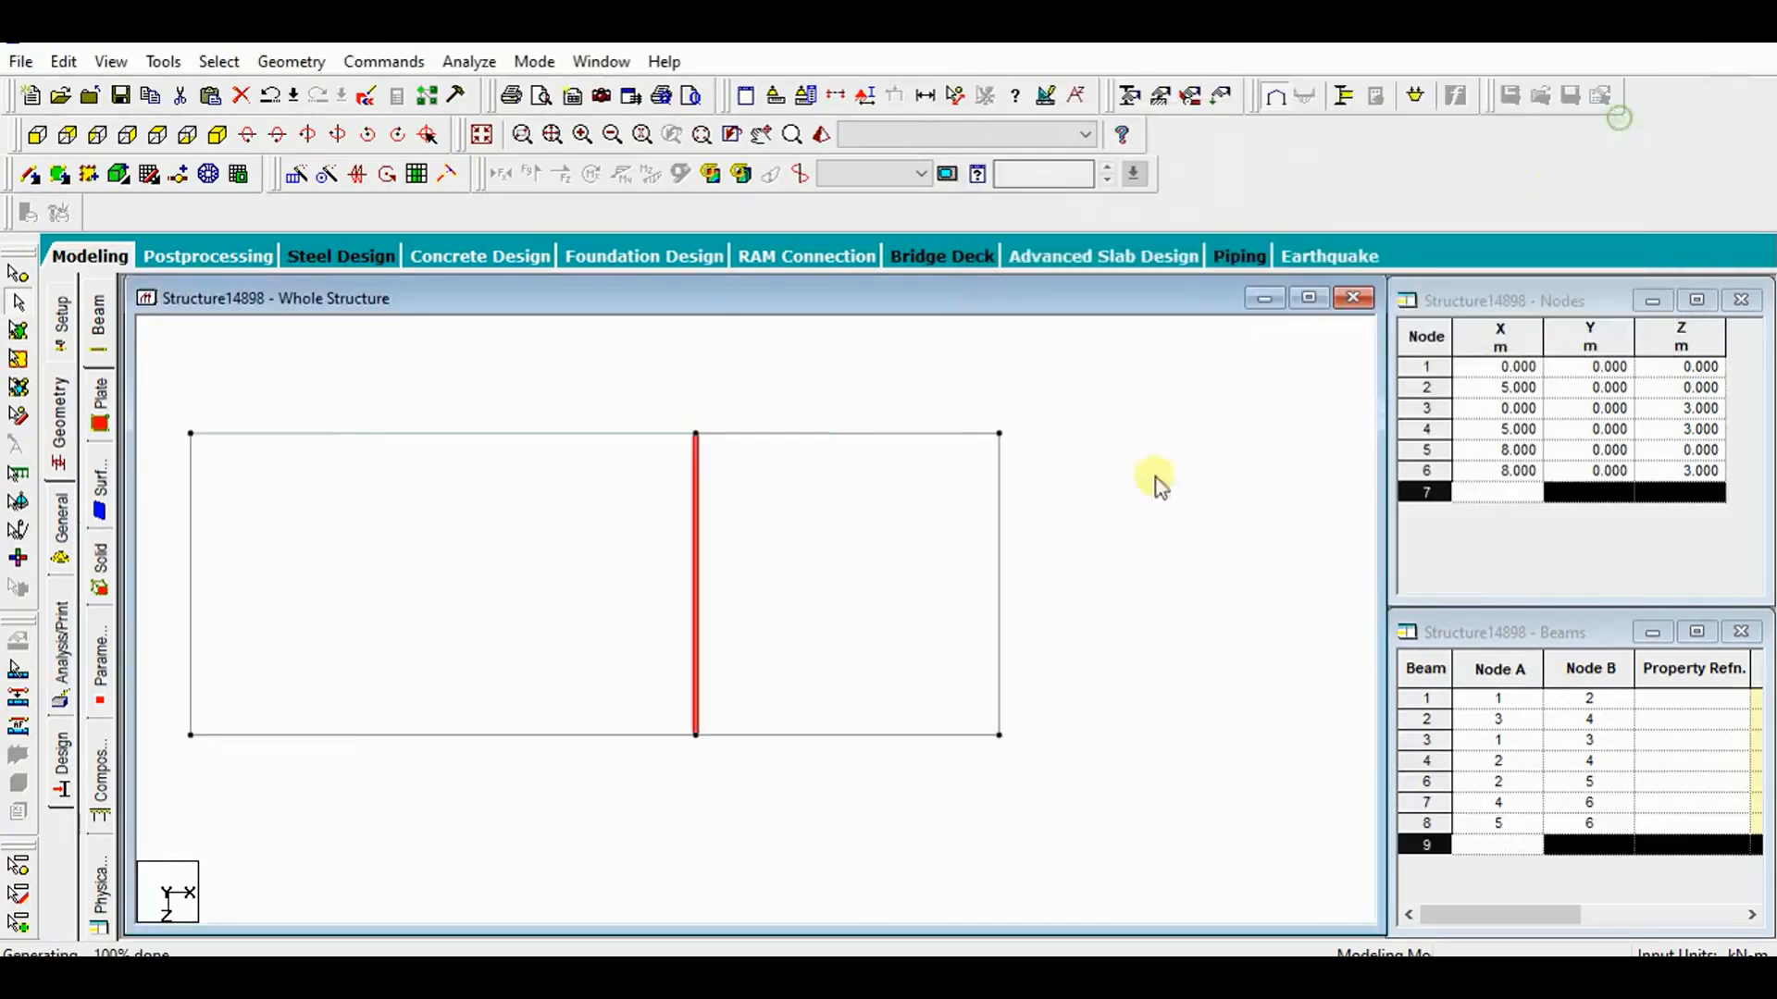
Check the new bay between X 5 m and X 8 m by selecting its copied and linking beams in turn.
{"action": "left_click", "coordinate": [1090, 607]}
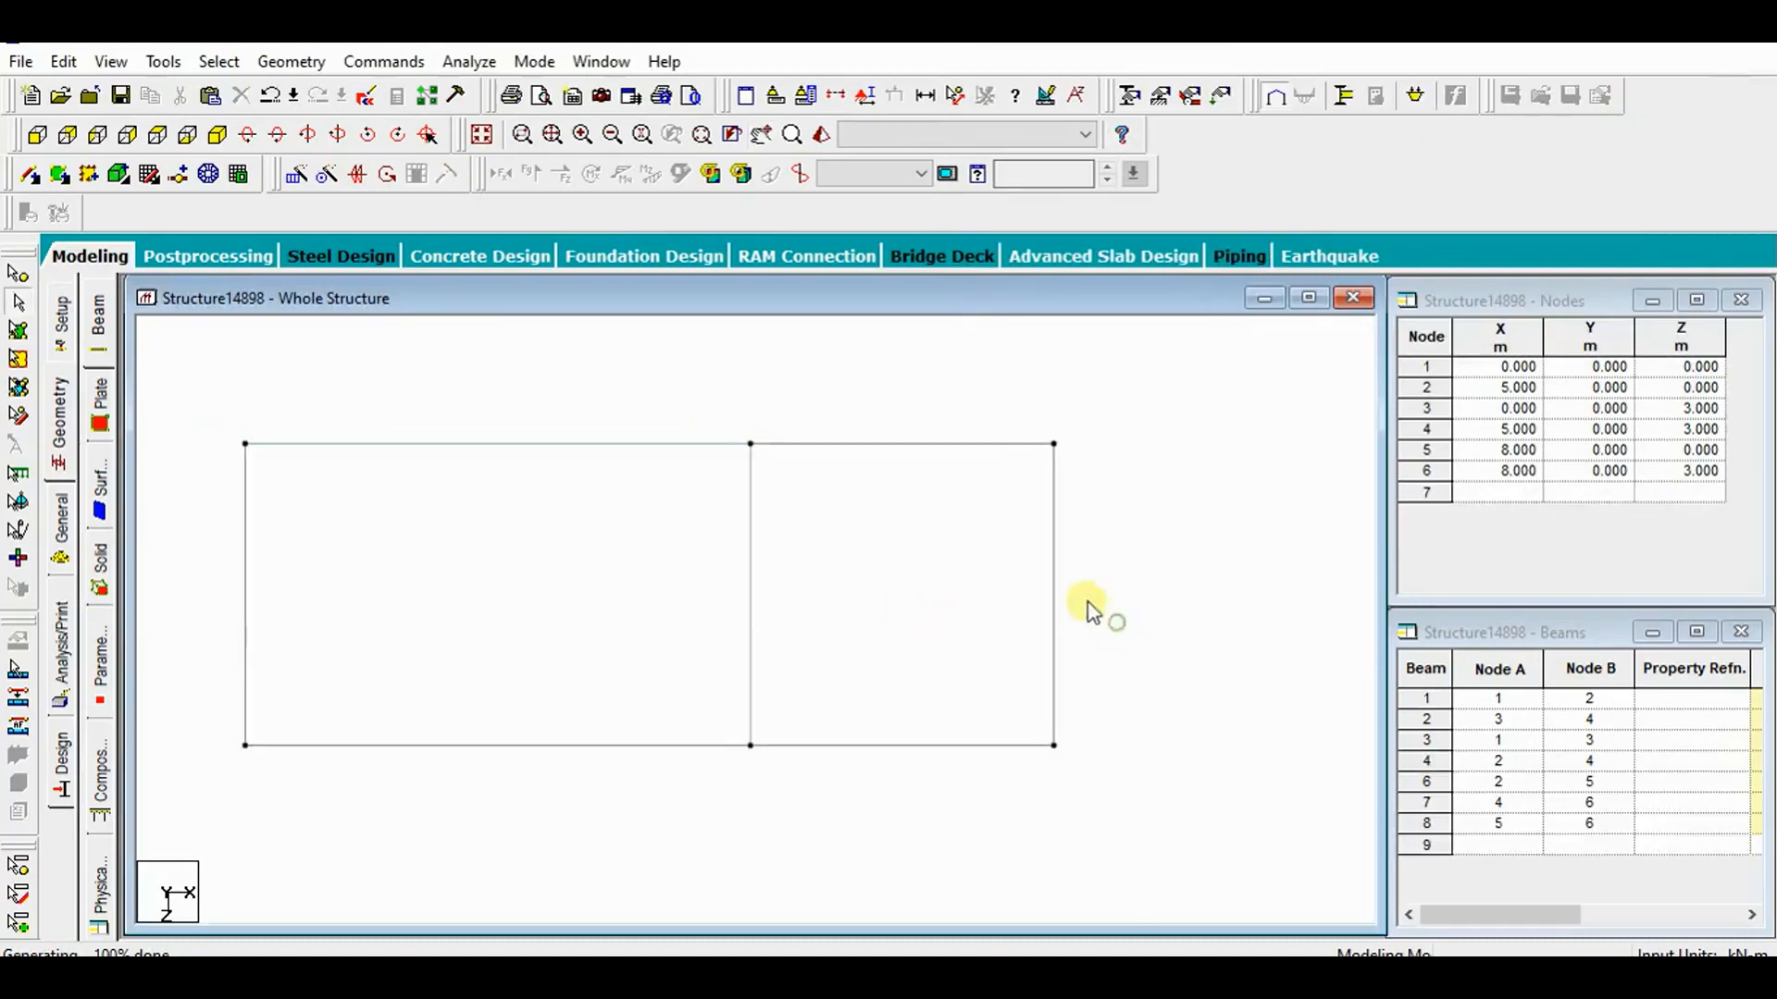
{"action": "left_click", "coordinate": [1055, 625]}
{"action": "left_click", "coordinate": [965, 548]}
{"action": "left_click", "coordinate": [857, 444]}
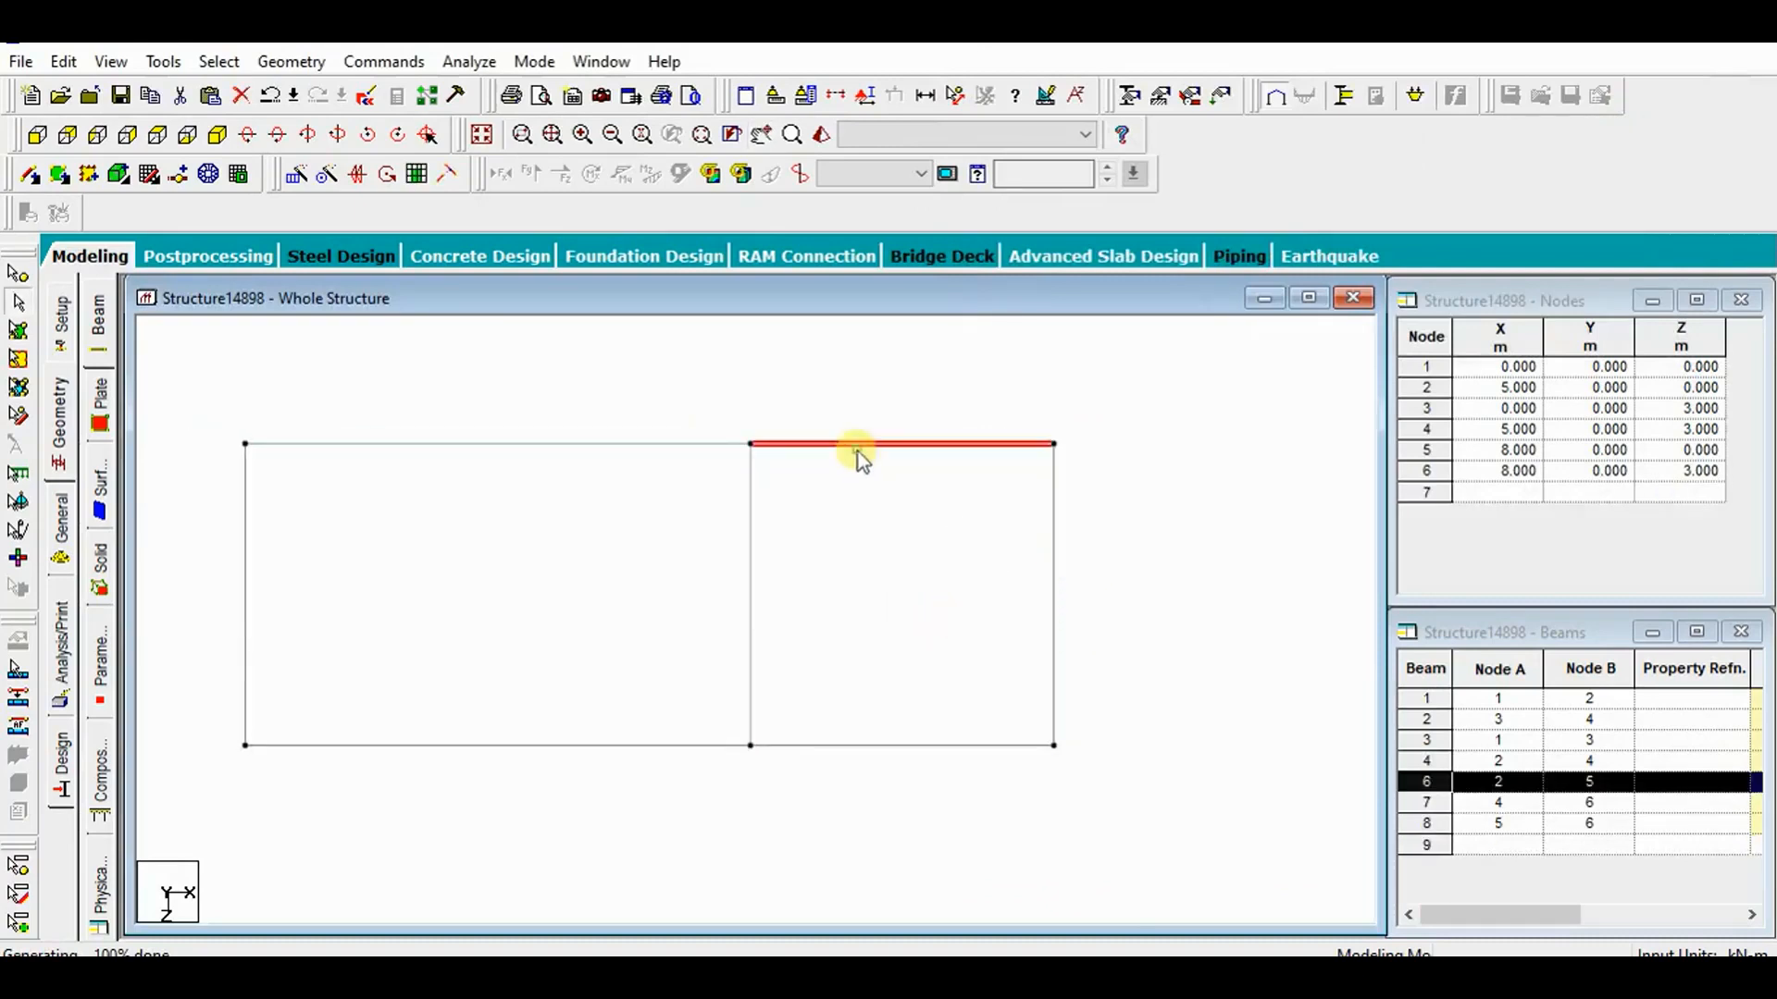
{"action": "left_click", "coordinate": [879, 745]}
{"action": "left_click", "coordinate": [905, 472]}
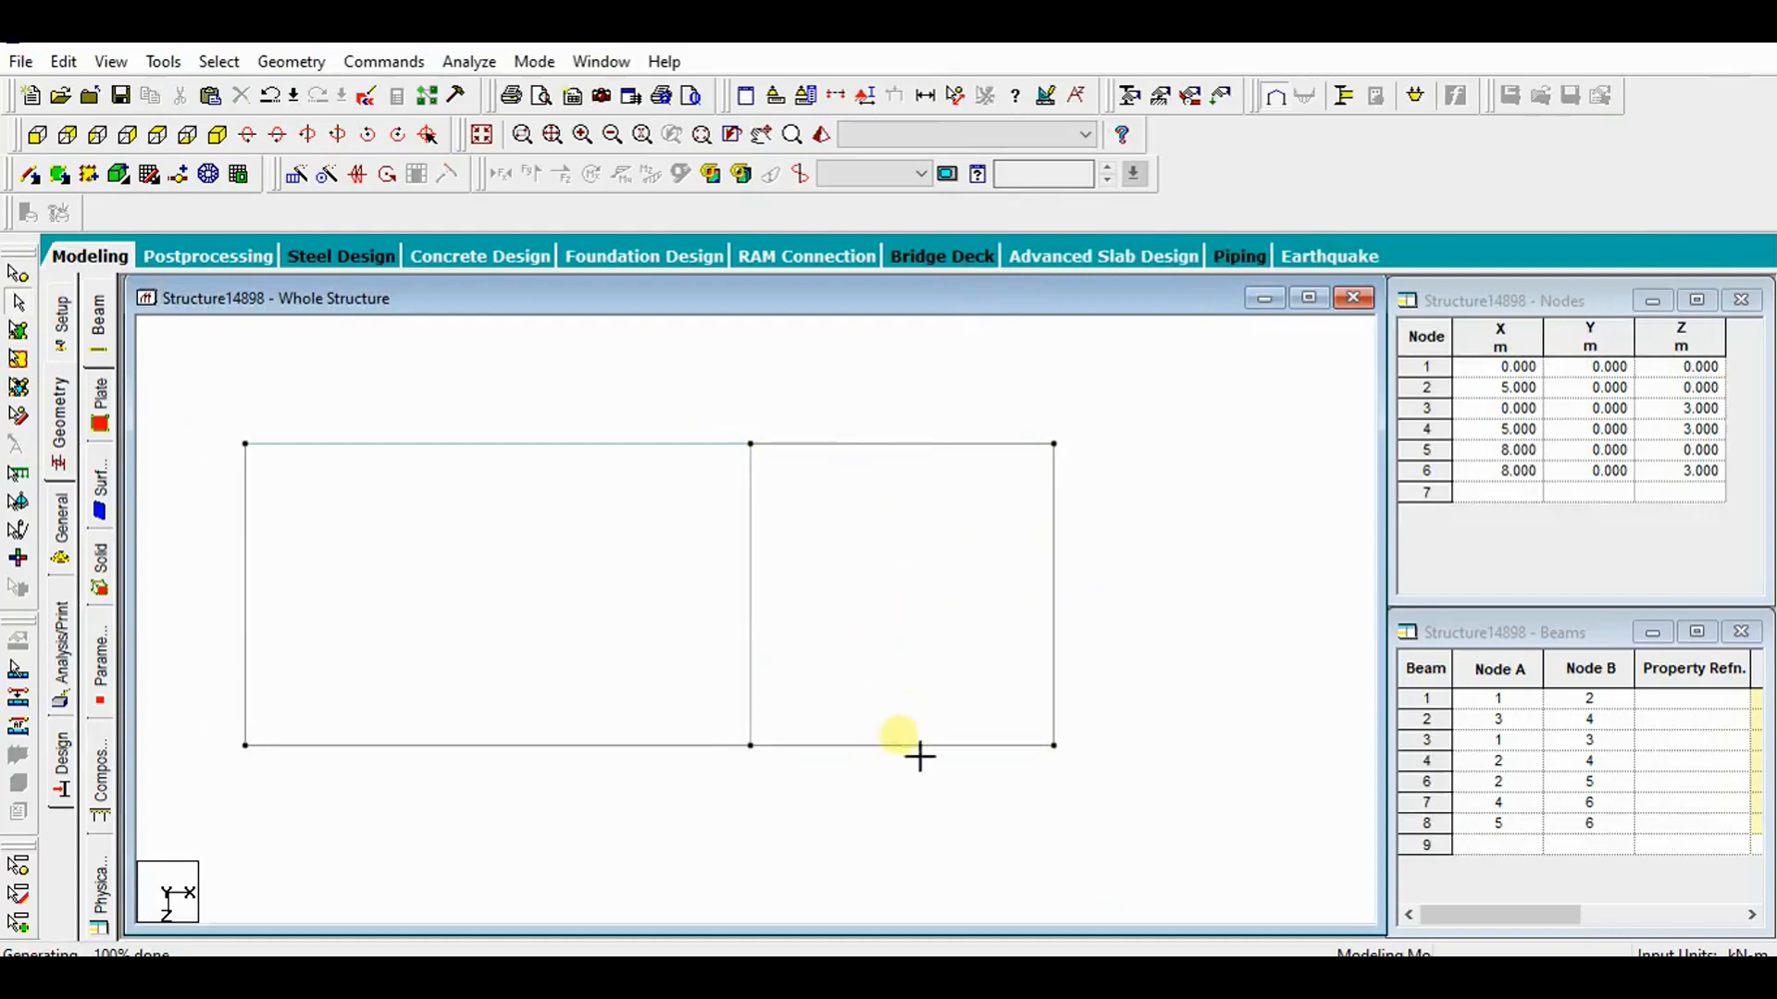
{"action": "left_click", "coordinate": [1055, 645]}
{"action": "left_click", "coordinate": [767, 633]}
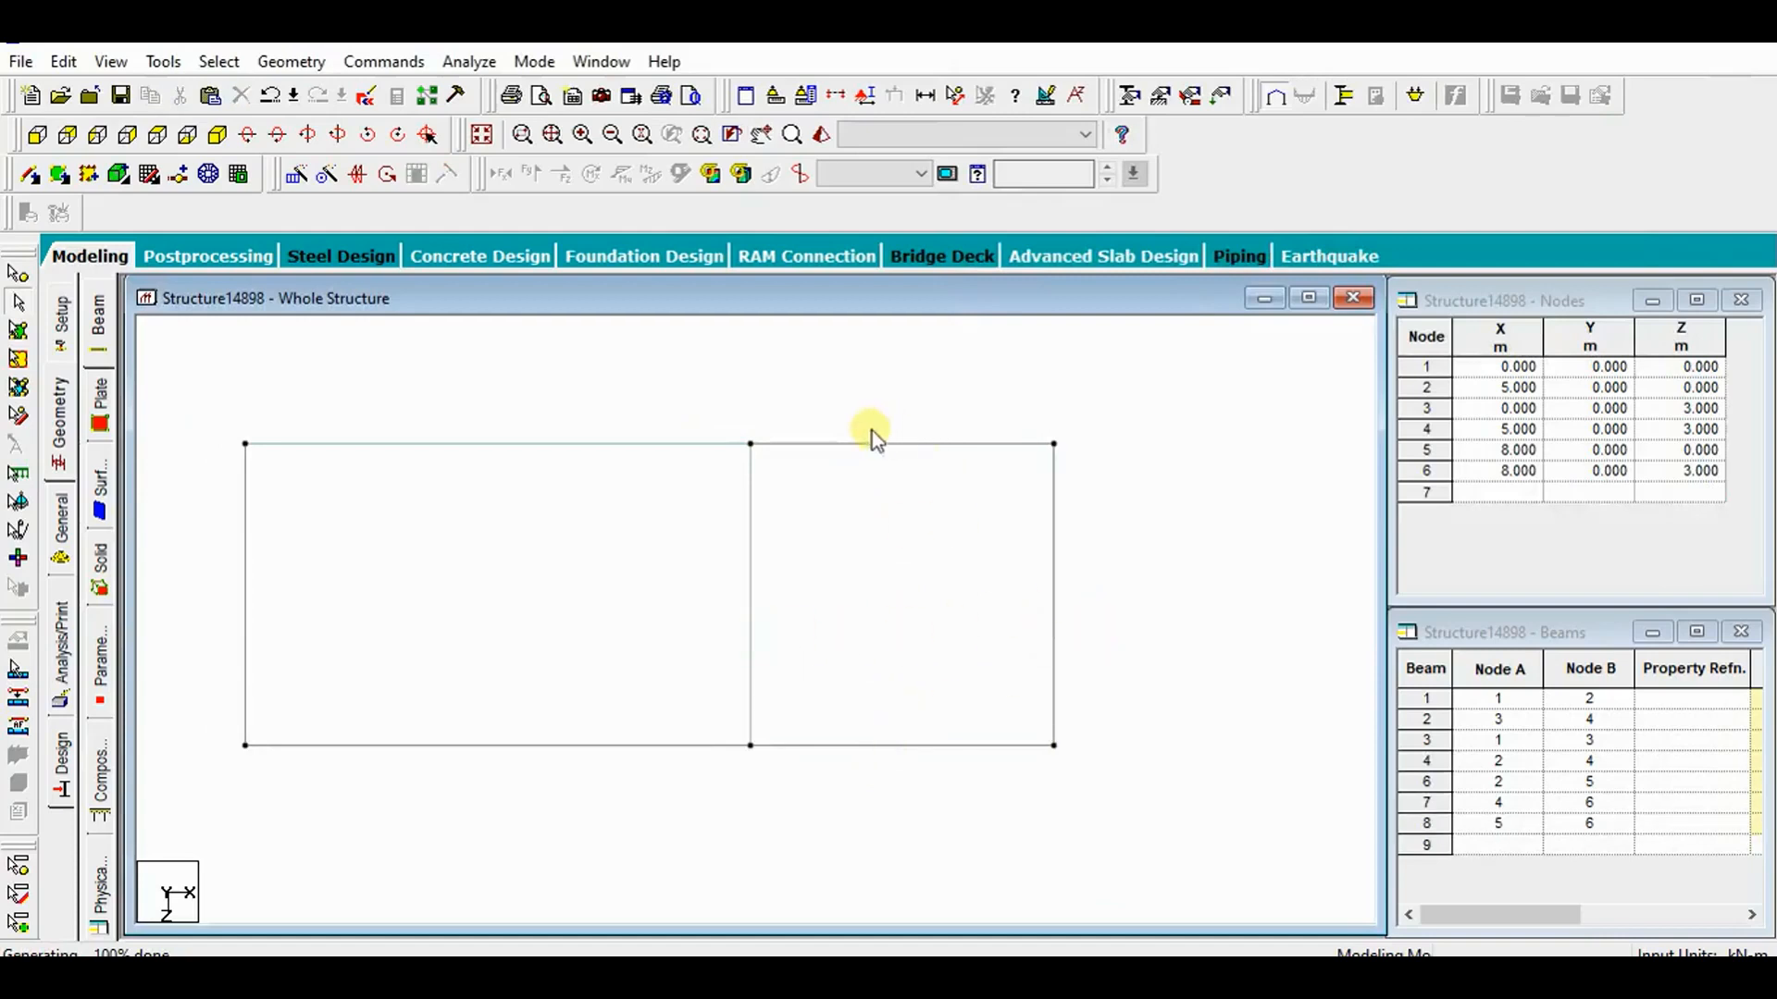
{"action": "scroll", "coordinate": [991, 674], "scroll_direction": "down", "scroll_amount": 4}
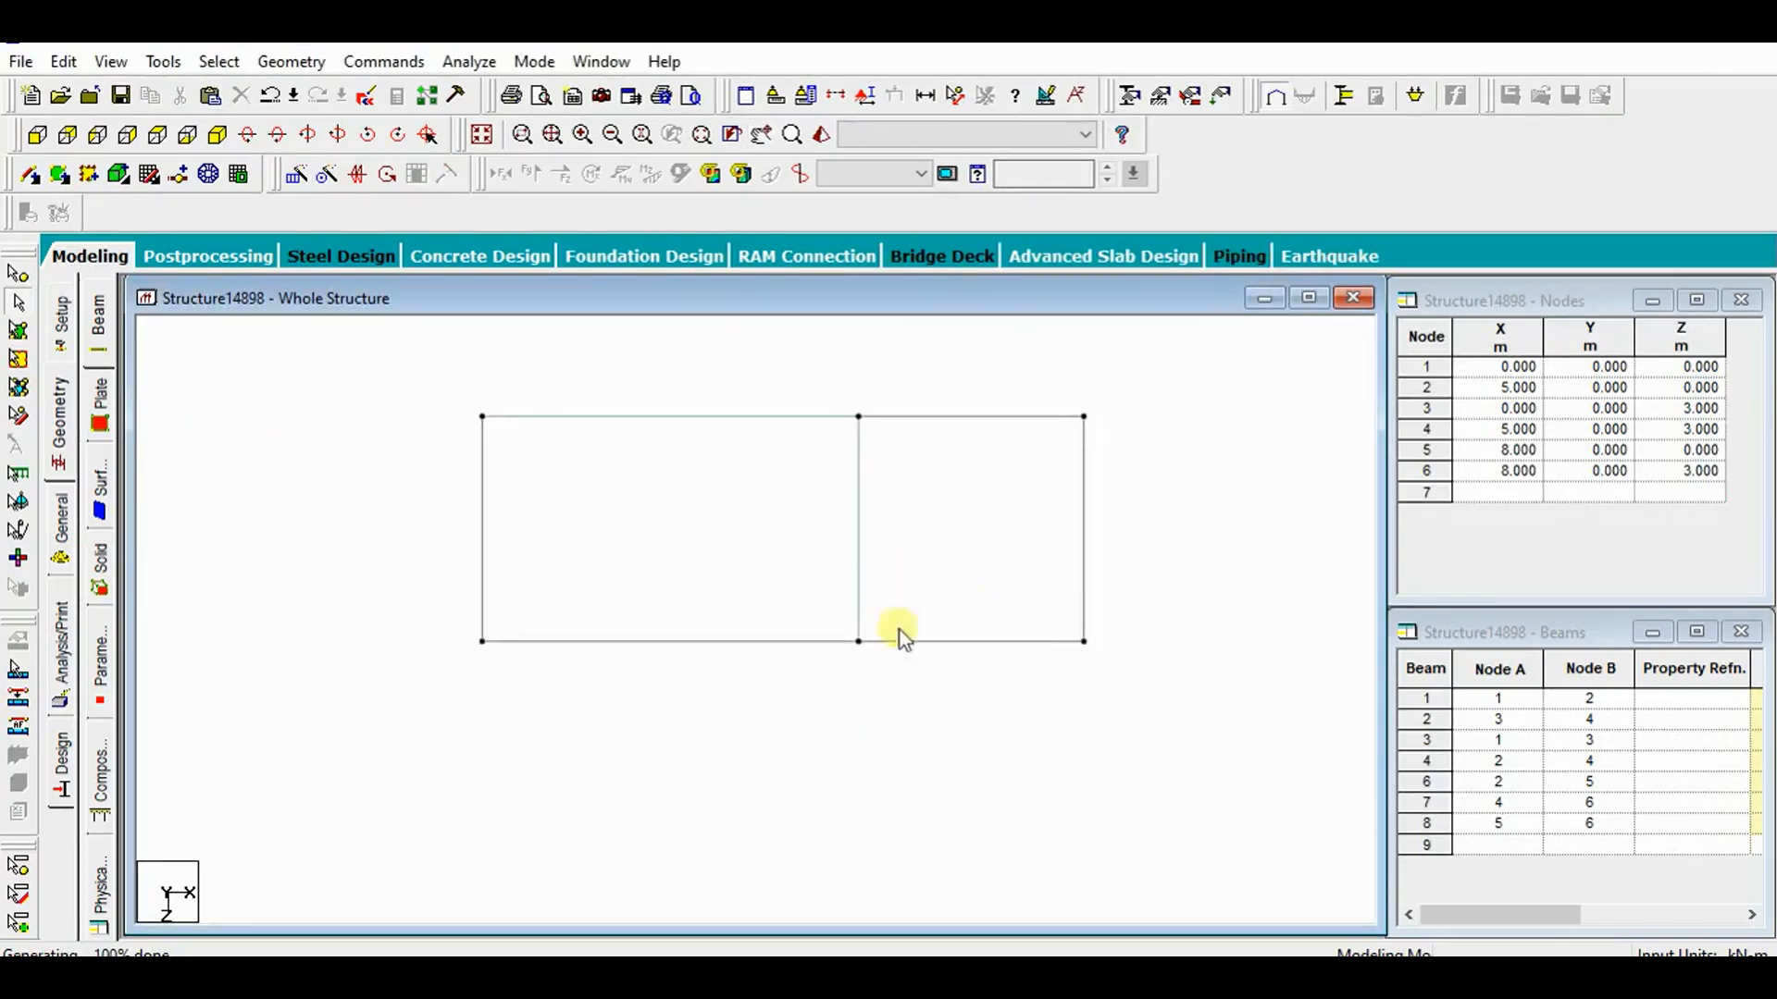
{"action": "scroll", "coordinate": [781, 680], "scroll_direction": "up", "scroll_amount": 3}
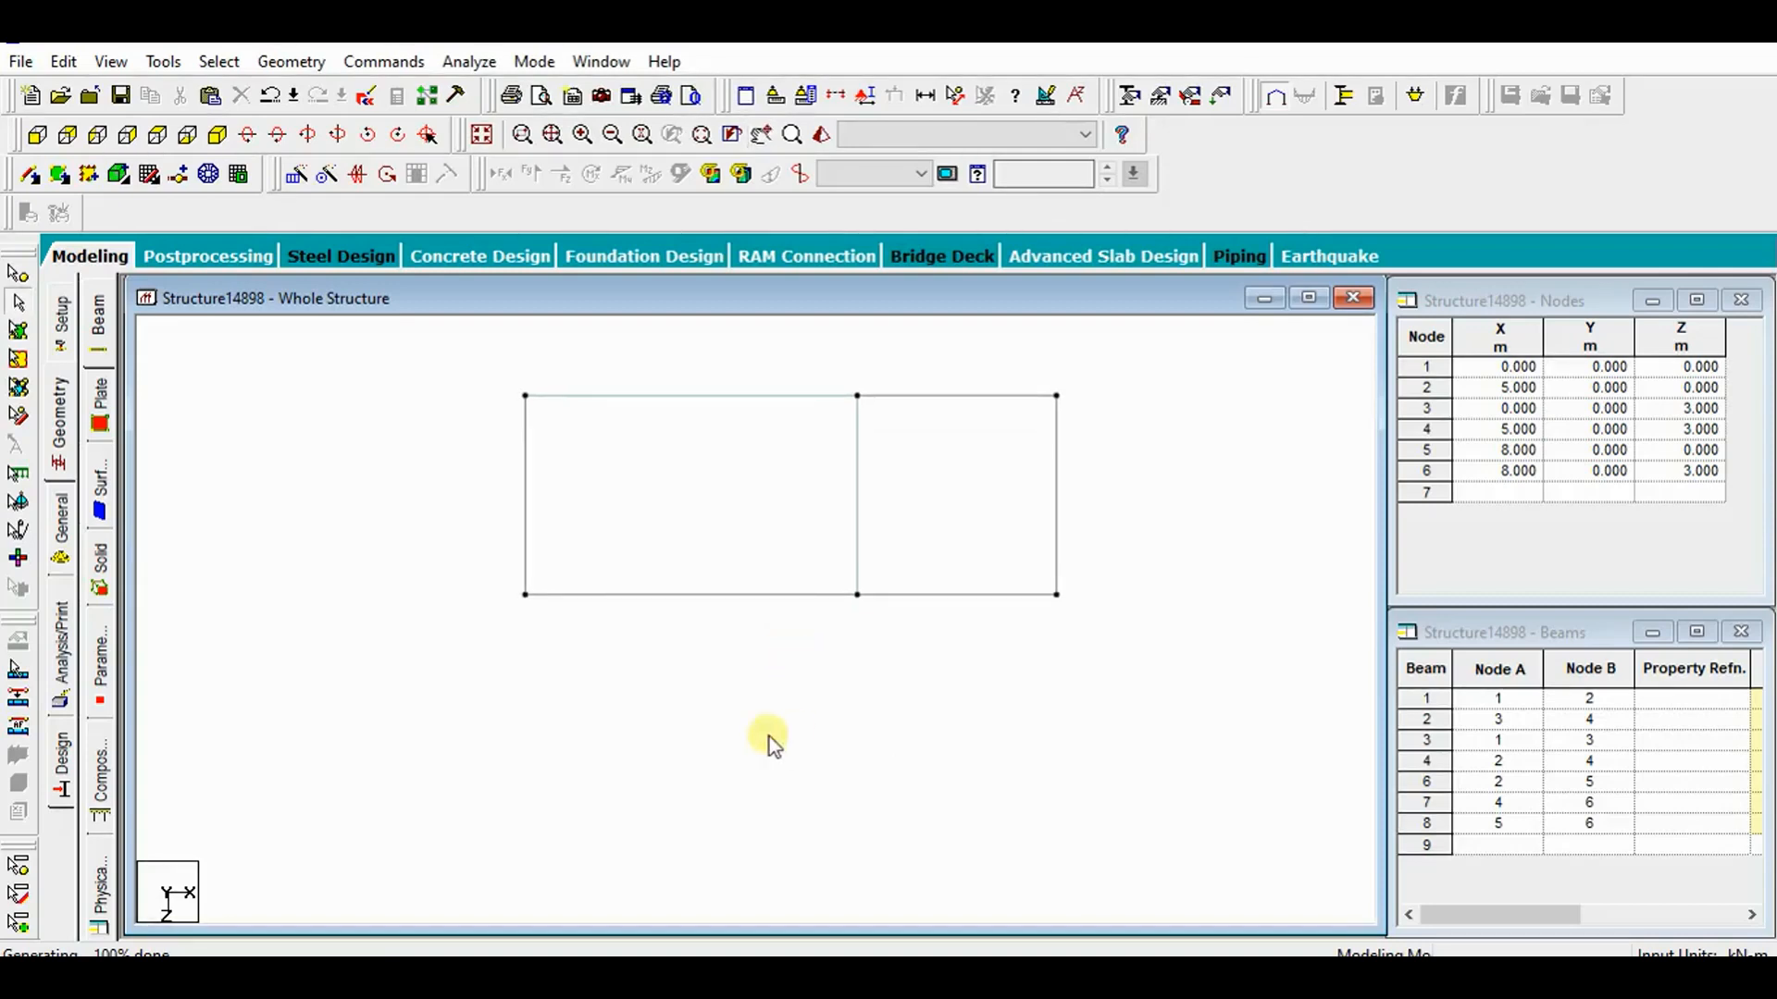
Copy the 5 m beam at Z 3 m once with Translational Repeat, 4 m in the Z direction with Link Steps off.
{"action": "left_click", "coordinate": [666, 596]}
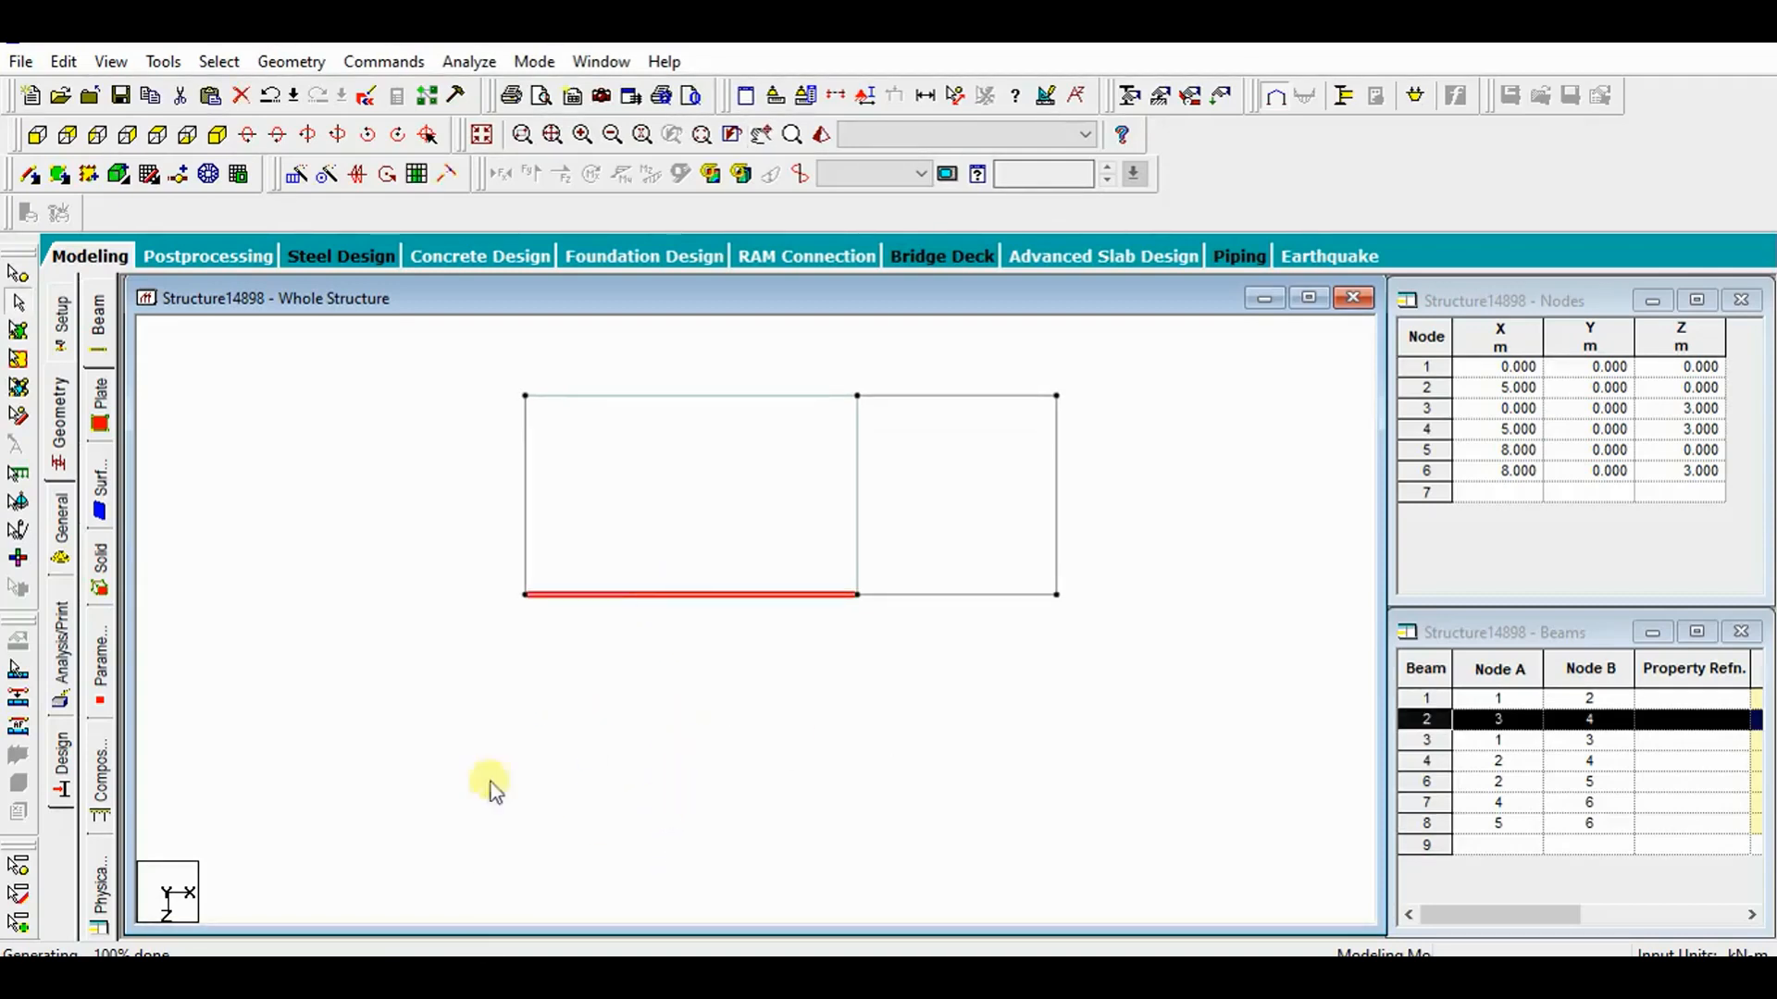
{"action": "left_click", "coordinate": [296, 174]}
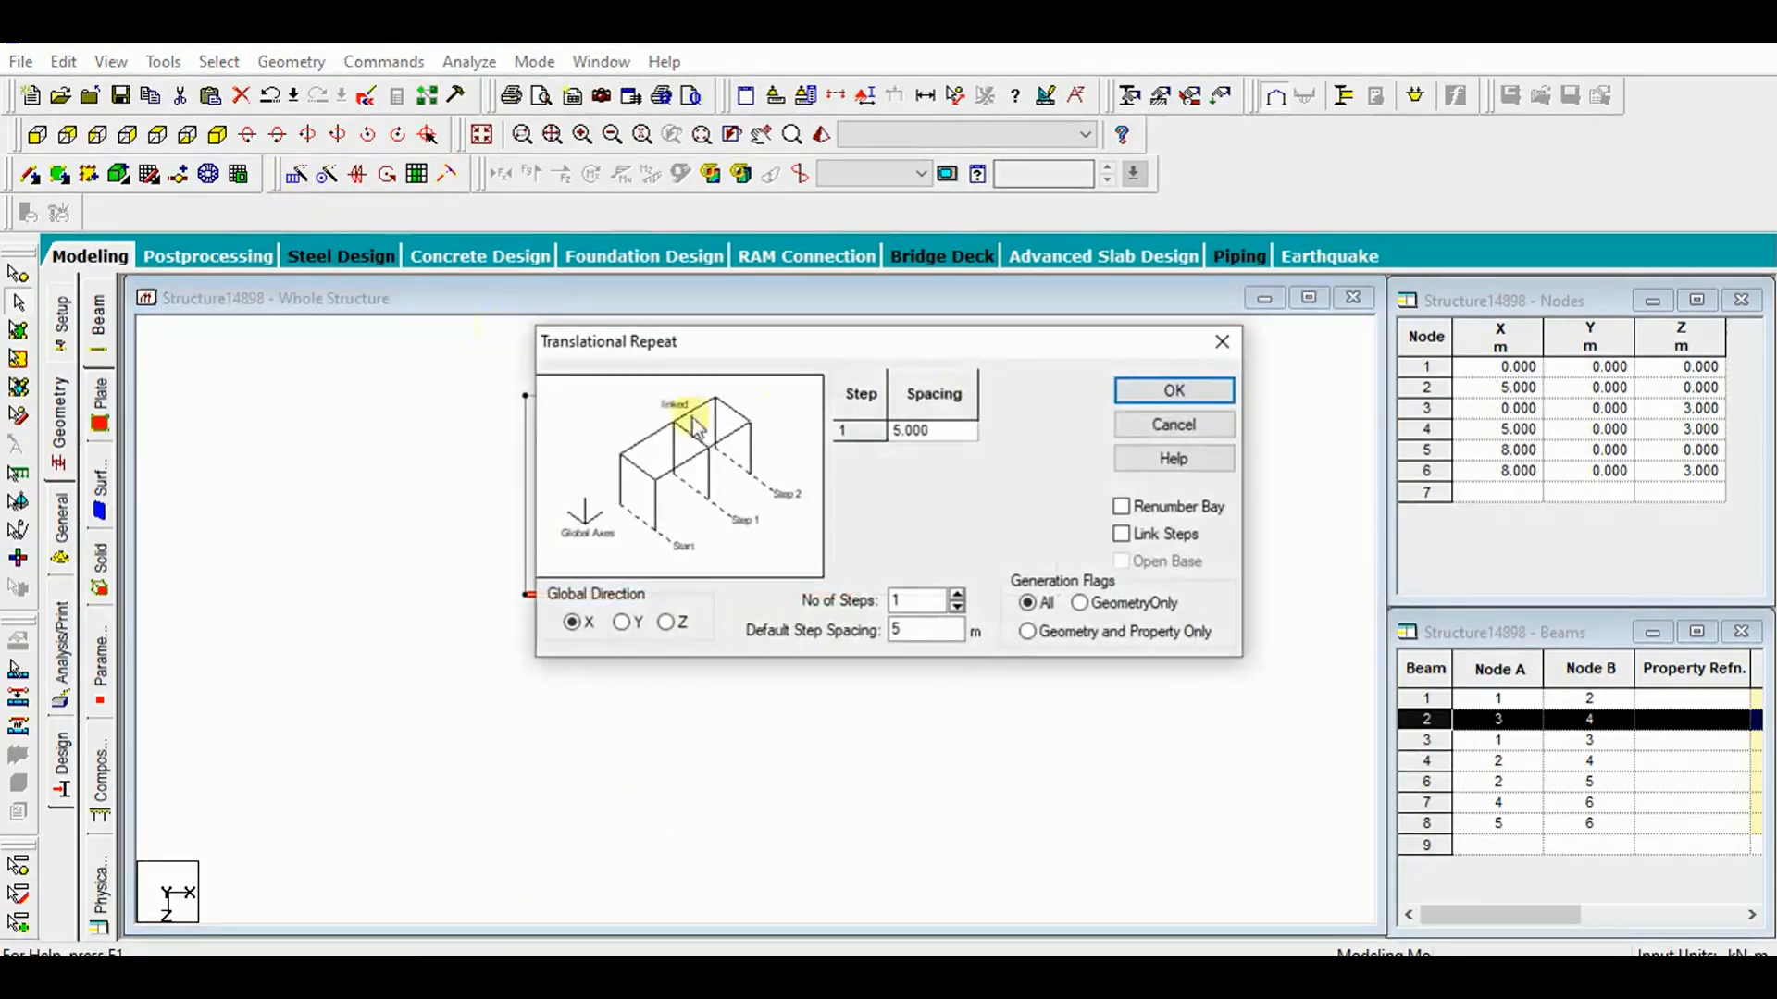
{"action": "left_click_drag", "start_coordinate": [895, 341], "coordinate": [1420, 285]}
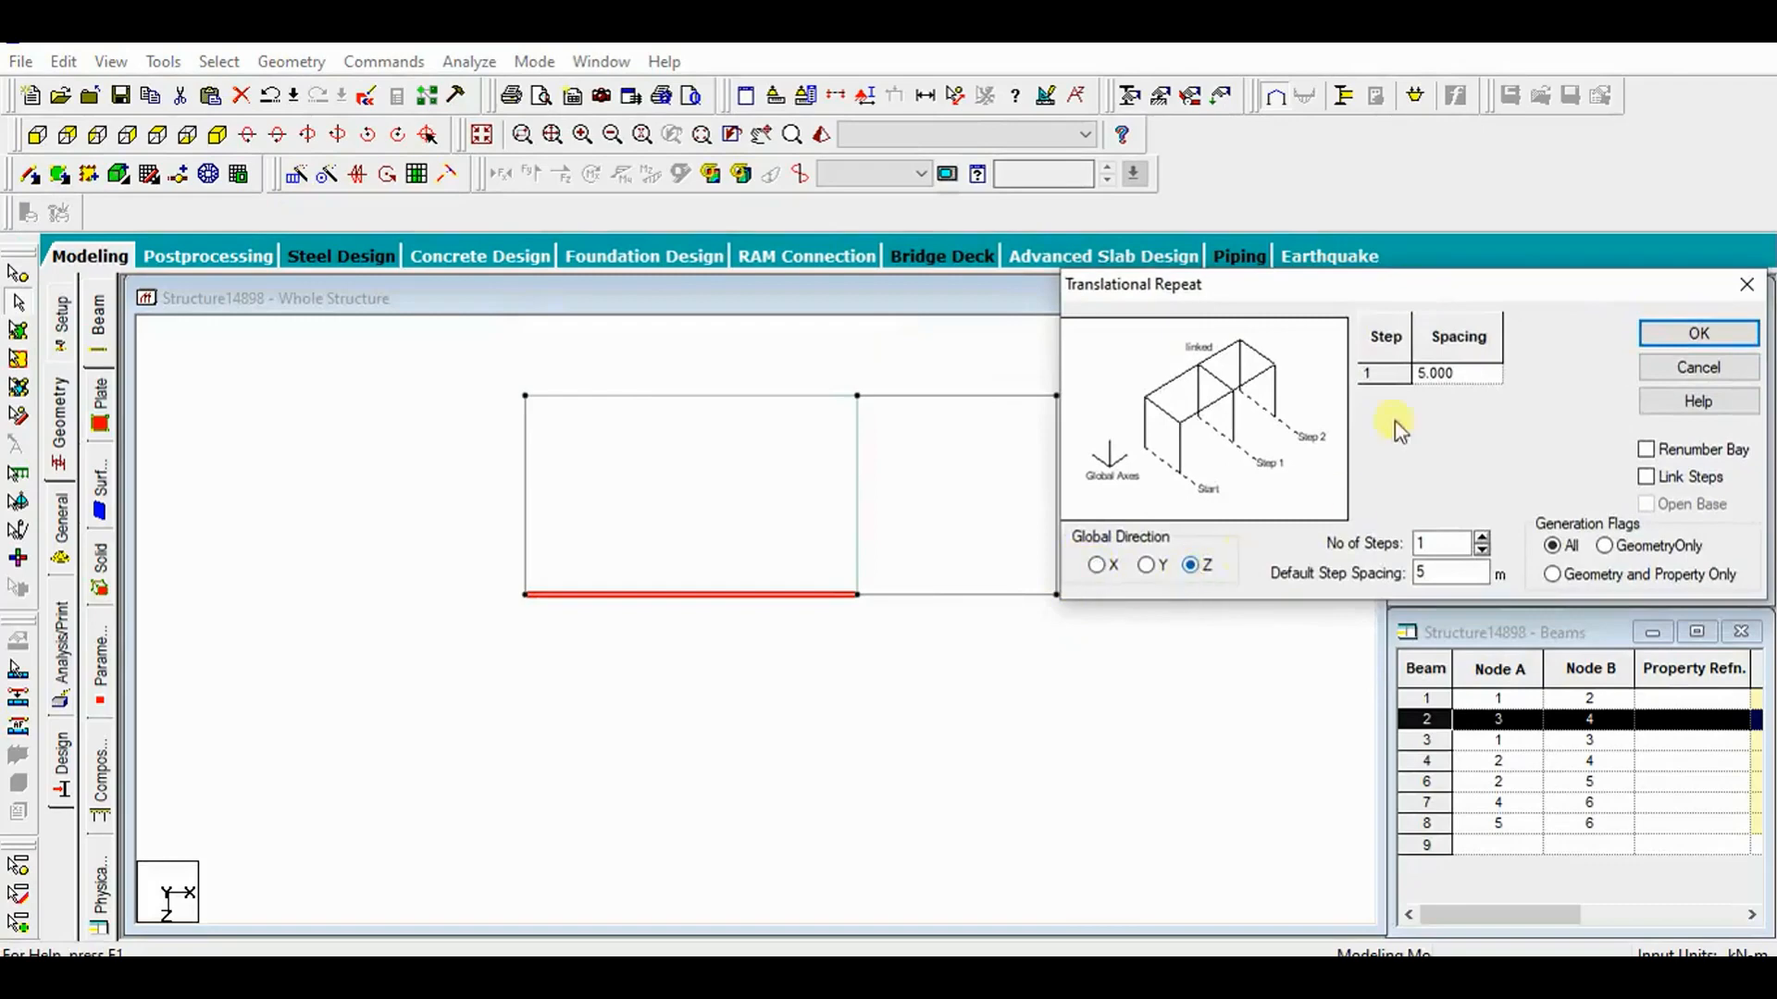
{"action": "left_click_drag", "start_coordinate": [1429, 298], "coordinate": [1345, 181]}
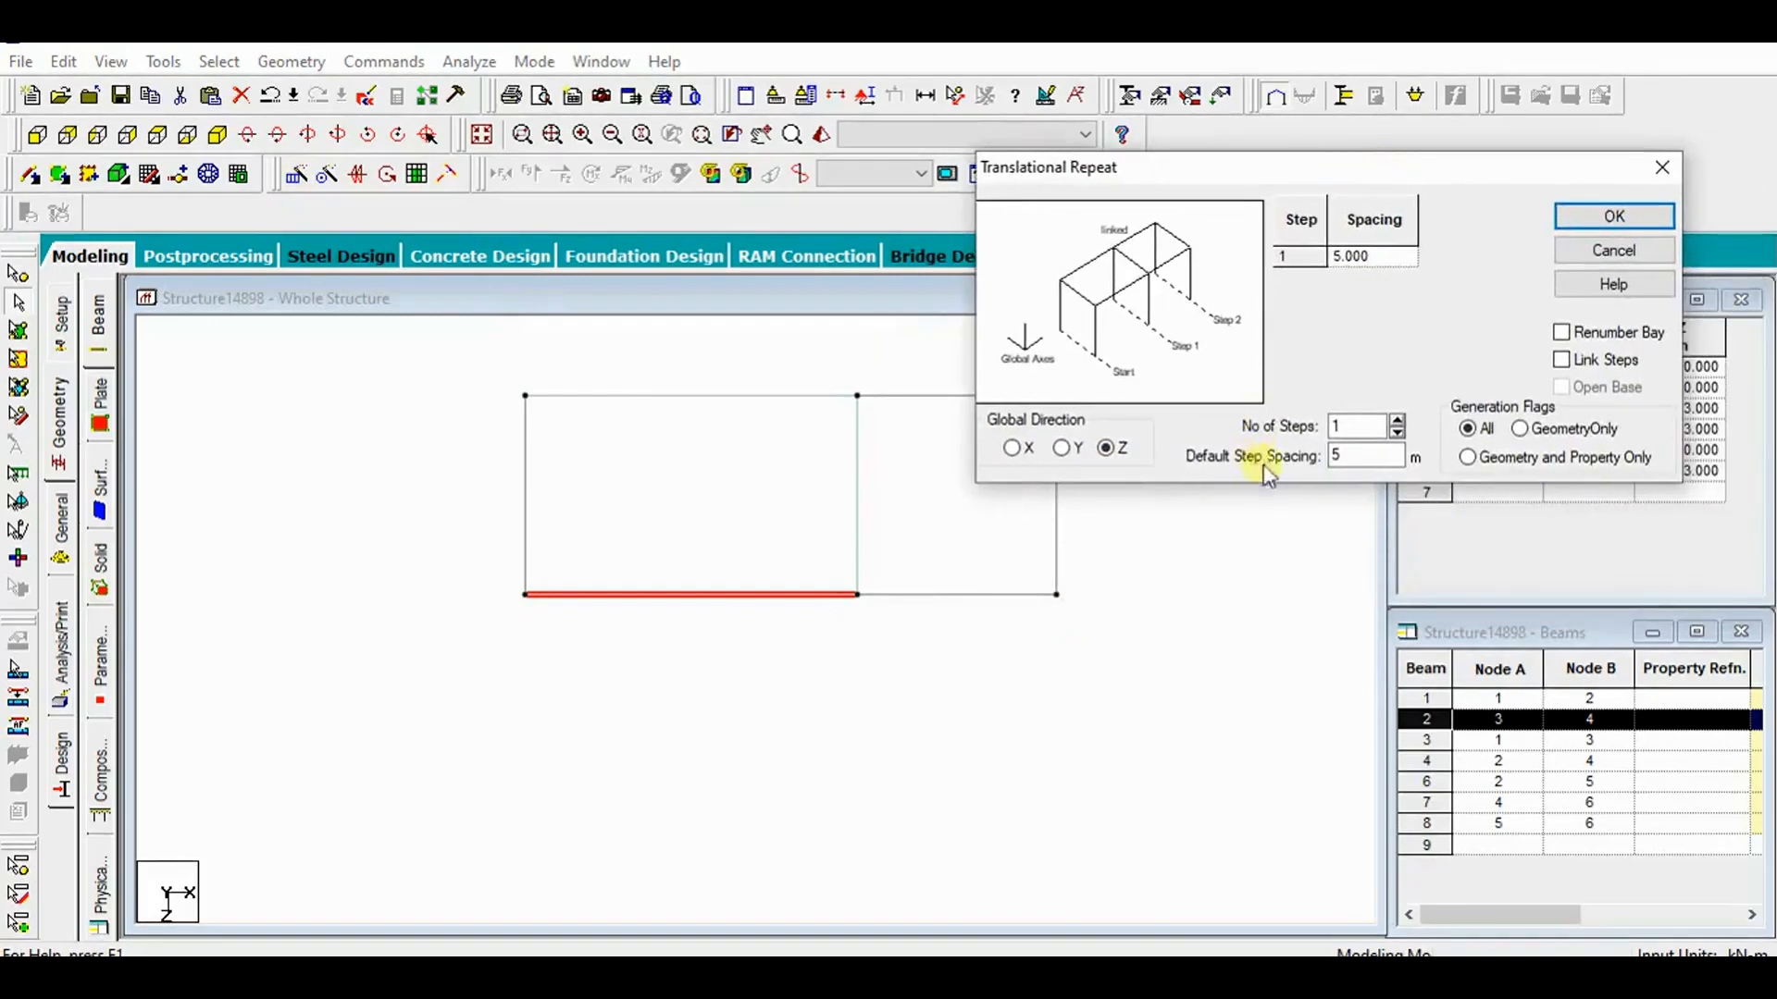
{"action": "left_click", "coordinate": [1371, 457]}
{"action": "double_click", "coordinate": [1369, 457]}
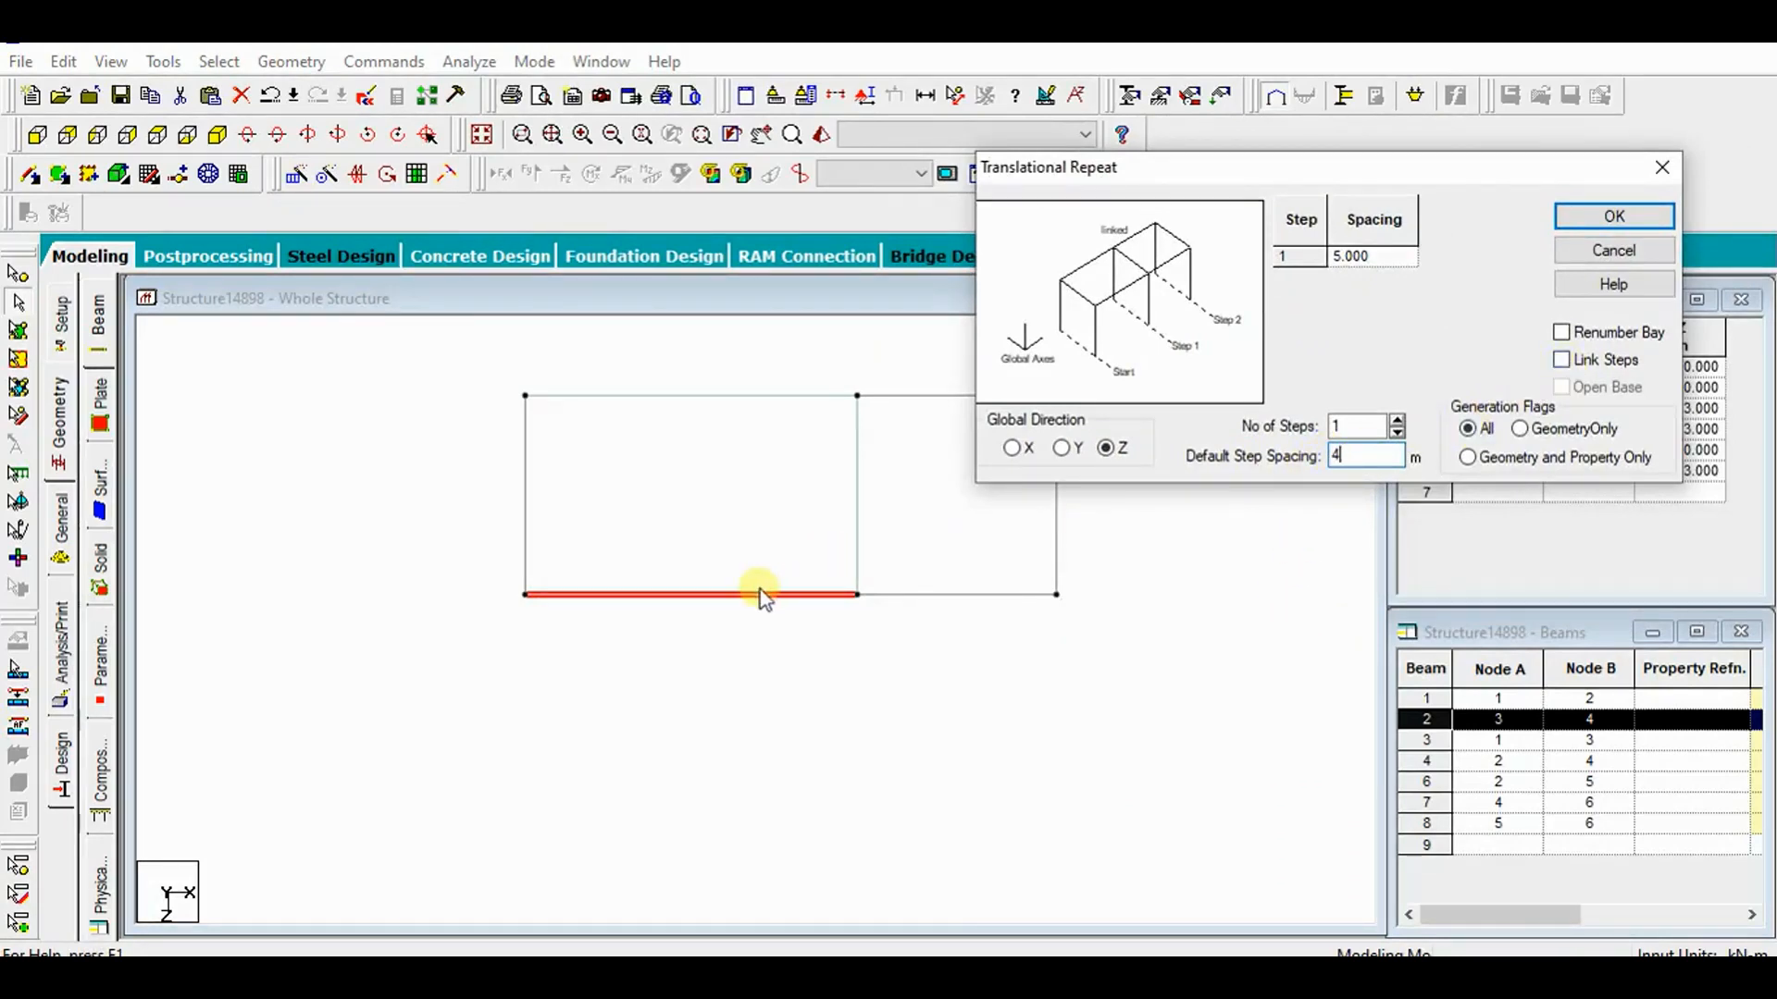
{"action": "left_click", "coordinate": [1600, 218]}
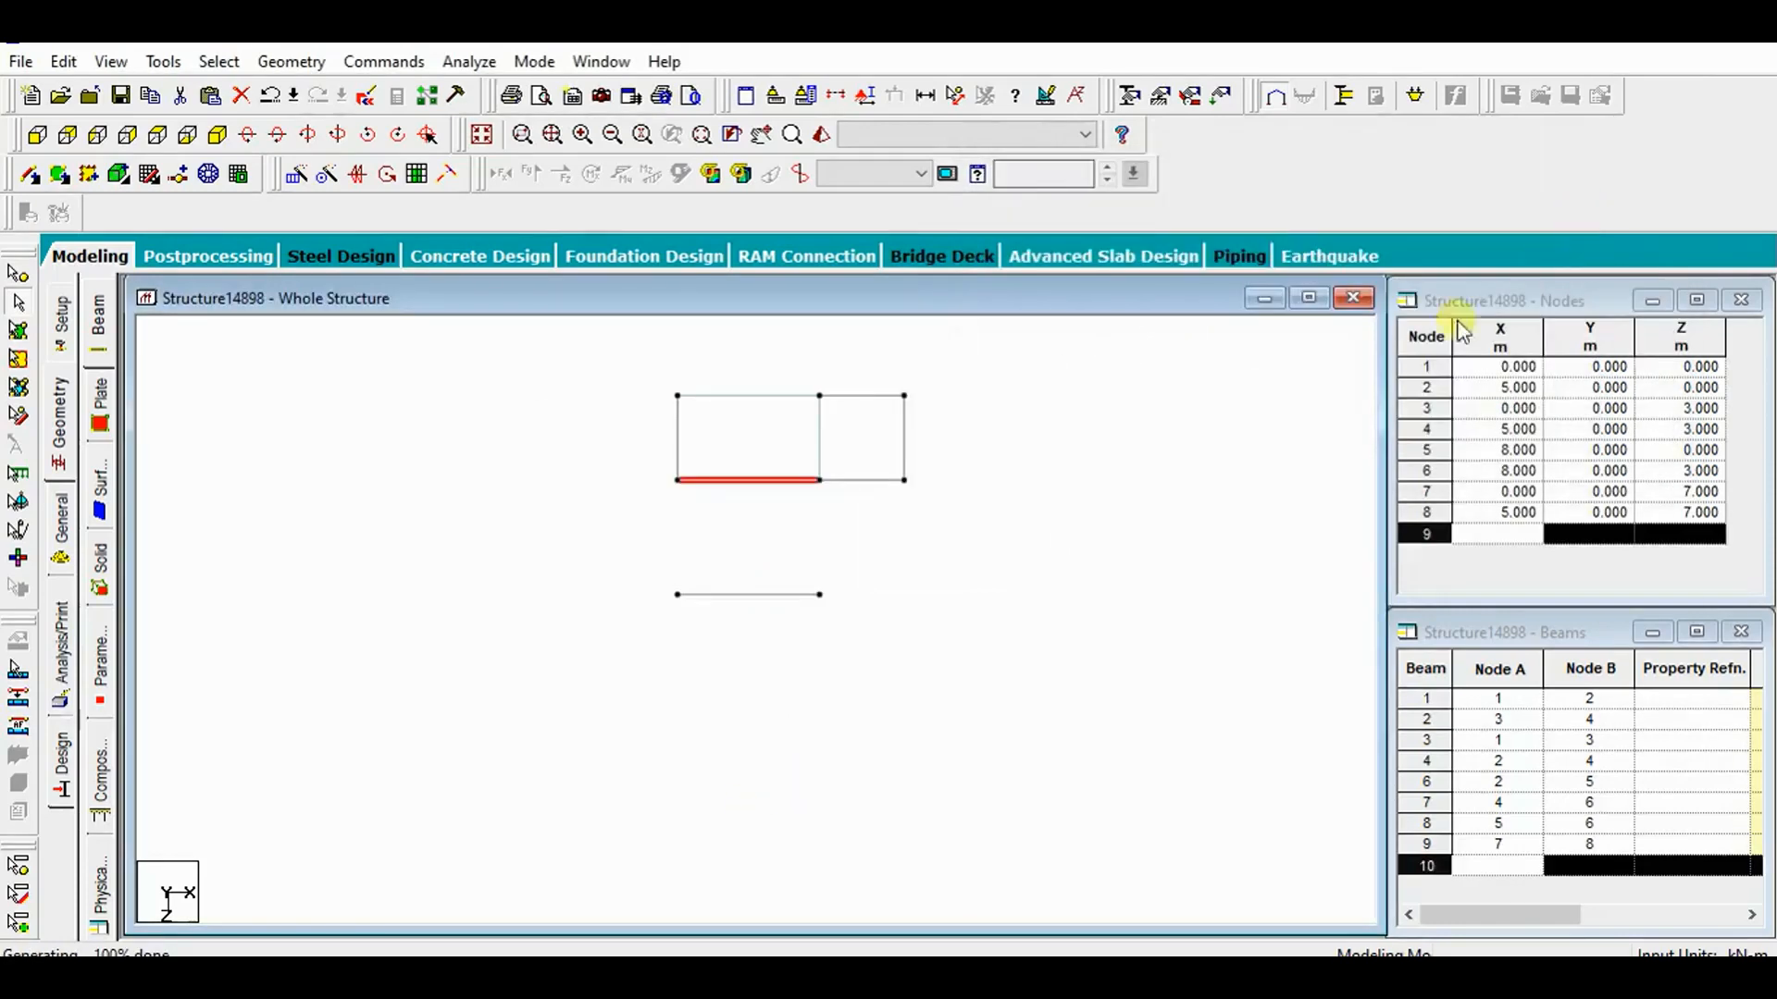
Delete the detached beam copy at Z 7 m together with its end nodes.
{"action": "scroll", "coordinate": [706, 425], "scroll_direction": "up", "scroll_amount": 2}
{"action": "middle_click_drag", "start_coordinate": [706, 425], "coordinate": [703, 566]}
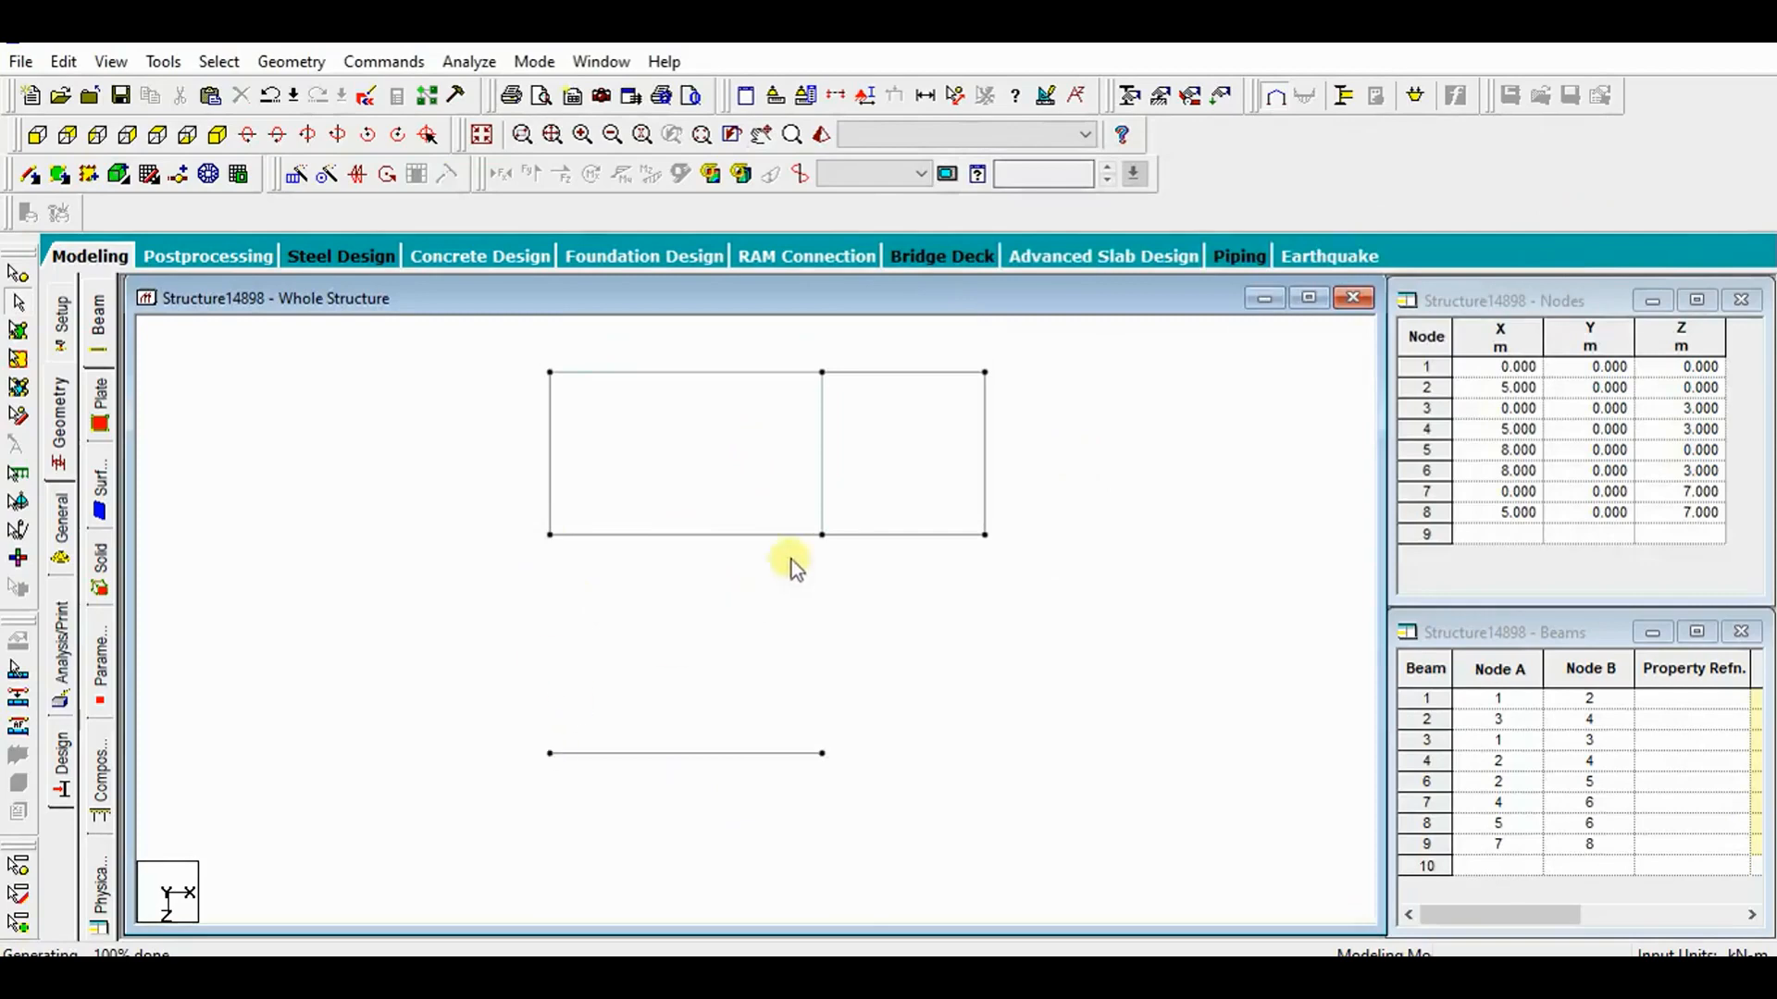
{"action": "left_click_drag", "start_coordinate": [488, 744], "coordinate": [868, 835]}
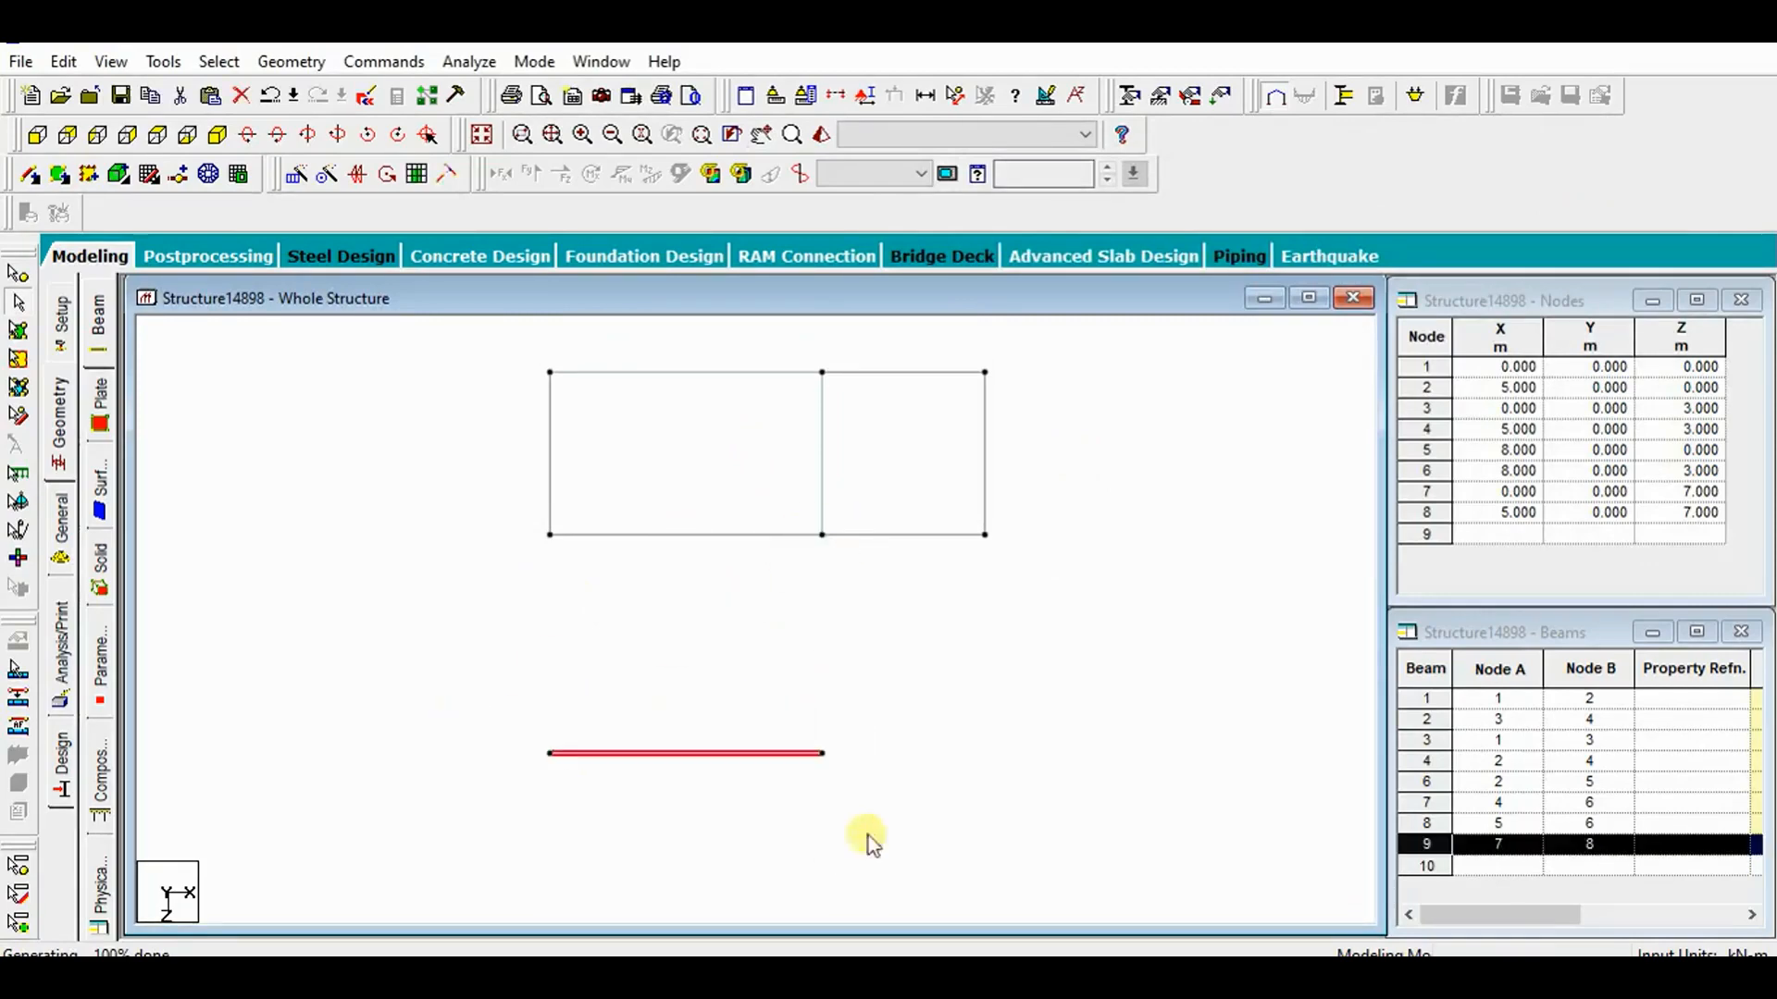
{"action": "key", "text": "Delete"}
{"action": "key", "text": "Return"}
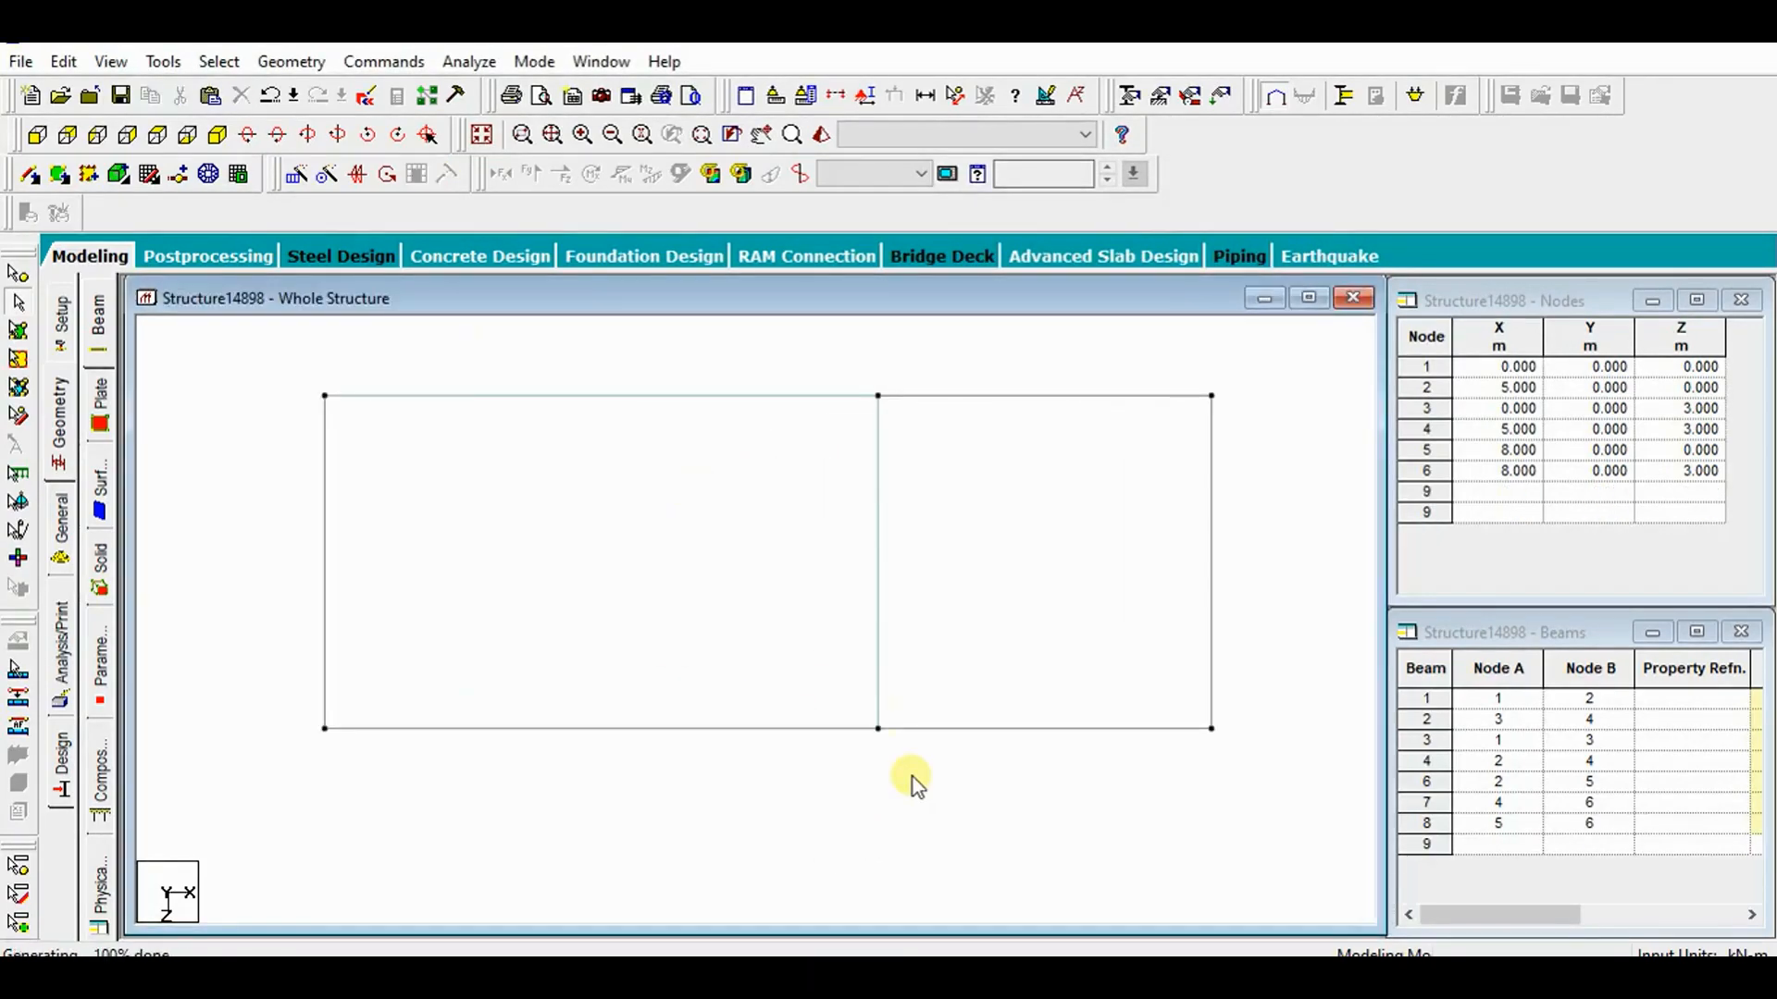
Copy the 5 m beam at Z 3 m once, 4 m in the Z direction with Link Steps on, using Translational Repeat.
{"action": "scroll", "coordinate": [455, 391], "scroll_direction": "down", "scroll_amount": 2}
{"action": "middle_click_drag", "start_coordinate": [515, 517], "coordinate": [566, 431]}
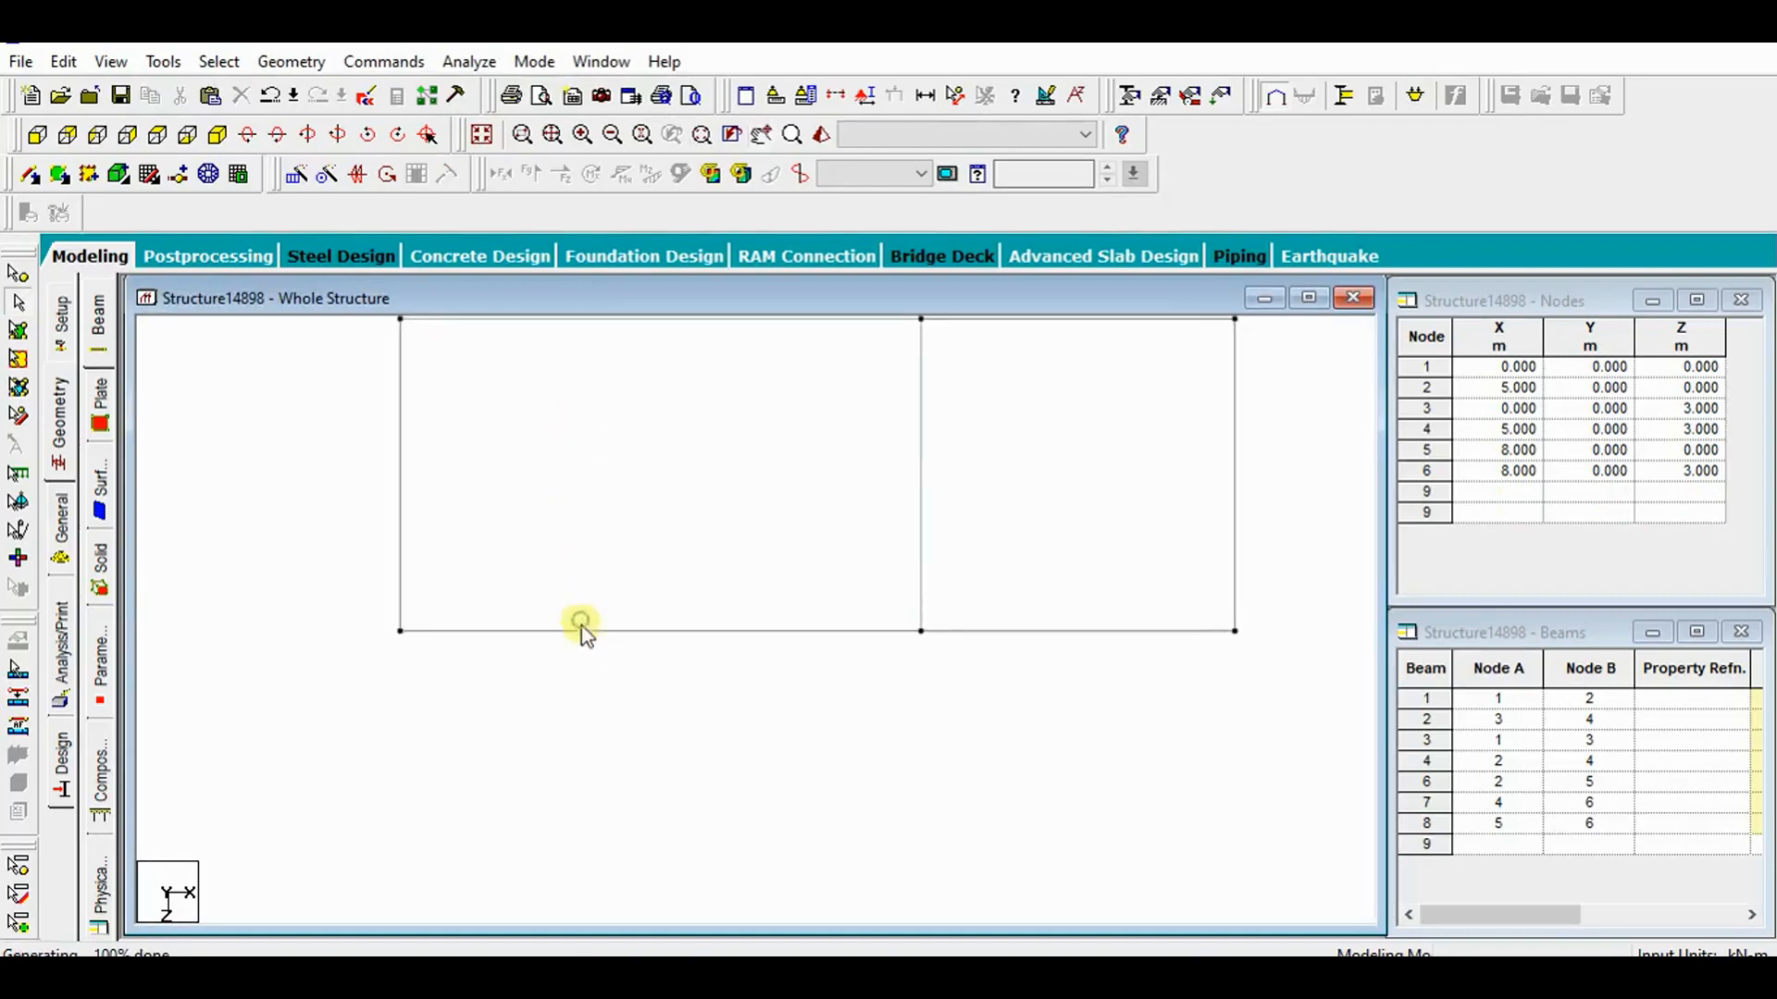
{"action": "left_click", "coordinate": [581, 630]}
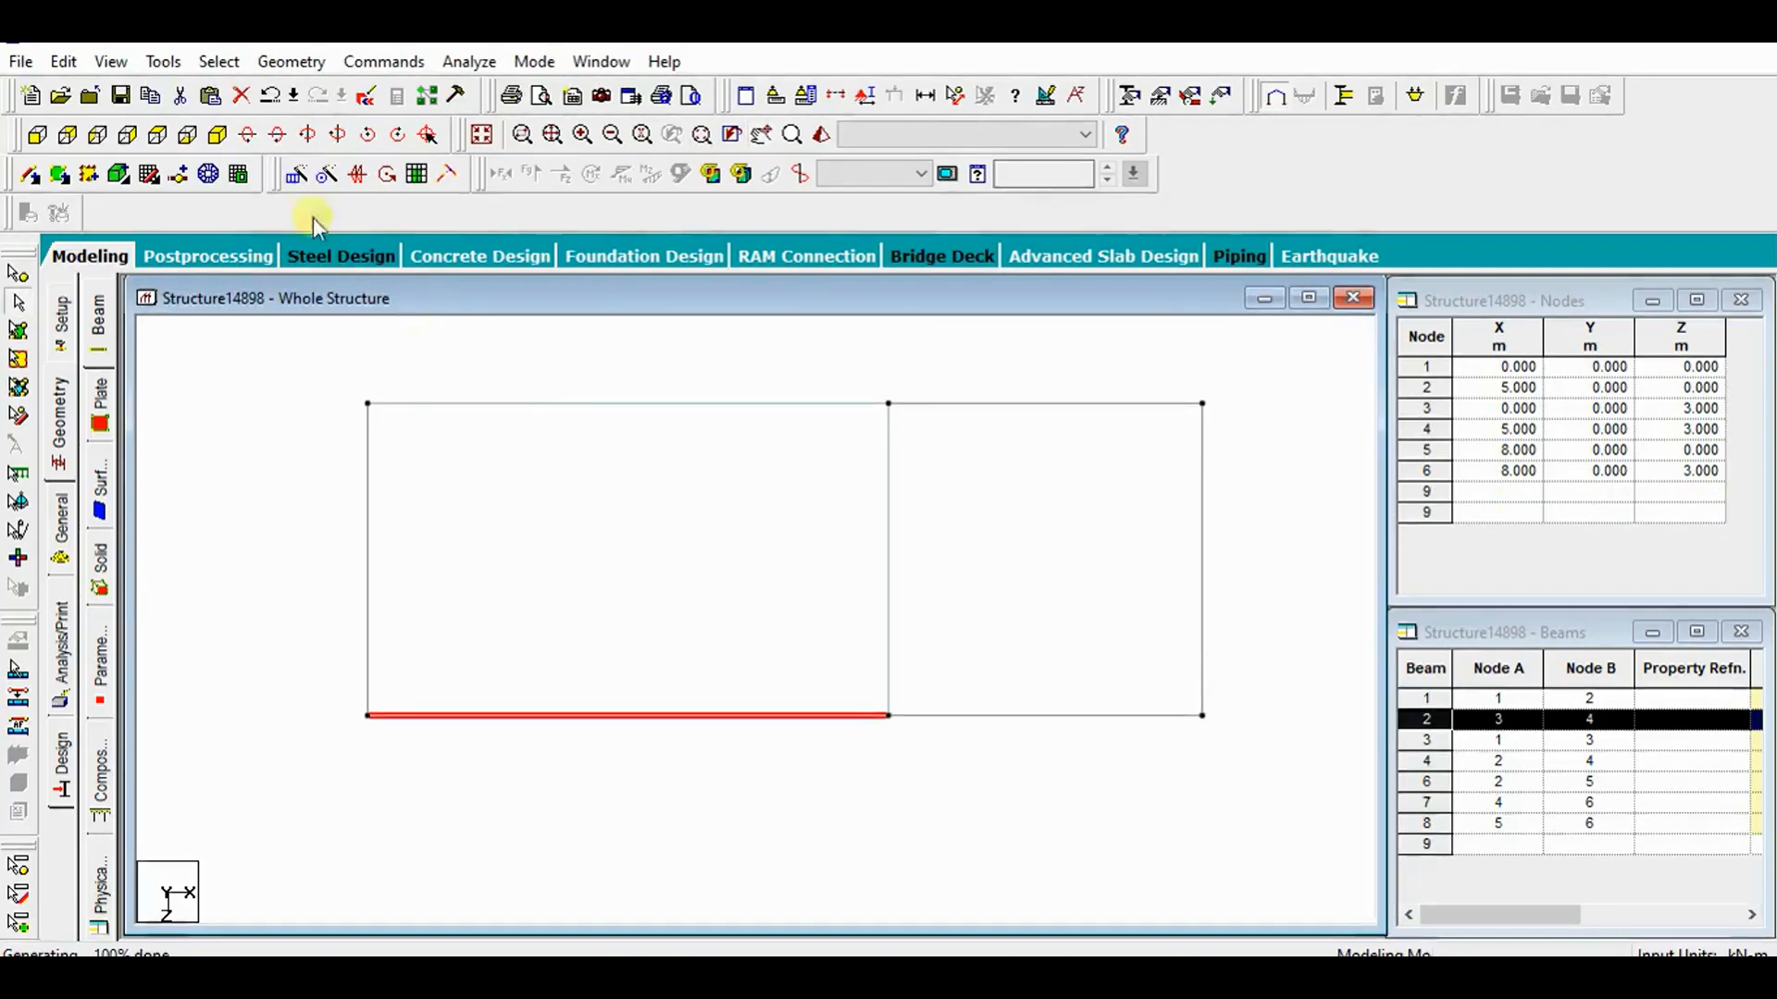
{"action": "left_click", "coordinate": [296, 174]}
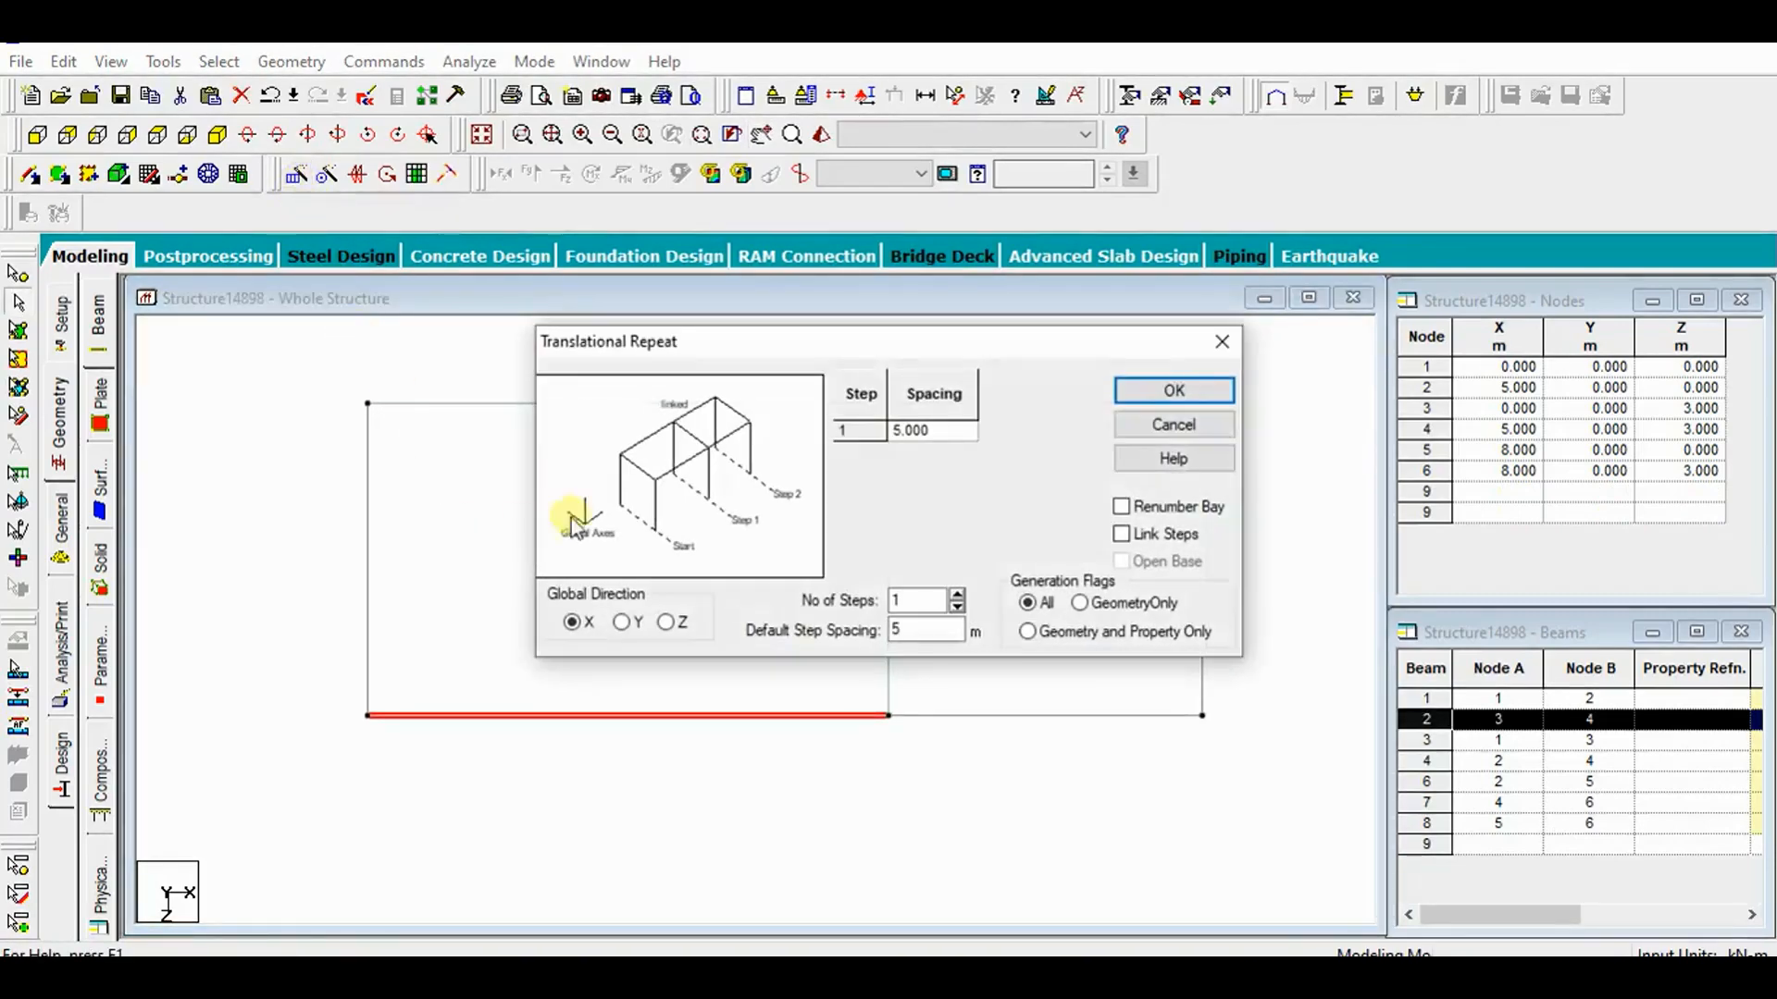
{"action": "left_click", "coordinate": [667, 623]}
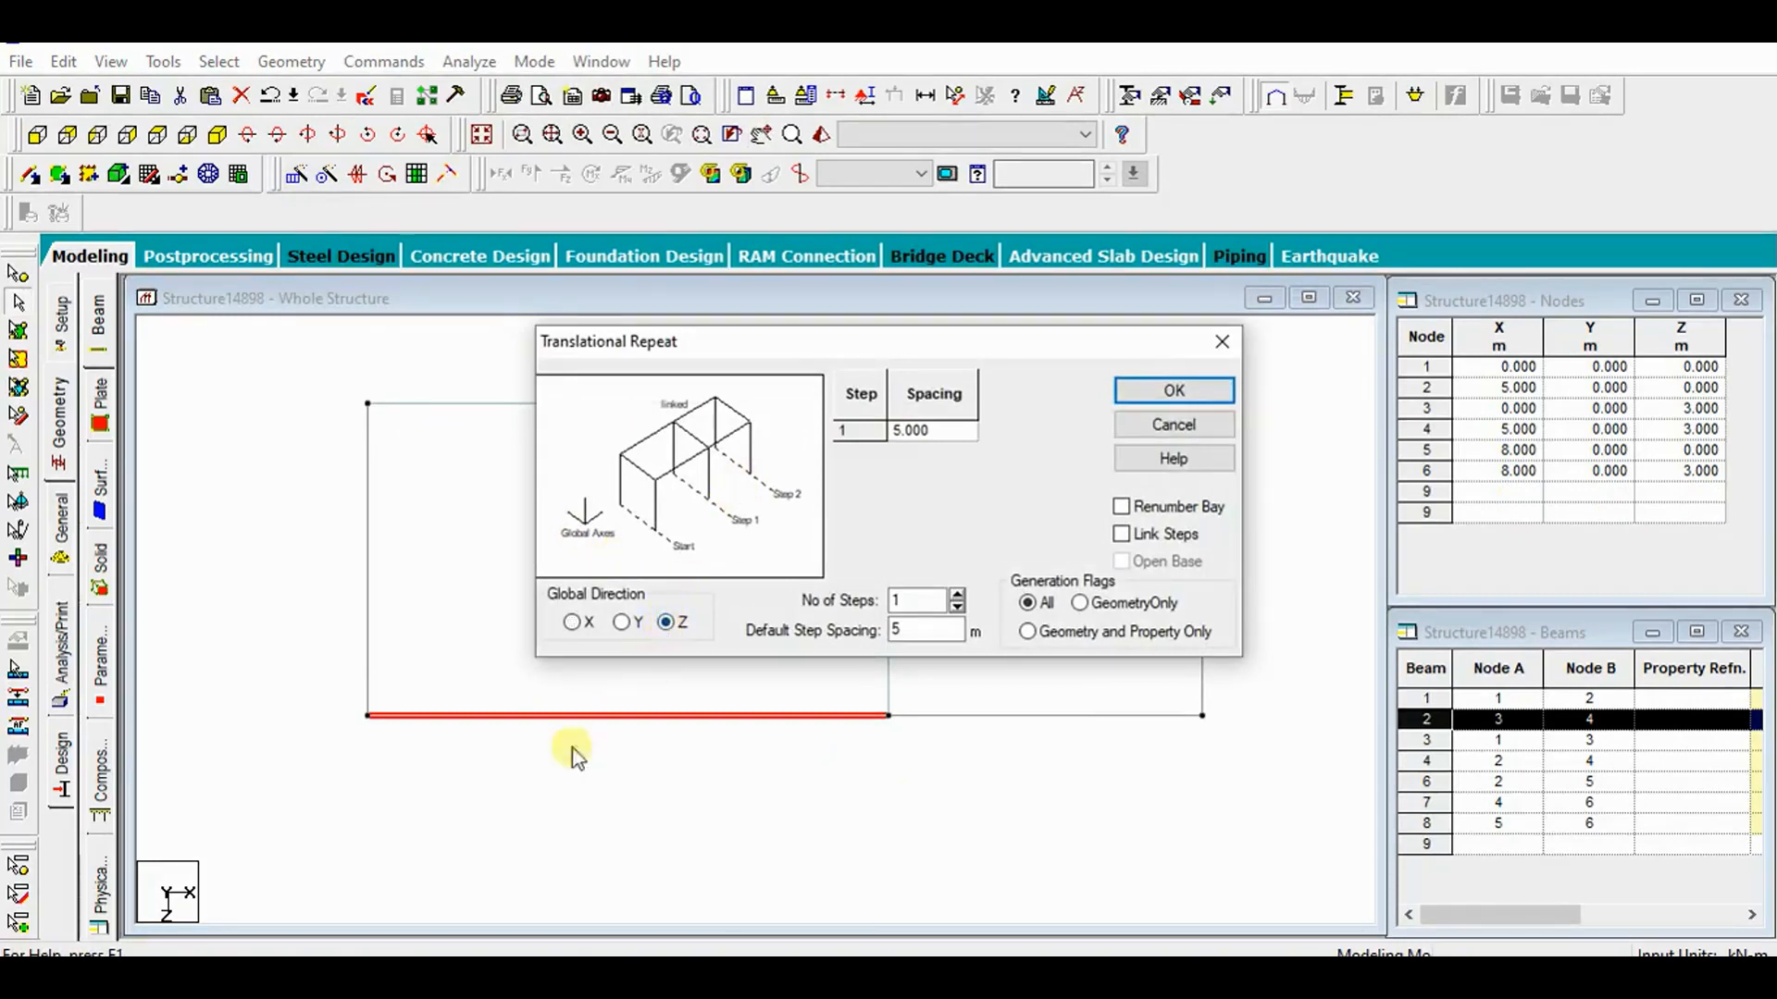
{"action": "left_click", "coordinate": [929, 637]}
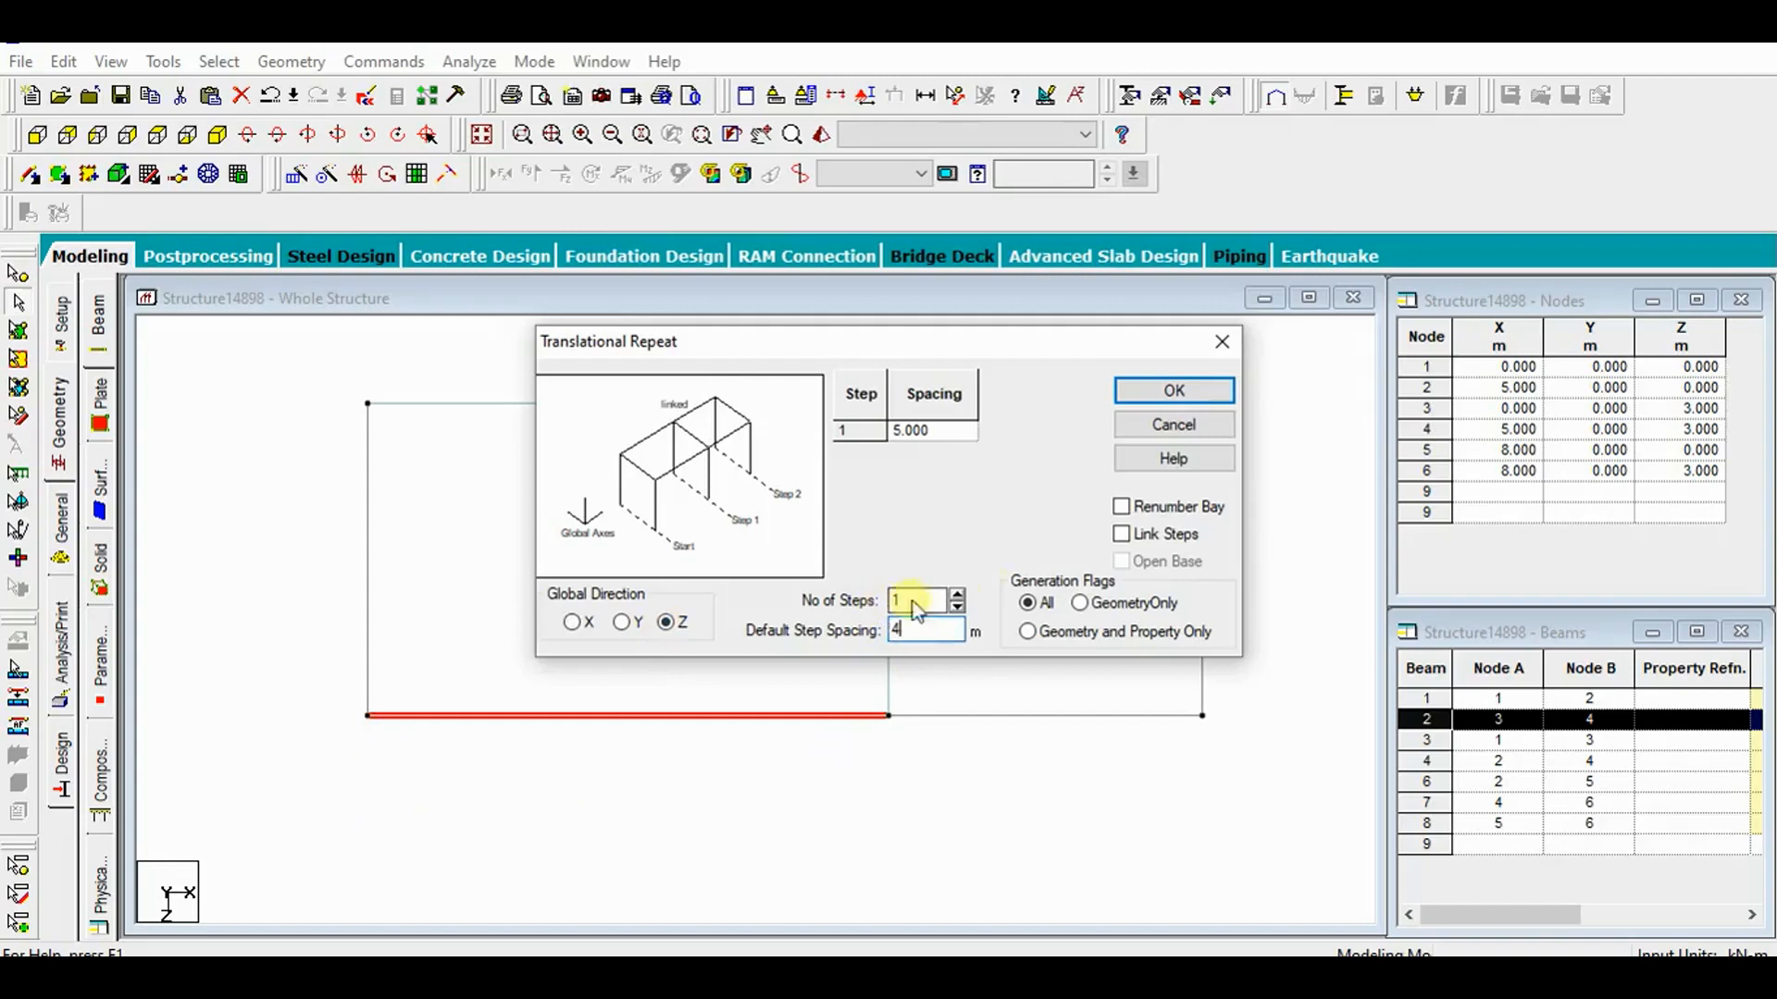
{"action": "left_click", "coordinate": [1121, 534]}
{"action": "left_click", "coordinate": [1174, 391]}
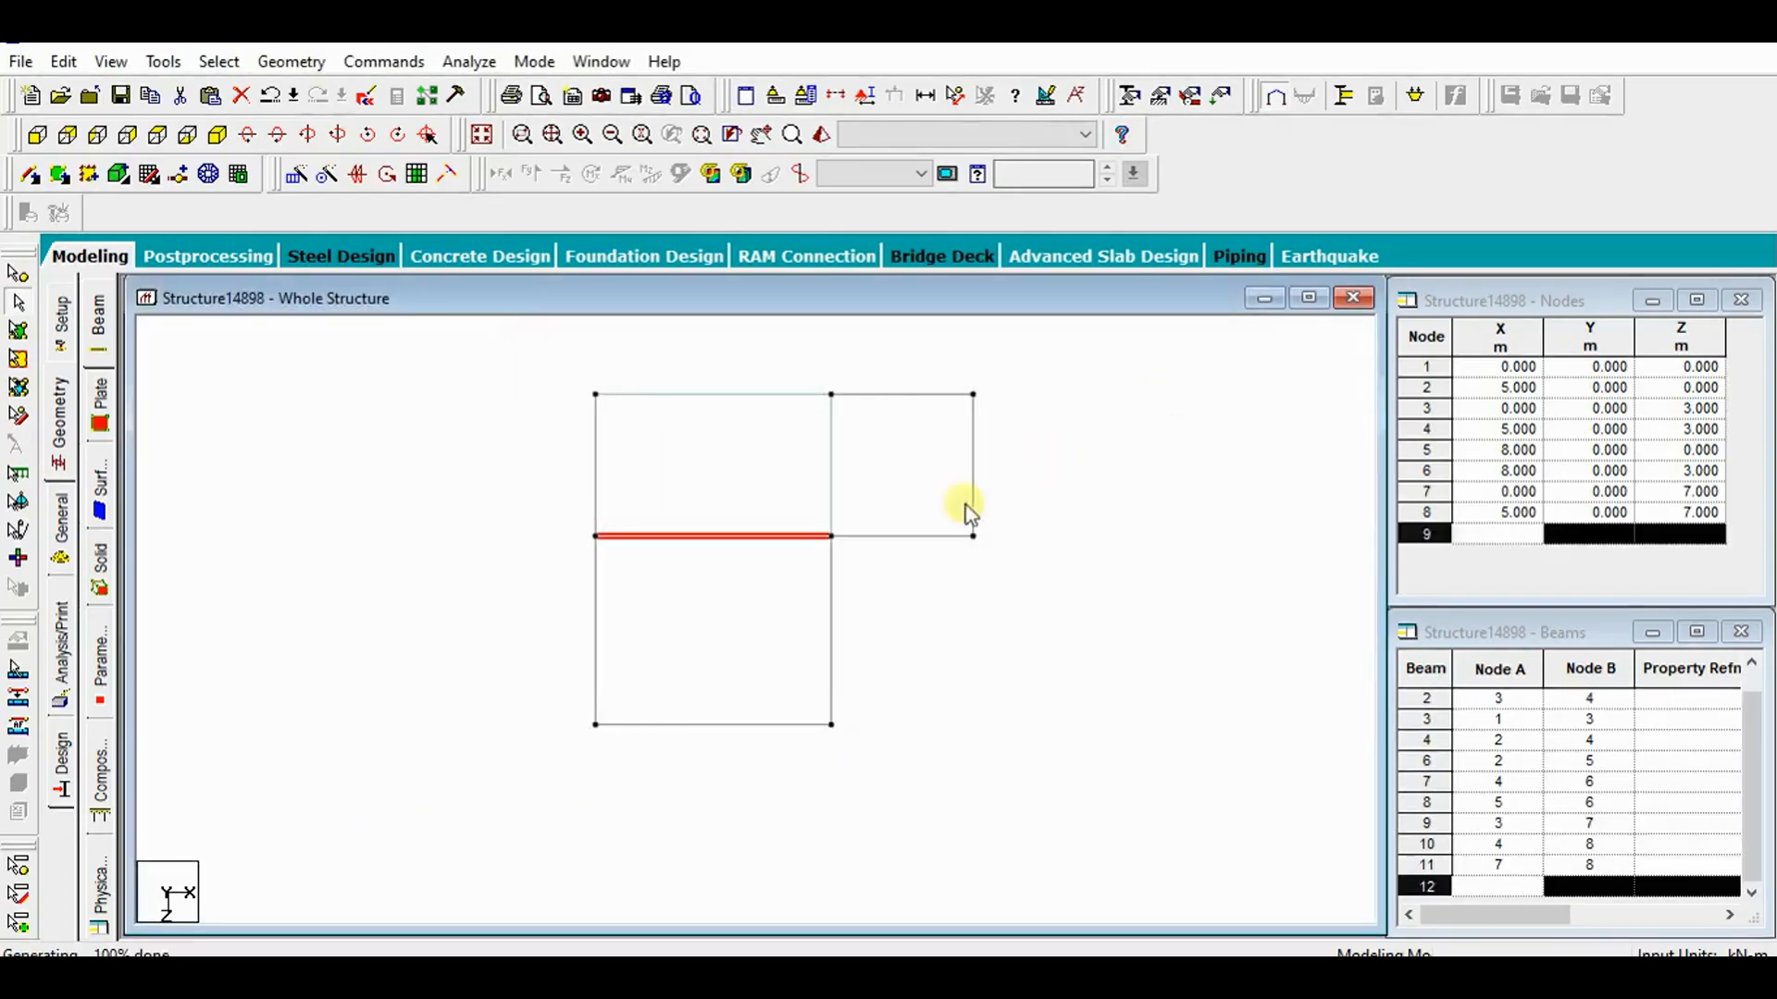
Check the new bay between Z 3 m and Z 7 m by selecting its beams in turn, ending with nothing selected.
{"action": "left_click", "coordinate": [686, 727]}
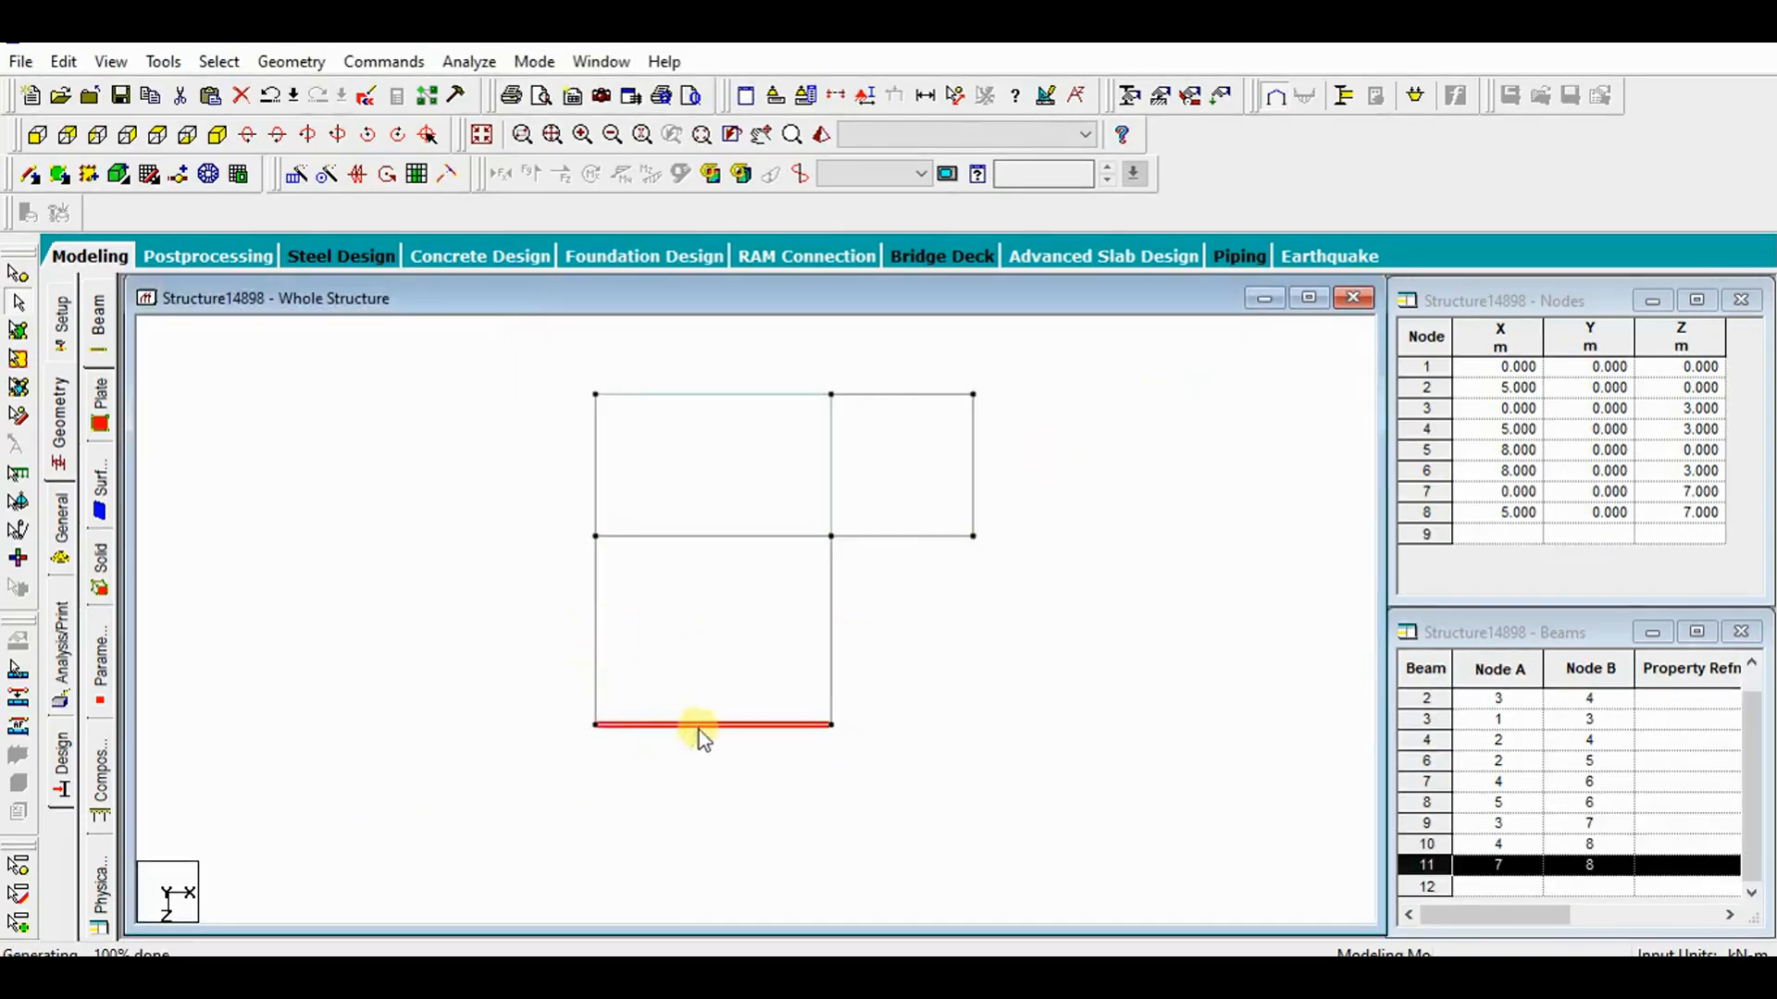
{"action": "left_click", "coordinate": [595, 637]}
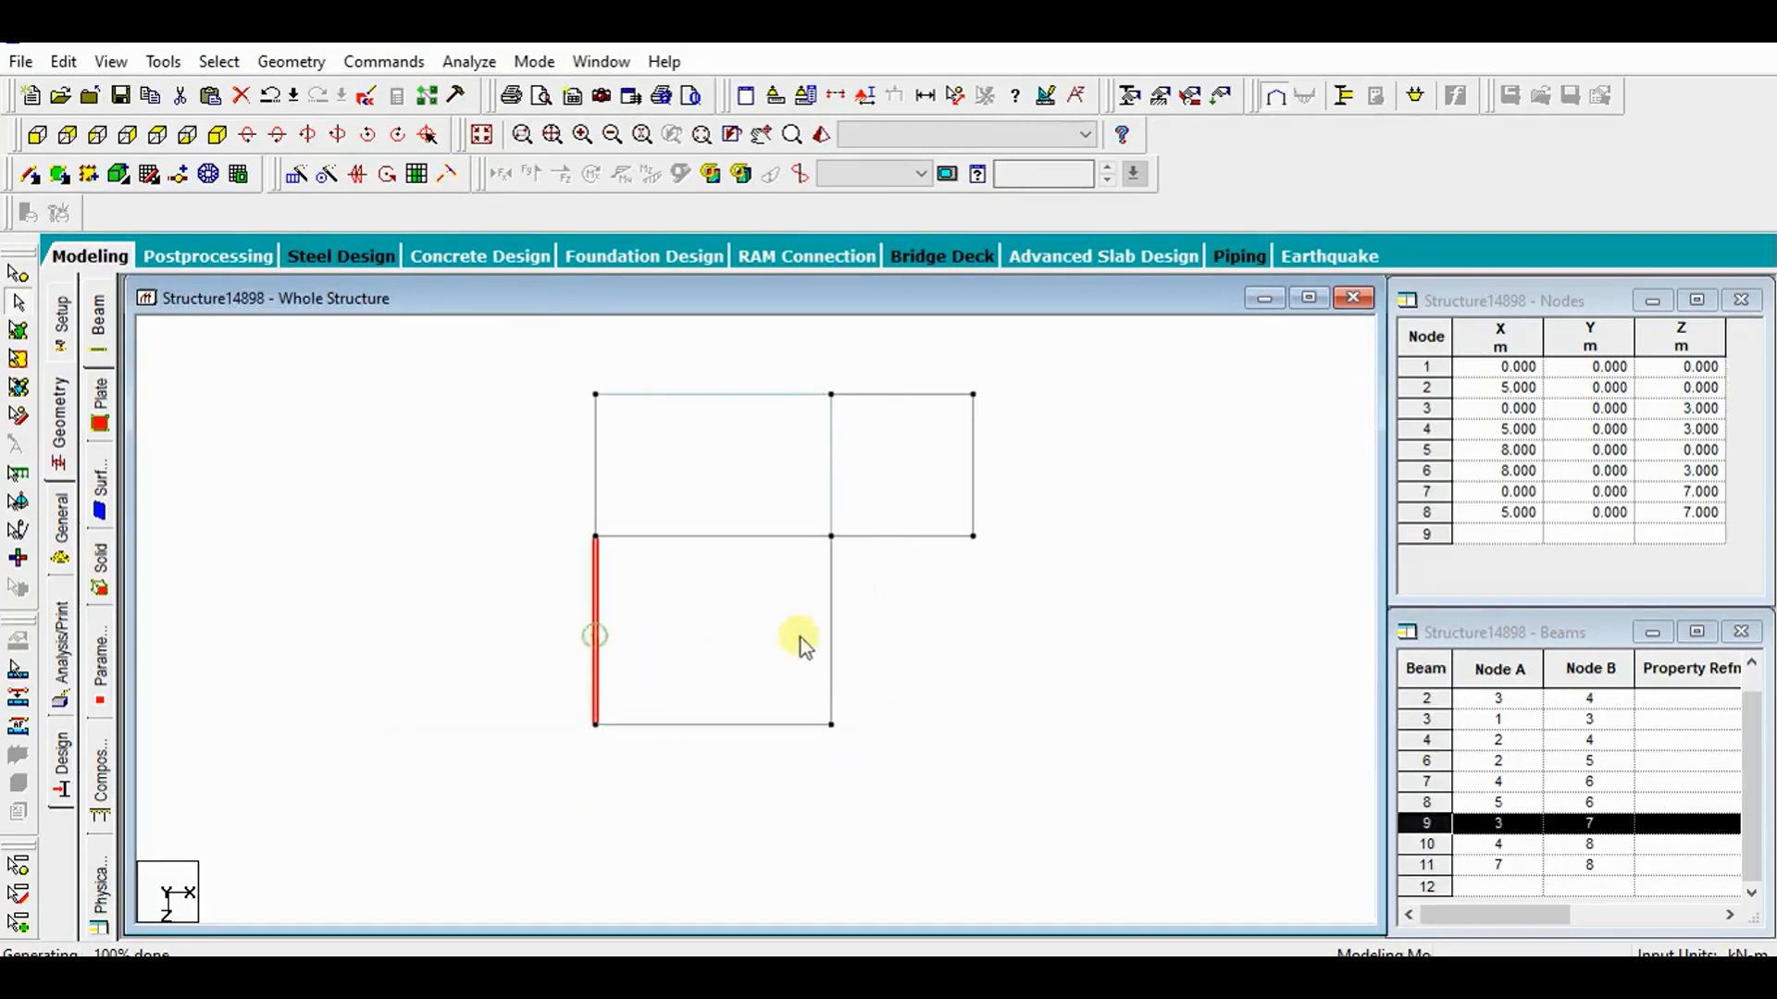
{"action": "left_click", "coordinate": [829, 637]}
{"action": "left_click", "coordinate": [701, 536]}
{"action": "left_click", "coordinate": [692, 727]}
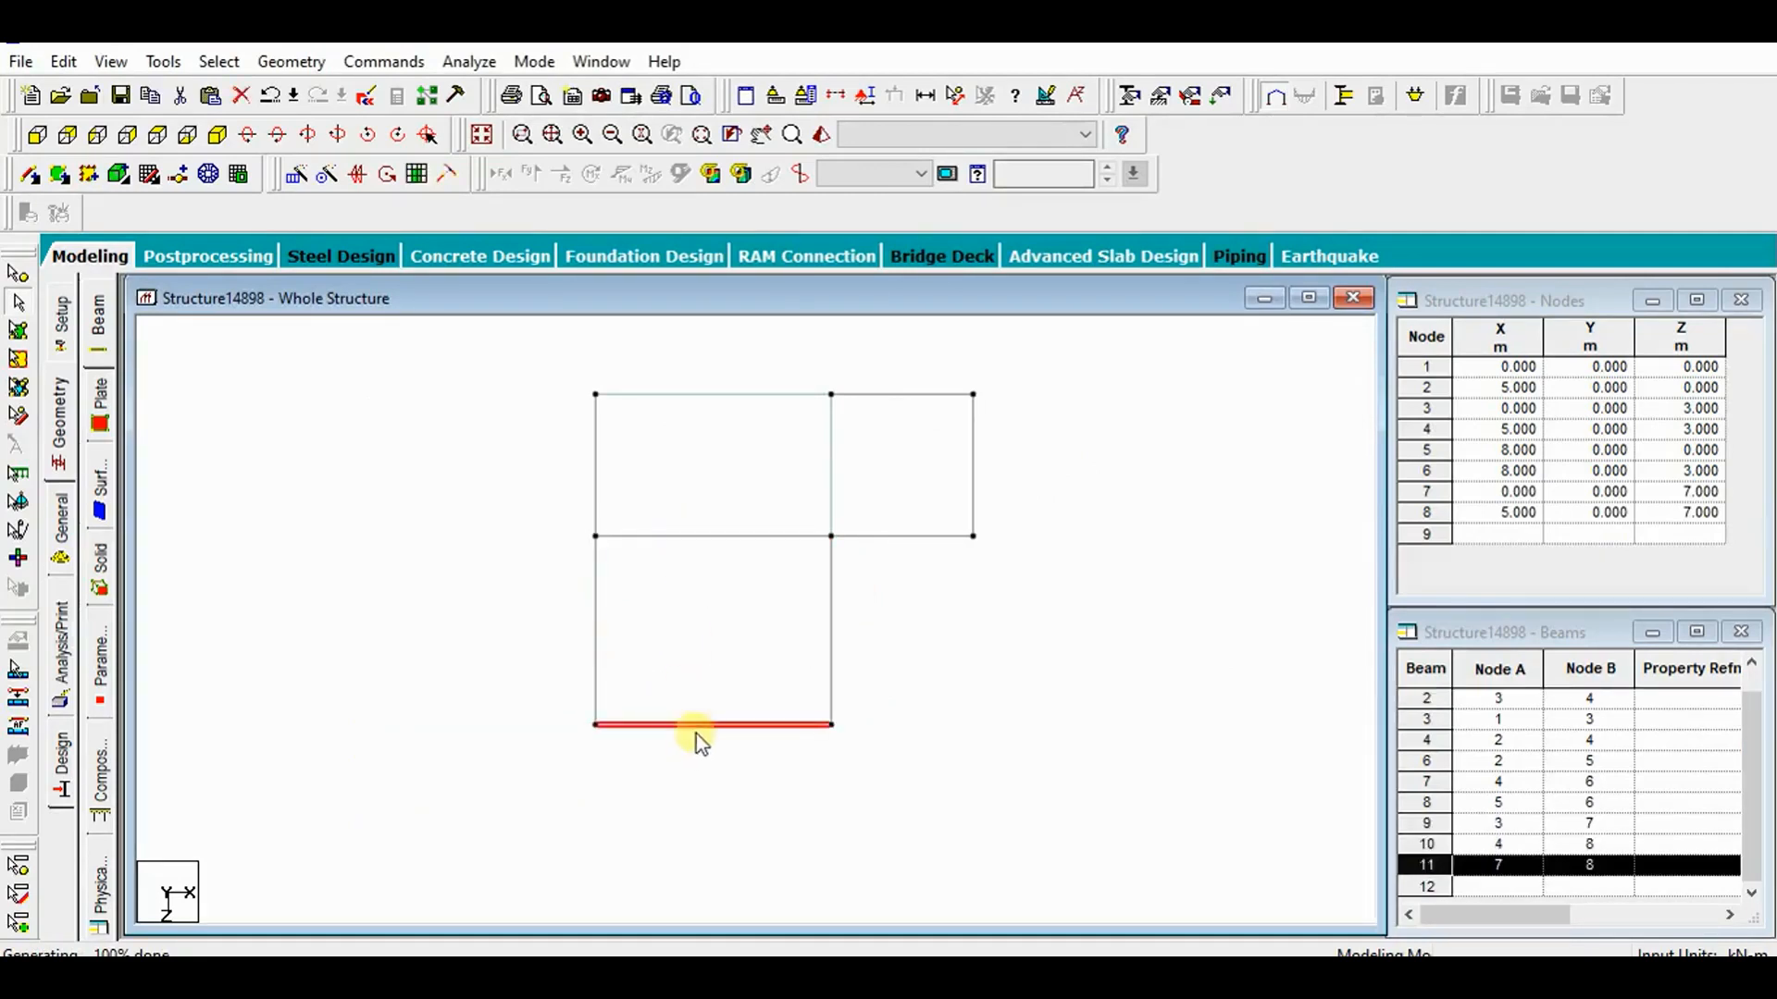
{"action": "left_click", "coordinate": [837, 665]}
{"action": "left_click", "coordinate": [595, 649]}
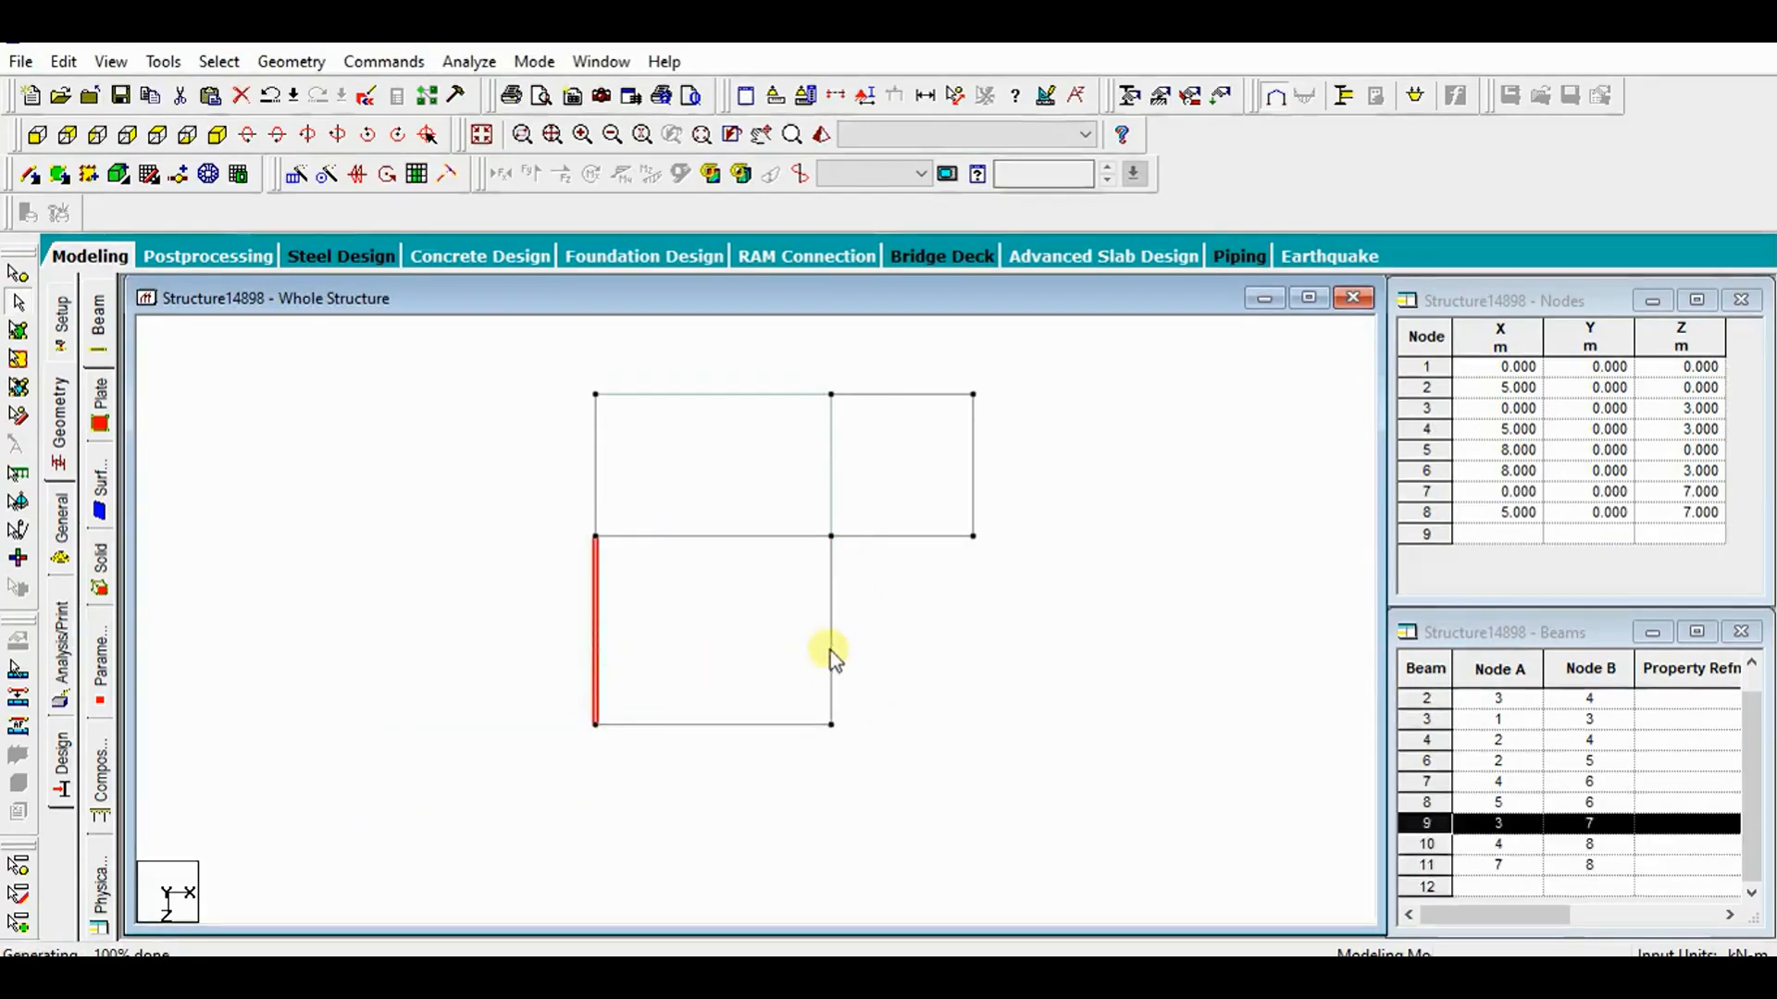
{"action": "left_click", "coordinate": [830, 652]}
{"action": "left_click", "coordinate": [963, 653]}
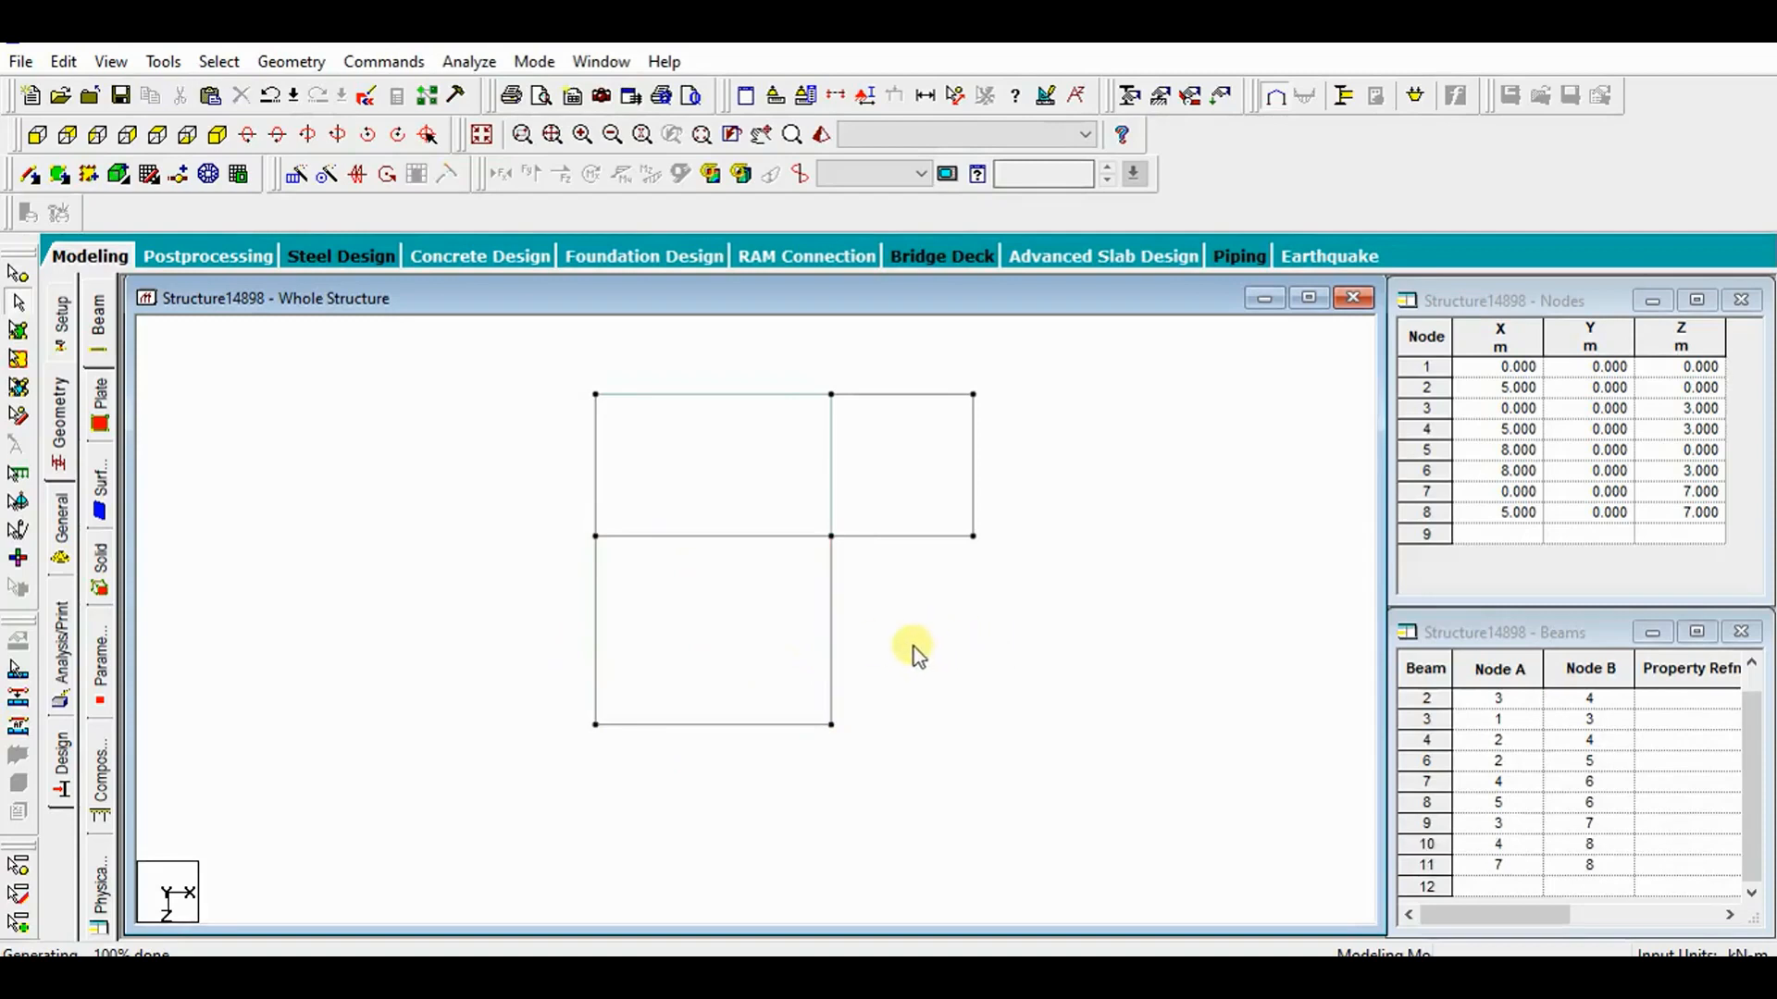
Select the plate inside the original 5 by 3 m rectangle using the plates cursor.
{"action": "left_click", "coordinate": [747, 483]}
{"action": "left_click", "coordinate": [16, 333]}
{"action": "left_click", "coordinate": [686, 467]}
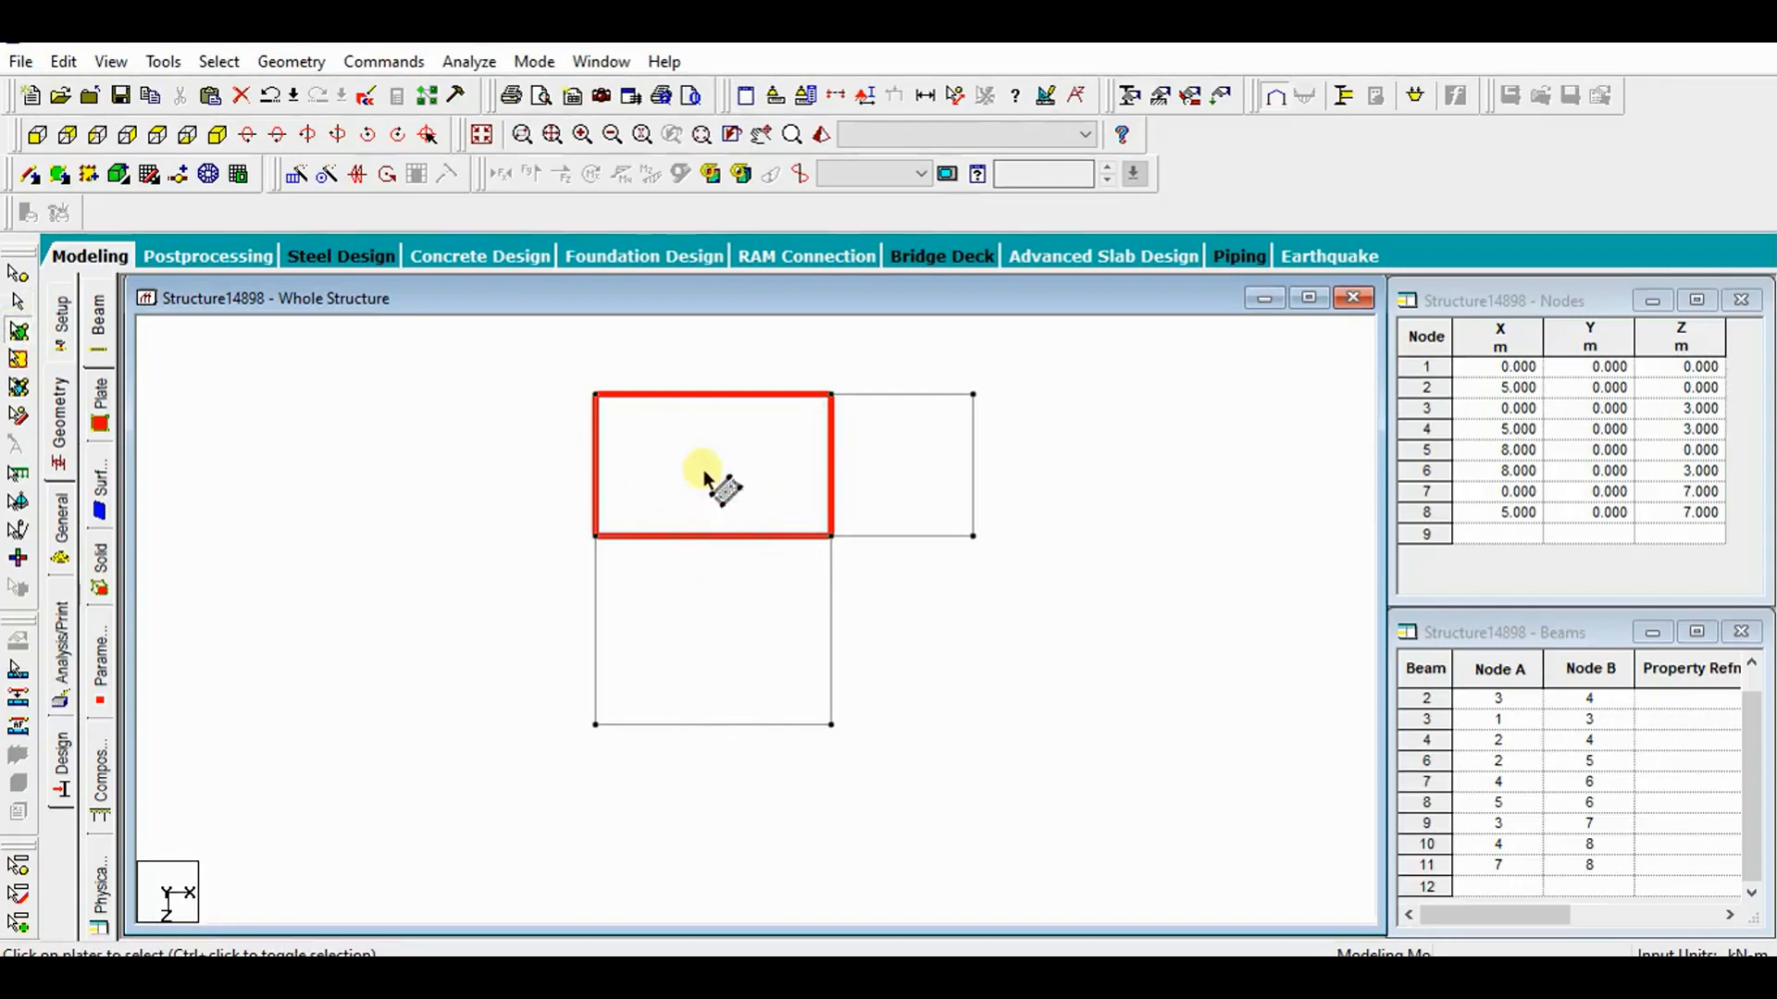
Add a four-noded plate to the bay between Z 3 m and Z 7 m, using its four corner nodes.
{"action": "left_click", "coordinate": [640, 546]}
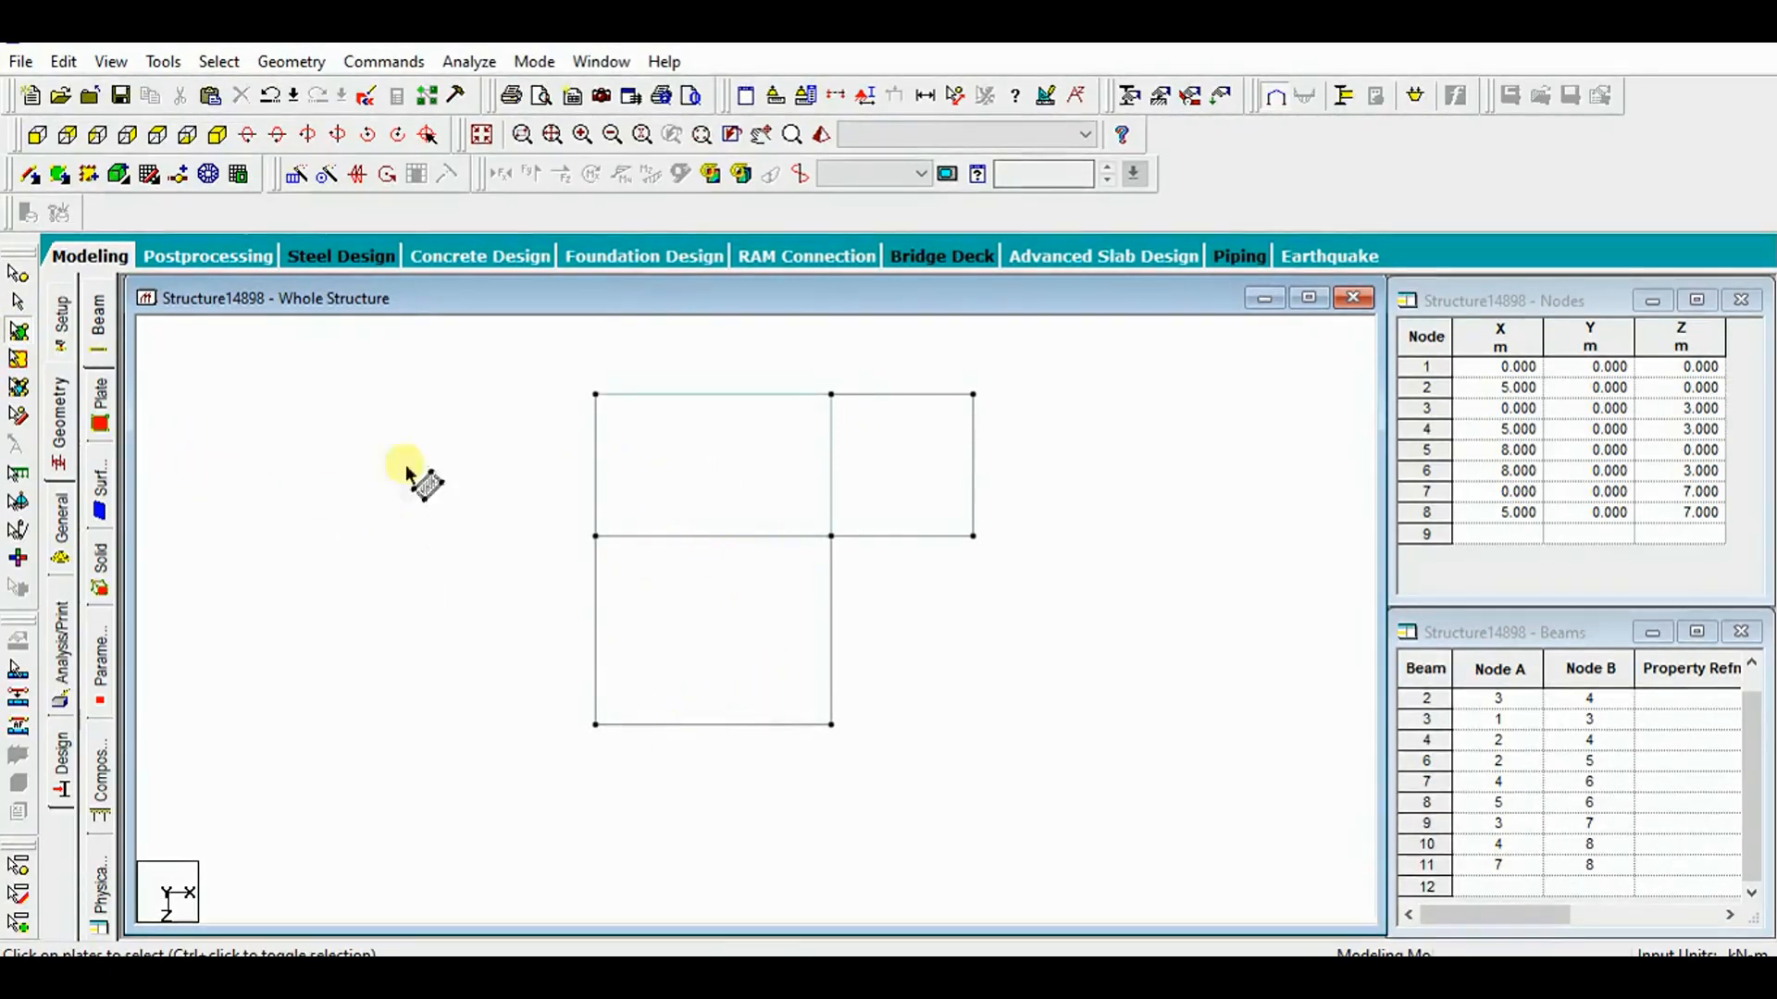
{"action": "left_click", "coordinate": [65, 180]}
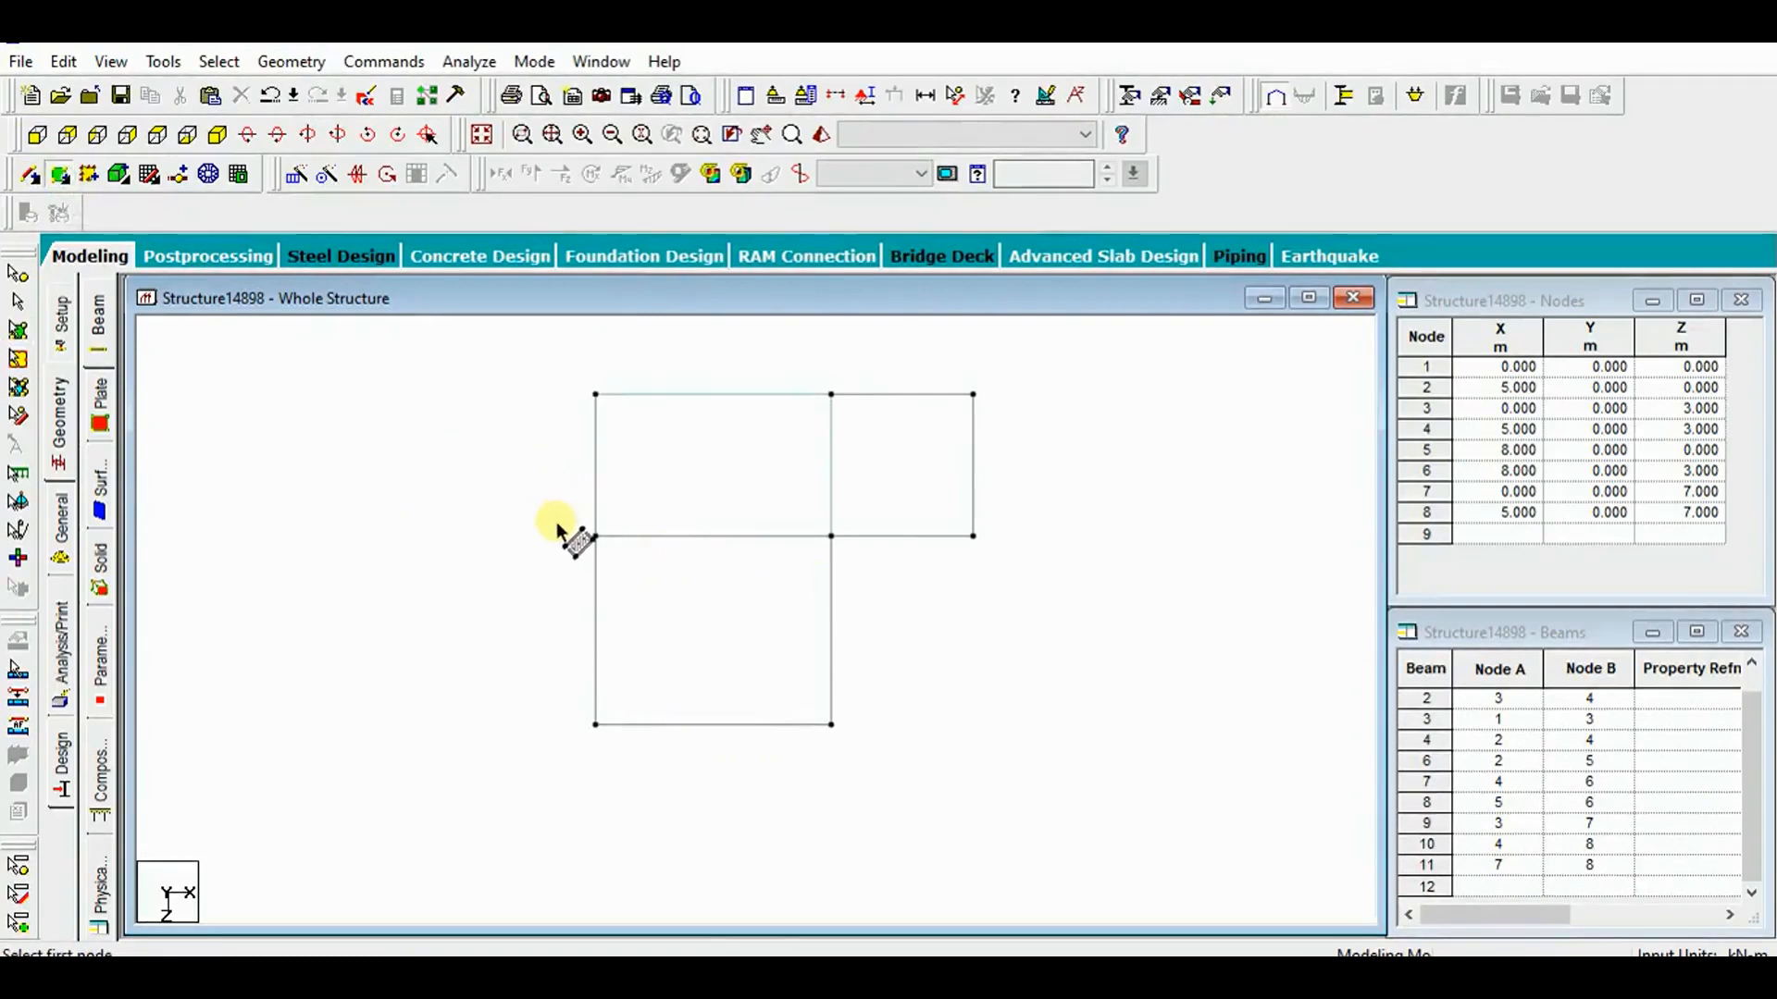
{"action": "left_click", "coordinate": [595, 536]}
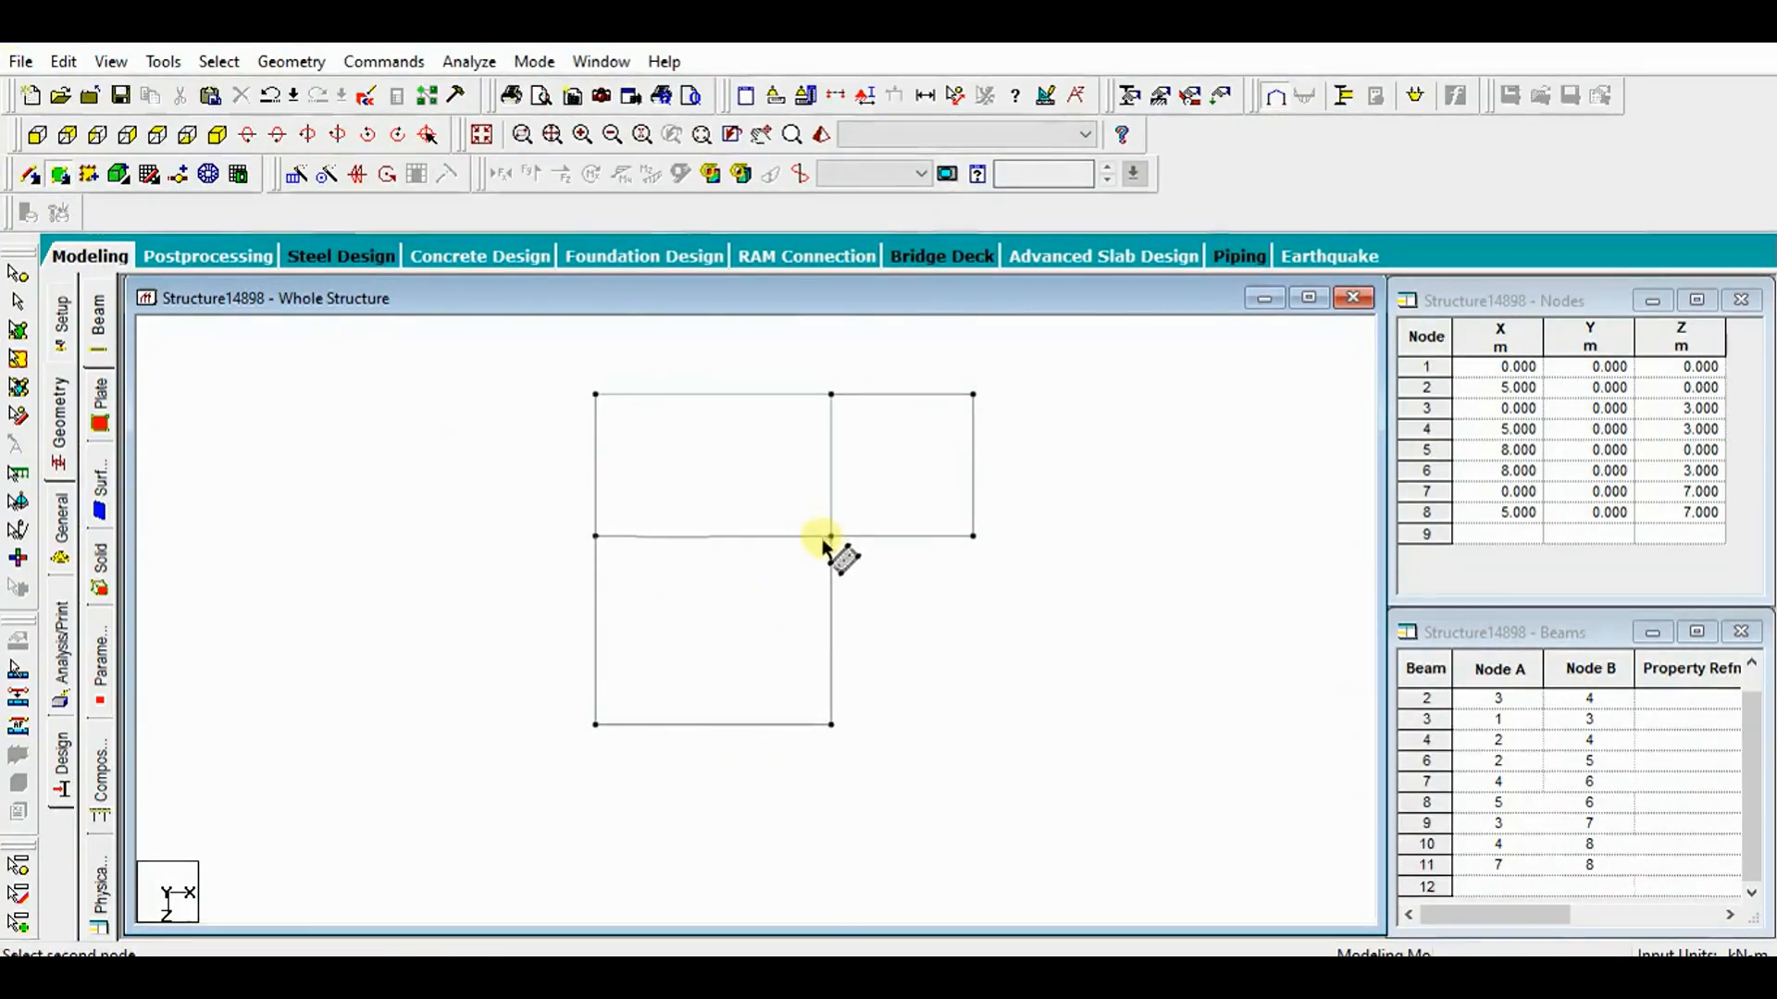
{"action": "left_click", "coordinate": [829, 536]}
{"action": "left_click", "coordinate": [831, 724]}
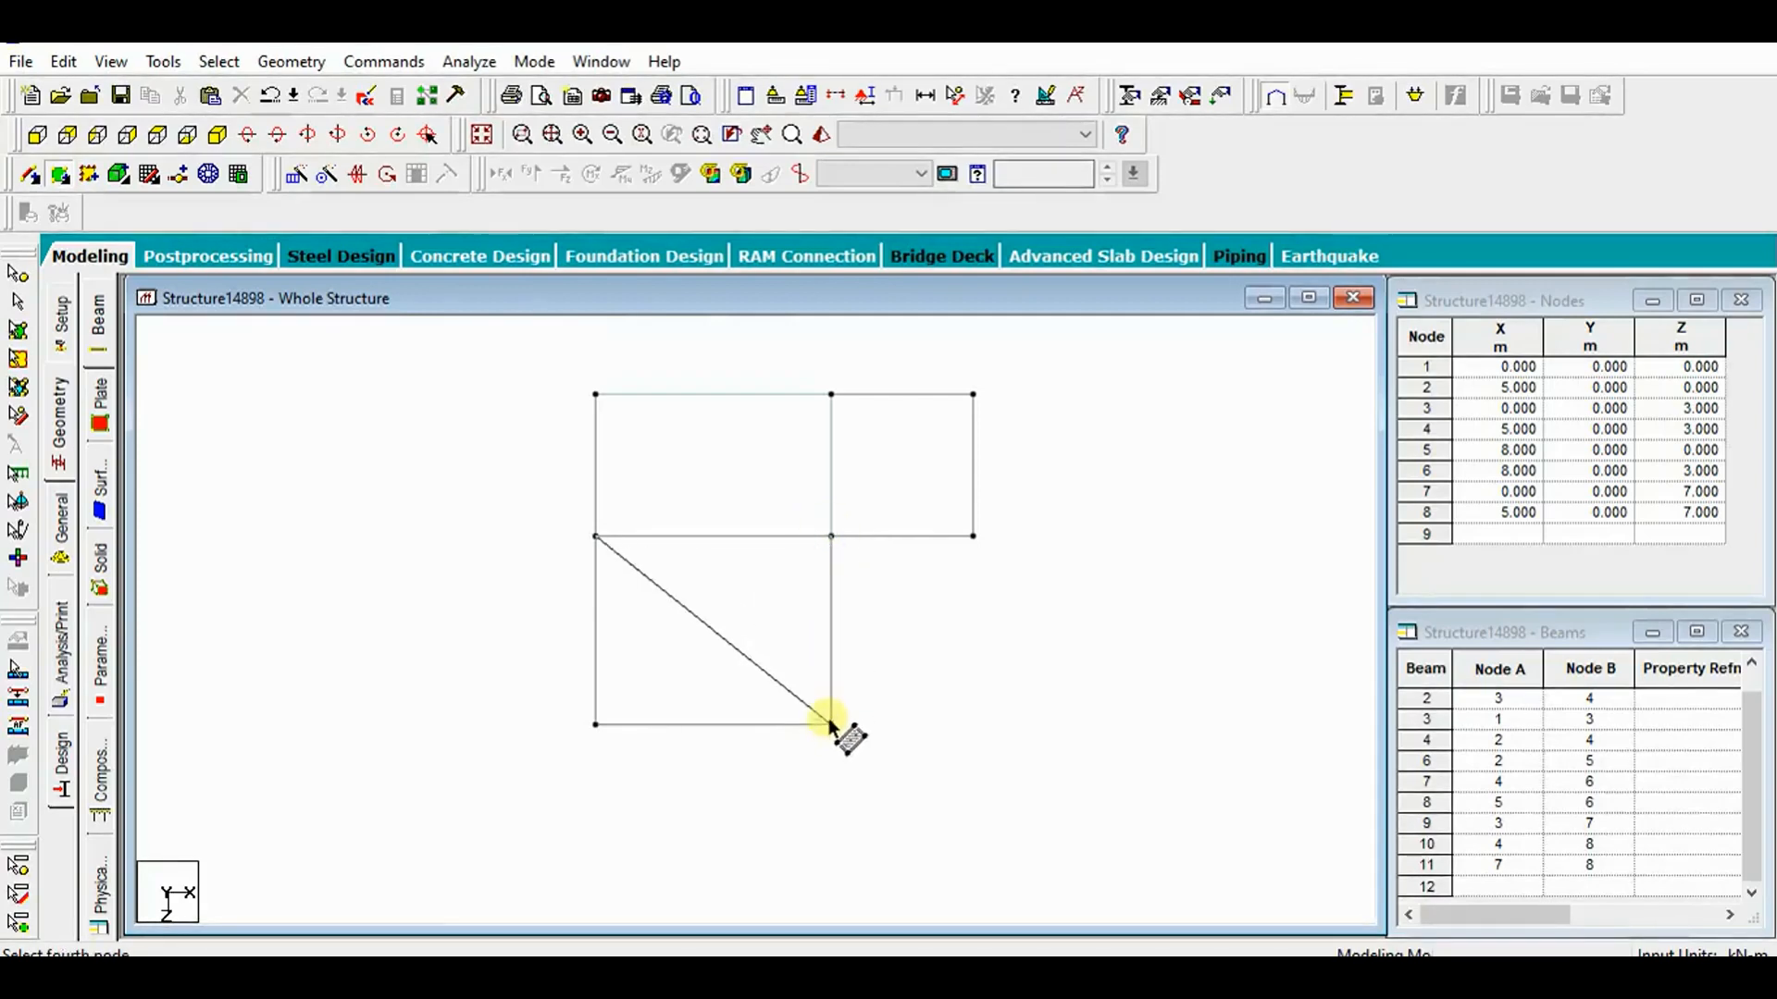
{"action": "left_click", "coordinate": [595, 724]}
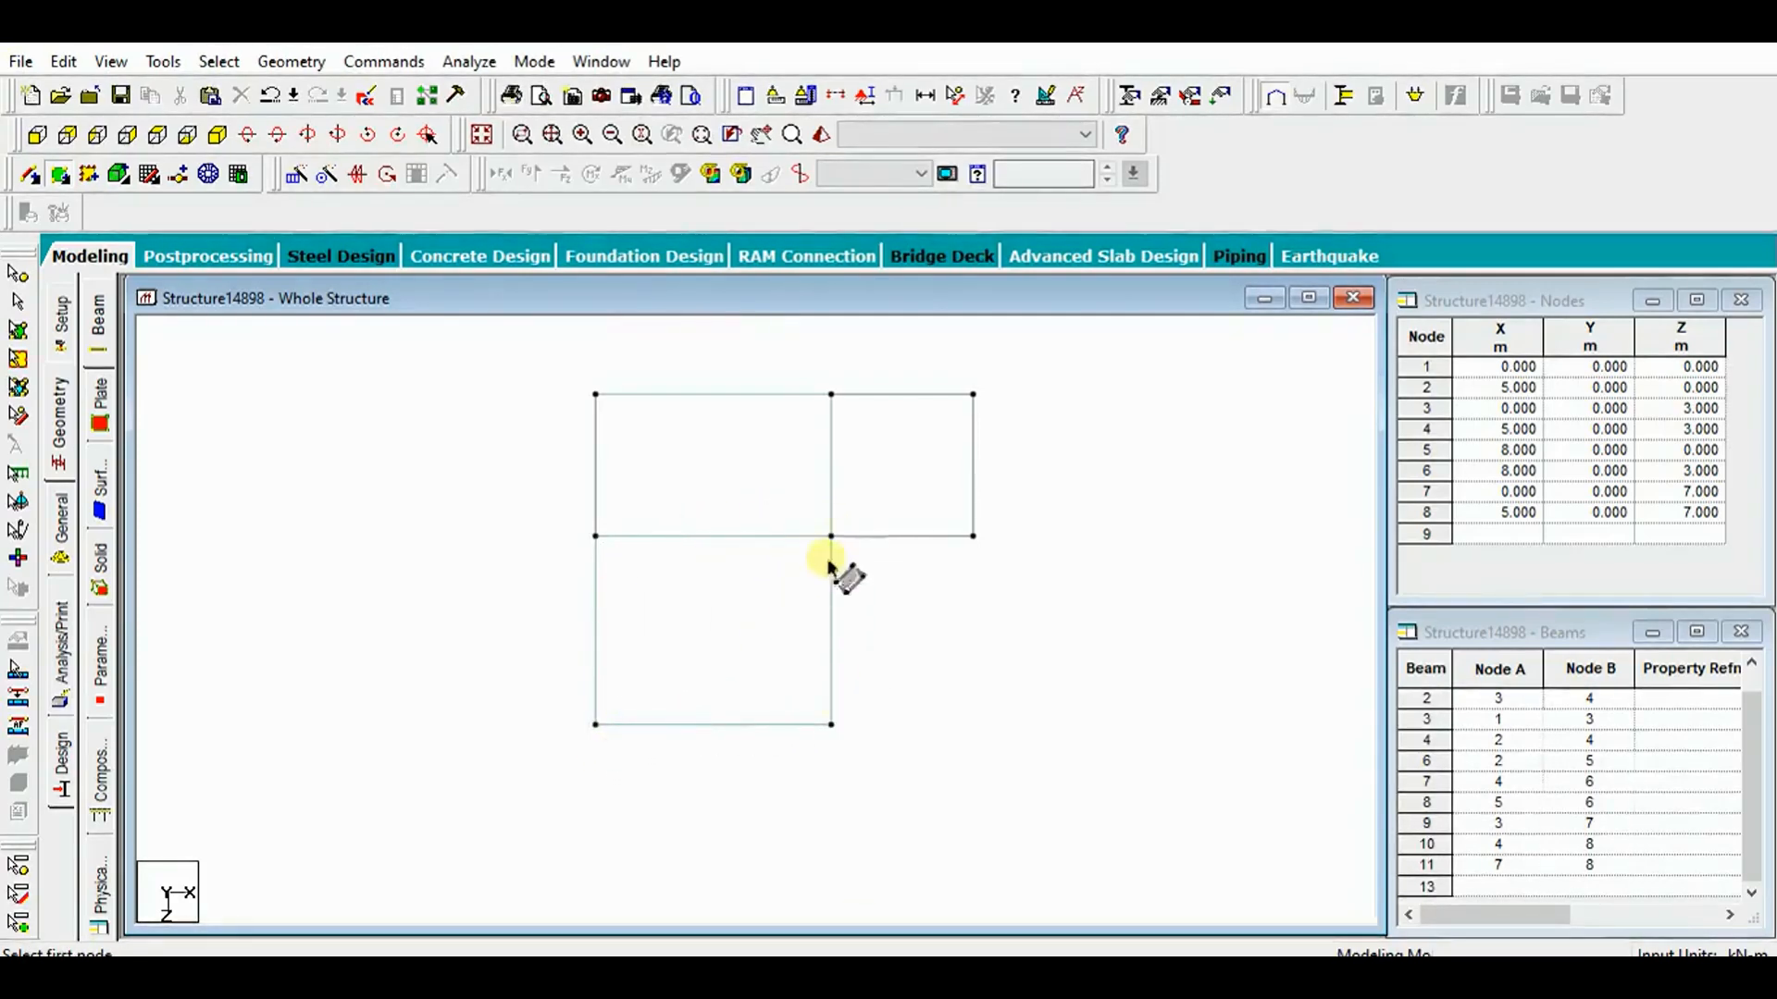
Add a four-noded plate to the bay between X 5 m and X 8 m, using its four corner nodes.
{"action": "left_click", "coordinate": [831, 393]}
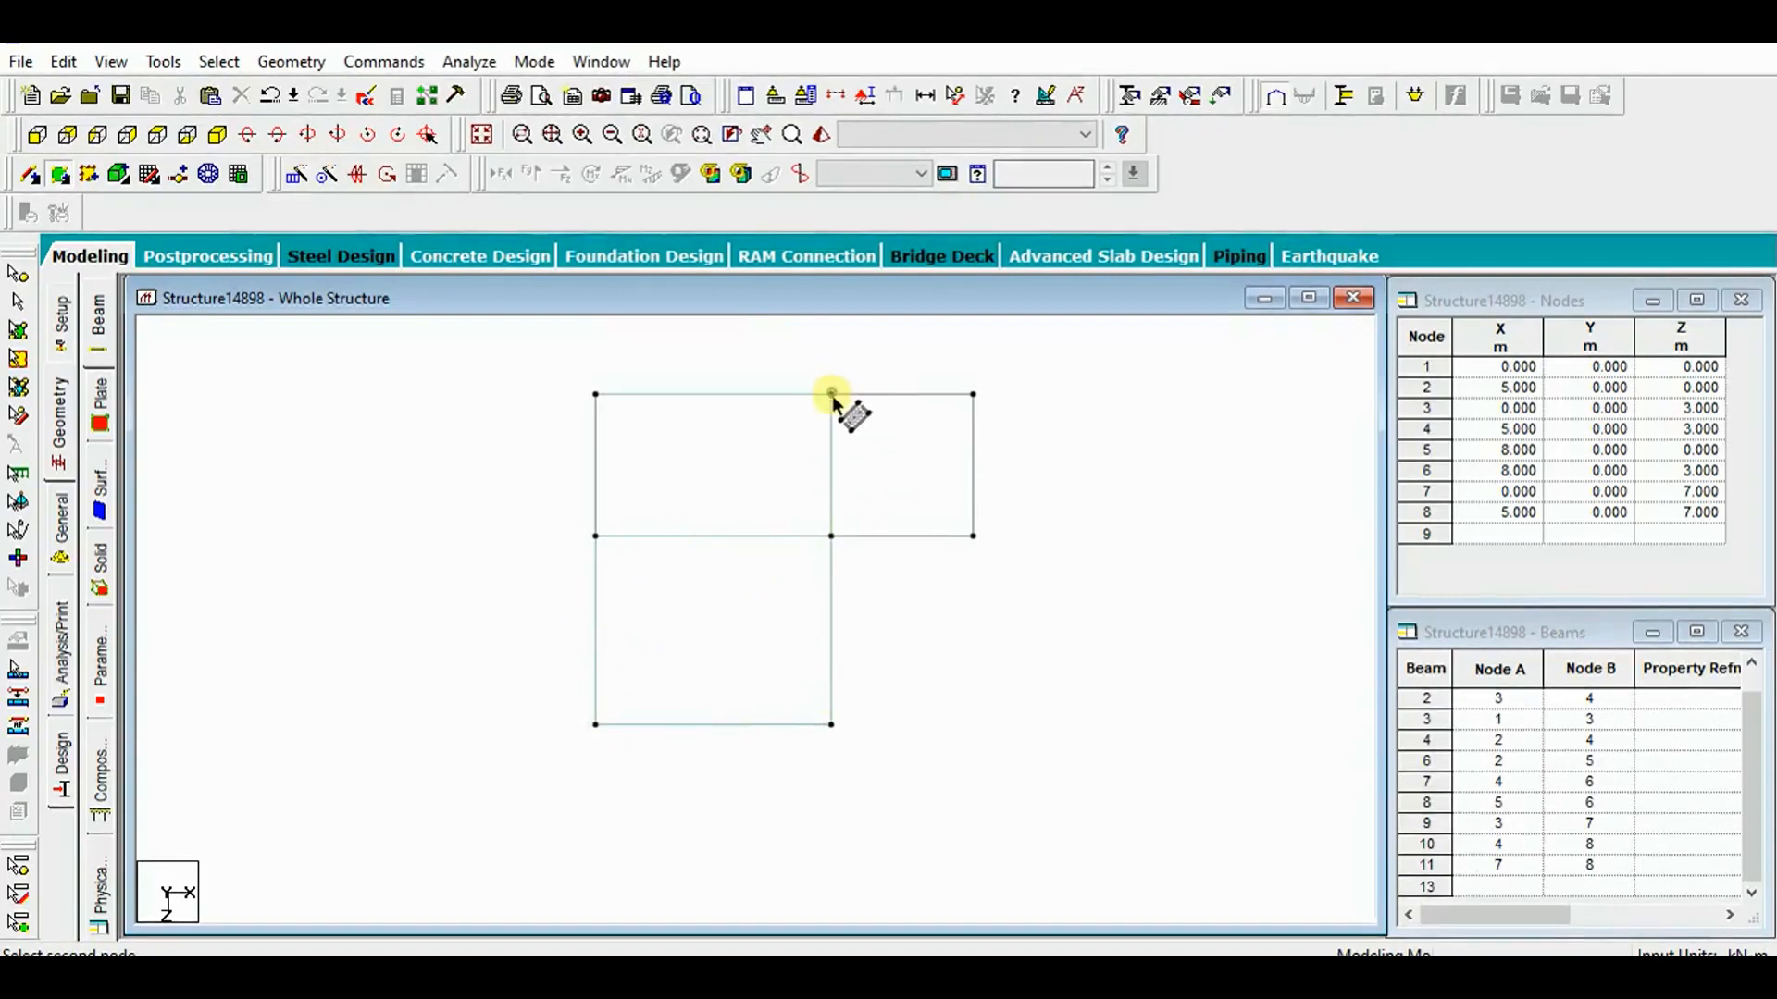
{"action": "left_click", "coordinate": [973, 393]}
{"action": "left_click", "coordinate": [972, 536]}
{"action": "left_click", "coordinate": [831, 536]}
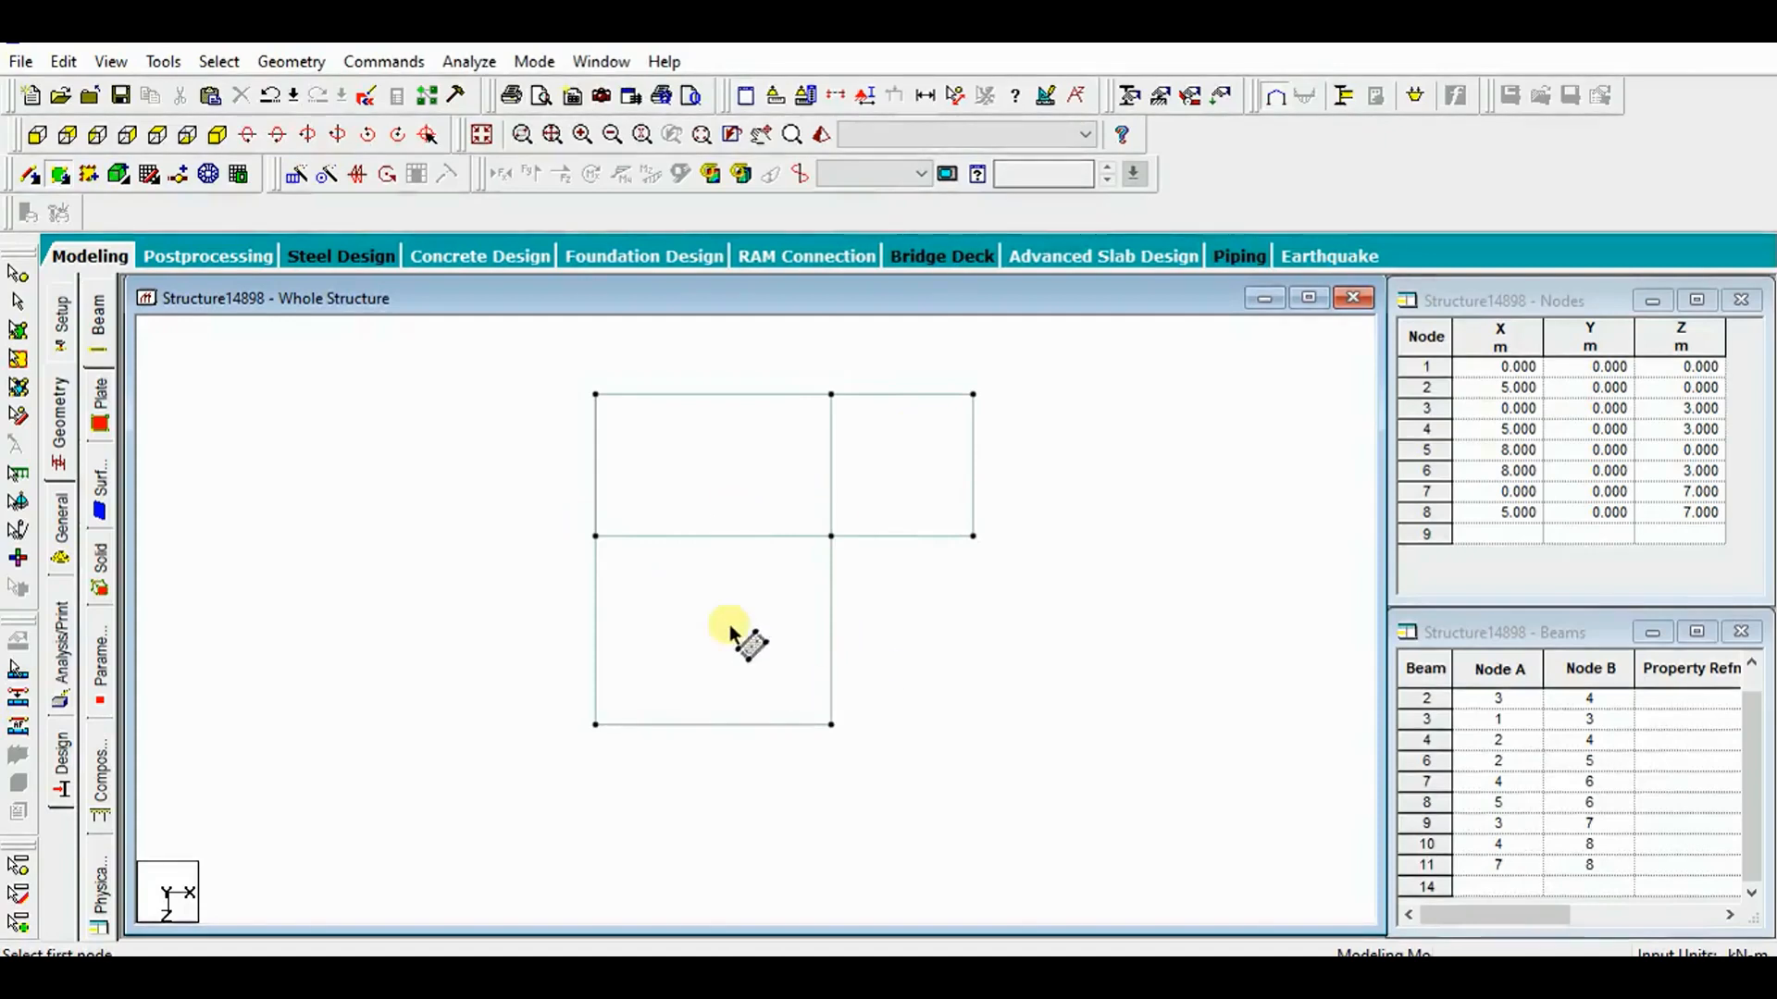
View the structure isometrically and check the 5 m beam at Z 0 by selecting it and clearing the selection.
{"action": "left_click", "coordinate": [220, 137]}
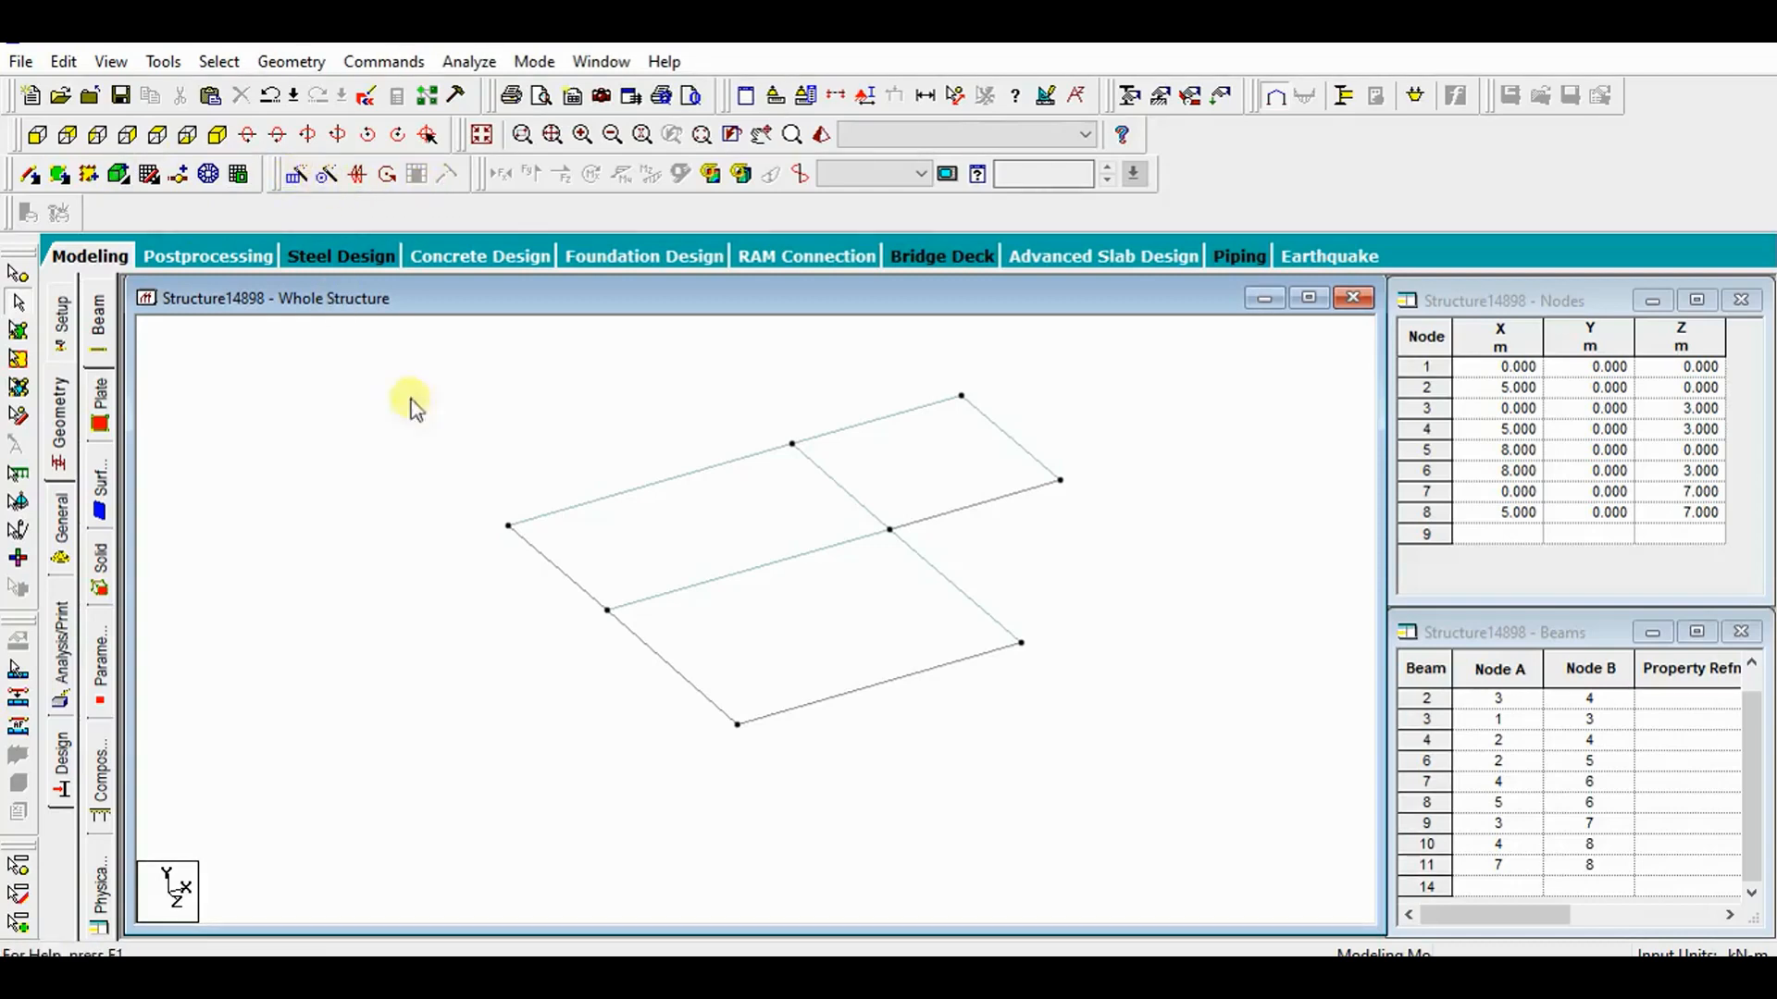
{"action": "middle_click_drag", "start_coordinate": [349, 581], "coordinate": [371, 624]}
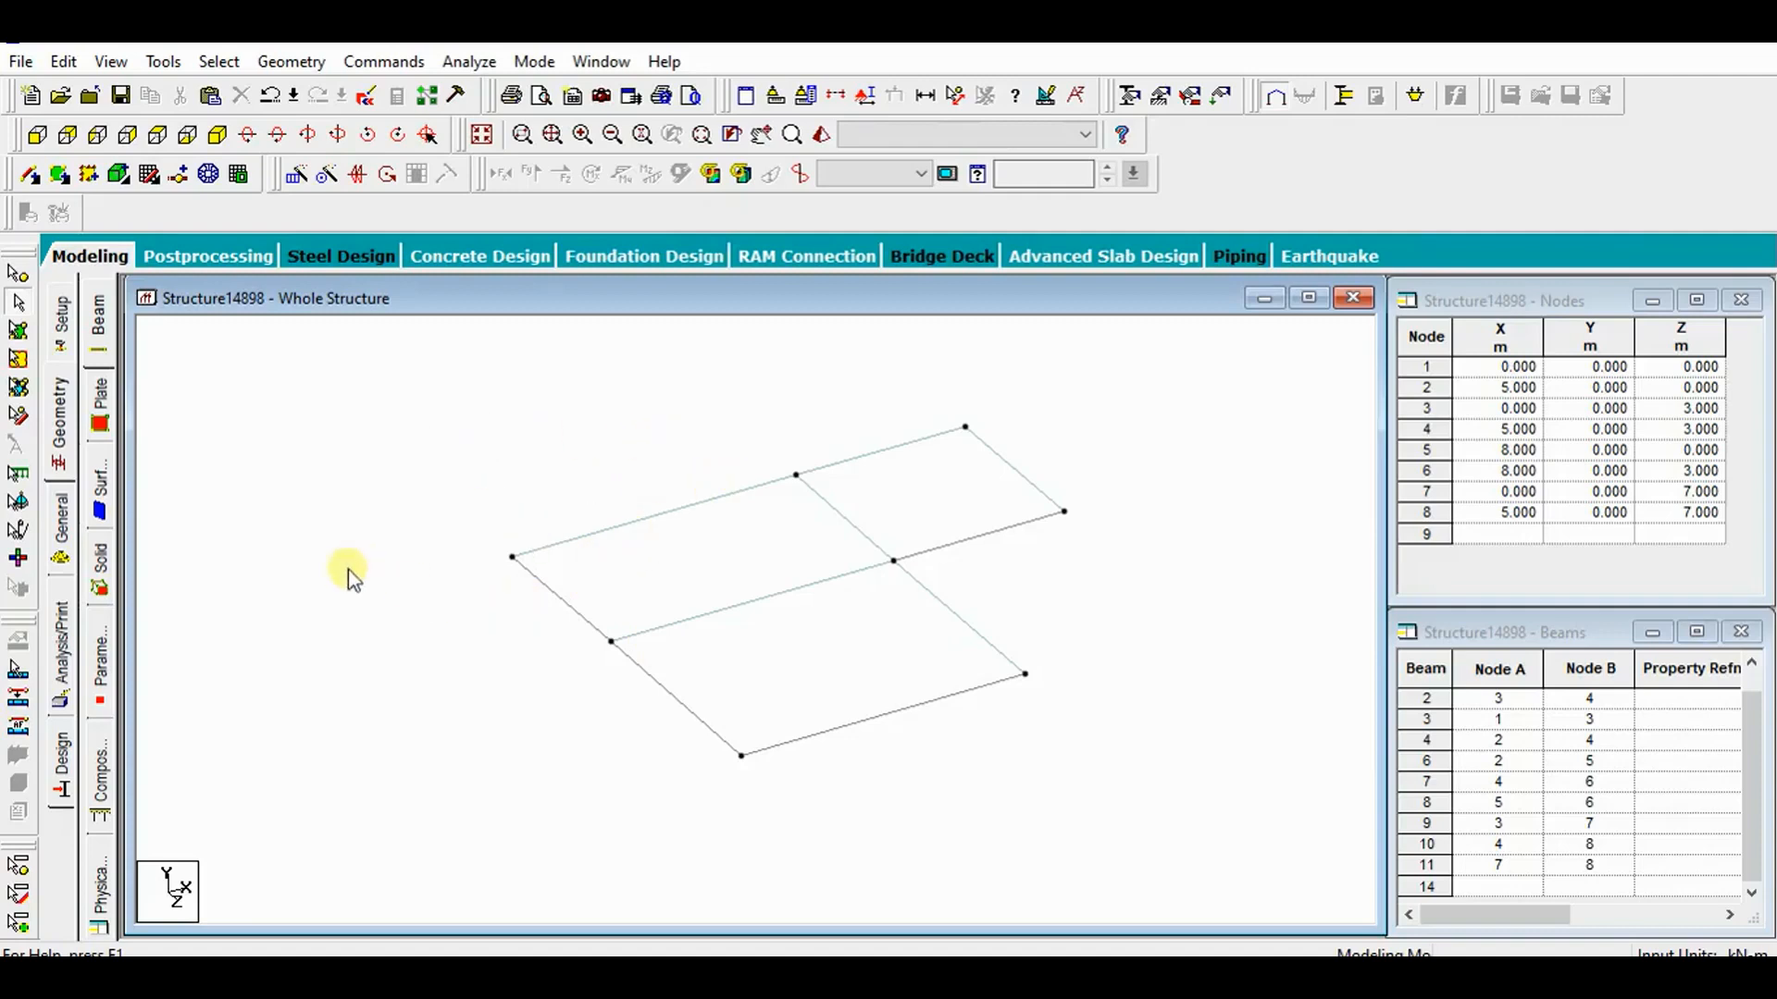
{"action": "left_click", "coordinate": [80, 464]}
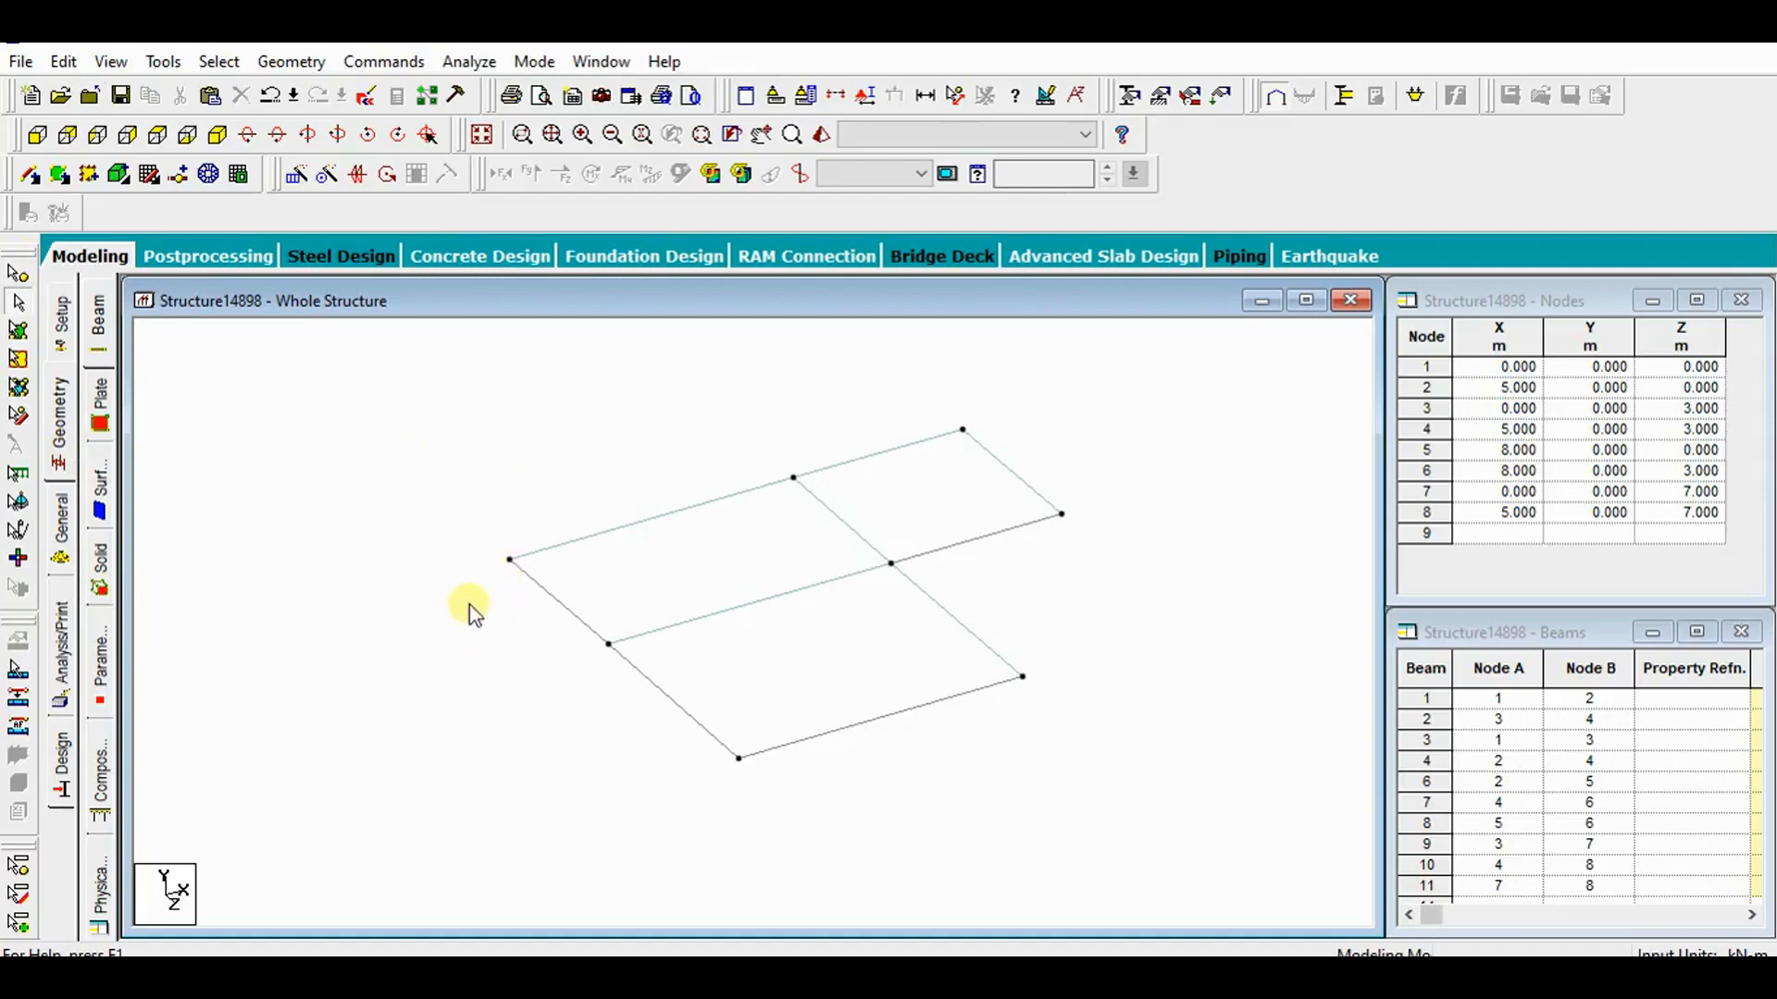
{"action": "left_click", "coordinate": [641, 524]}
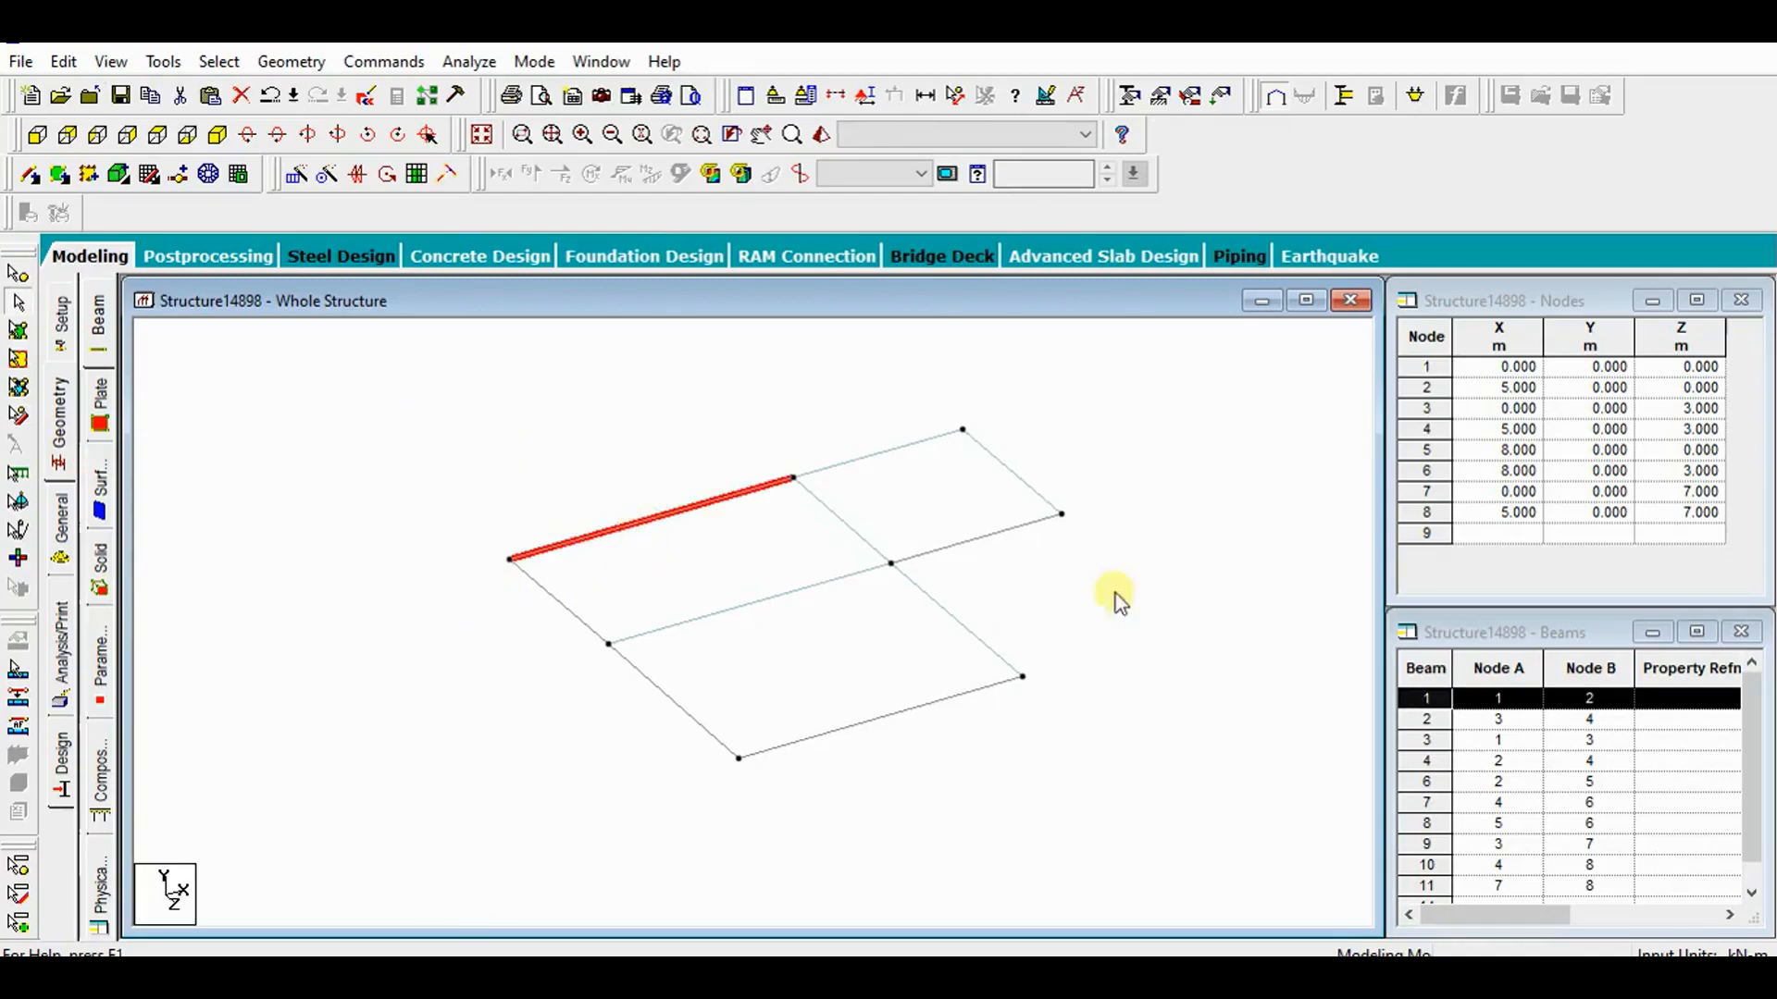
{"action": "left_click", "coordinate": [1223, 566]}
Open the section properties for the whole structure and check the 5 m beam at Z 0, ending with nothing selected.
{"action": "left_click", "coordinate": [61, 529]}
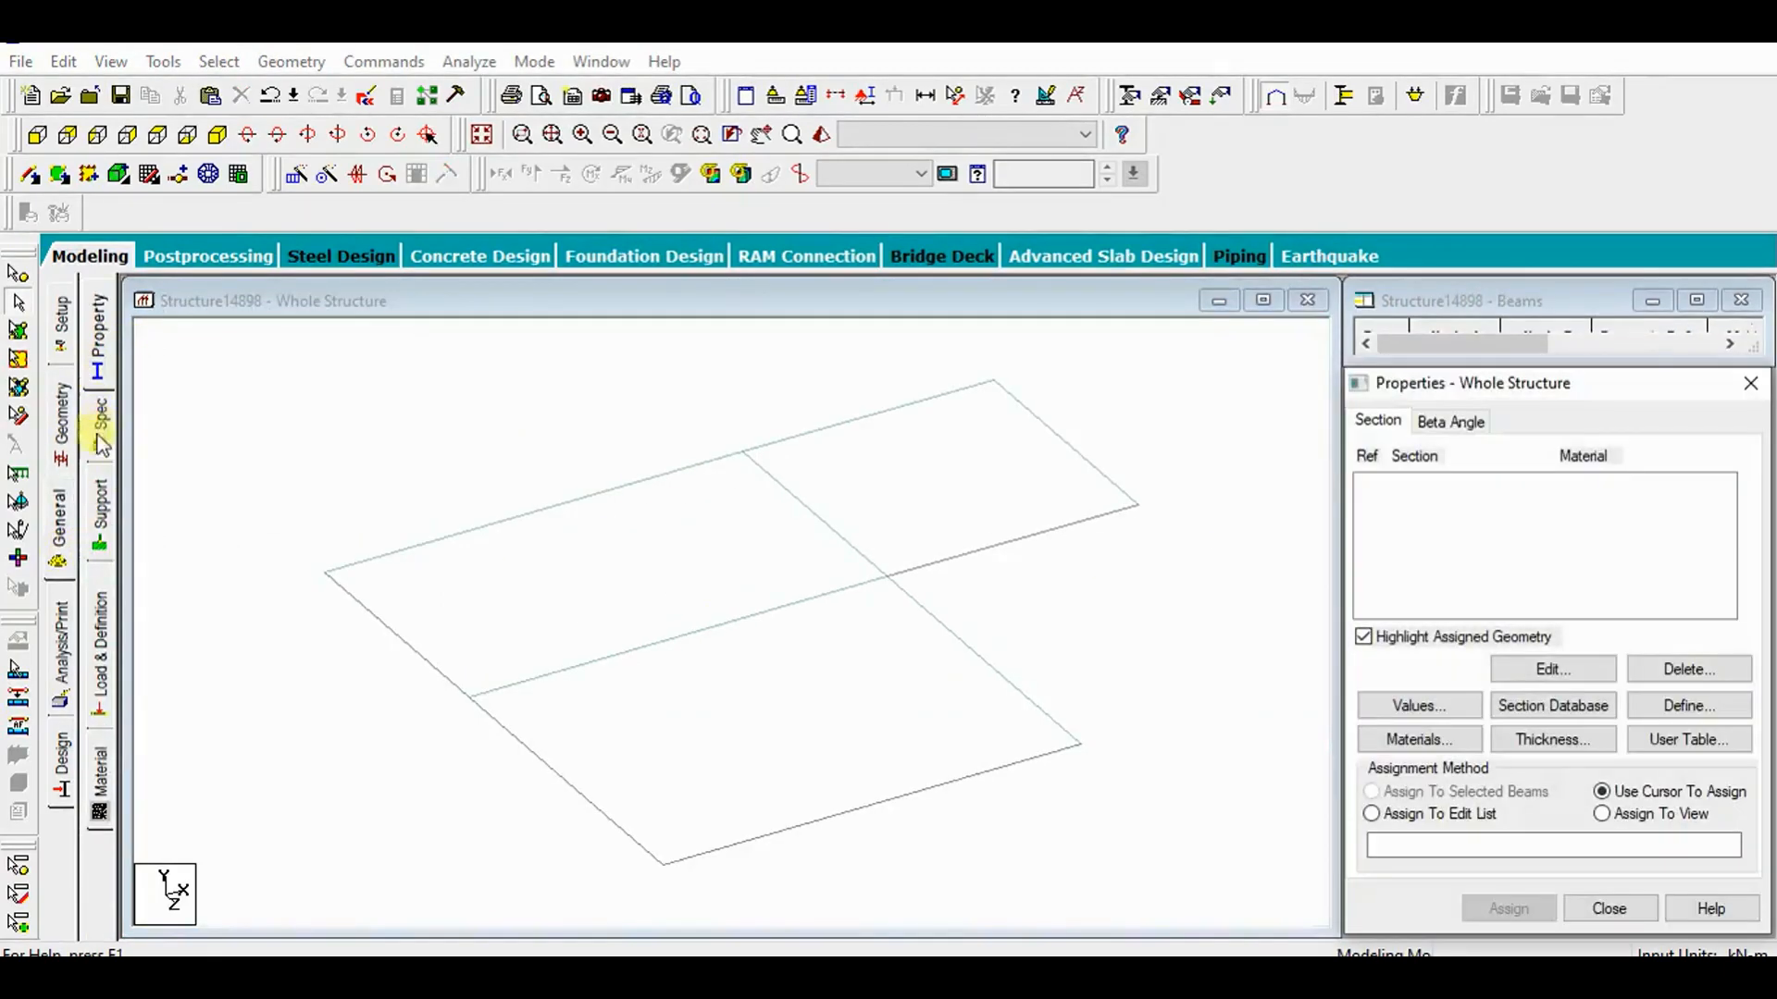
{"action": "left_click", "coordinate": [462, 531]}
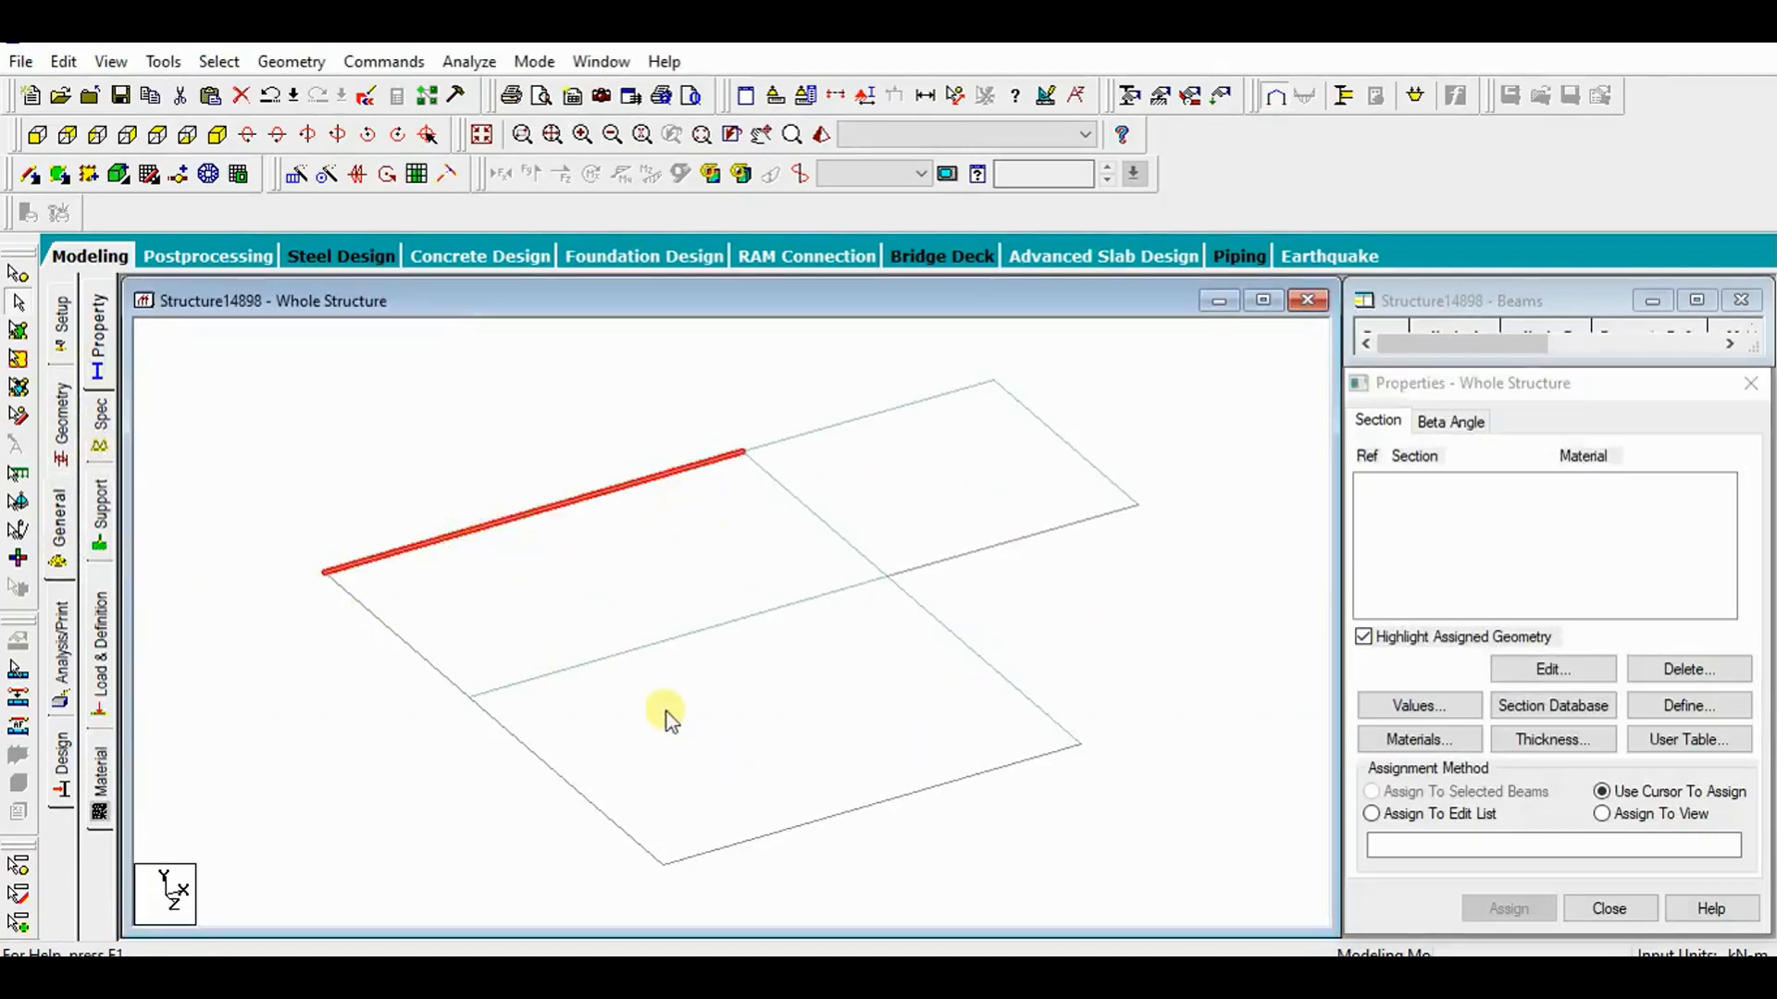
{"action": "middle_click_drag", "start_coordinate": [666, 712], "coordinate": [693, 701]}
{"action": "left_click", "coordinate": [705, 705]}
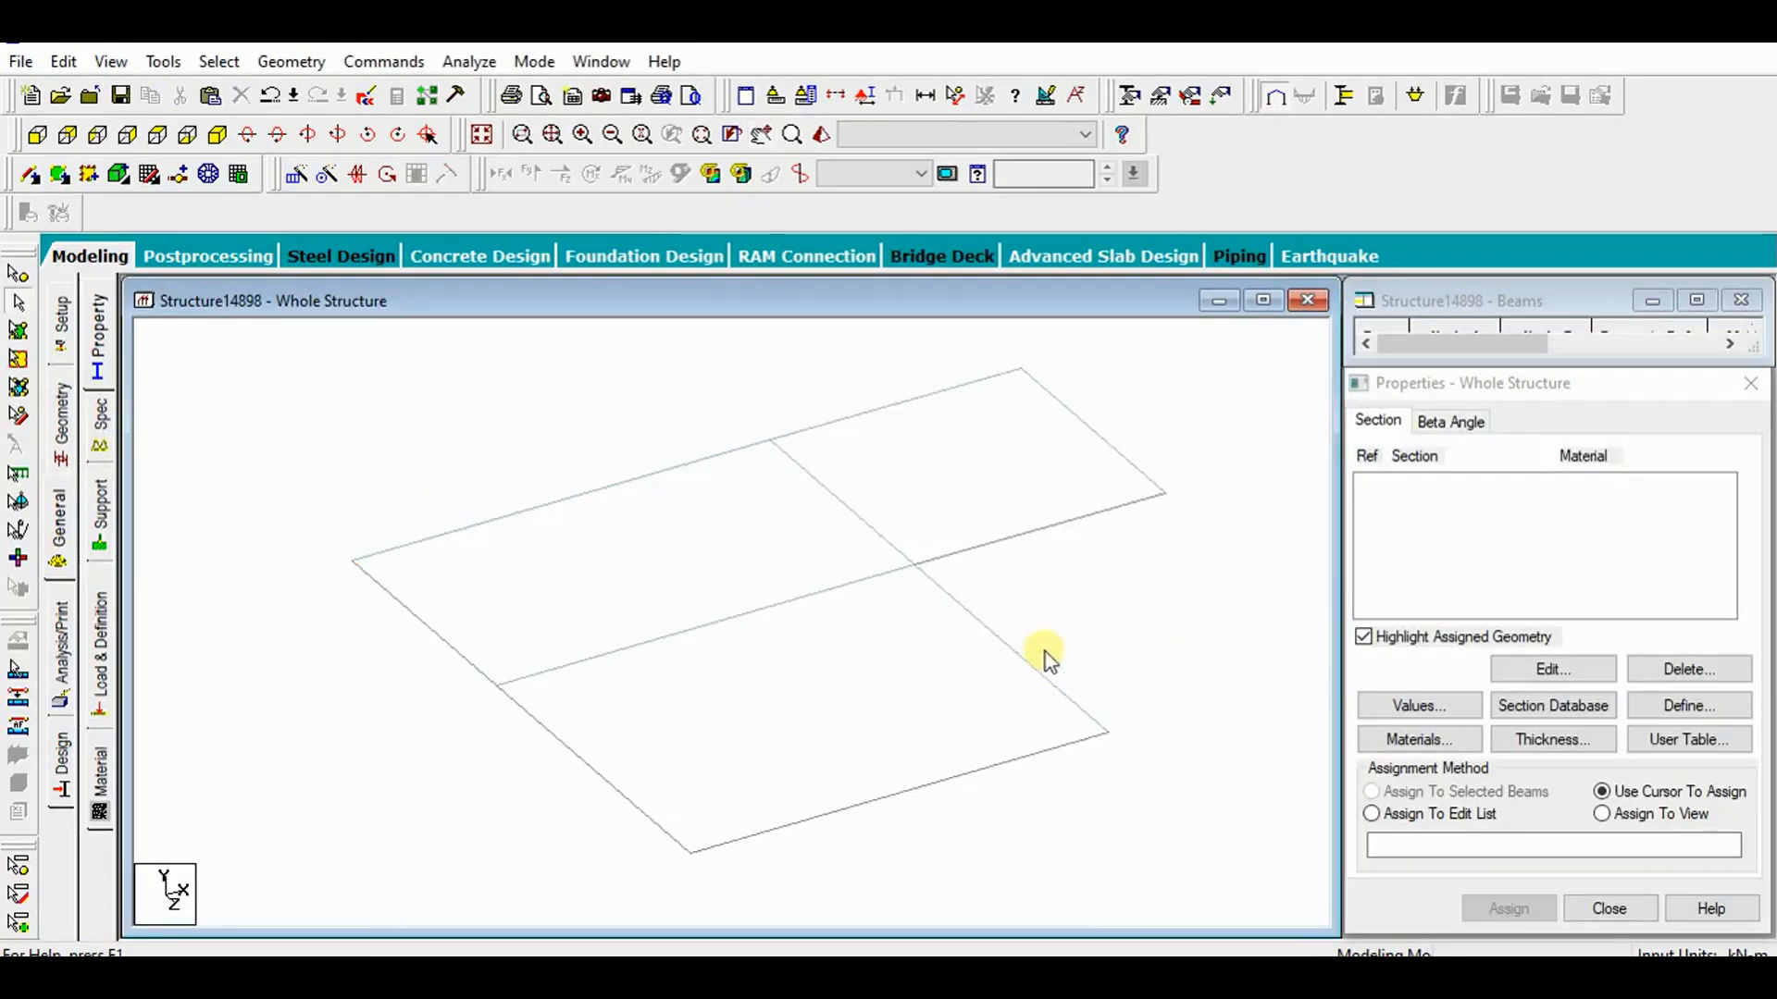
{"action": "left_click", "coordinate": [554, 512]}
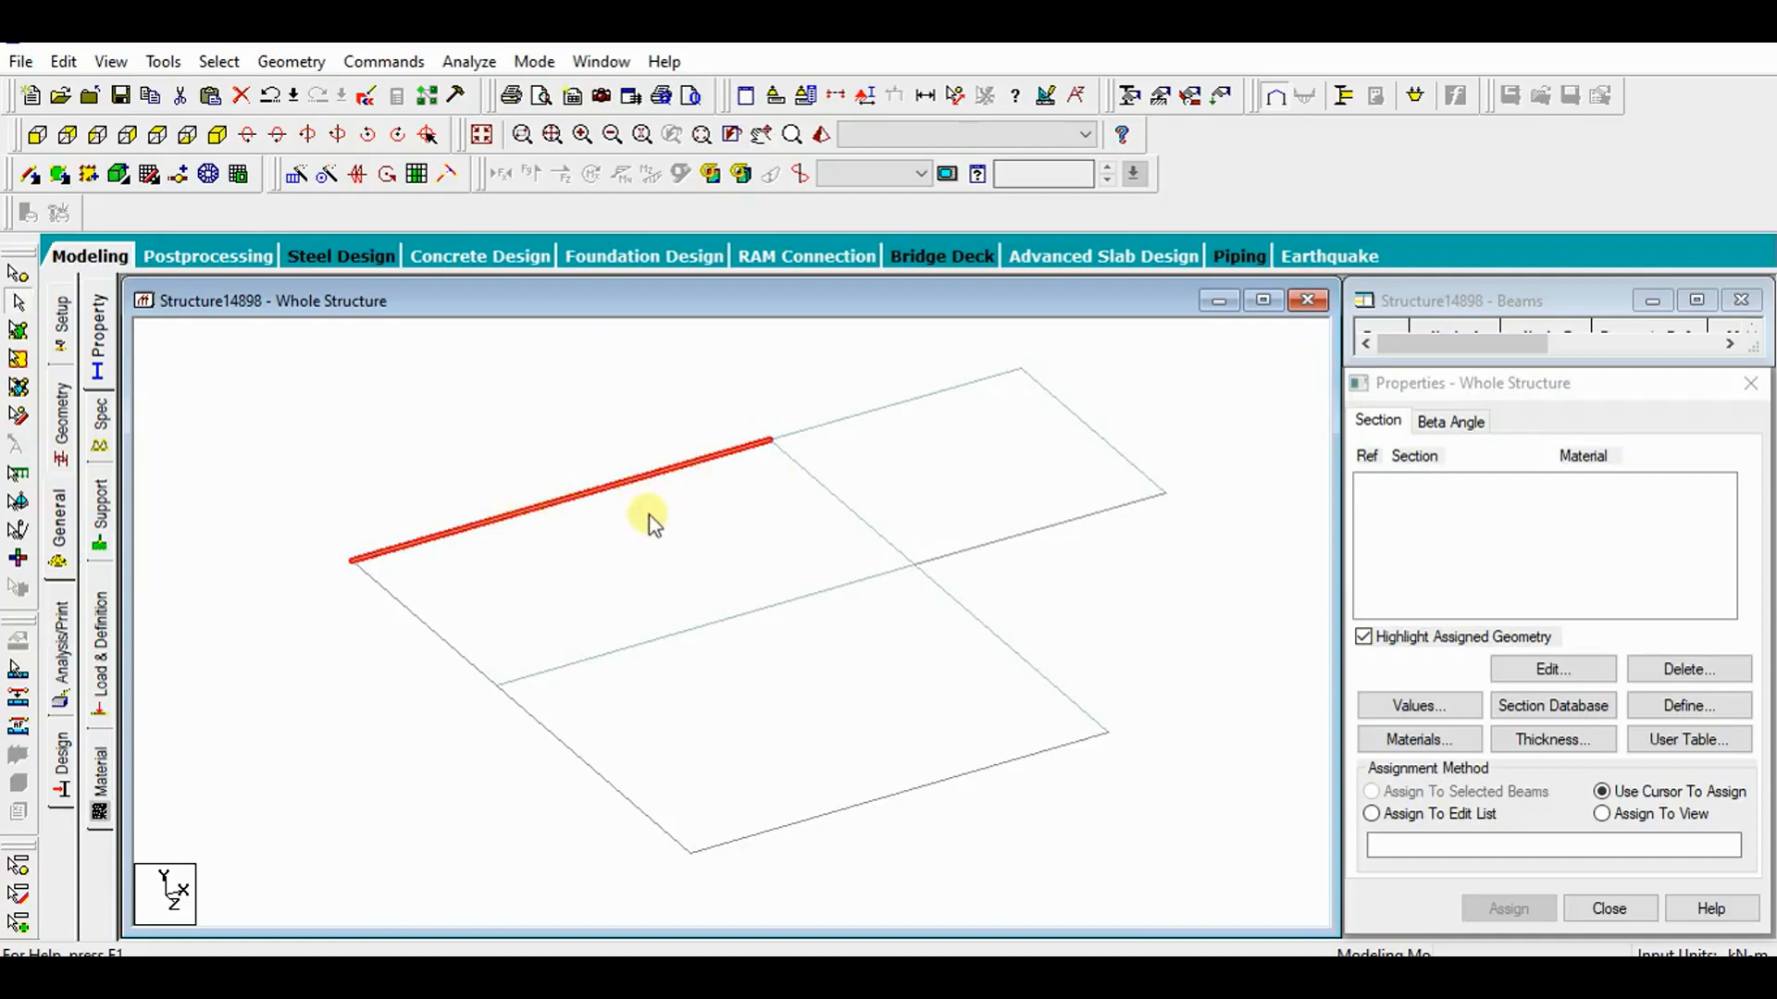
{"action": "left_click", "coordinate": [401, 463]}
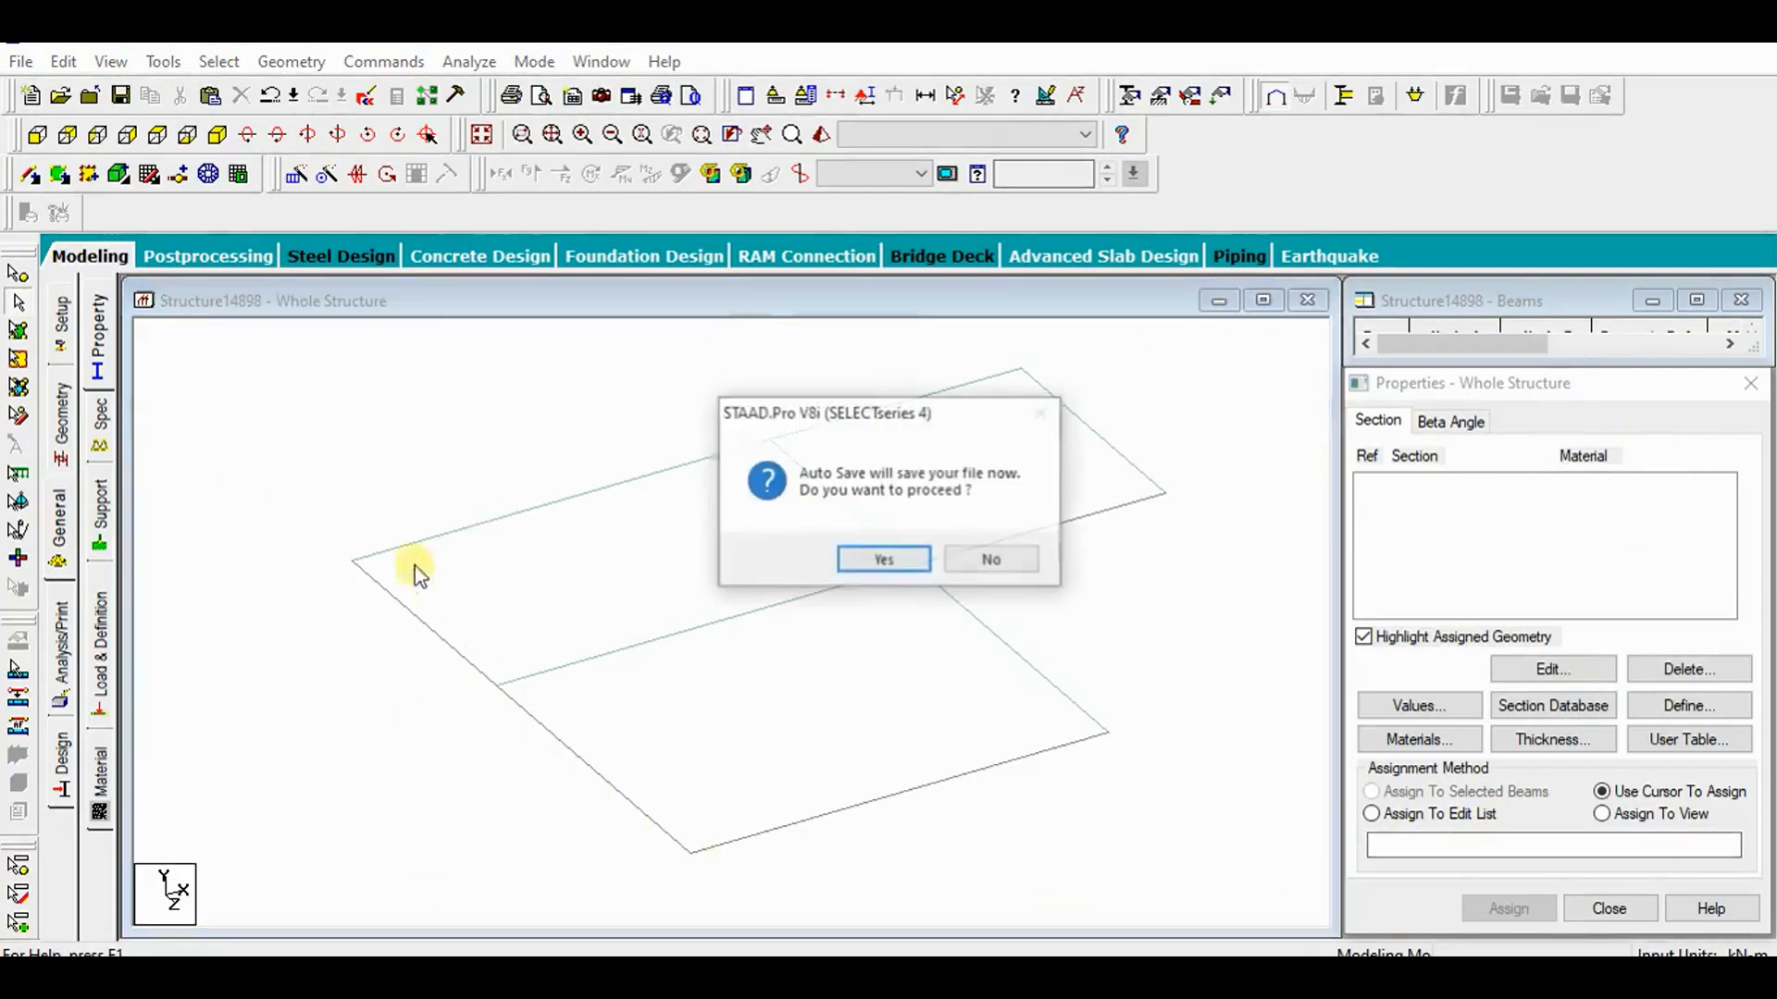
Accept the auto save and save the modified structure under its existing file.
{"action": "left_click", "coordinate": [915, 562]}
{"action": "left_click", "coordinate": [725, 537]}
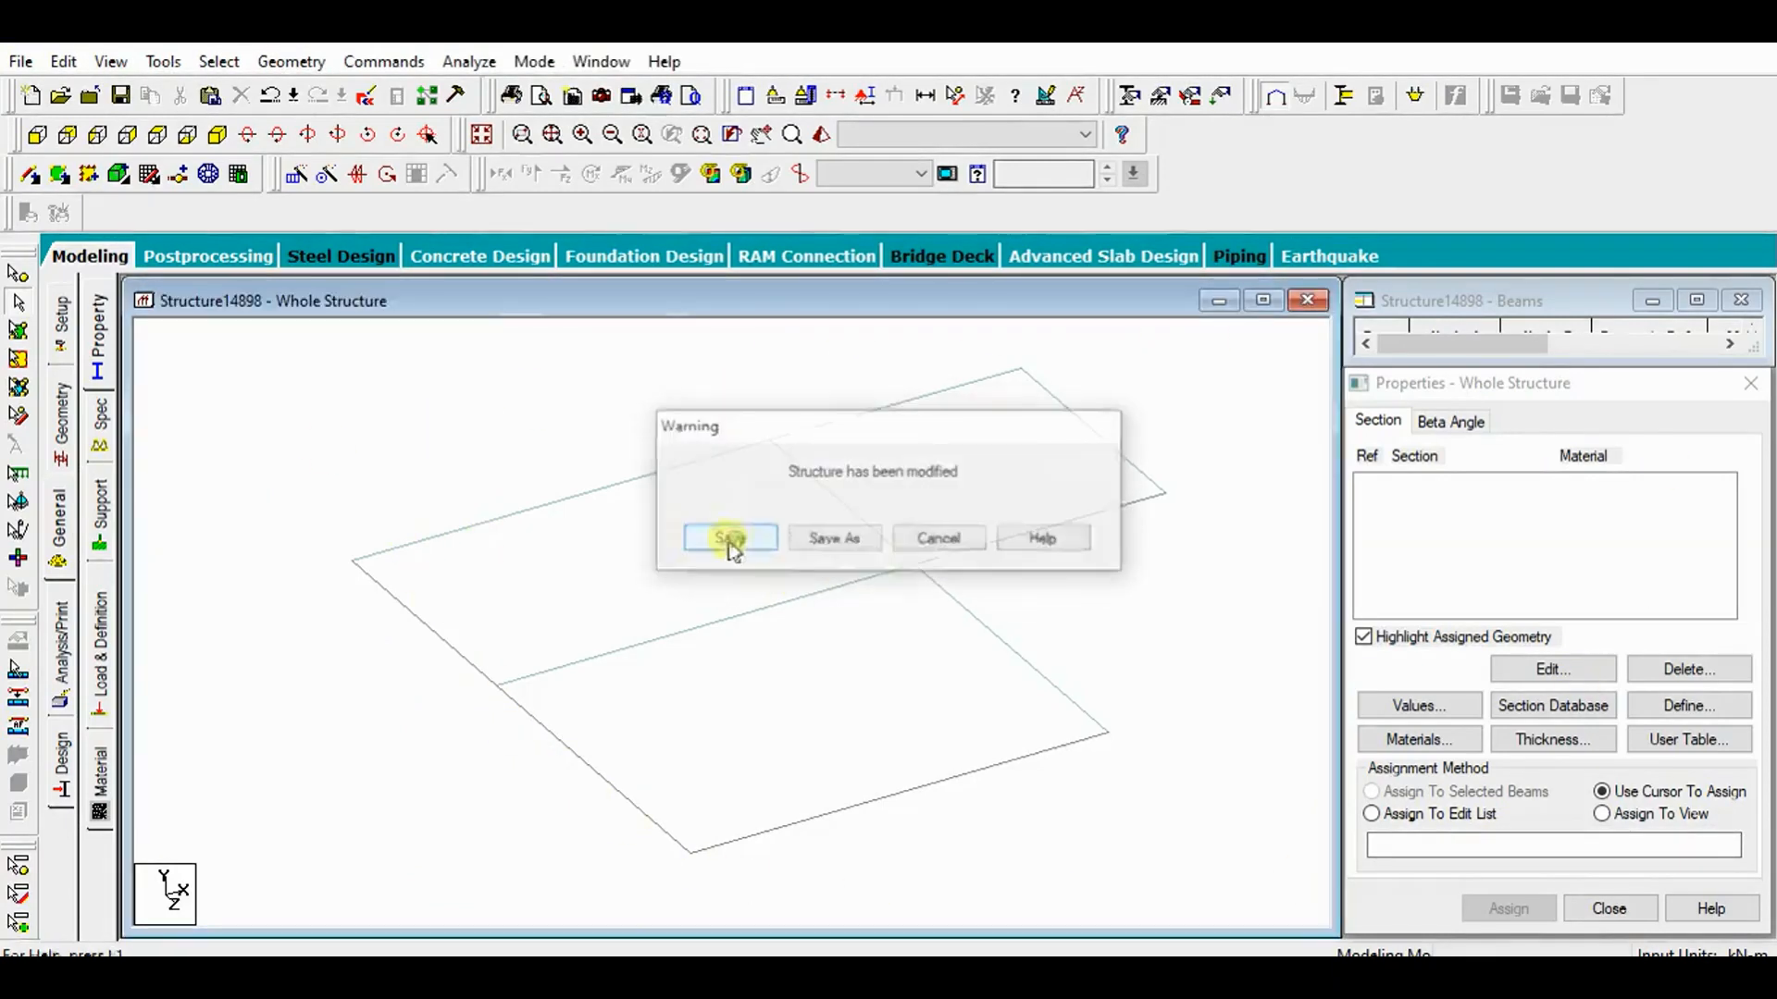
{"action": "left_click", "coordinate": [344, 551]}
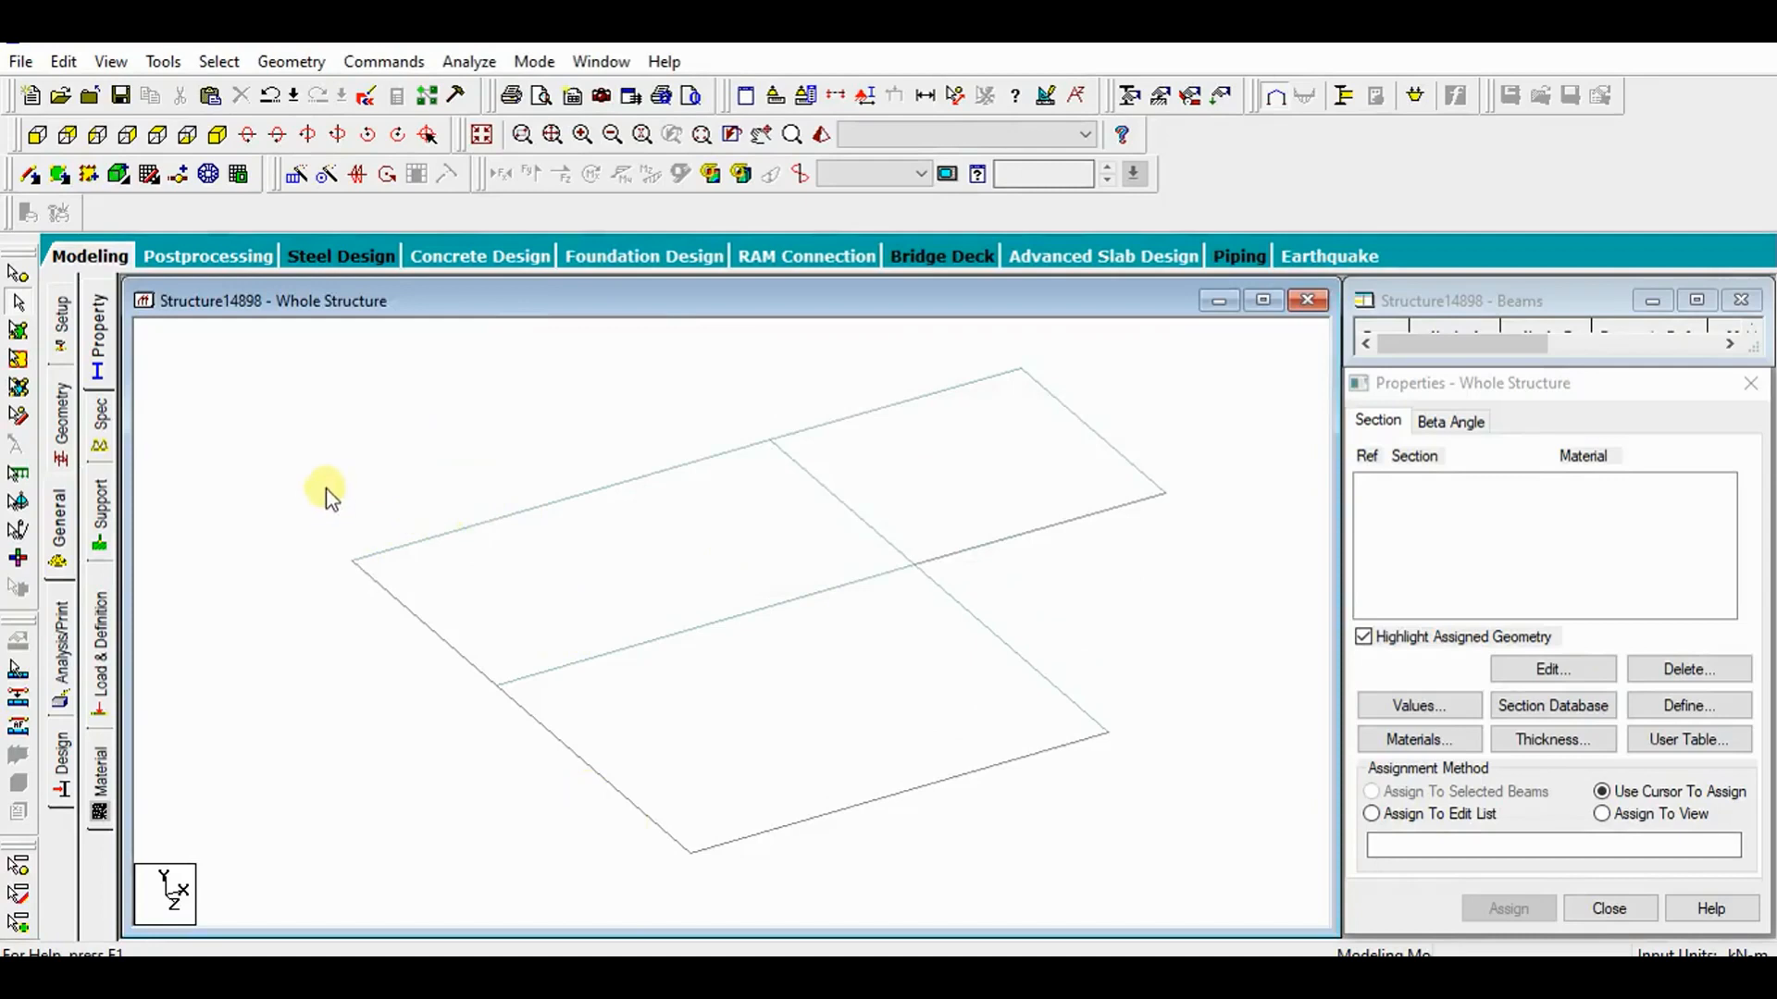